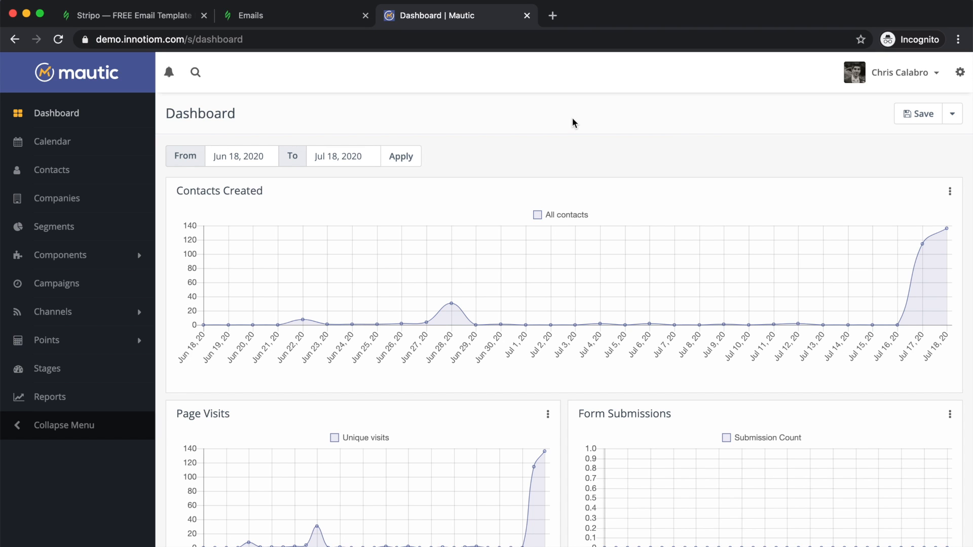
# Switch to the Stripo website and look over its home page
pyautogui.click(102, 17)
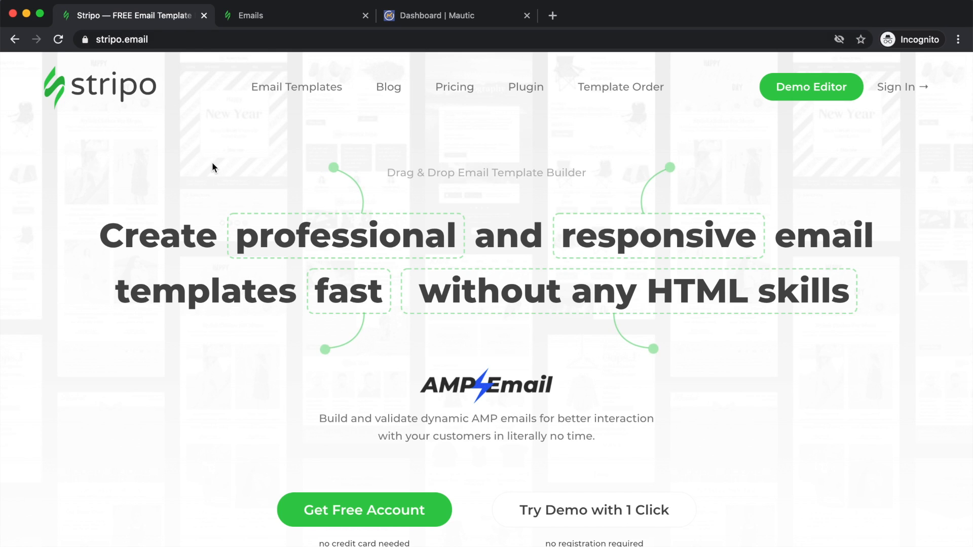
pyautogui.scroll(-2, 213, 166)
pyautogui.scroll(-4, 211, 165)
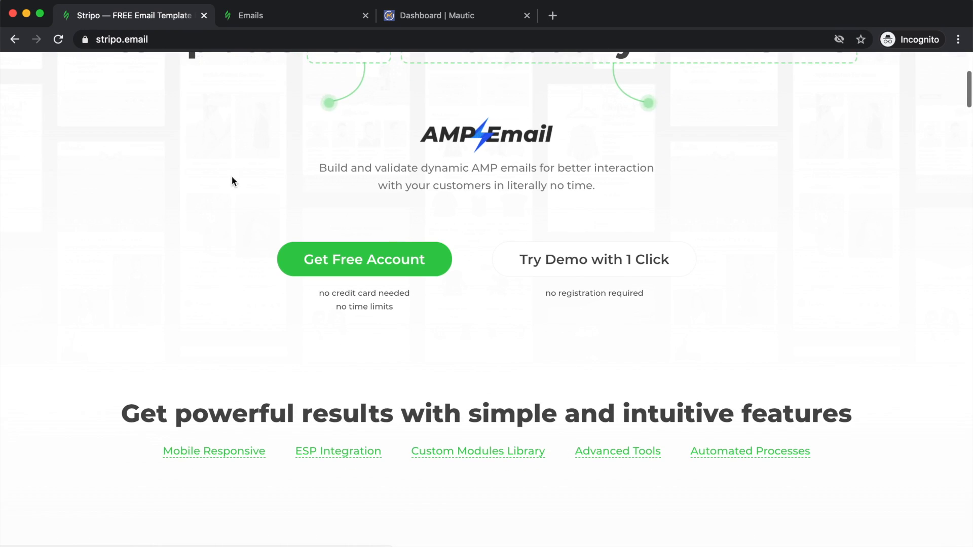
pyautogui.scroll(6, 190, 169)
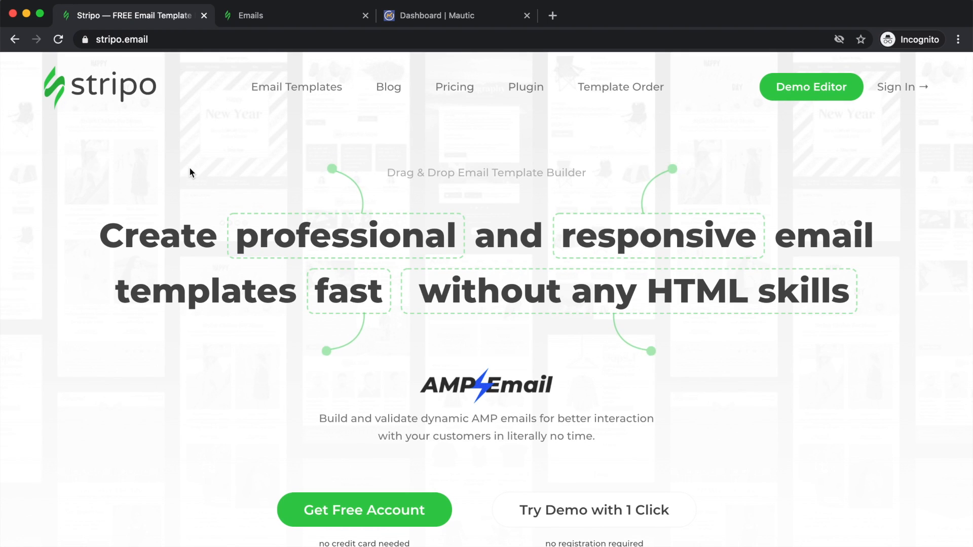
# Go to the Stripo account and open its collection of basic templates
pyautogui.click(266, 20)
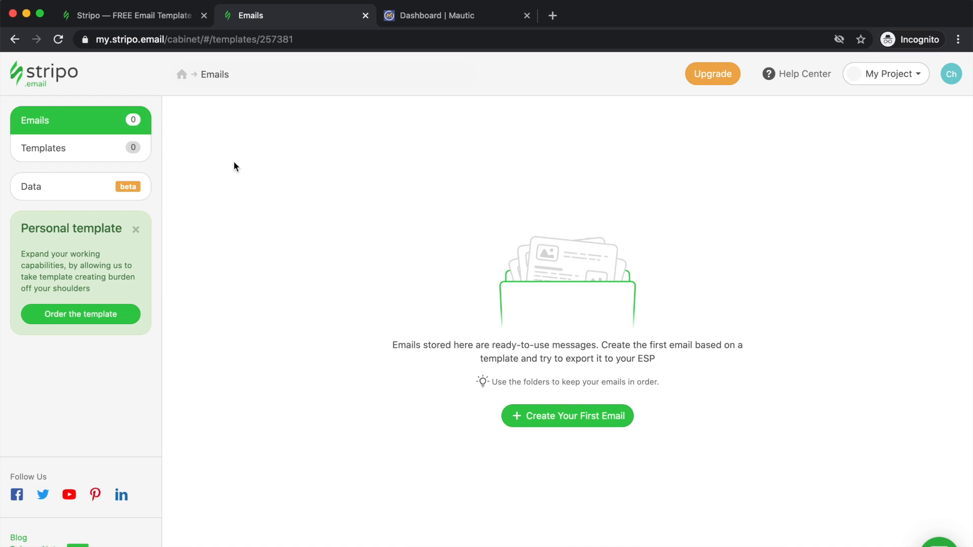
pyautogui.click(84, 152)
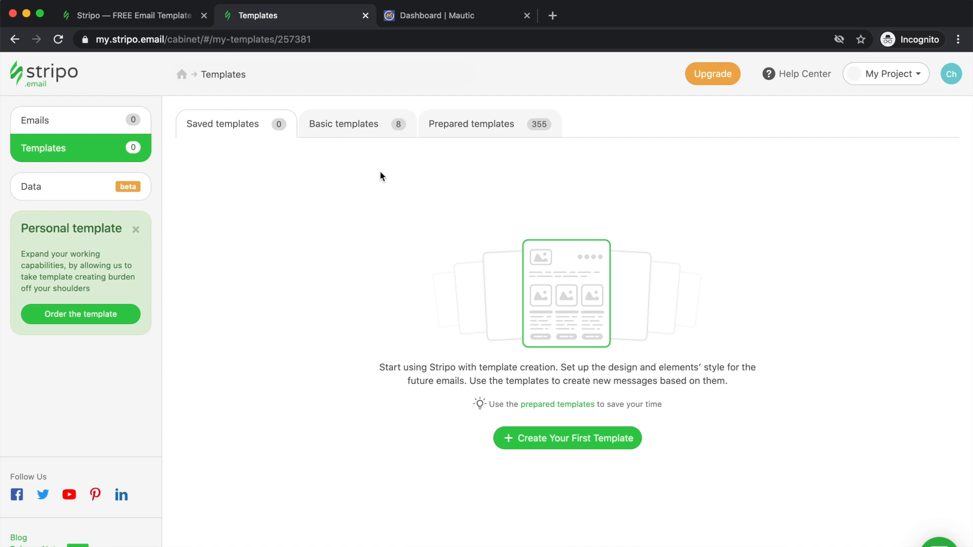
pyautogui.click(345, 129)
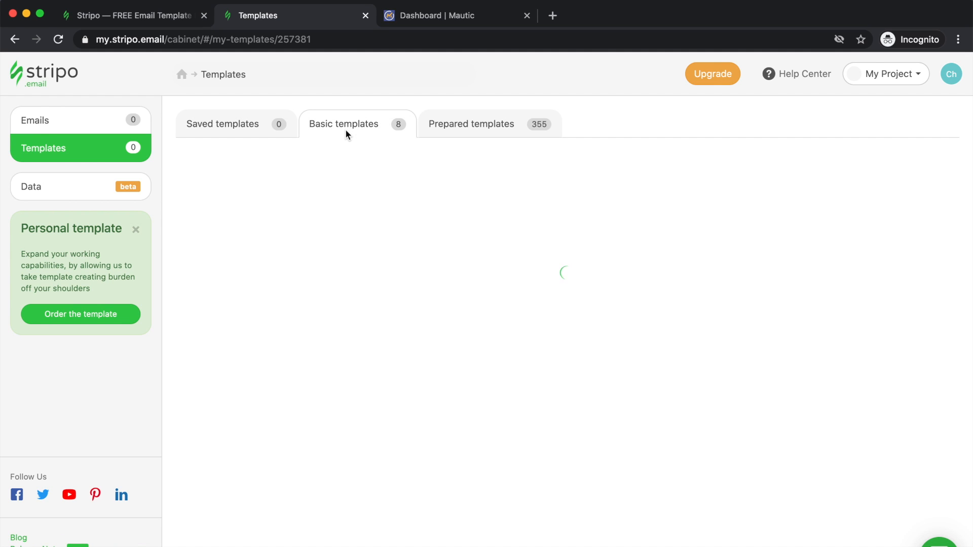
pyautogui.moveTo(362, 211)
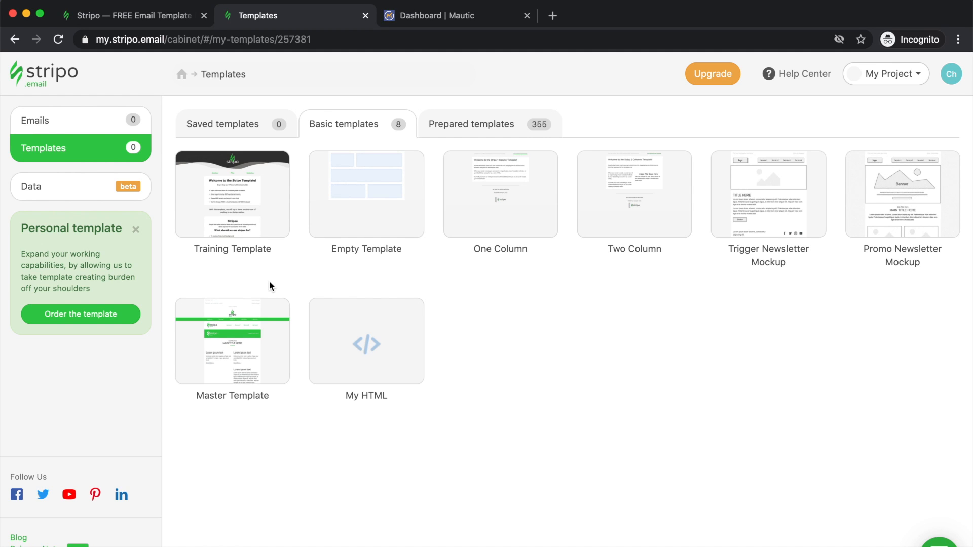
# Select the Training Template and open its full-page preview
pyautogui.moveTo(217, 213)
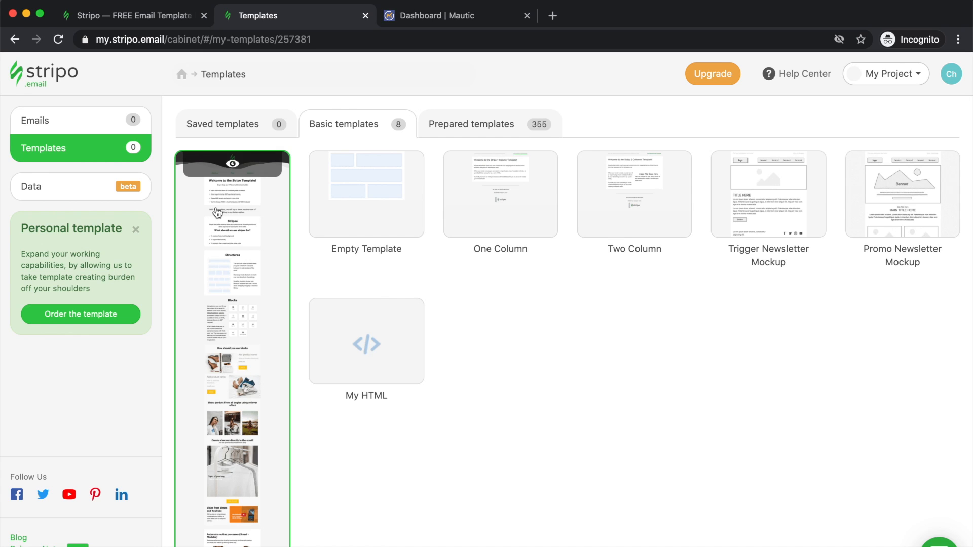
pyautogui.click(218, 213)
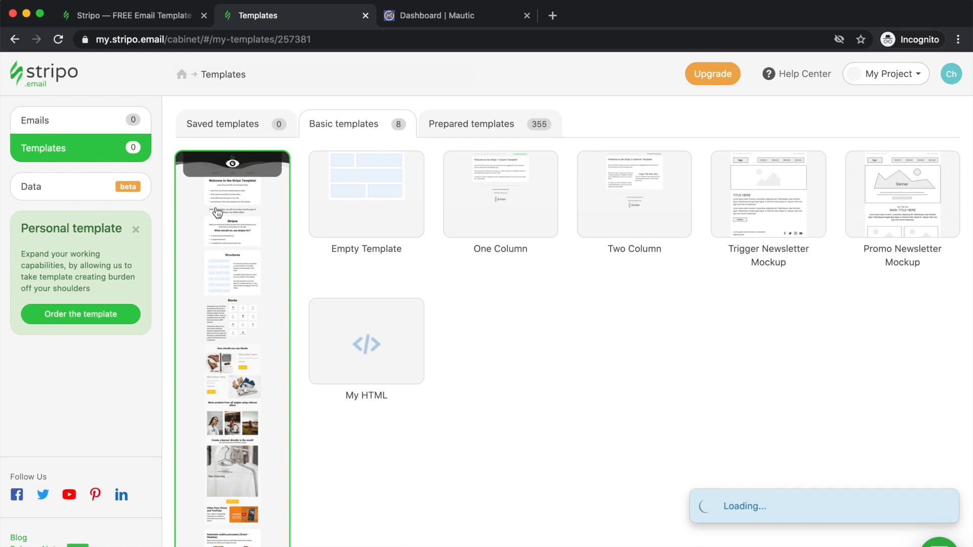
pyautogui.click(233, 163)
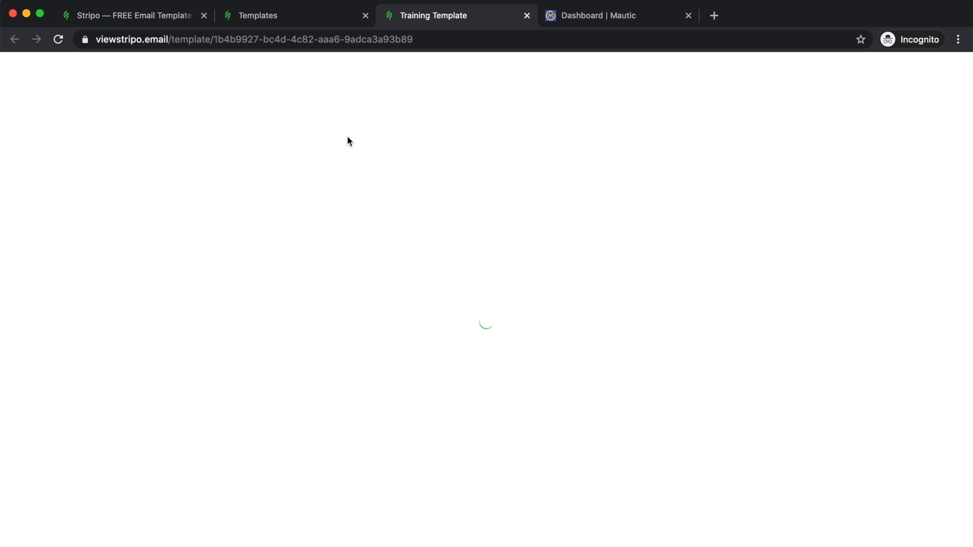
# Examine the Training Template's sections through to the ESP integration part, close the preview and return to the templates overview
pyautogui.scroll(-1, 300, 212)
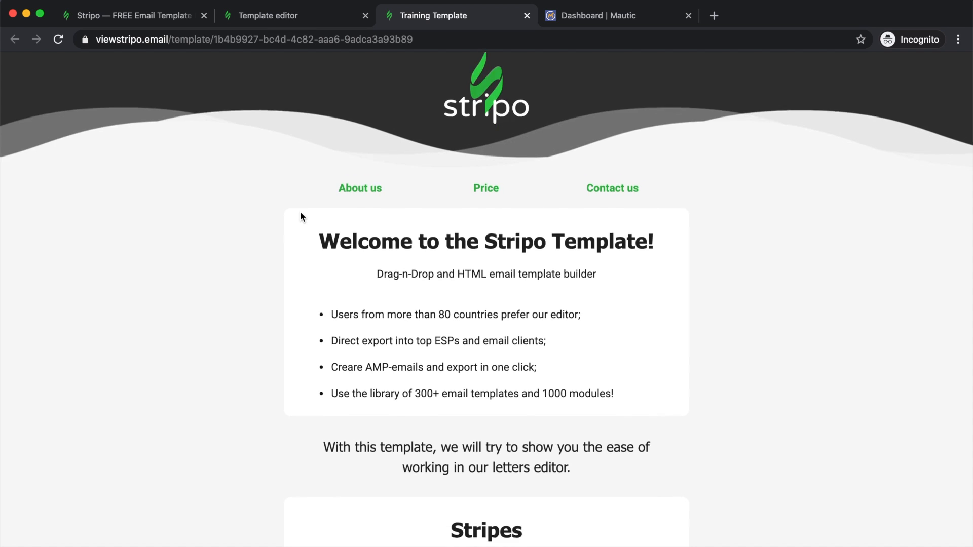
pyautogui.scroll(-5, 300, 212)
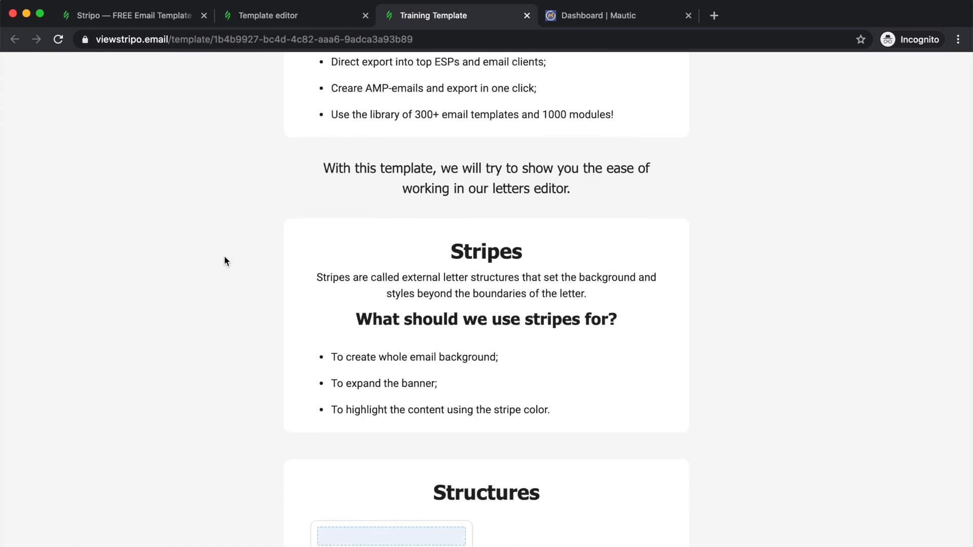
pyautogui.scroll(-8, 224, 257)
pyautogui.scroll(-12, 224, 261)
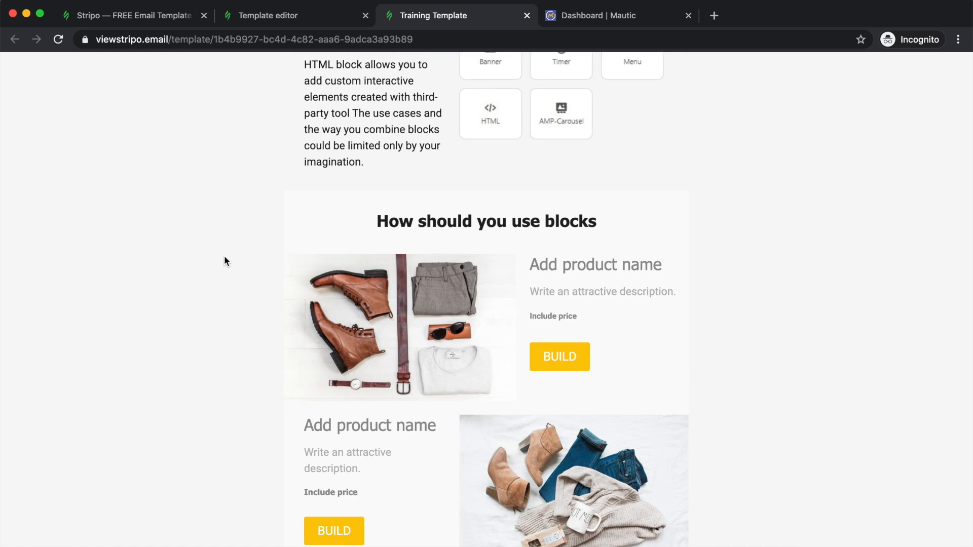
pyautogui.scroll(-18, 224, 261)
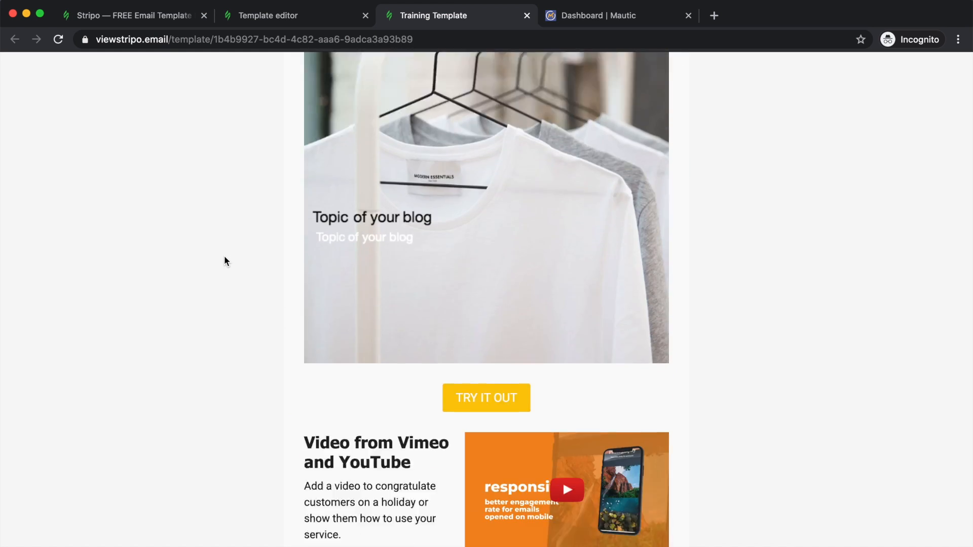
pyautogui.scroll(-10, 224, 257)
pyautogui.scroll(-2, 224, 261)
pyautogui.scroll(2, 224, 261)
pyautogui.scroll(-1, 224, 261)
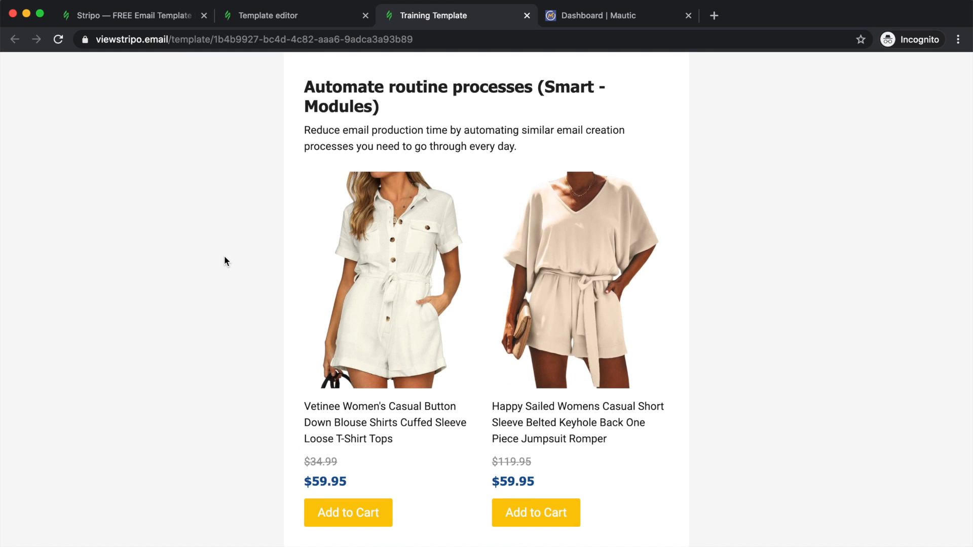
pyautogui.scroll(-10, 231, 220)
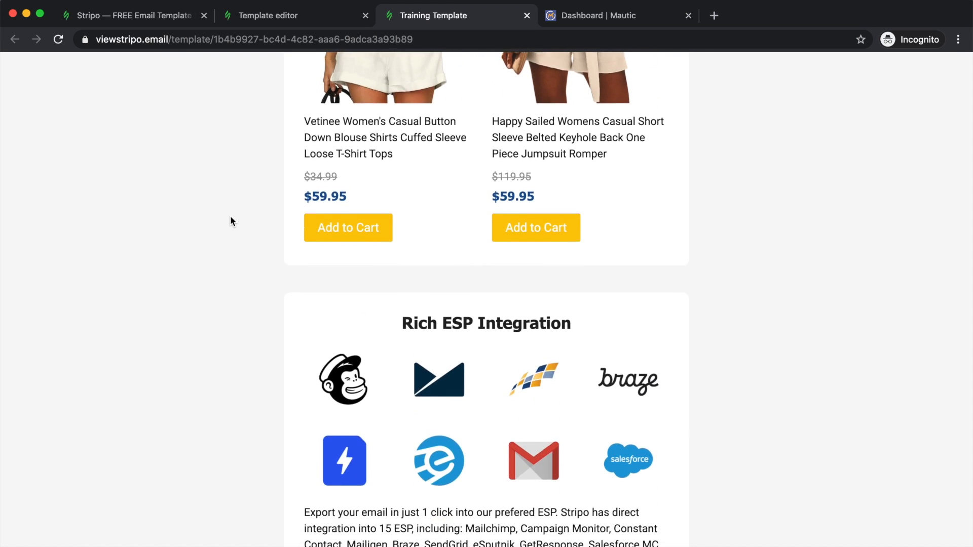
pyautogui.scroll(-5, 230, 215)
pyautogui.scroll(15, 230, 215)
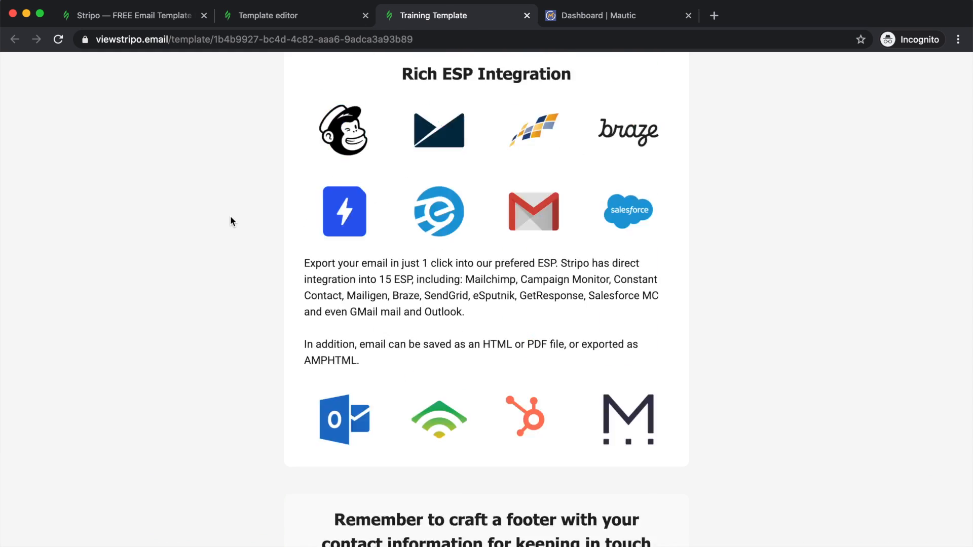
pyautogui.scroll(12, 231, 222)
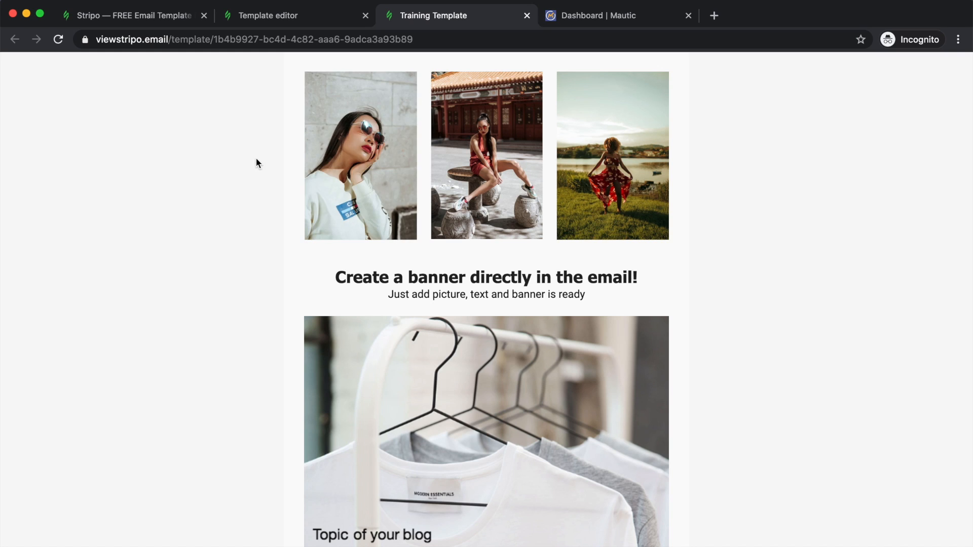
pyautogui.click(527, 15)
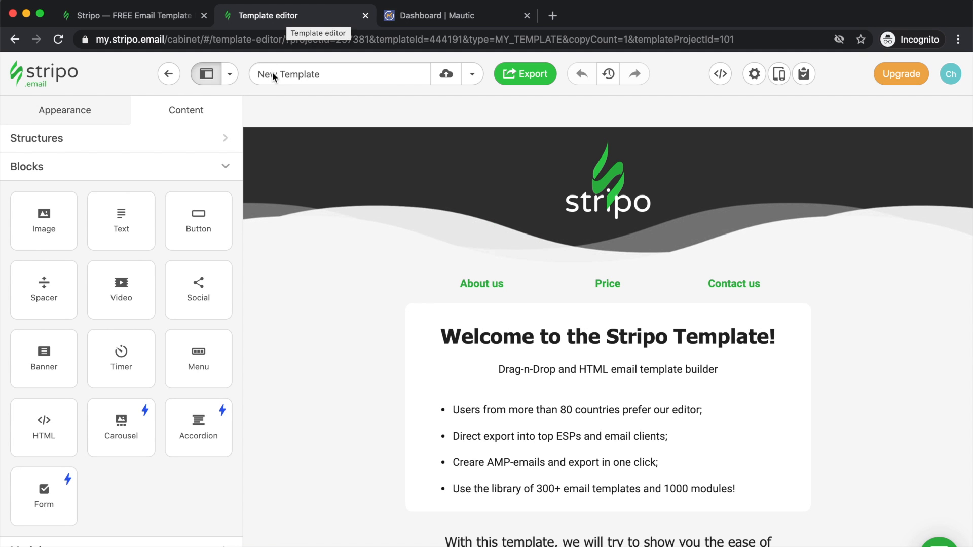
pyautogui.click(44, 75)
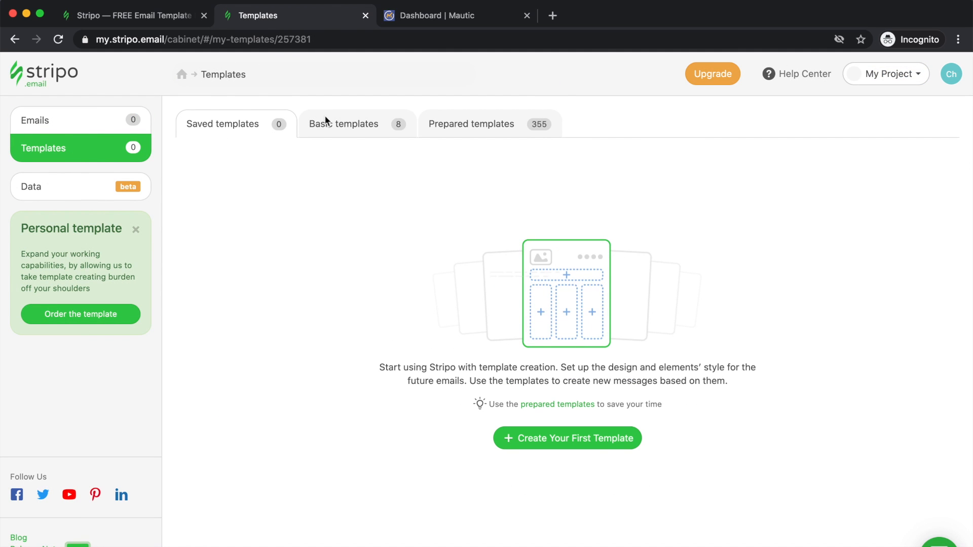
# Start a new template from the Empty Template among the basic templates
pyautogui.click(323, 124)
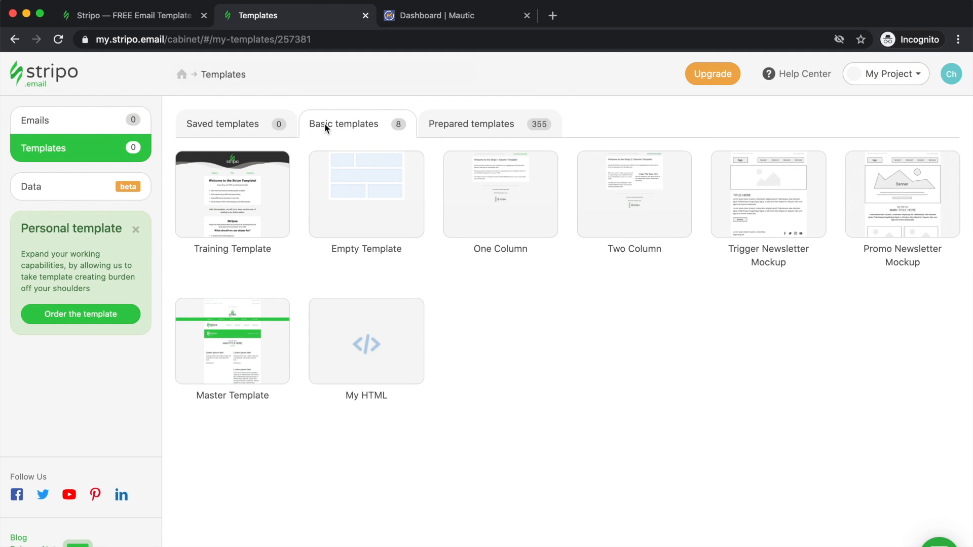
pyautogui.click(341, 214)
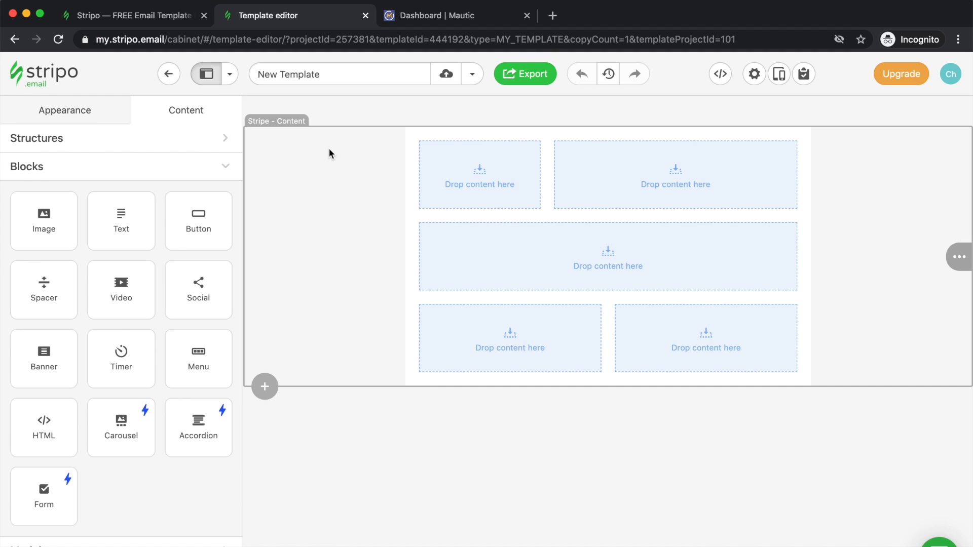
# Examine the template's general appearance settings, including email width, default padding and background color
pyautogui.click(66, 113)
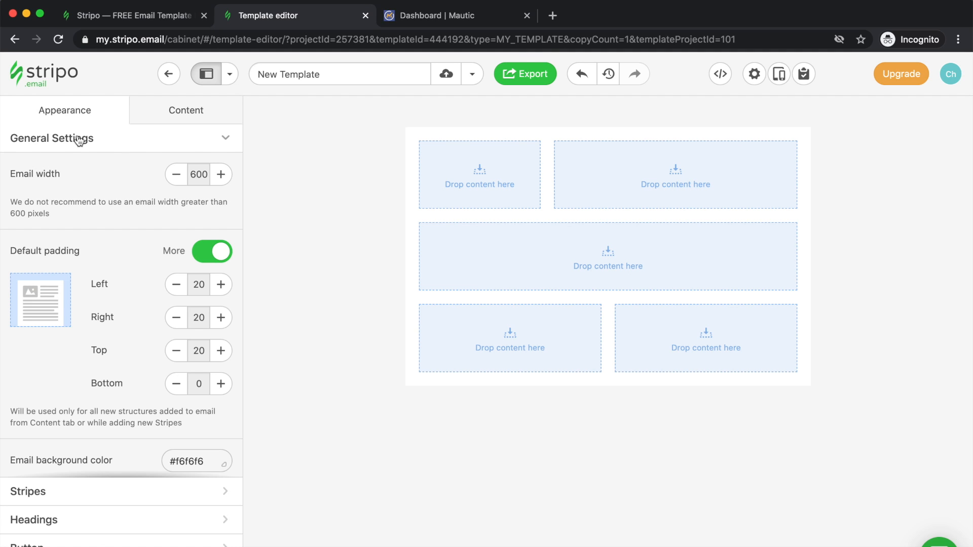
pyautogui.scroll(-5, 114, 253)
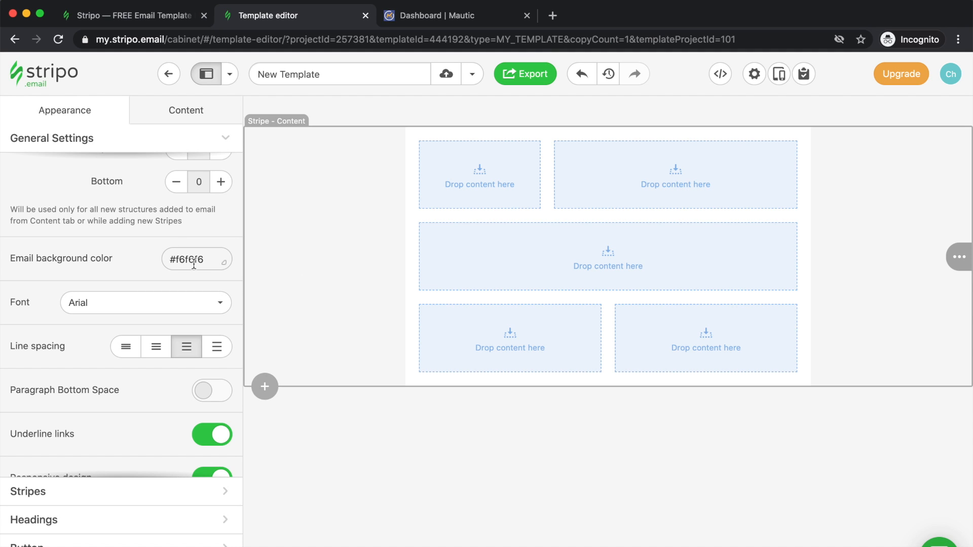
pyautogui.scroll(-2, 101, 272)
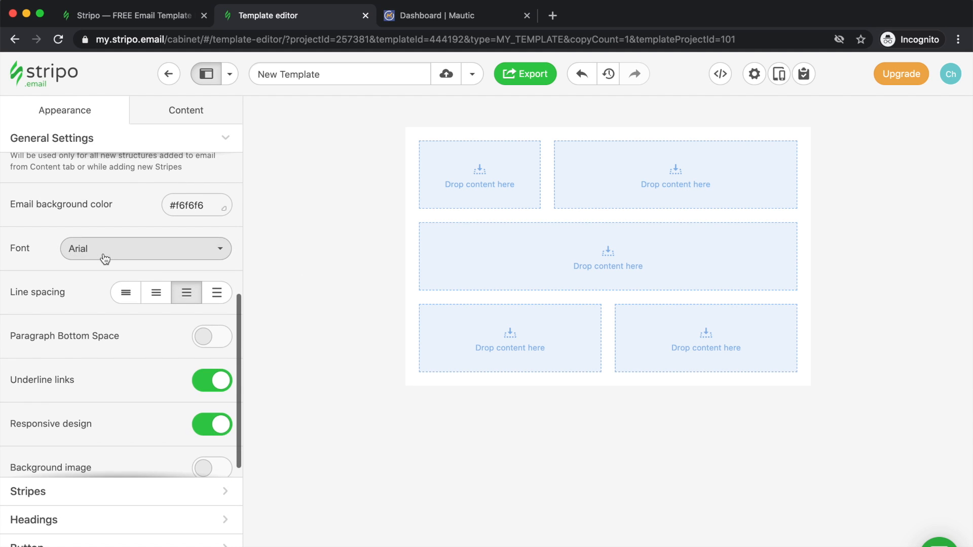
# Look through the fonts available for the email without changing the selection
pyautogui.click(105, 259)
pyautogui.scroll(-5, 124, 385)
pyautogui.scroll(-3, 124, 385)
pyautogui.scroll(3, 124, 385)
pyautogui.scroll(5, 124, 385)
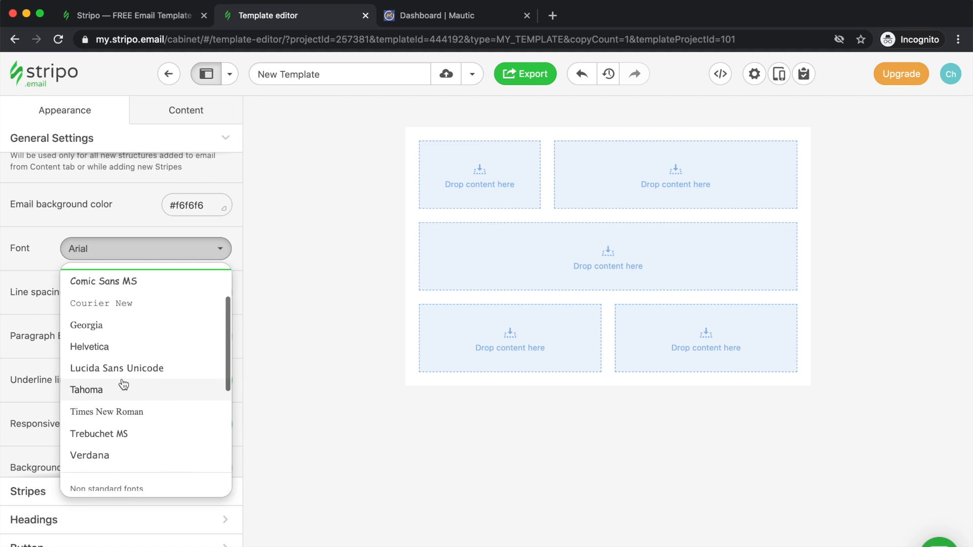
pyautogui.click(42, 271)
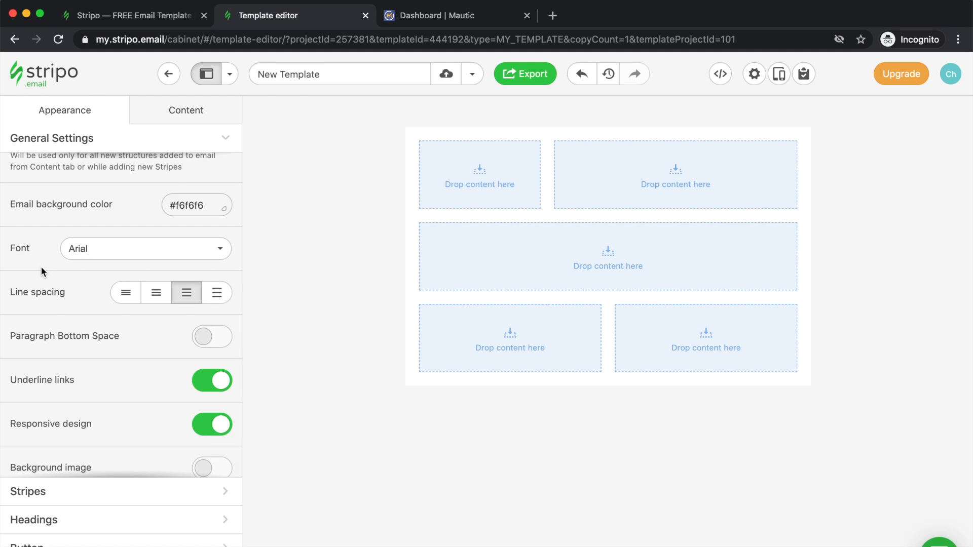
# Check the remaining general settings and the stripes' Content options for text size and colors, then collapse the Content options
pyautogui.scroll(-1, 41, 267)
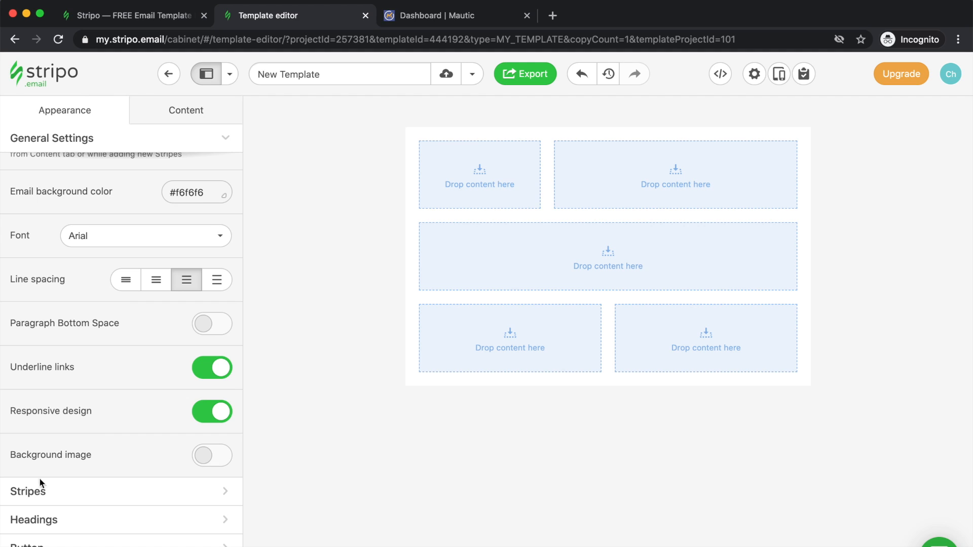
pyautogui.click(31, 492)
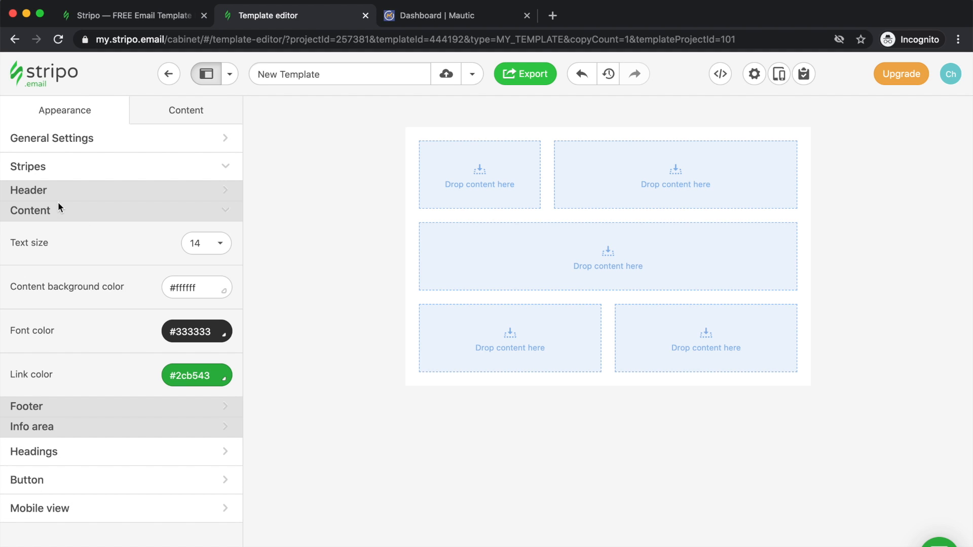
pyautogui.click(68, 213)
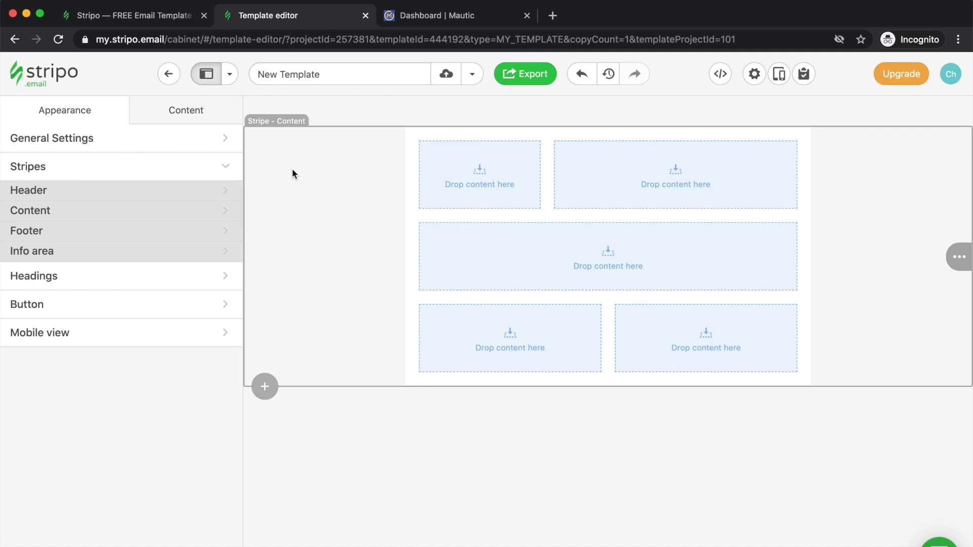
# Add a new single-column content stripe below the existing stripe
pyautogui.click(265, 386)
pyautogui.click(328, 331)
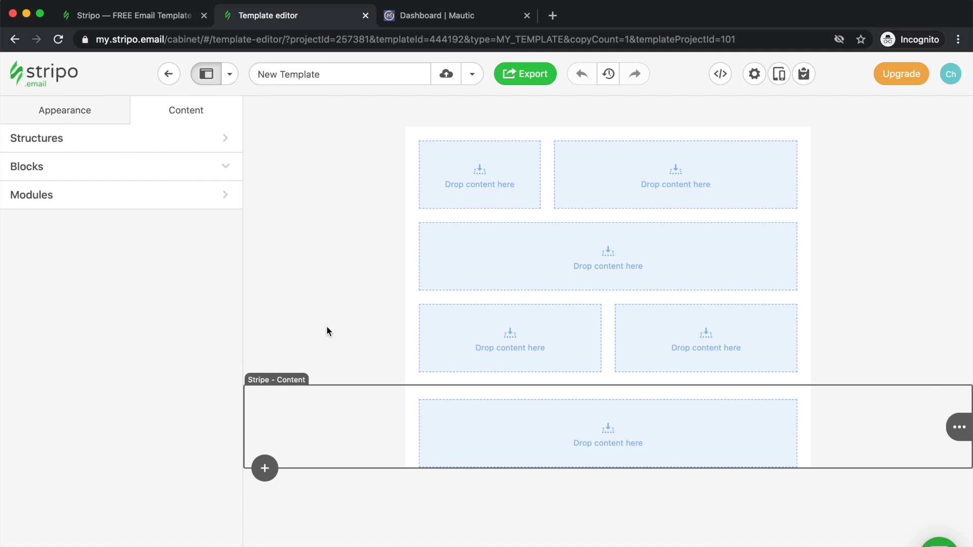
# Return to the appearance settings, review the stripe categories and their Content color options again, and collapse the Stripes settings
pyautogui.click(60, 117)
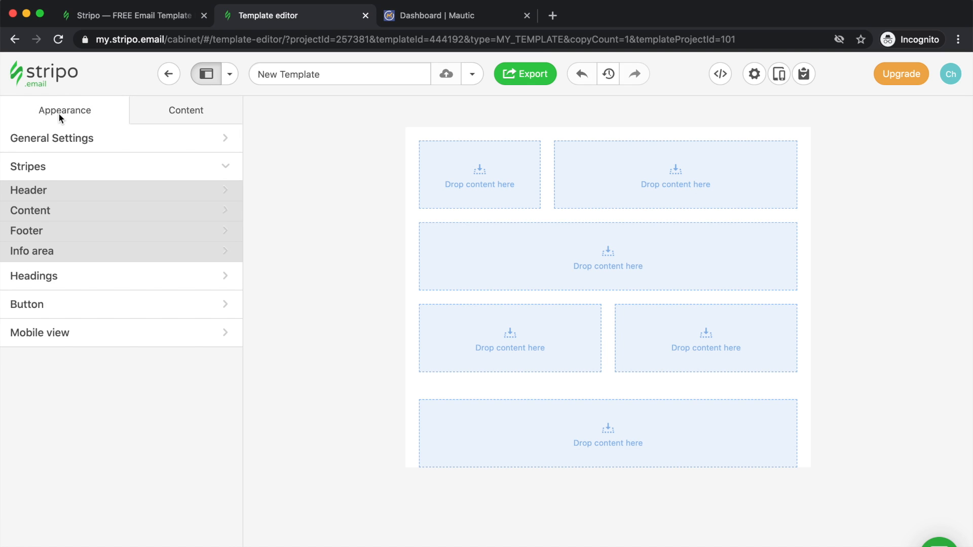
pyautogui.click(42, 174)
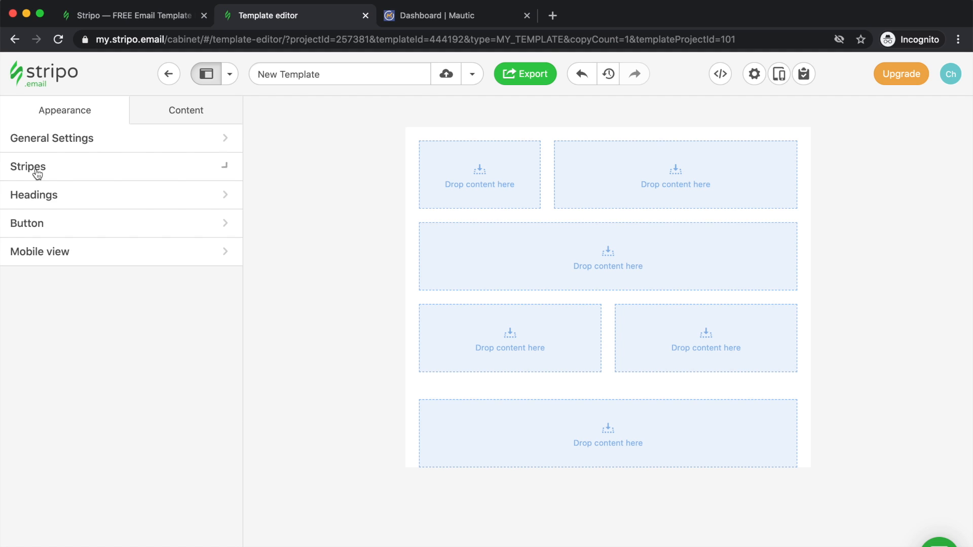
pyautogui.click(37, 172)
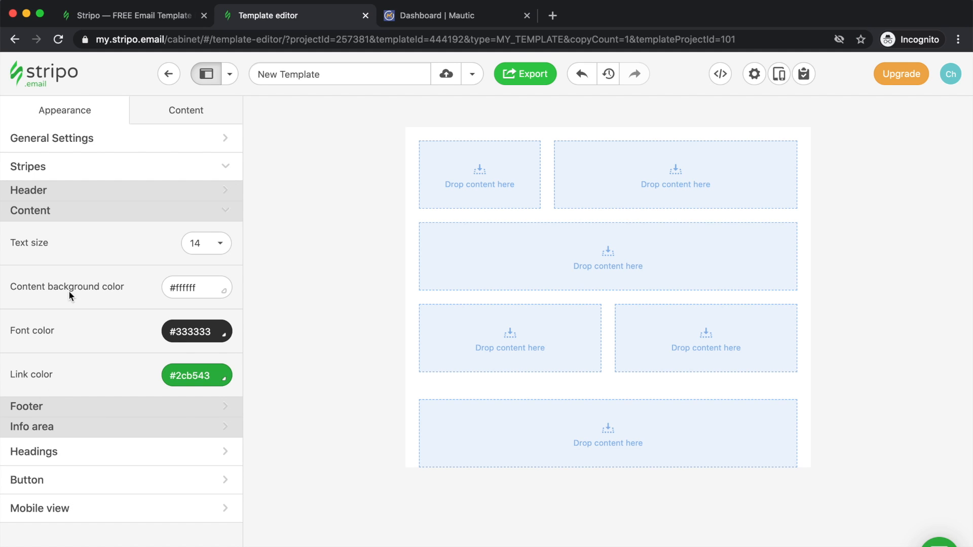
pyautogui.click(65, 168)
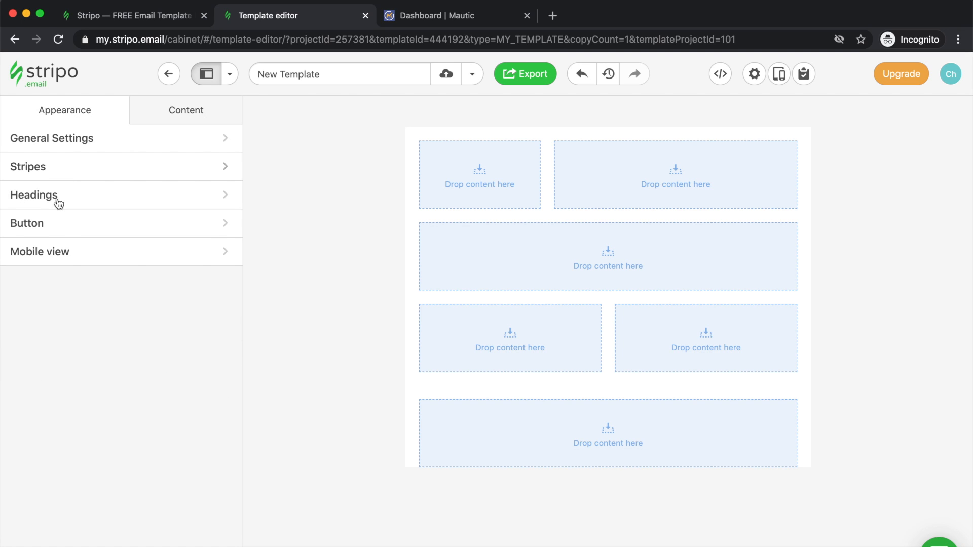
# Review the appearance settings for Headings and Button, including button color, text style and border radius, and collapse both sections
pyautogui.click(44, 198)
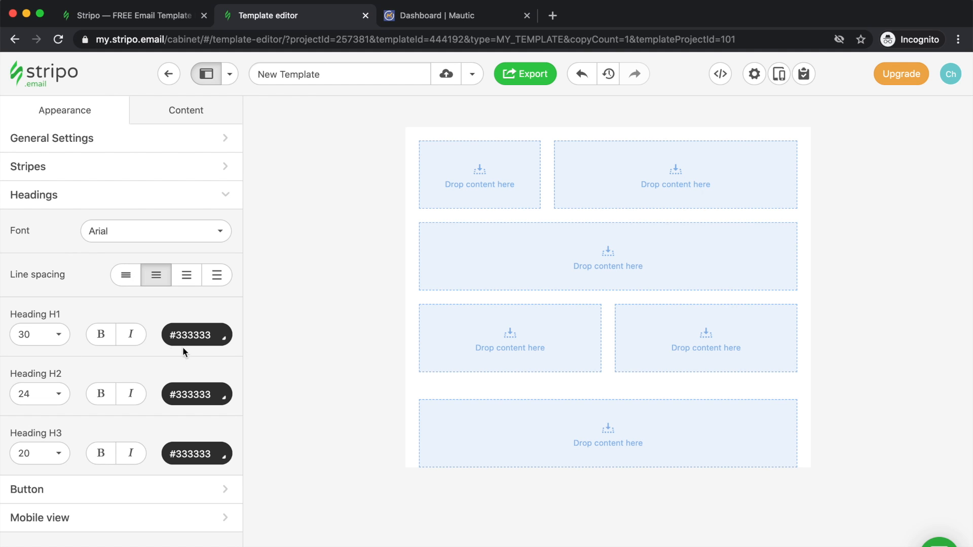
pyautogui.click(56, 201)
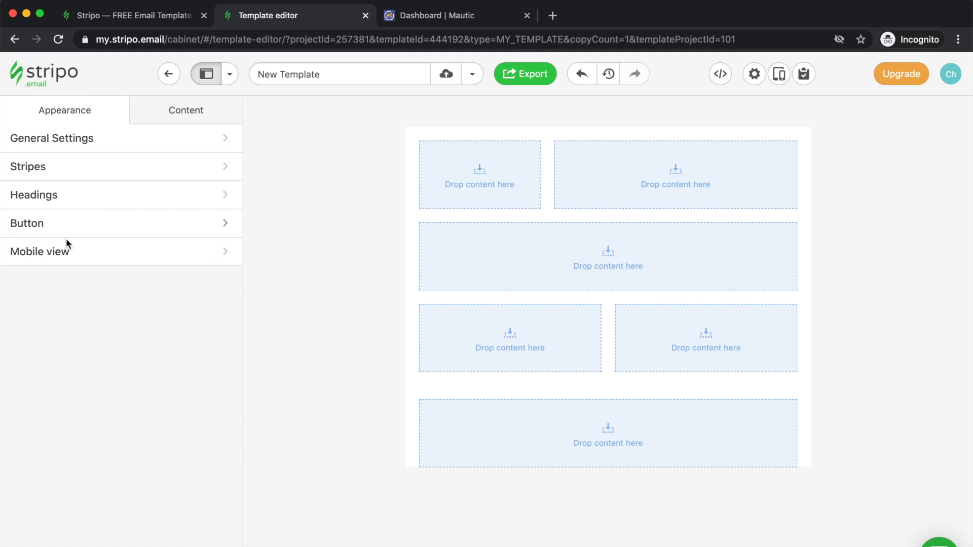
pyautogui.click(33, 223)
pyautogui.scroll(-5, 79, 340)
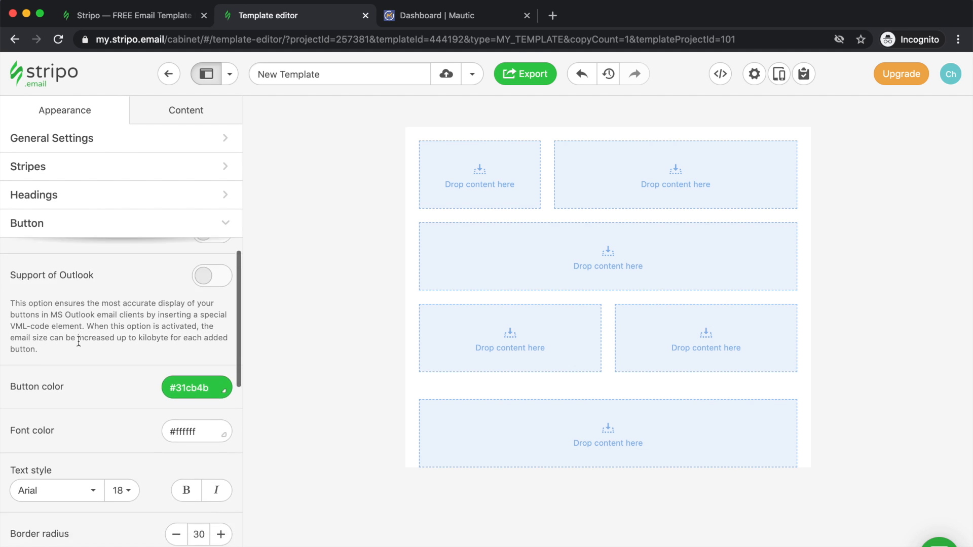
pyautogui.scroll(-4, 78, 339)
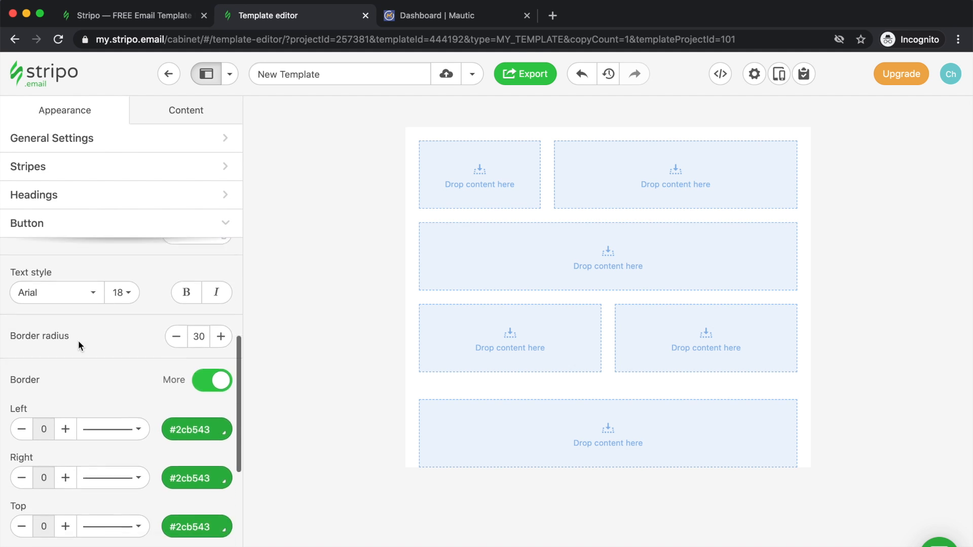
pyautogui.scroll(2, 79, 340)
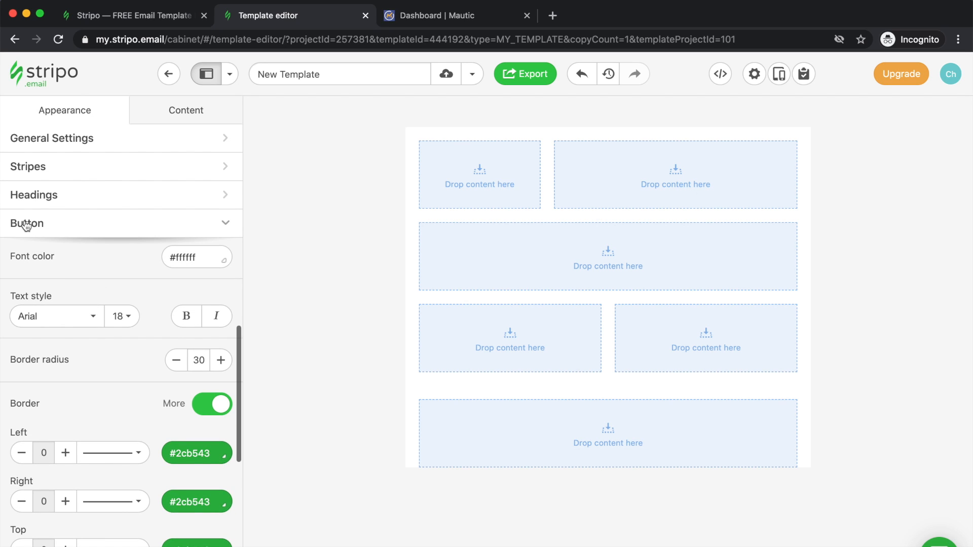
pyautogui.click(26, 224)
# Review the Mobile view settings for text sizes, heading alignment and full-width buttons, and collapse the section
pyautogui.click(31, 259)
pyautogui.scroll(-2, 84, 311)
pyautogui.scroll(-2, 84, 312)
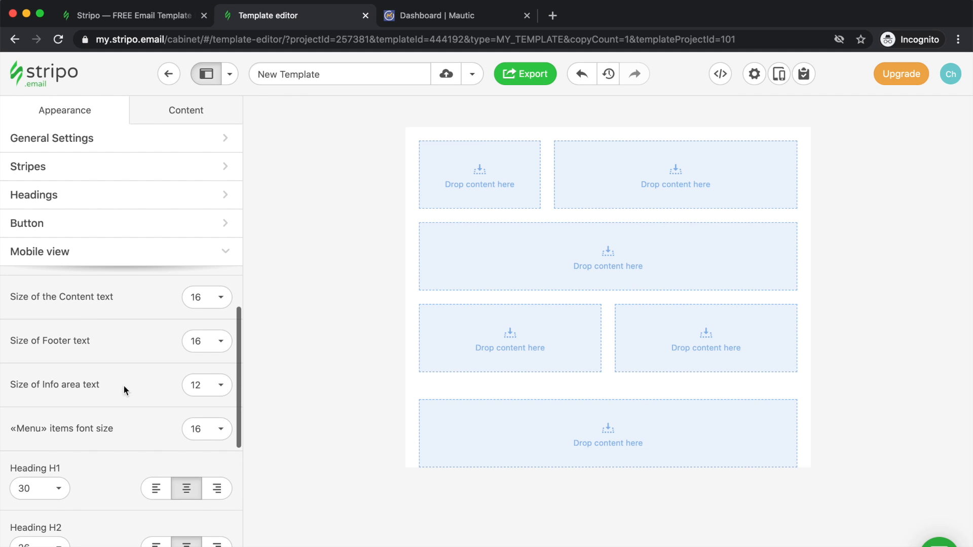
pyautogui.scroll(-9, 130, 418)
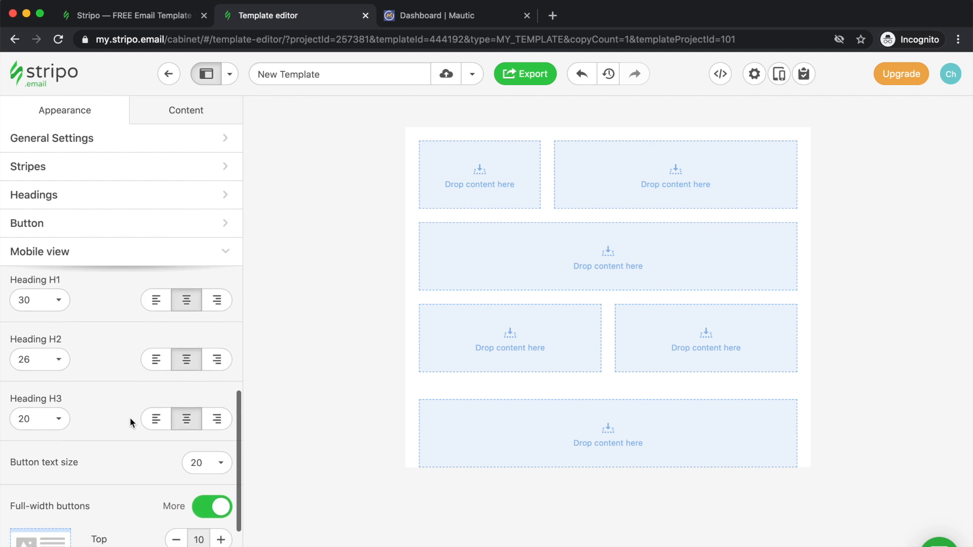
pyautogui.scroll(-2, 130, 417)
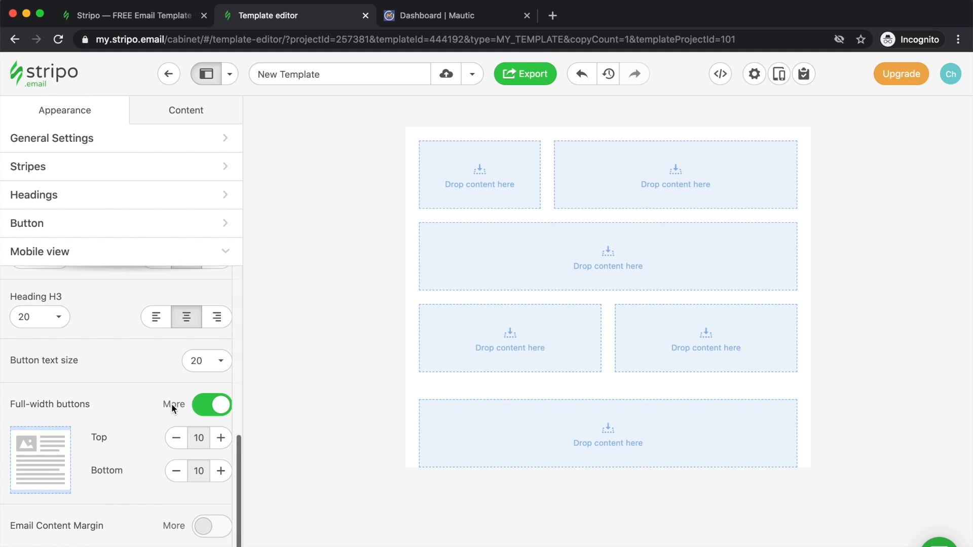
pyautogui.scroll(-1, 127, 400)
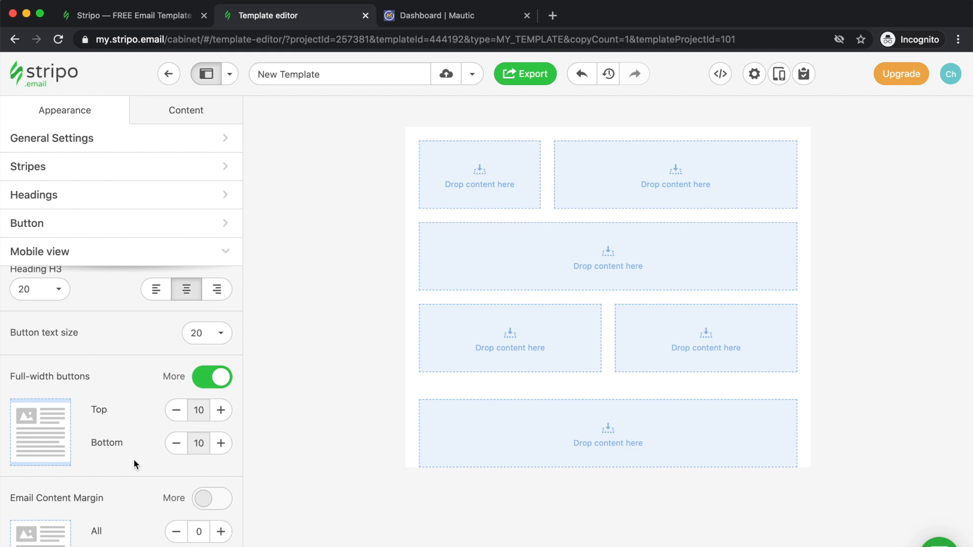
pyautogui.scroll(5, 133, 461)
pyautogui.scroll(10, 134, 464)
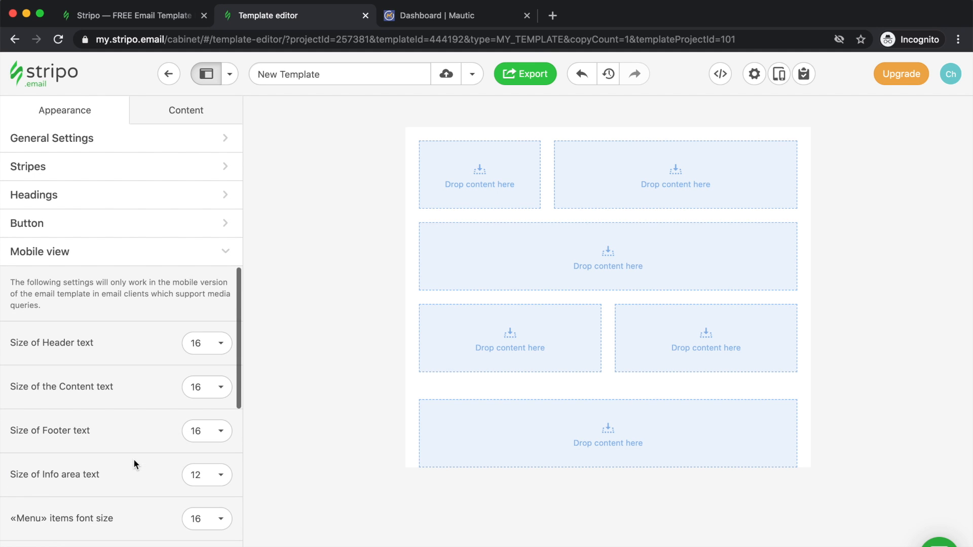
pyautogui.click(65, 253)
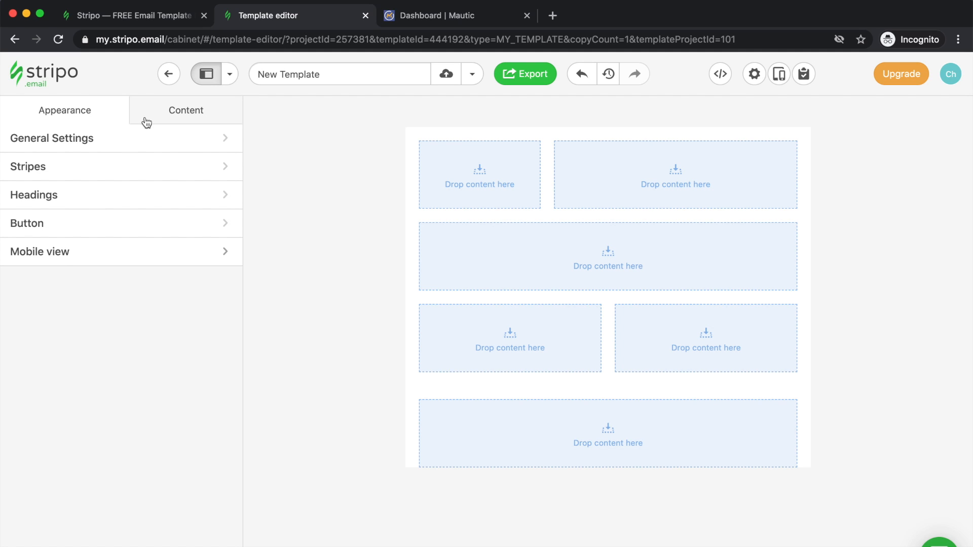
# Move the single-column stripe from the end of the email to above the stripe holding the three structures
pyautogui.click(173, 109)
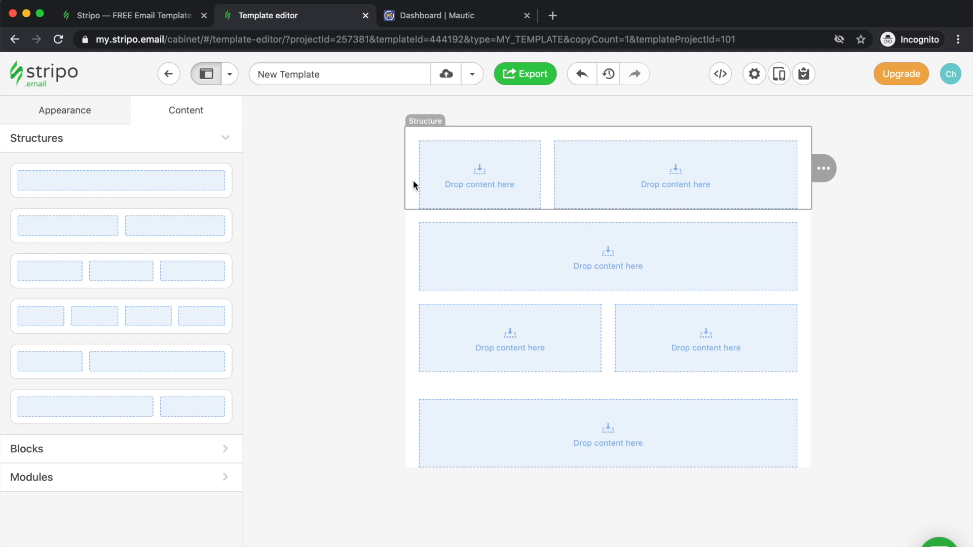
pyautogui.moveTo(458, 184)
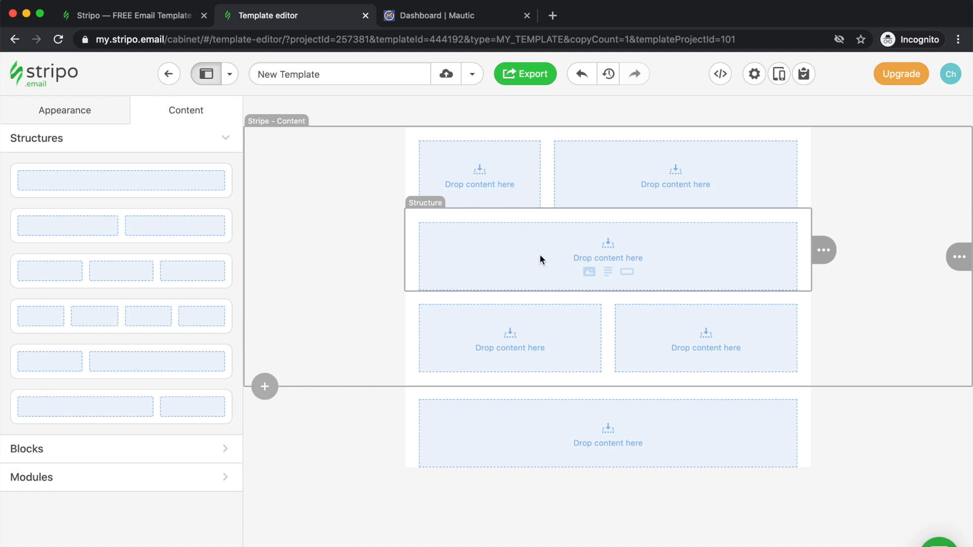
pyautogui.click(287, 222)
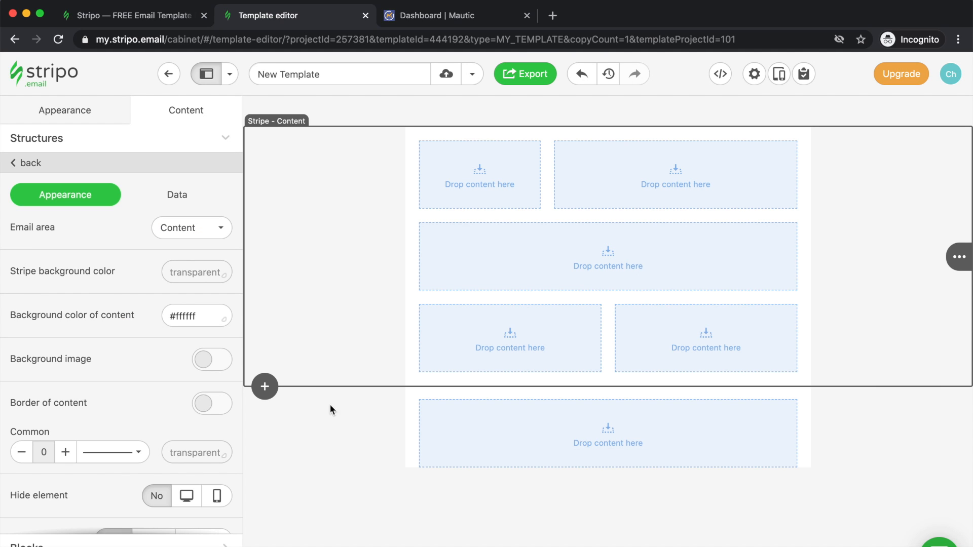
pyautogui.click(326, 422)
pyautogui.moveTo(966, 436)
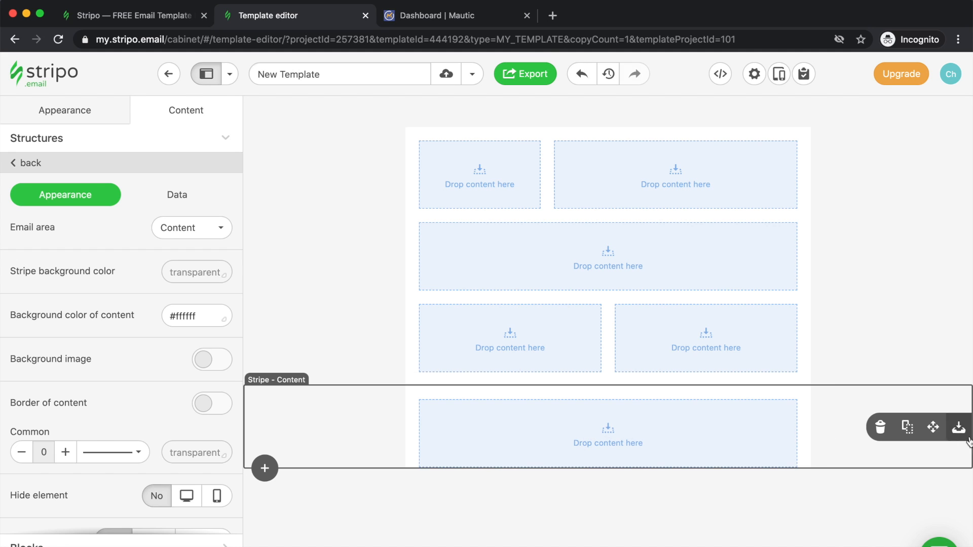
pyautogui.moveTo(933, 427); pyautogui.dragTo(898, 154)
pyautogui.click(287, 165)
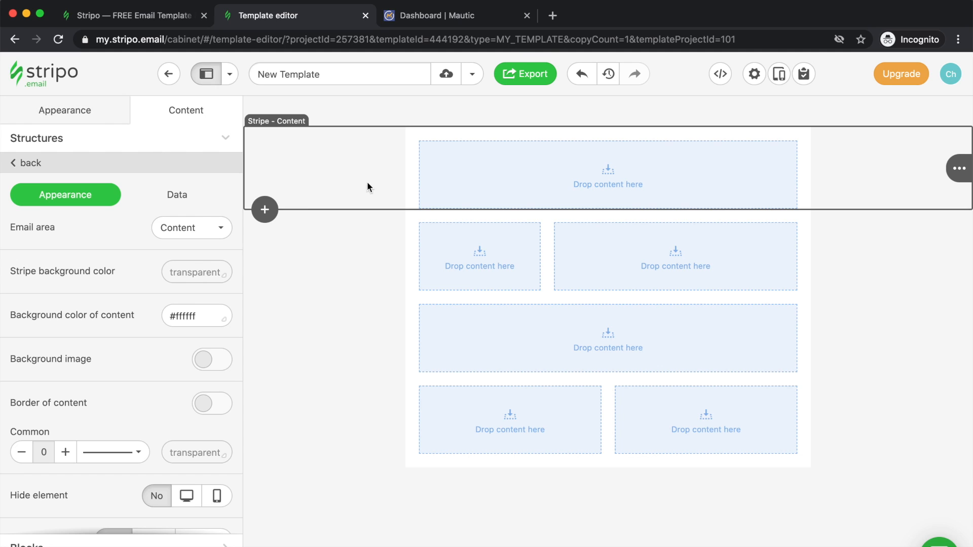
# Set the stripe background color of the first, single-column stripe to near-black #0e0606
pyautogui.click(350, 305)
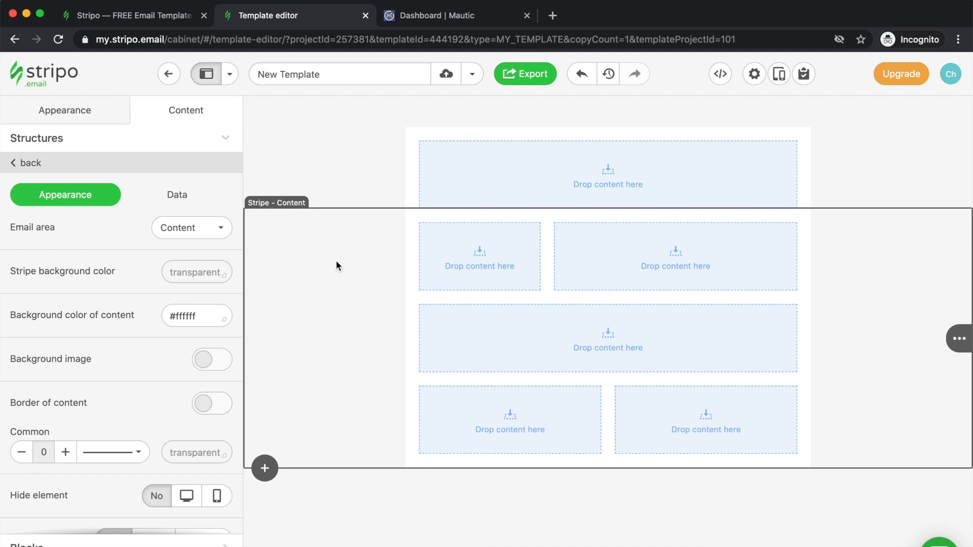
pyautogui.click(350, 153)
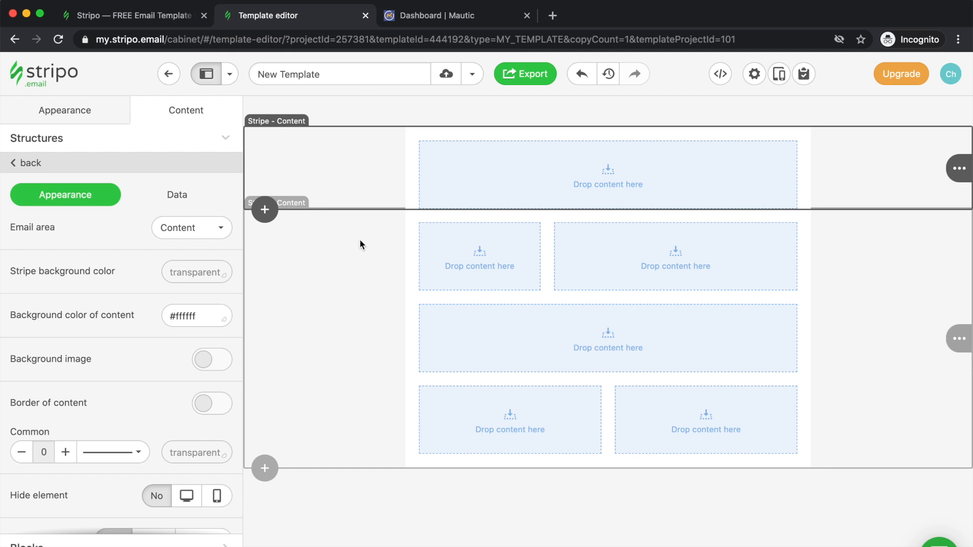
pyautogui.click(199, 269)
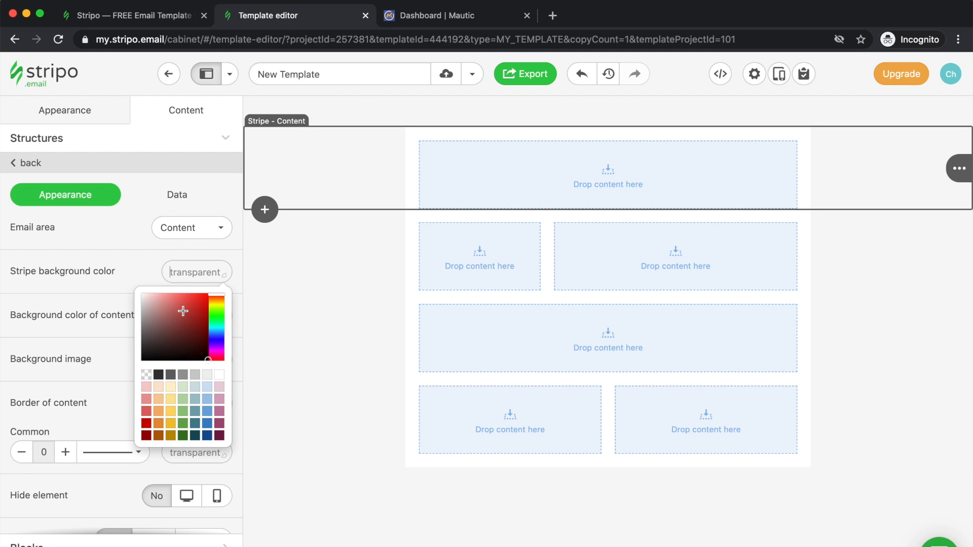
pyautogui.moveTo(183, 311)
pyautogui.mouseDown()
pyautogui.moveTo(205, 341)
pyautogui.moveTo(181, 345)
pyautogui.moveTo(179, 357)
pyautogui.mouseUp()
pyautogui.moveTo(147, 387); pyautogui.dragTo(117, 342)
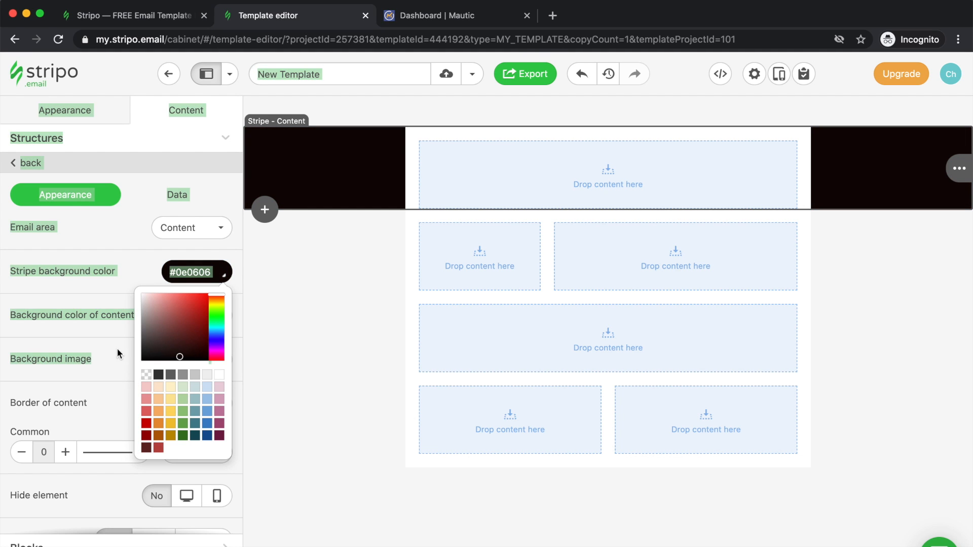
pyautogui.click(277, 321)
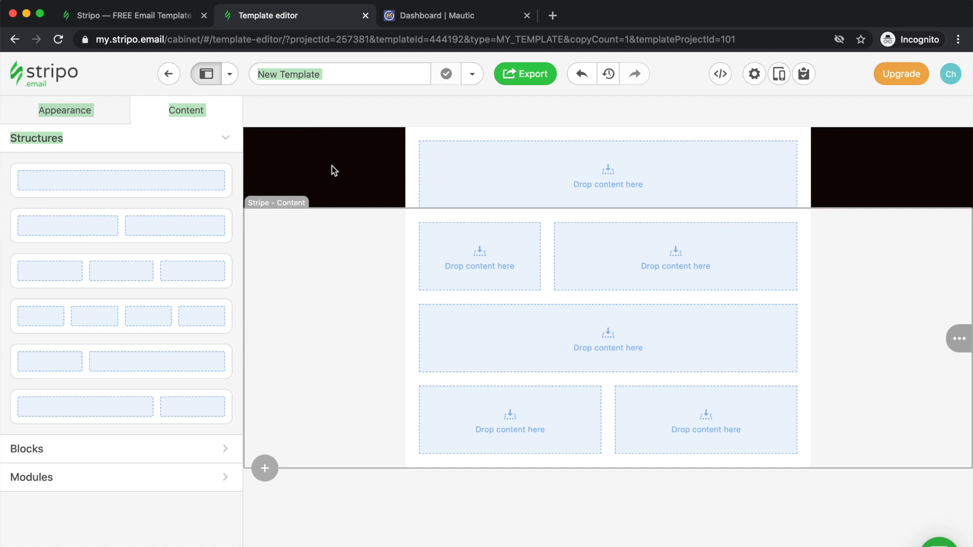
# Clear the first stripe's background color back to transparent
pyautogui.click(298, 150)
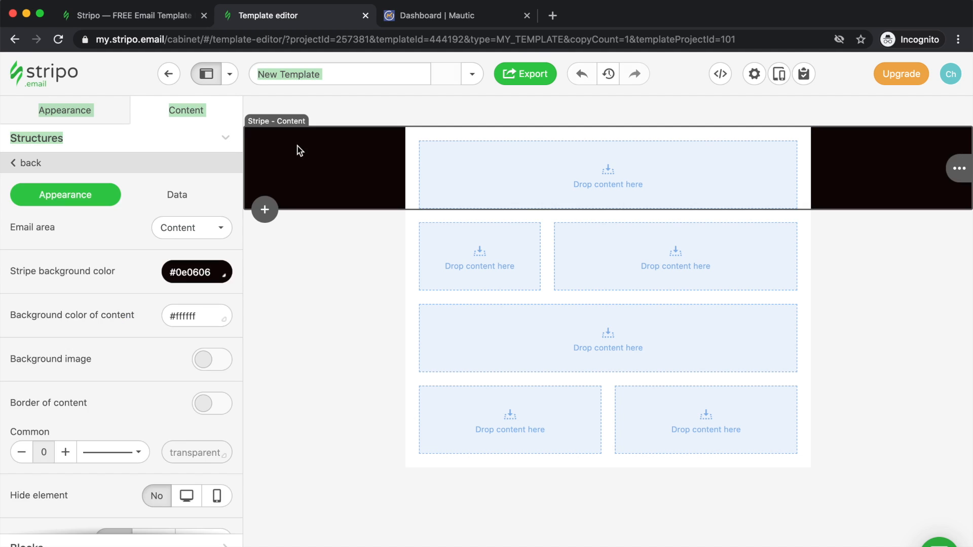
pyautogui.click(190, 271)
pyautogui.press('BackSpace')
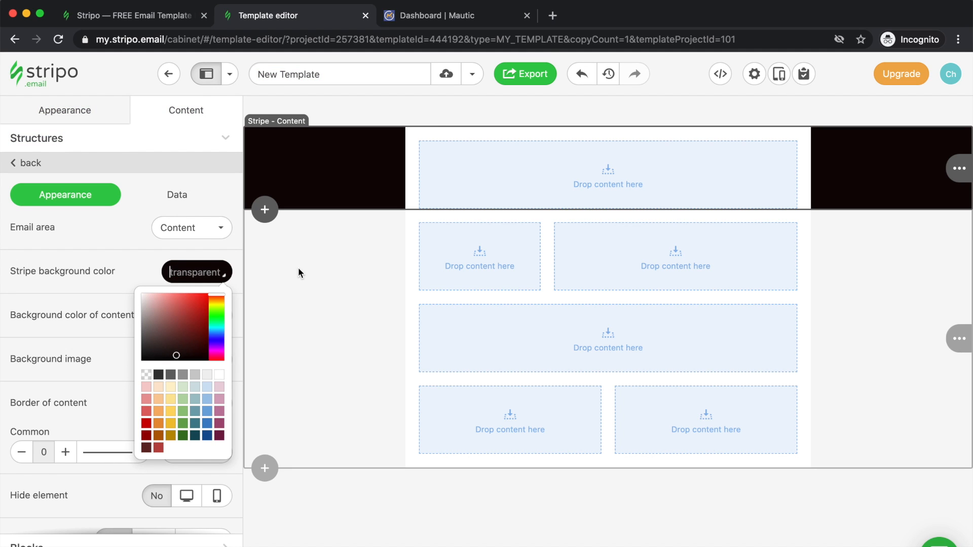
pyautogui.press('Return')
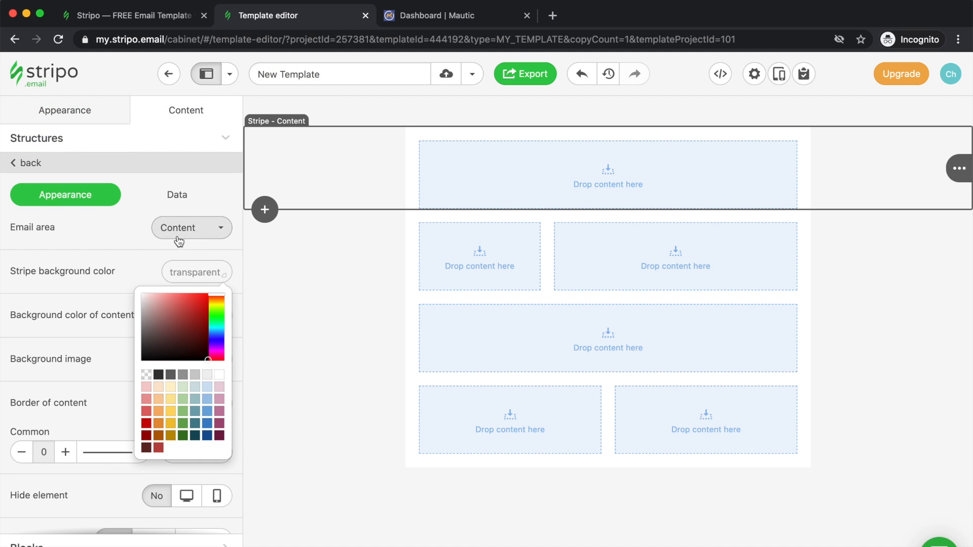
pyautogui.click(101, 297)
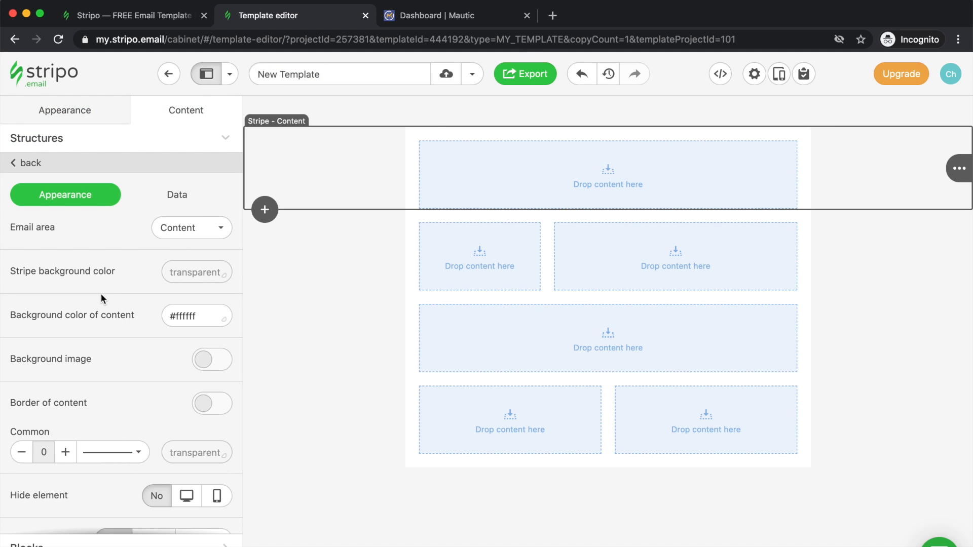
# Try #000000 as the first stripe's background color of content and restore it to #ffffff
pyautogui.click(198, 318)
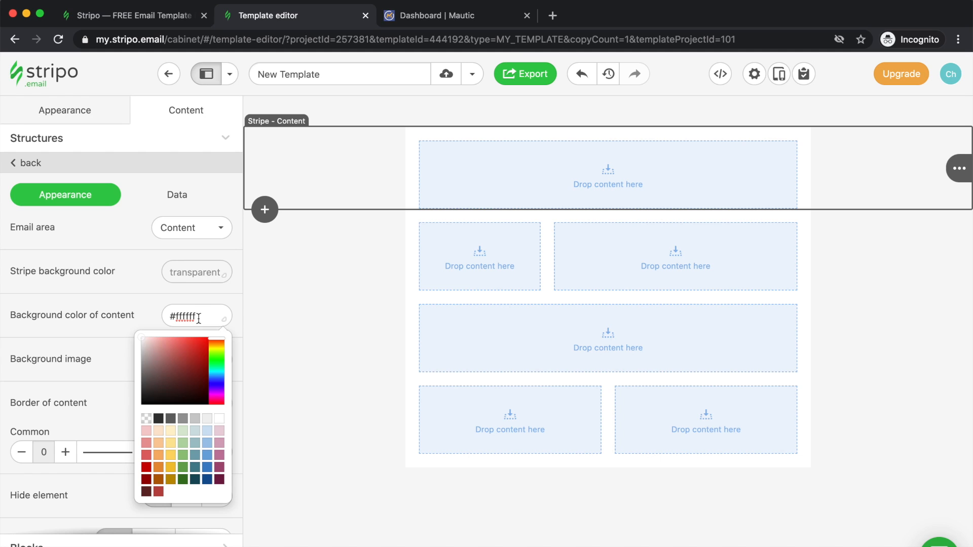
pyautogui.moveTo(157, 359)
pyautogui.mouseDown()
pyautogui.moveTo(188, 369)
pyautogui.moveTo(131, 323)
pyautogui.mouseUp()
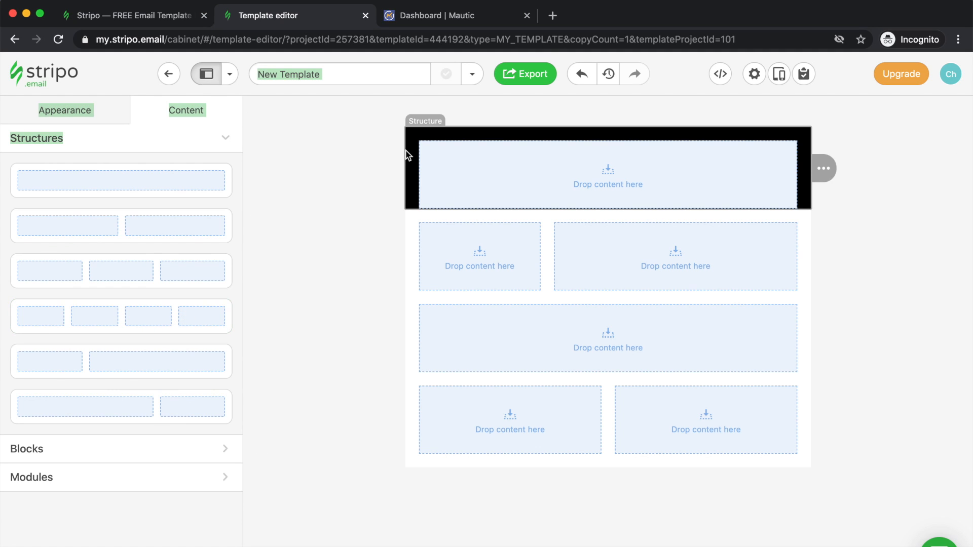
pyautogui.click(382, 150)
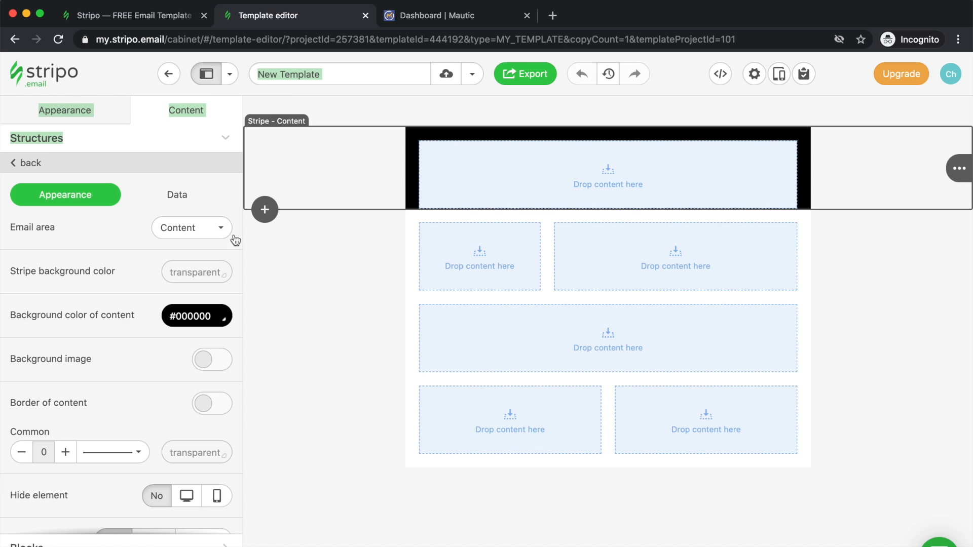
pyautogui.doubleClick(184, 315)
pyautogui.click(184, 314)
pyautogui.write('#fff')
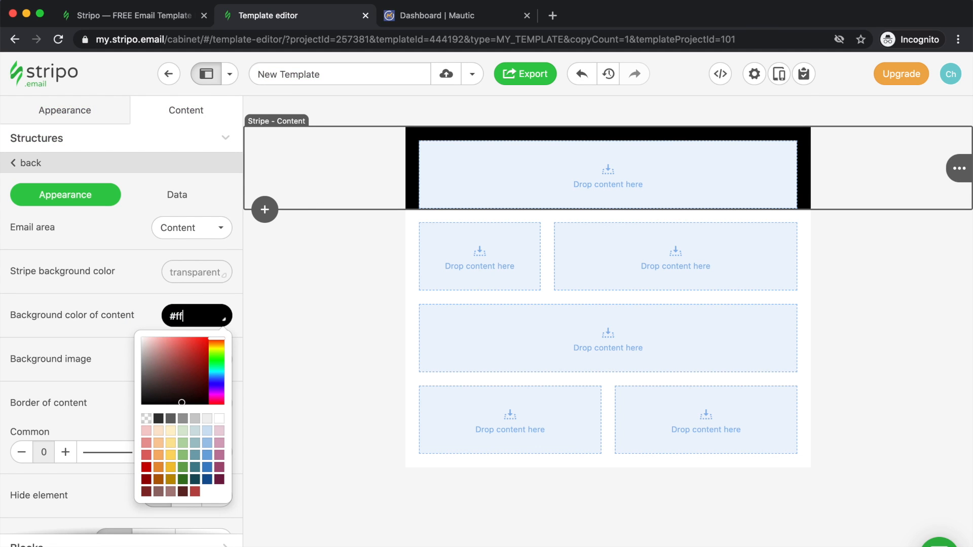
pyautogui.write('fff')
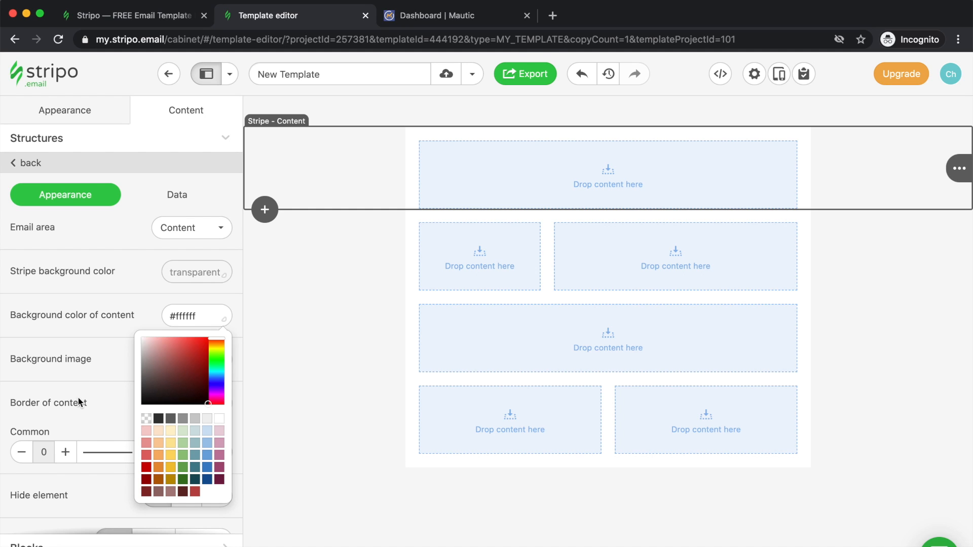
pyautogui.click(77, 396)
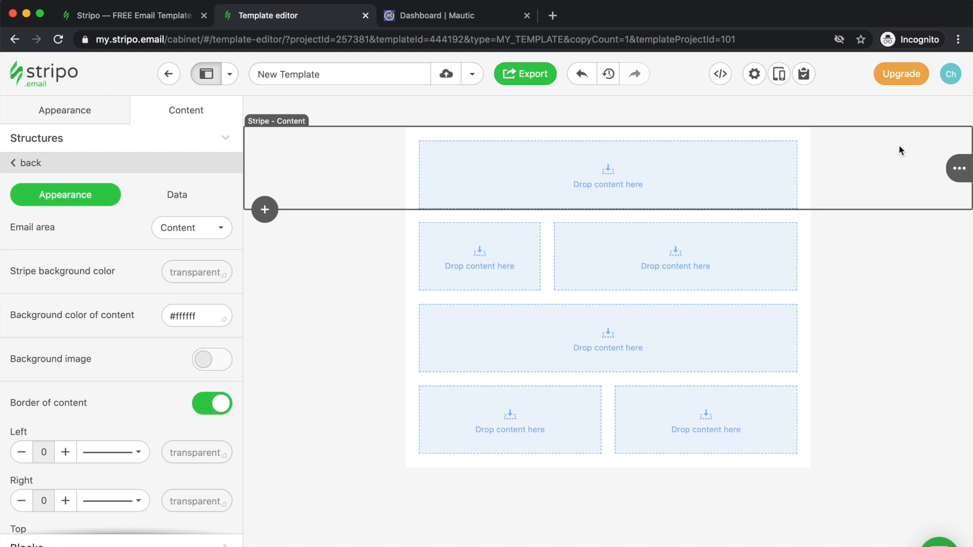
# Compare the first stripe's settings with those of its inner structure, checking container width, background and padding options
pyautogui.click(410, 142)
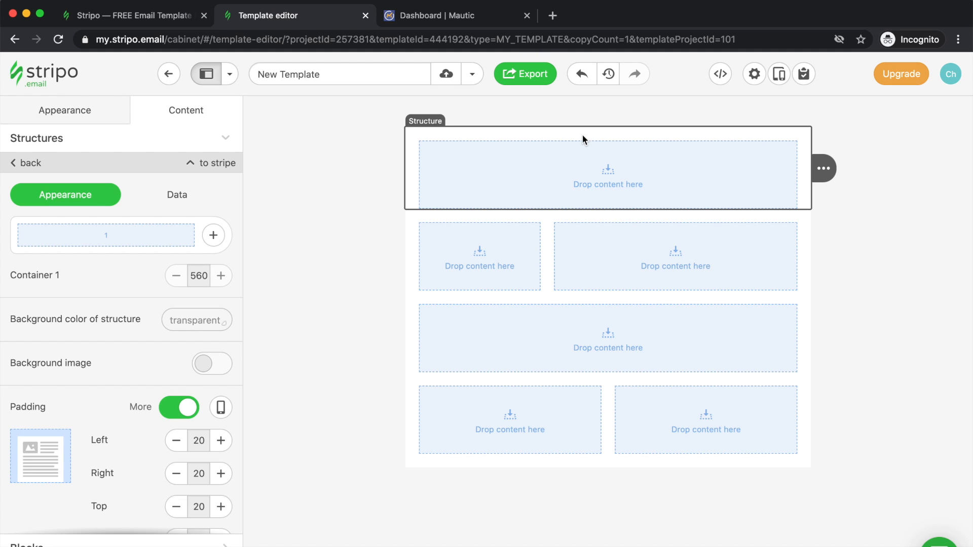
pyautogui.click(306, 169)
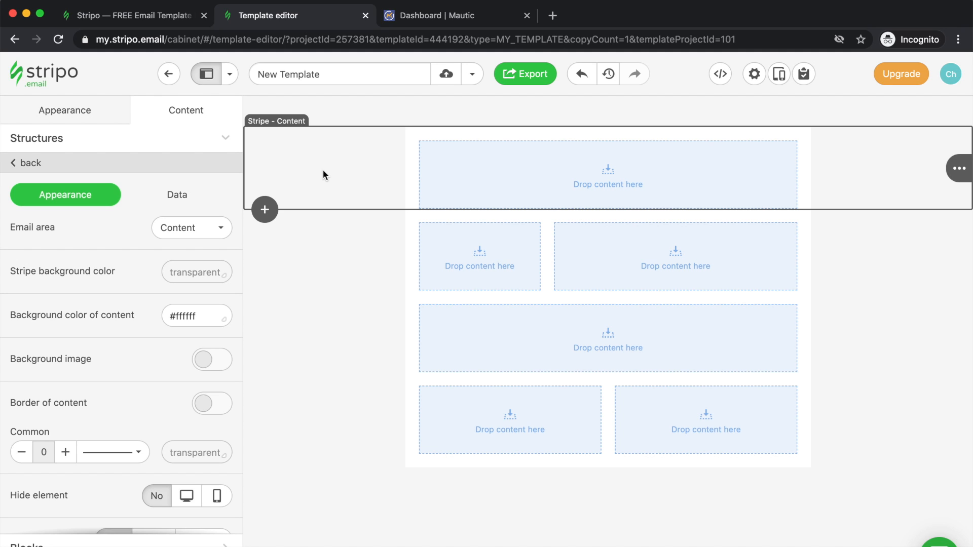
pyautogui.click(412, 151)
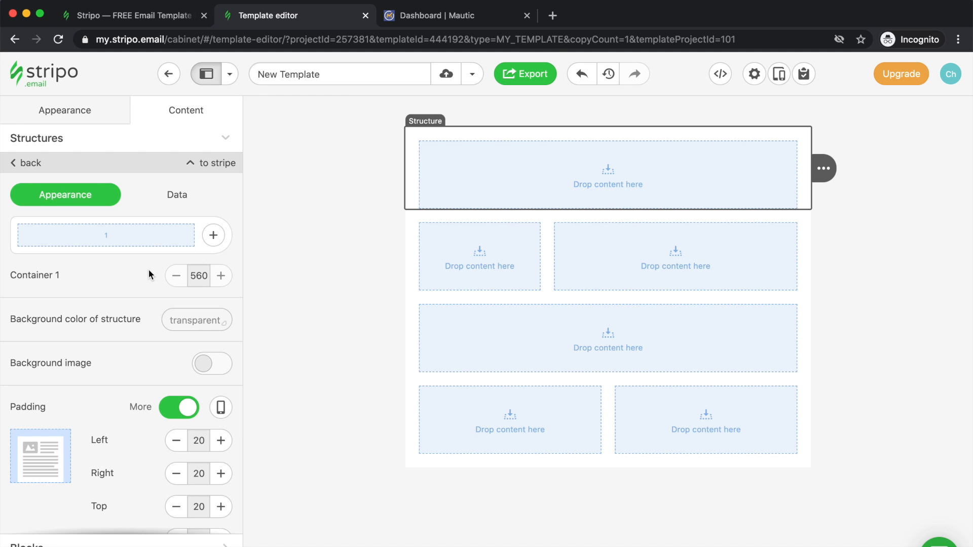
pyautogui.scroll(-3, 149, 275)
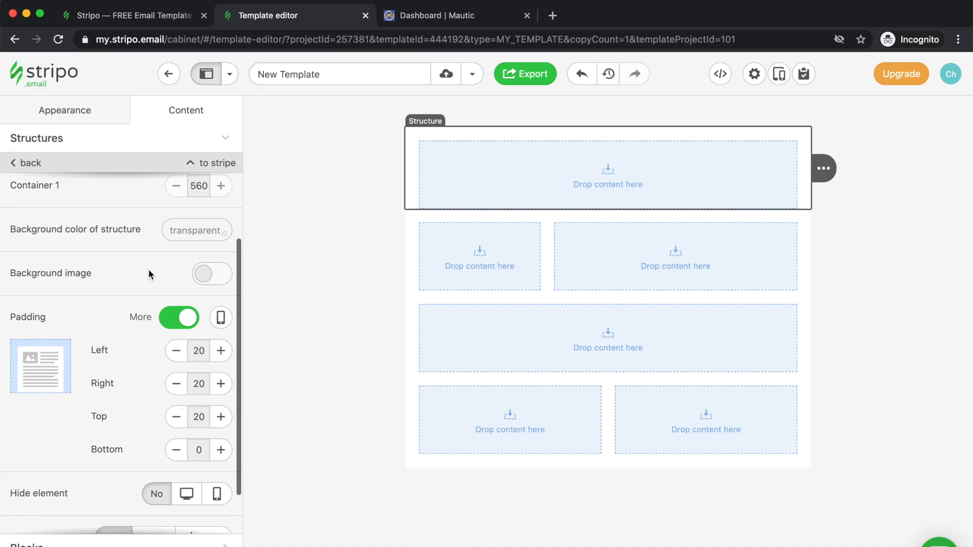
# Review the first structure's settings and add three more containers to it, making four columns
pyautogui.scroll(-2, 148, 269)
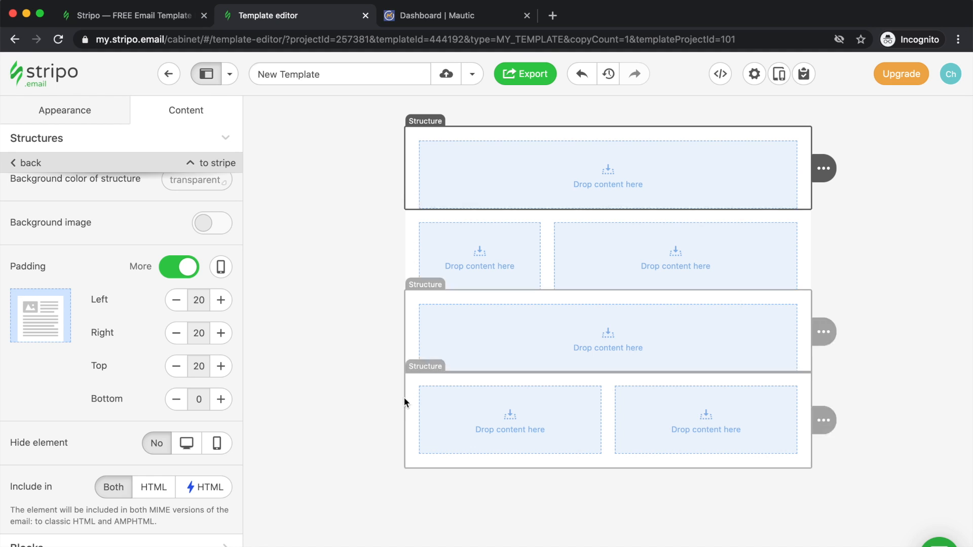
pyautogui.scroll(5, 106, 309)
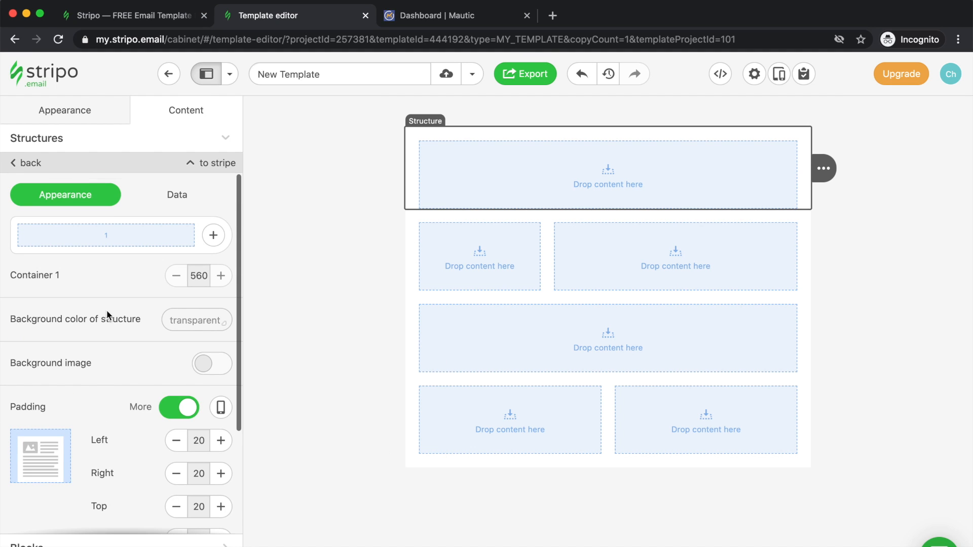
pyautogui.click(25, 163)
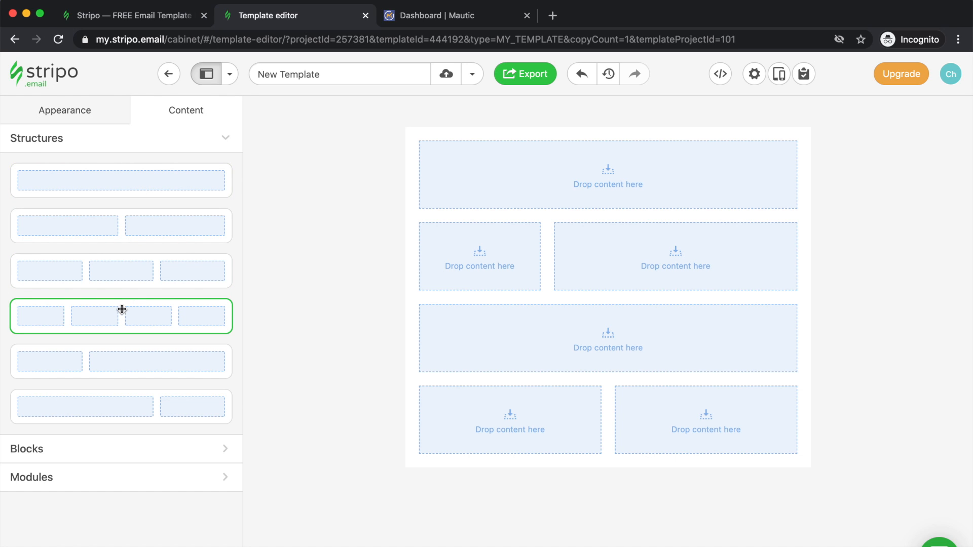
pyautogui.click(414, 159)
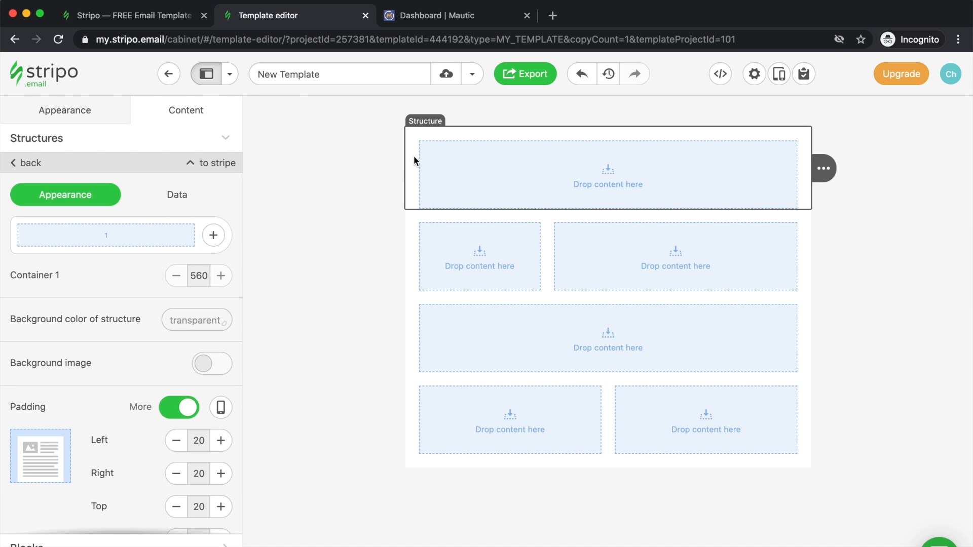
pyautogui.click(213, 235)
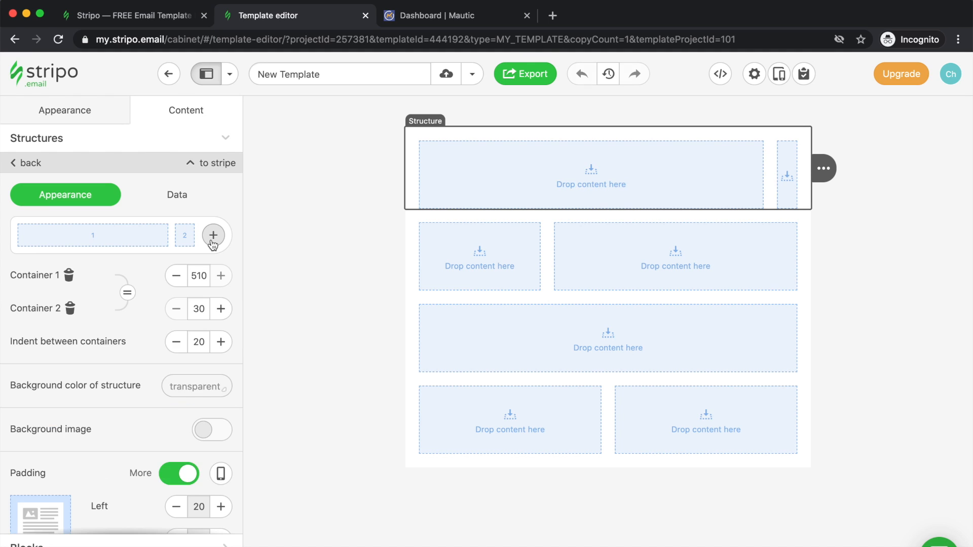
pyautogui.click(213, 239)
pyautogui.click(213, 240)
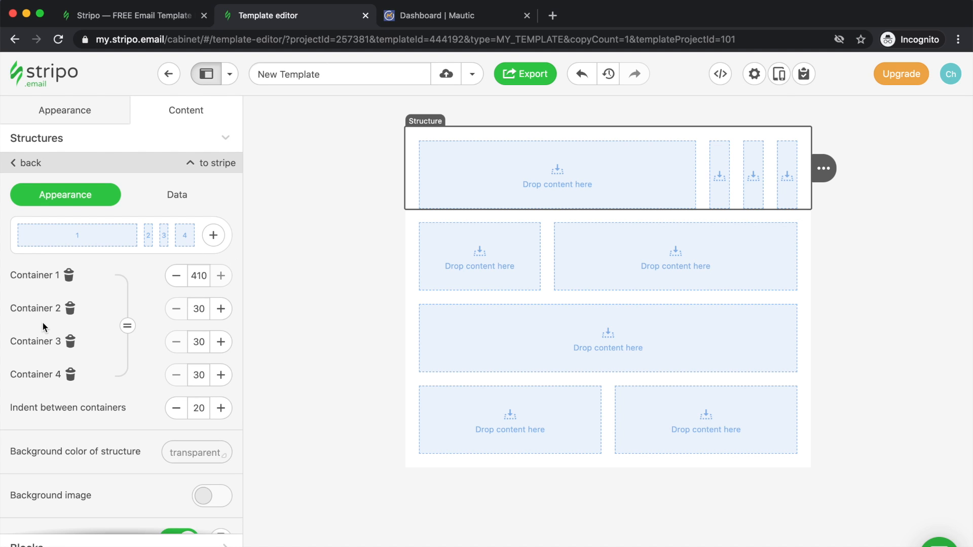
# Try red #e40e08 as the background color of the first, four-column structure
pyautogui.scroll(-2, 96, 451)
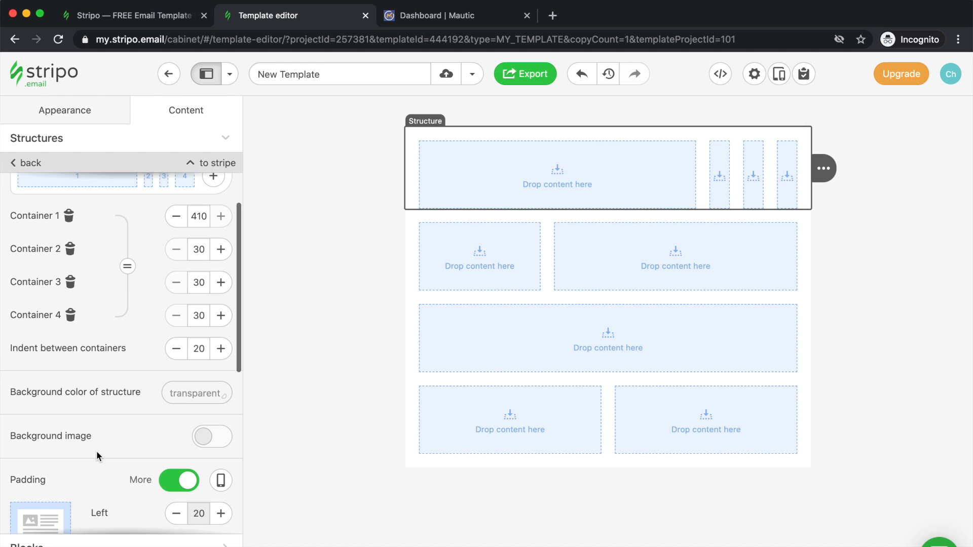
pyautogui.click(179, 395)
pyautogui.moveTo(165, 444); pyautogui.dragTo(206, 422)
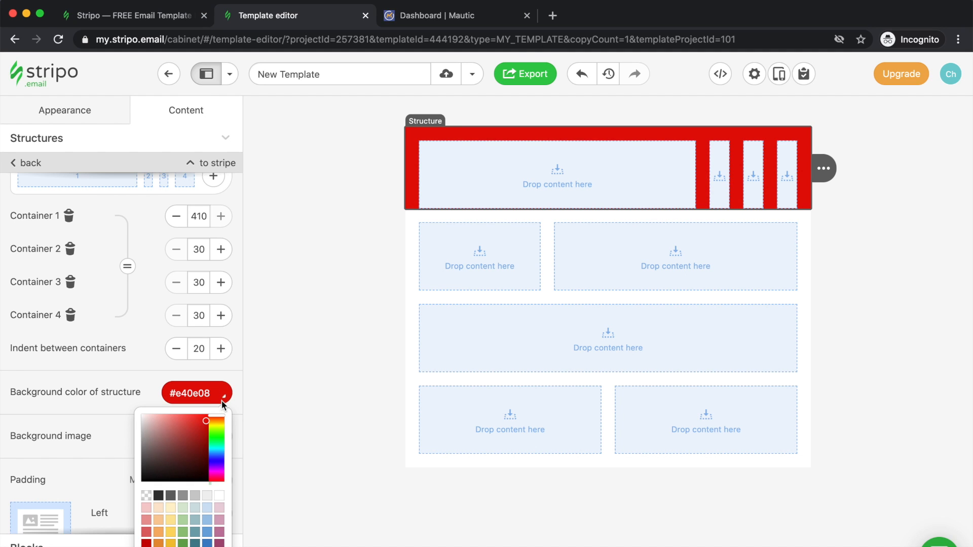
pyautogui.doubleClick(222, 401)
pyautogui.click(309, 339)
pyautogui.click(336, 274)
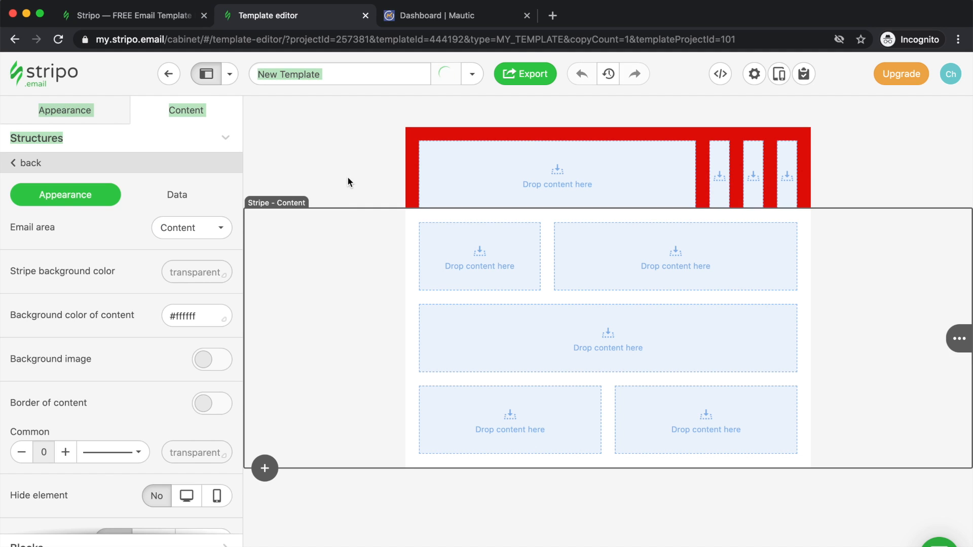
# Restore the four-column structure's background color to transparent
pyautogui.click(413, 140)
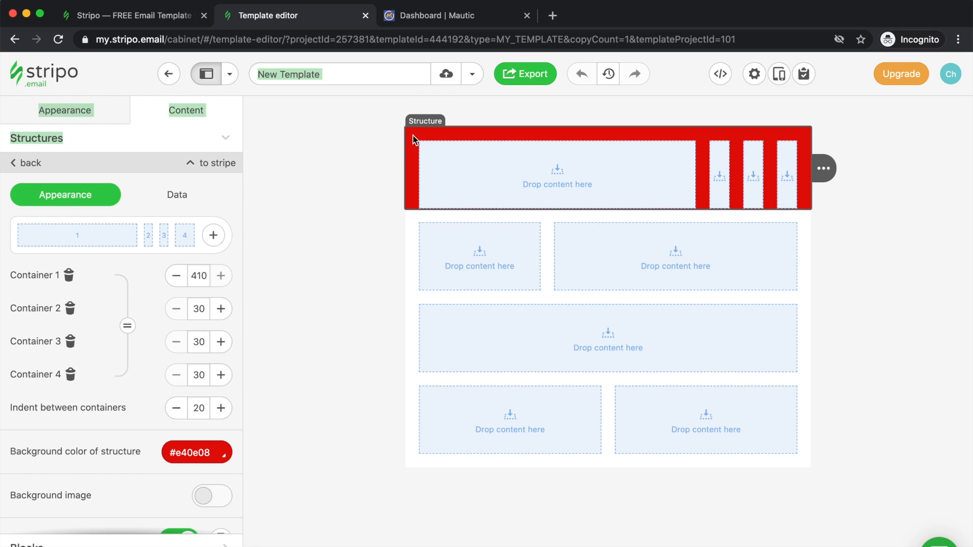
pyautogui.click(188, 445)
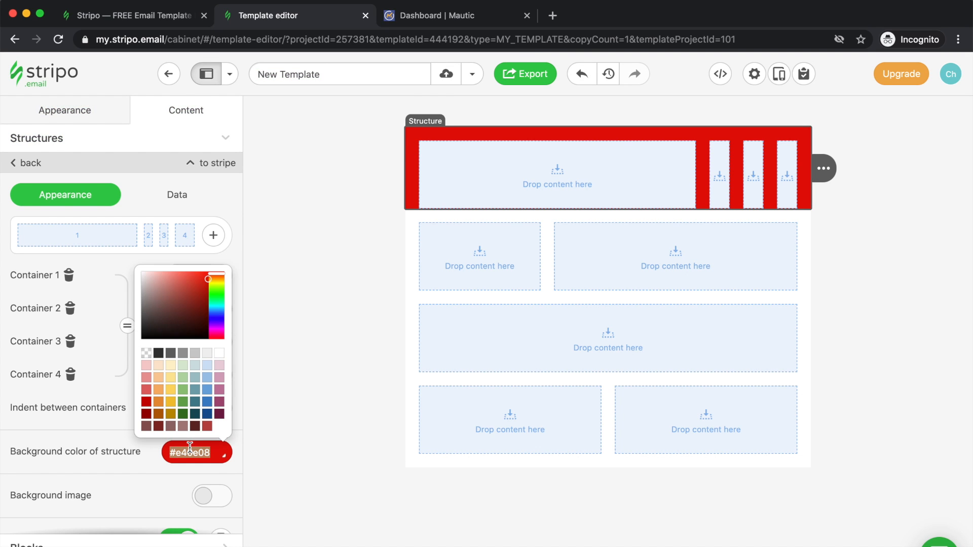
pyautogui.write('transparent')
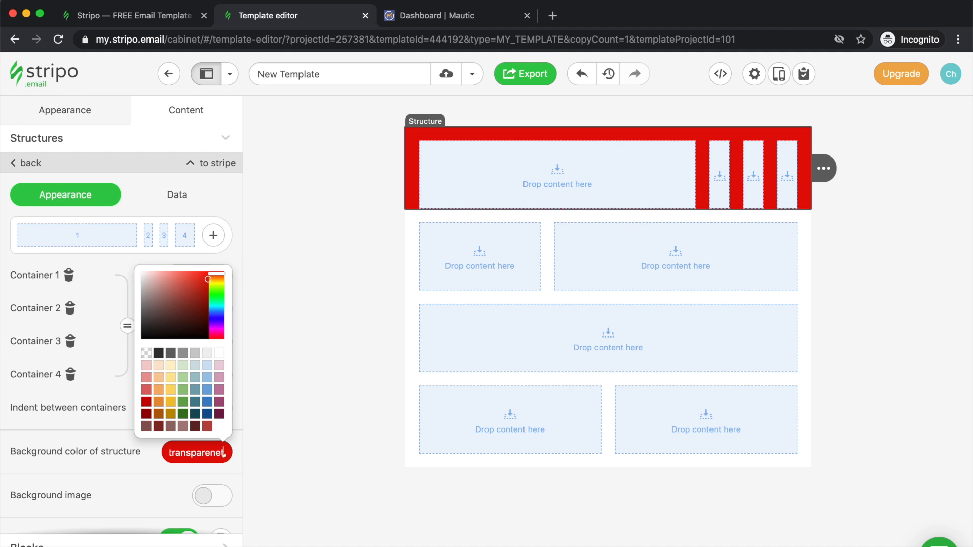
pyautogui.press('Tab')
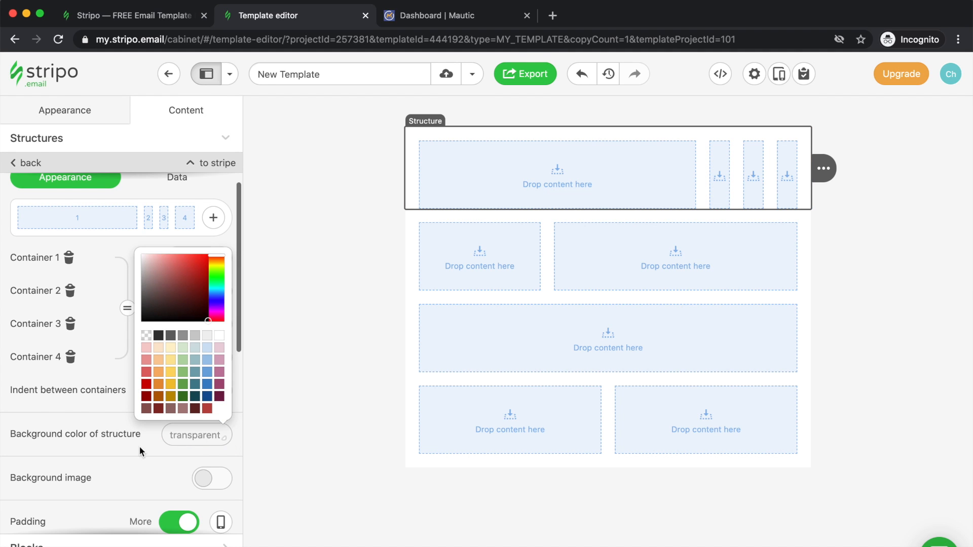
pyautogui.click(120, 445)
# Try red #e21611 and a pale pink as the first stripe's background color of content
pyautogui.click(337, 171)
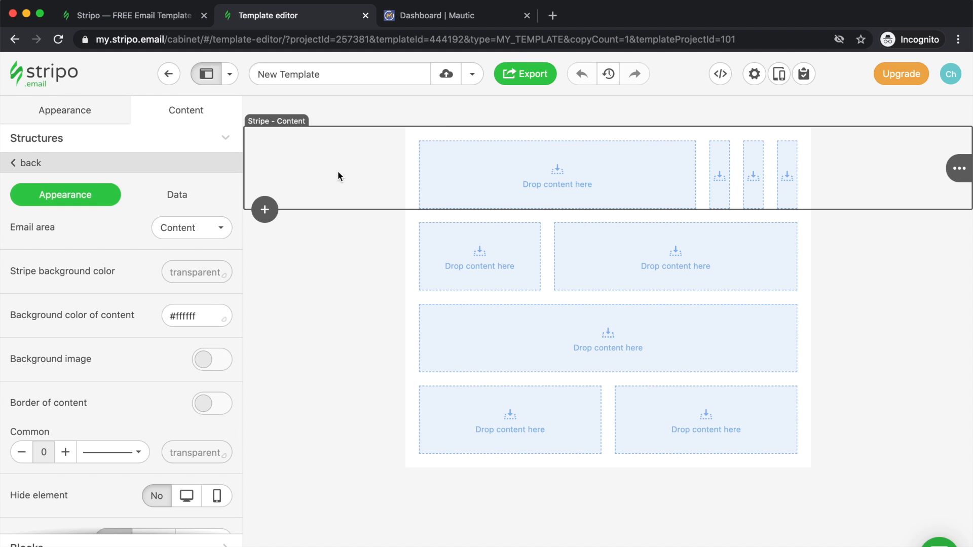
pyautogui.click(189, 317)
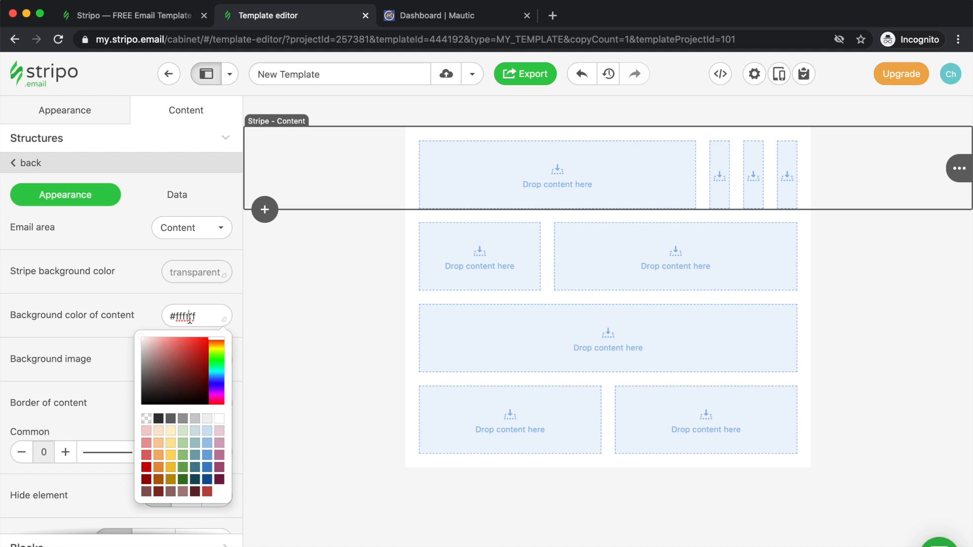
pyautogui.click(203, 345)
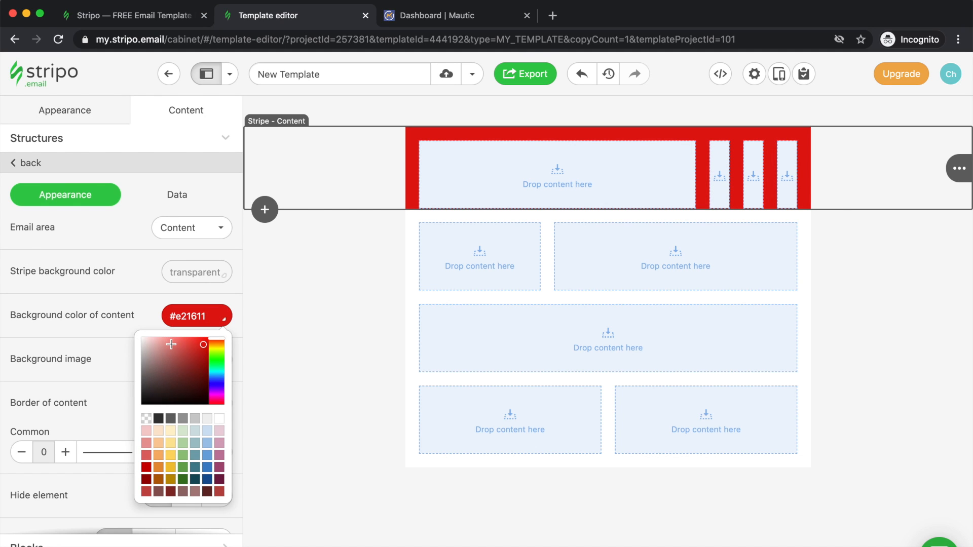
pyautogui.moveTo(171, 345); pyautogui.dragTo(125, 324)
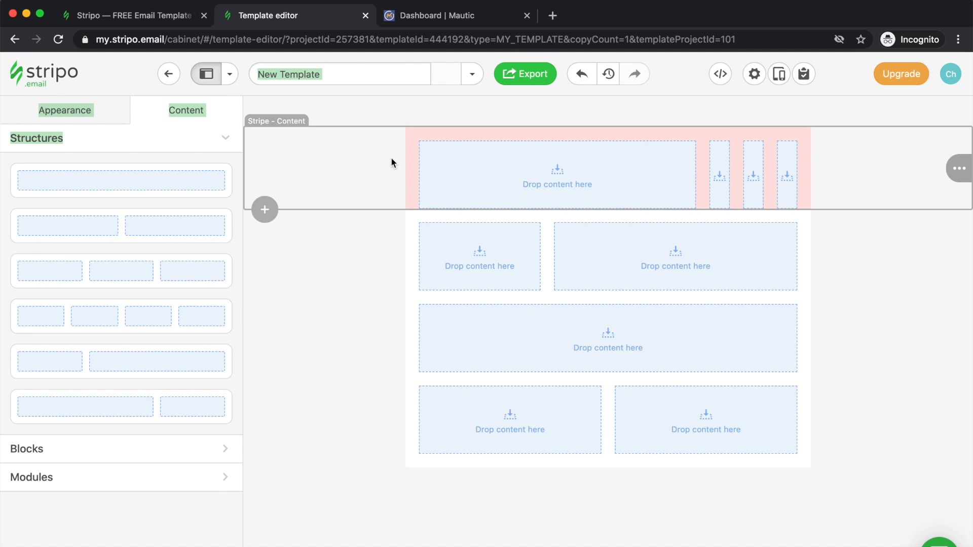
# Set the first stripe's background color of content back to #ffffff
pyautogui.click(390, 157)
pyautogui.doubleClick(180, 318)
pyautogui.write('ffffff')
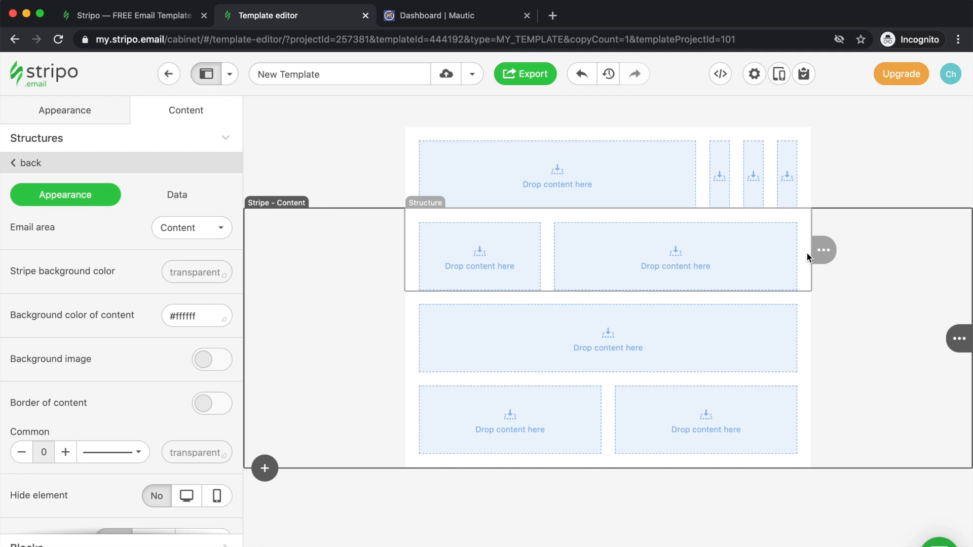
# Delete the structure with one narrow and one wide column from the second stripe and select that stripe
pyautogui.moveTo(821, 250)
pyautogui.click(902, 250)
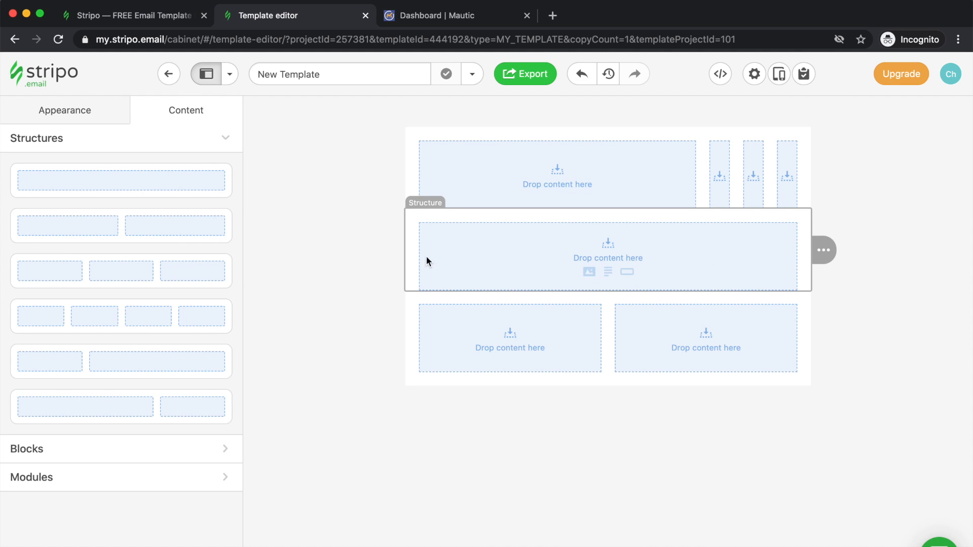
pyautogui.click(379, 254)
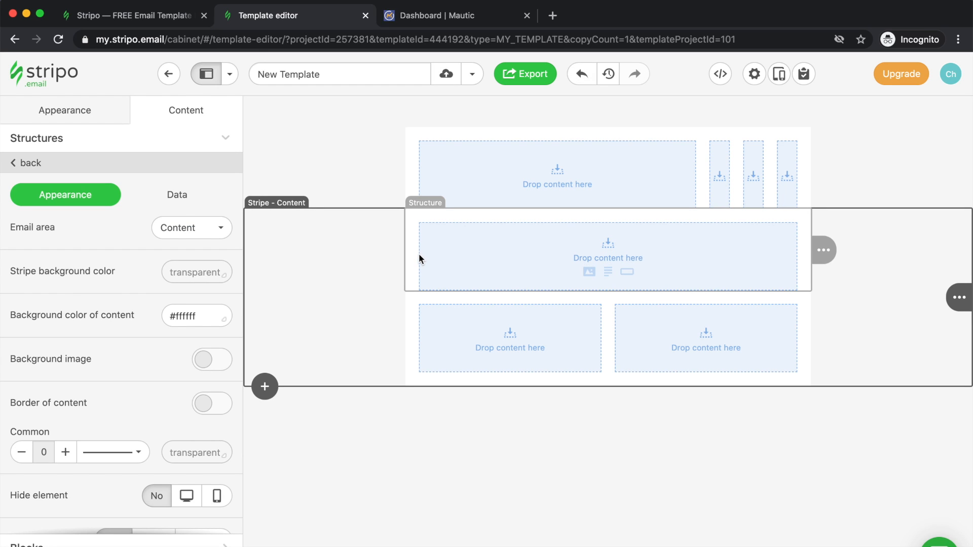
# Place an Image block in the second stripe's full-width container and open the block's image options
pyautogui.click(76, 544)
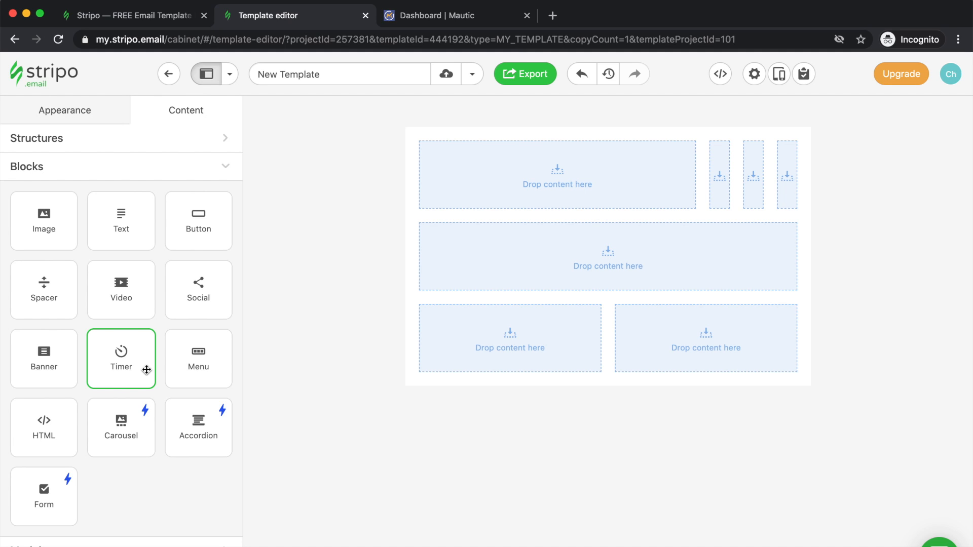
pyautogui.moveTo(49, 226); pyautogui.dragTo(522, 242)
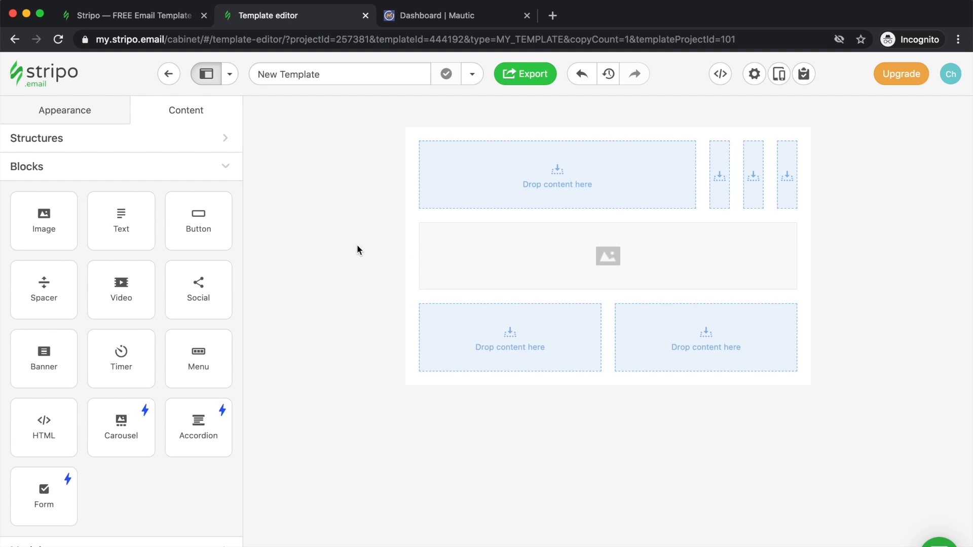
pyautogui.click(499, 259)
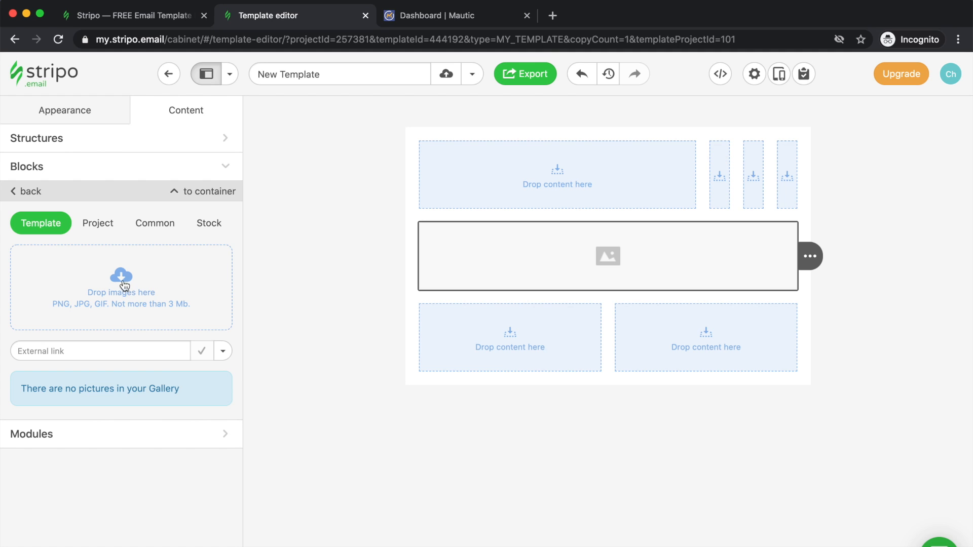
# Check the stock photos, and upload O2uBcuZPQGqrB4v9zoHA_innotiom.png from Downloads as the block's image
pyautogui.click(205, 229)
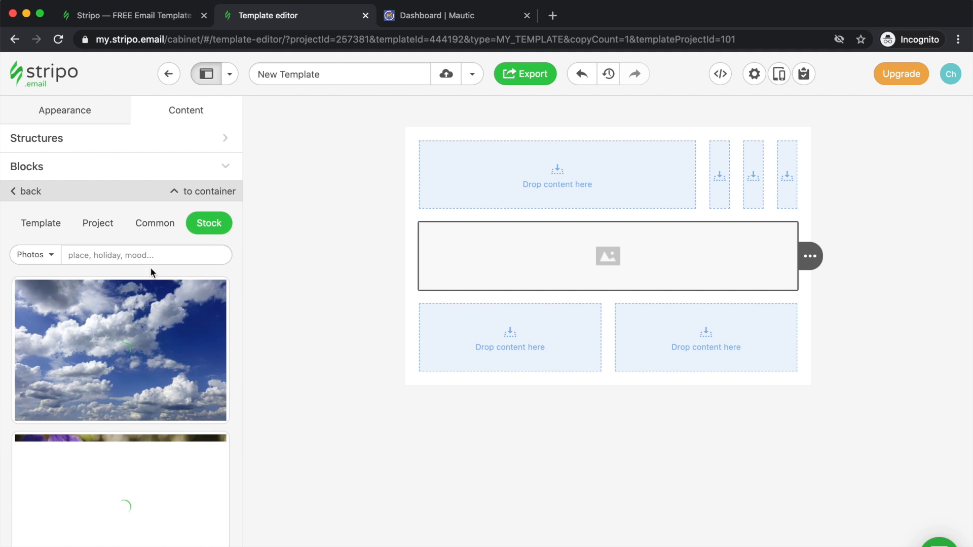
pyautogui.click(40, 226)
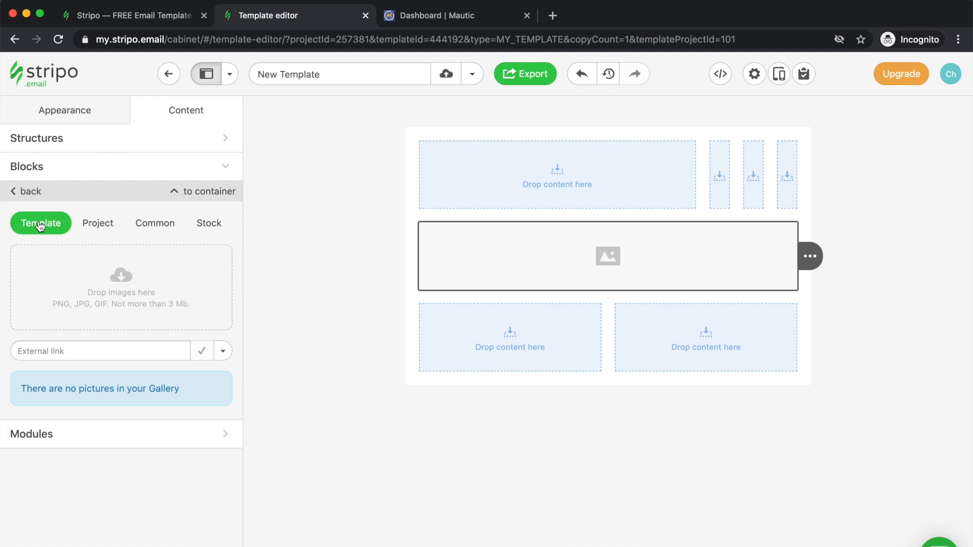
pyautogui.click(90, 299)
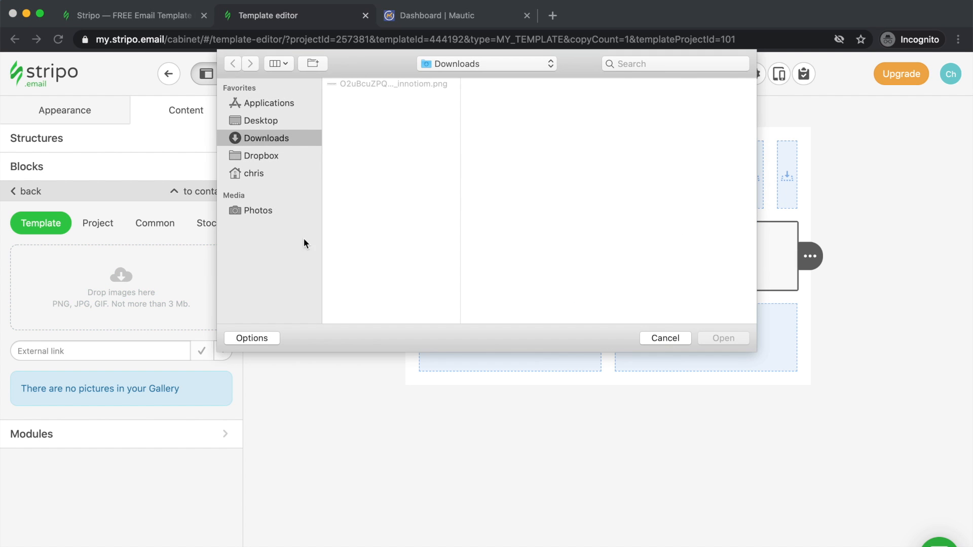
pyautogui.click(361, 84)
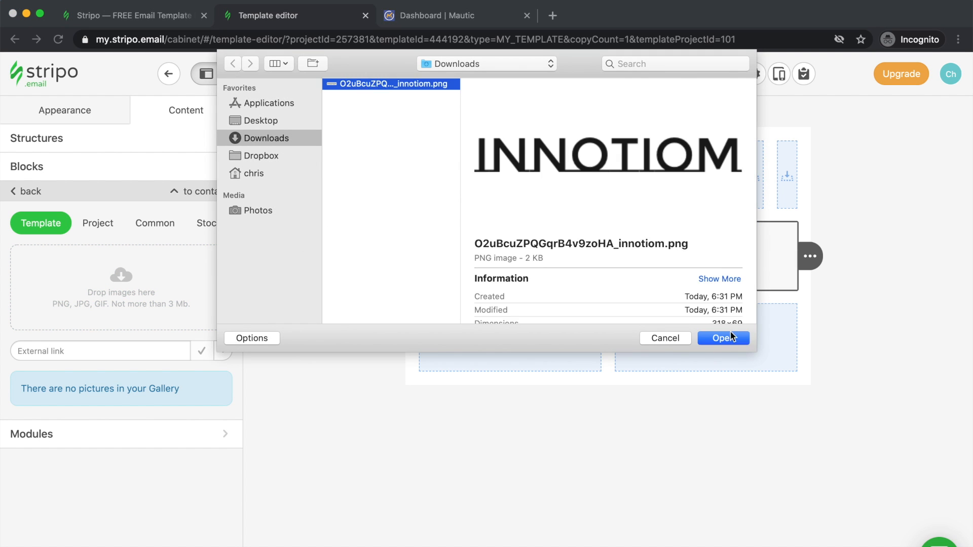
pyautogui.click(729, 338)
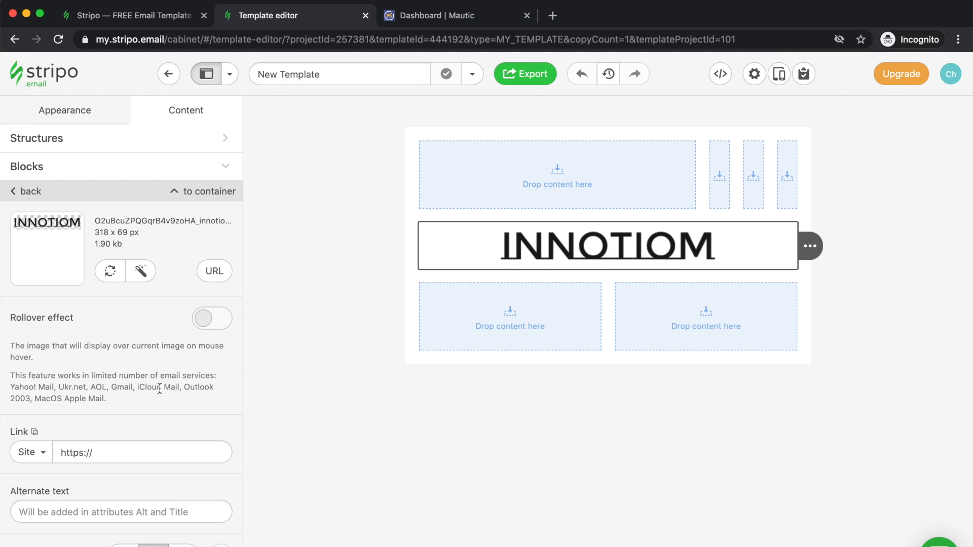
# Align the INNOTIOM logo to the left and set its width to 200
pyautogui.scroll(-5, 159, 388)
pyautogui.click(124, 446)
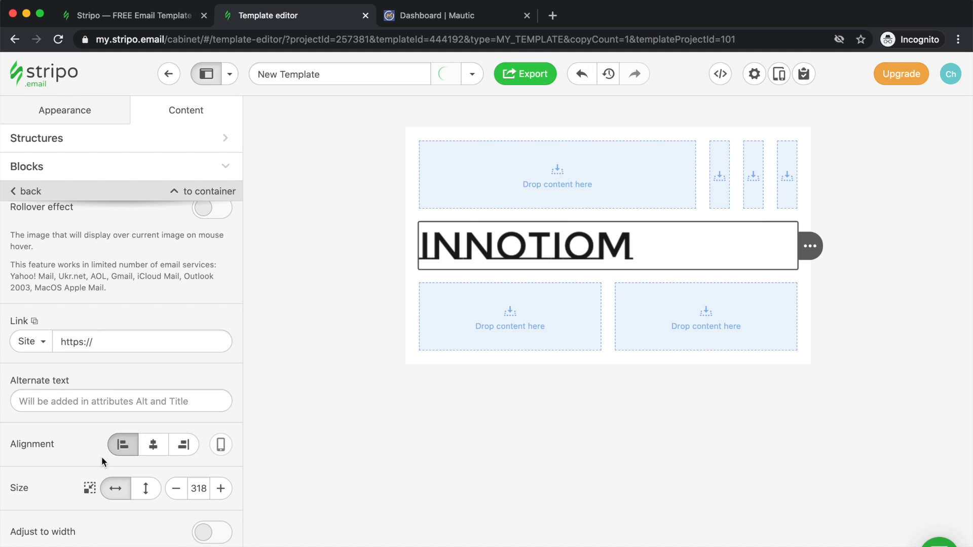
pyautogui.scroll(-2, 201, 469)
pyautogui.doubleClick(197, 451)
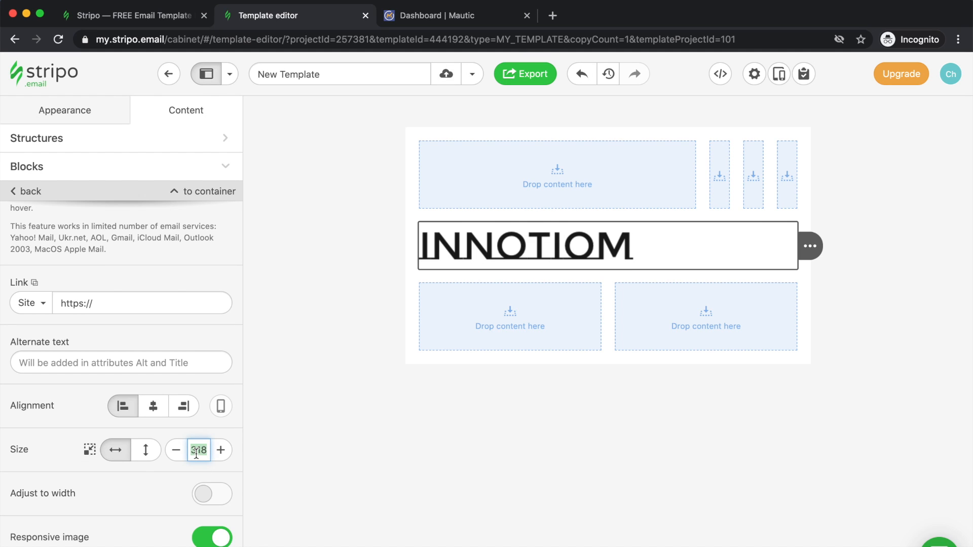
pyautogui.write('200')
pyautogui.press('Return')
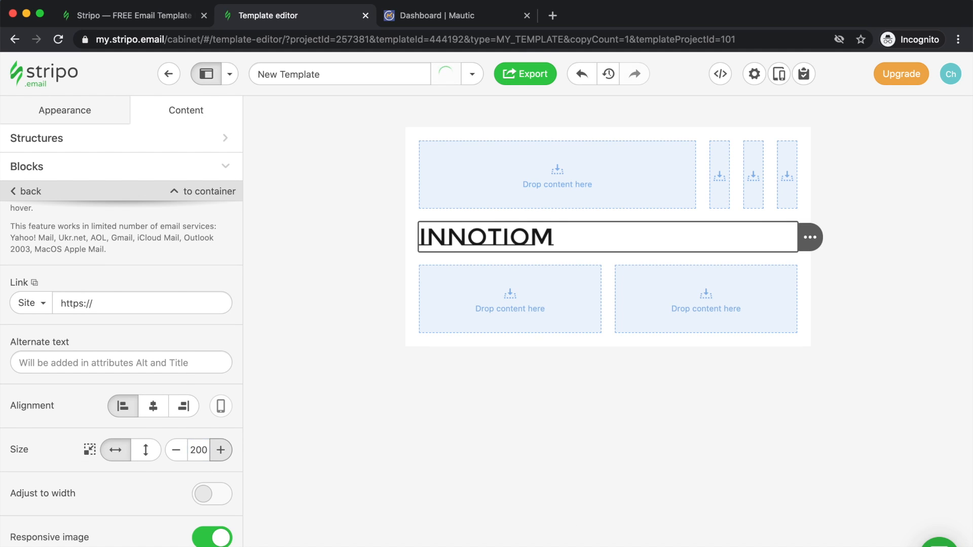
# Preview the template on desktop and mobile, and turn off the Responsive image option for the INNOTIOM logo
pyautogui.scroll(-5, 153, 387)
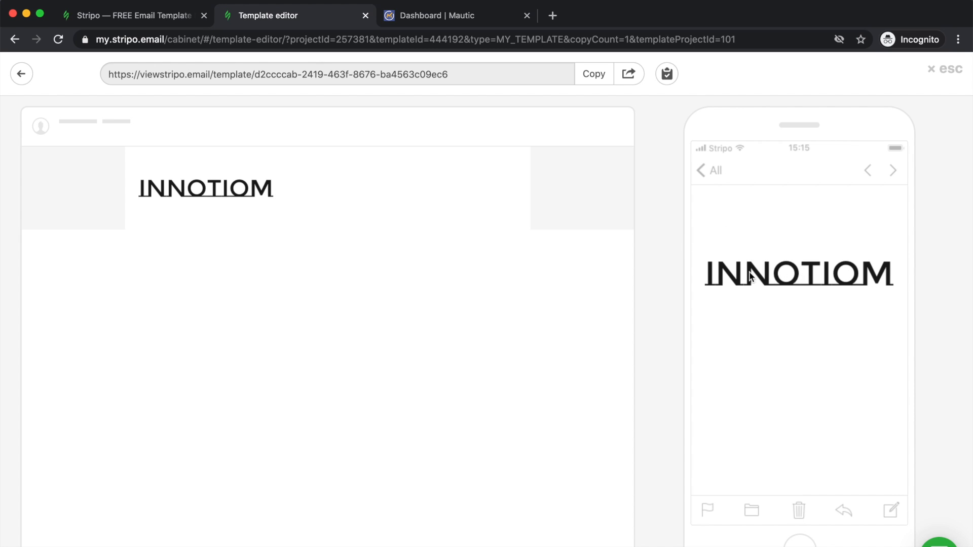
pyautogui.click(934, 63)
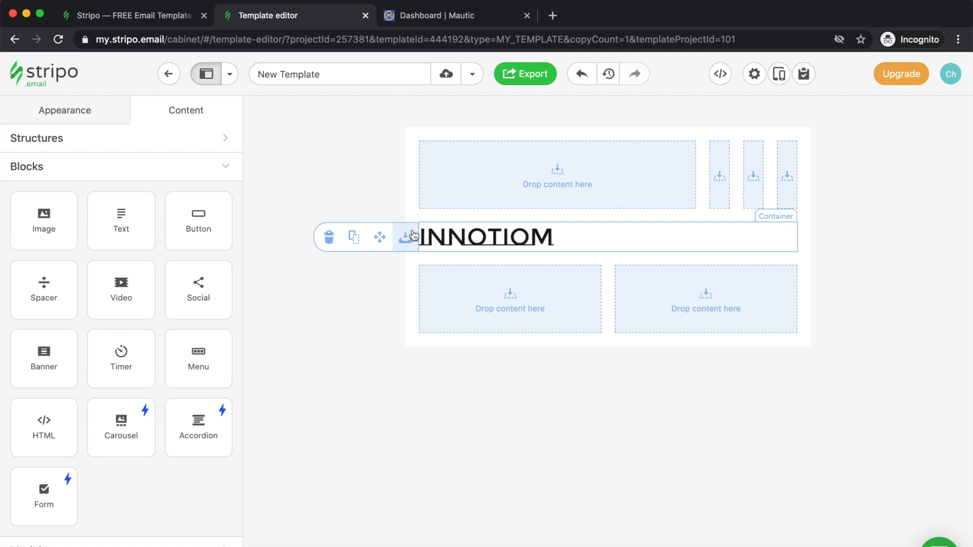
pyautogui.click(485, 244)
pyautogui.scroll(-5, 88, 426)
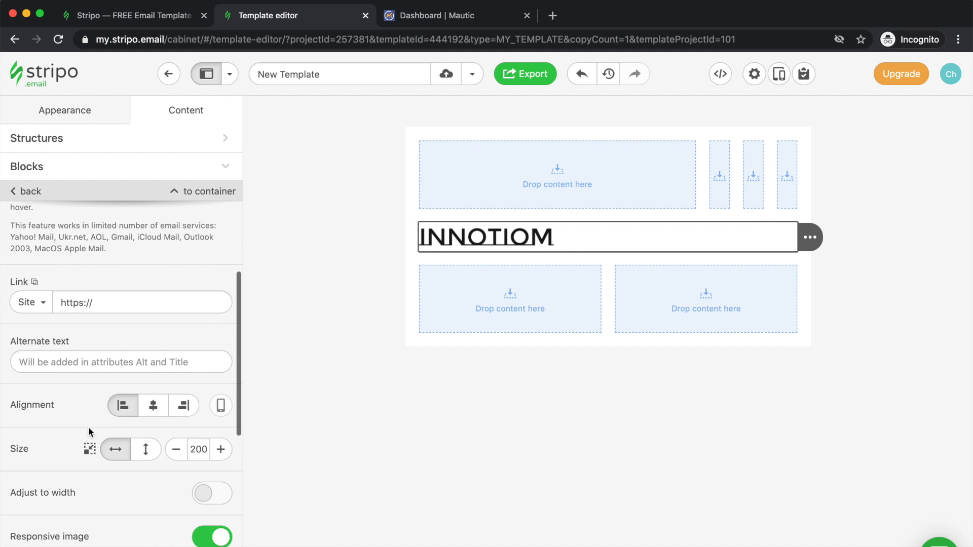
pyautogui.click(205, 461)
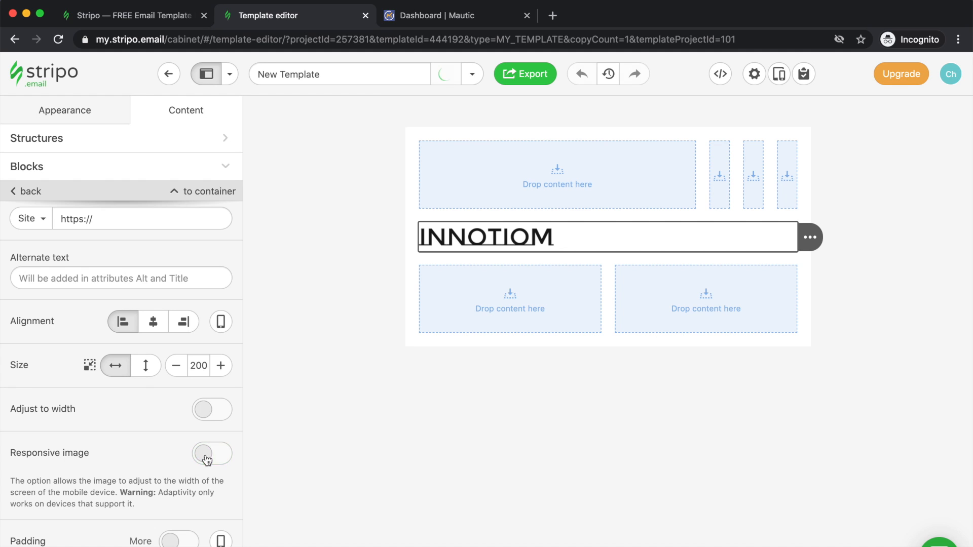
# Preview the template on desktop and mobile, and place a Text block in the first container of the two-column structure
pyautogui.click(779, 75)
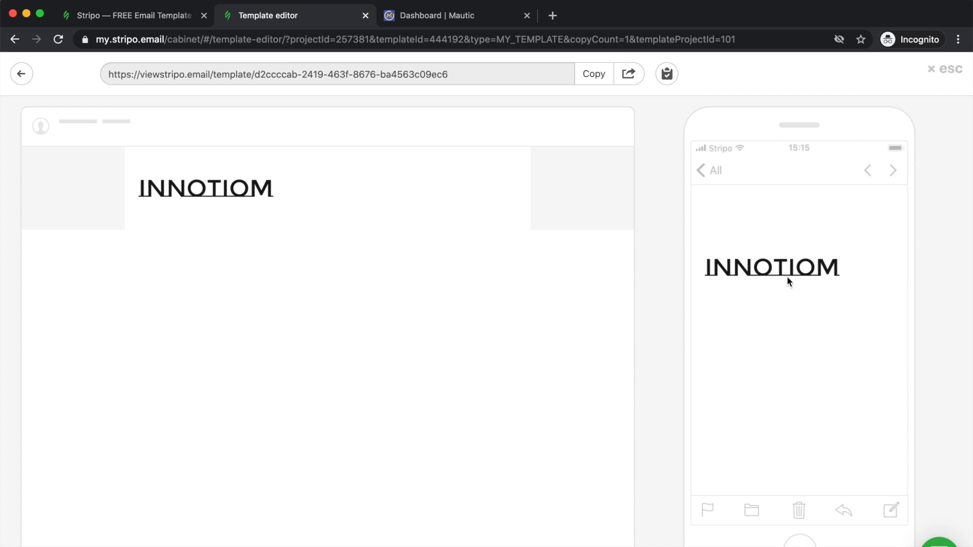
pyautogui.click(949, 81)
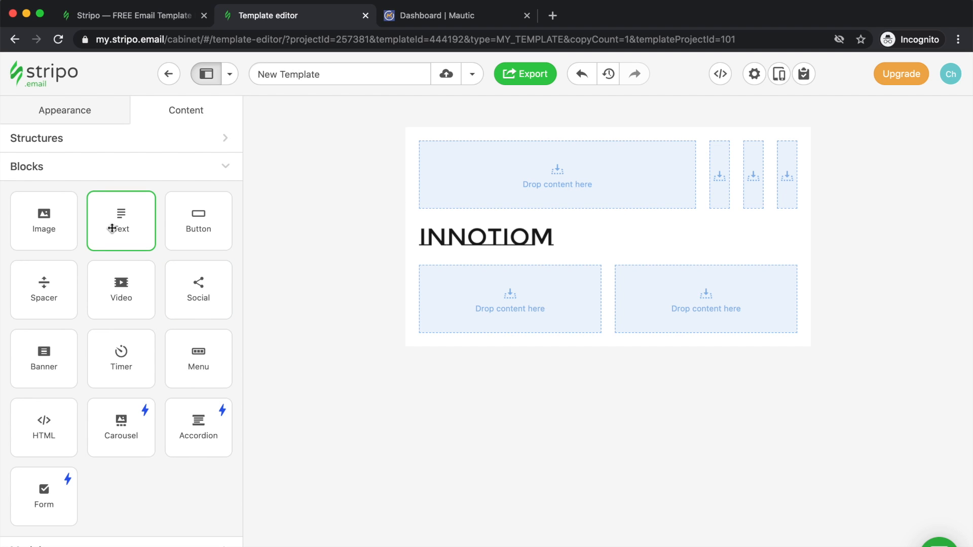
pyautogui.moveTo(112, 228); pyautogui.dragTo(482, 301)
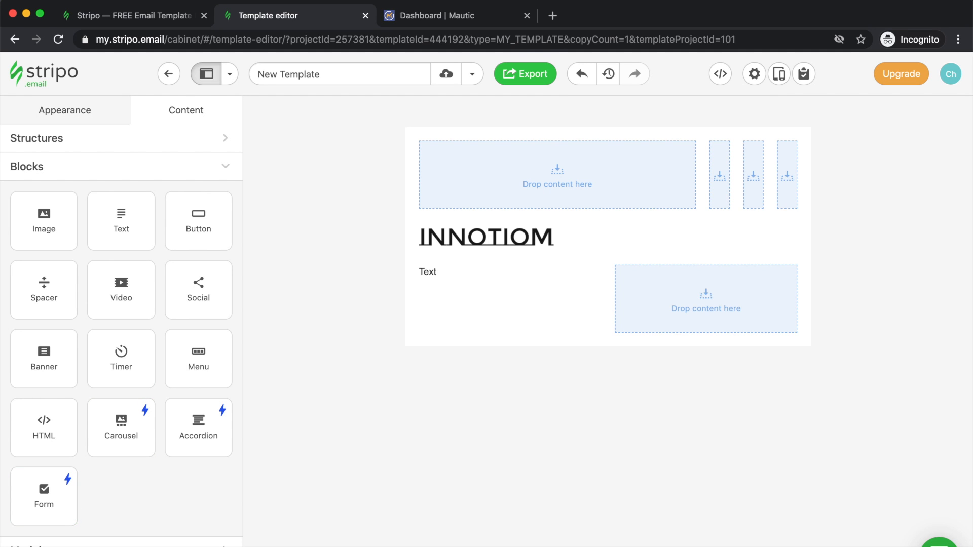
# Browse the template modules and insert the header module with a headline 1 and a headline 2 directly below the INNOTIOM logo
pyautogui.click(32, 543)
pyautogui.moveTo(97, 342)
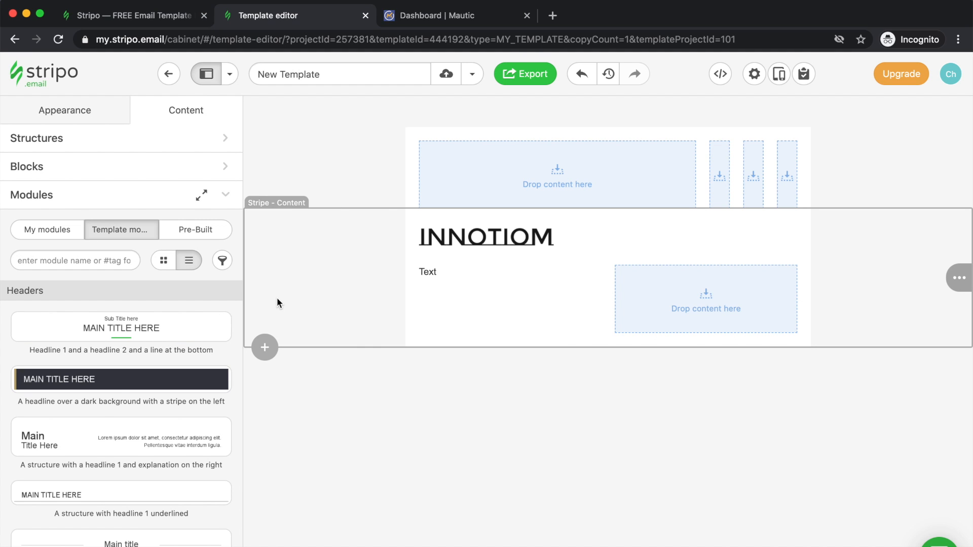
pyautogui.moveTo(107, 406)
pyautogui.scroll(-4, 107, 406)
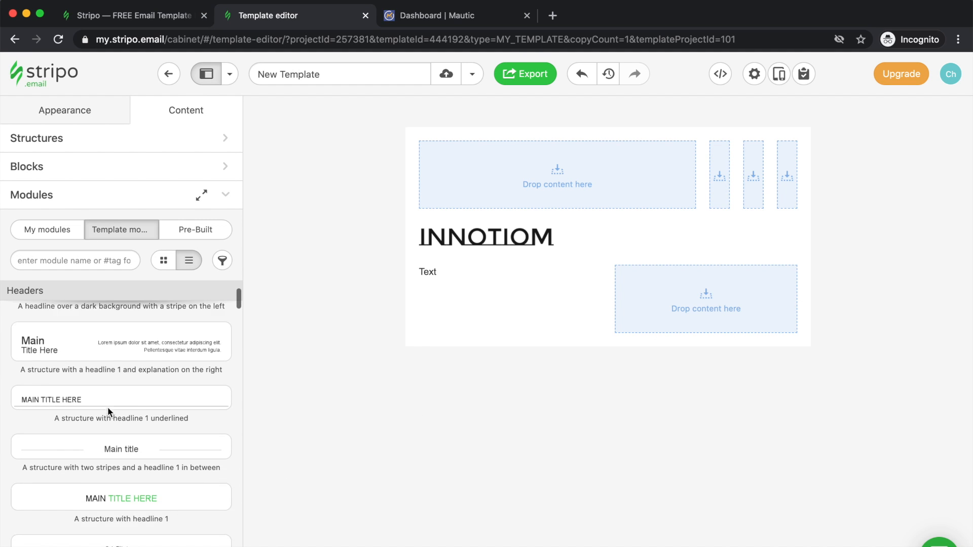
pyautogui.scroll(-3, 108, 406)
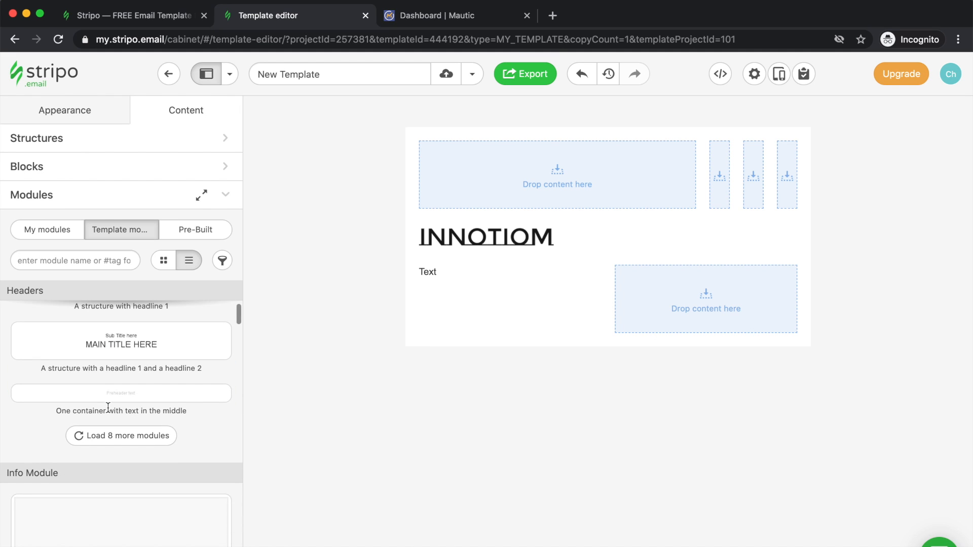
pyautogui.scroll(-3, 108, 406)
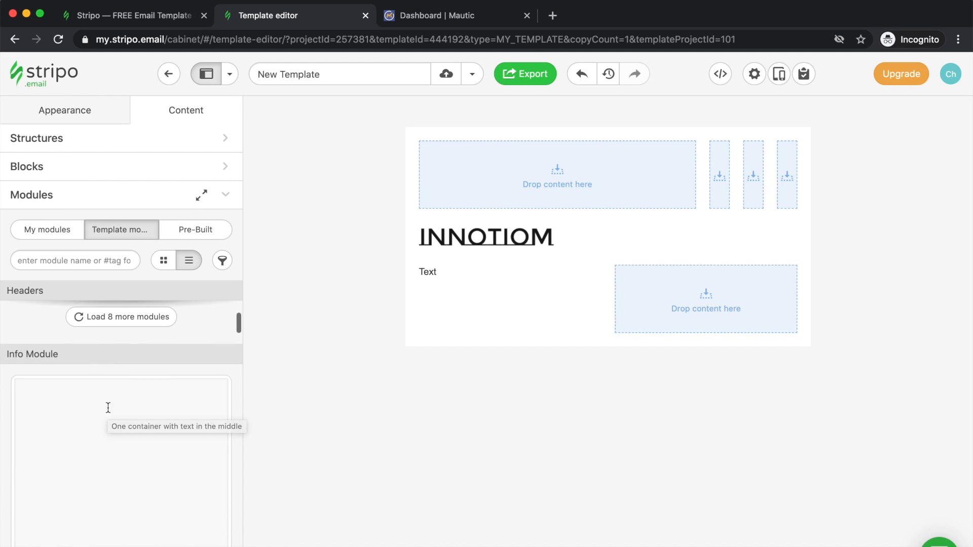
pyautogui.scroll(5, 107, 406)
pyautogui.scroll(2, 108, 409)
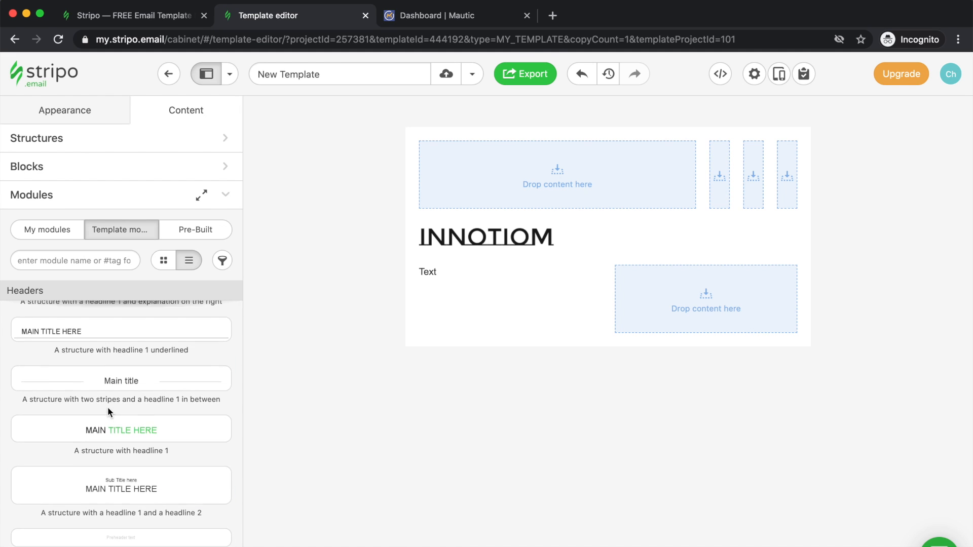
pyautogui.moveTo(104, 507); pyautogui.dragTo(625, 256)
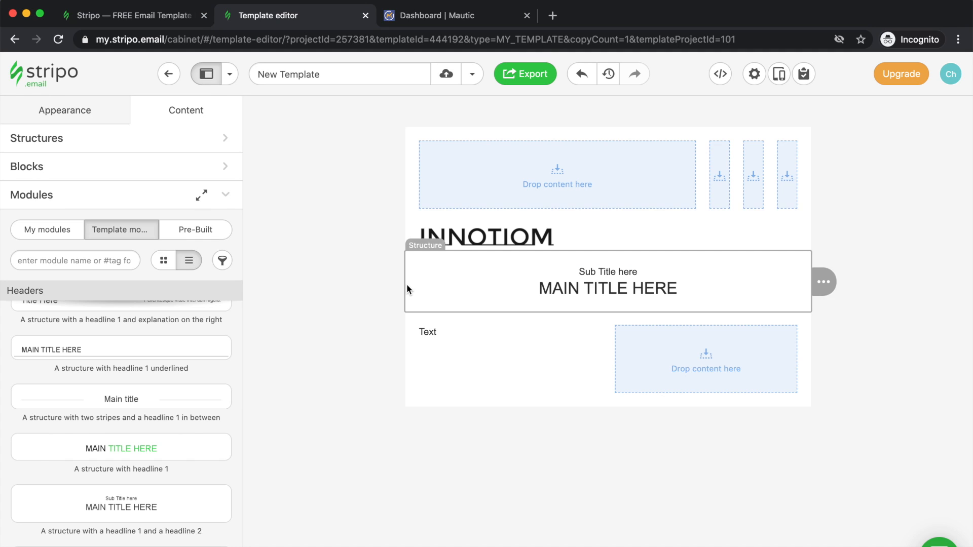
# Check the INNOTIOM structure's settings, and look through the My modules, template and Pre-Built module collections
pyautogui.moveTo(202, 401)
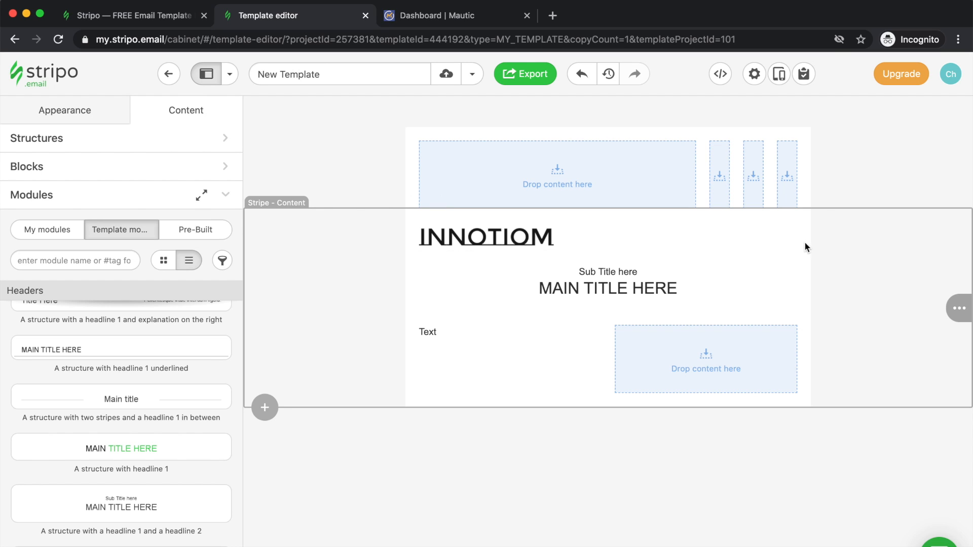
pyautogui.click(784, 239)
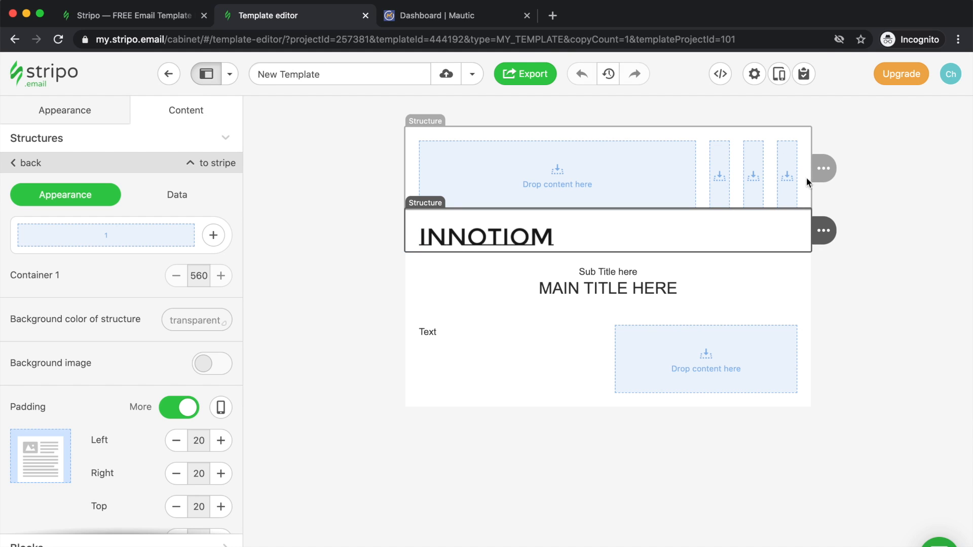
pyautogui.moveTo(824, 234)
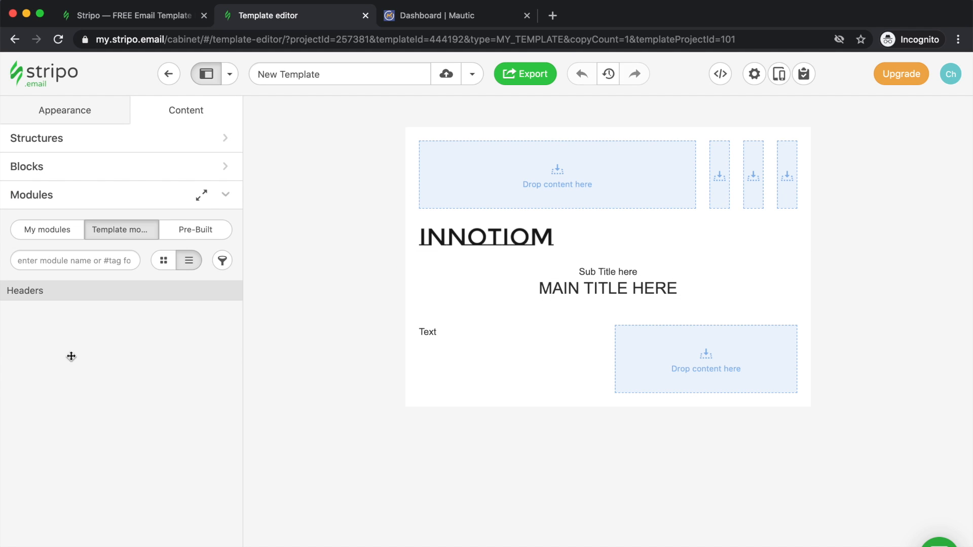
pyautogui.click(36, 232)
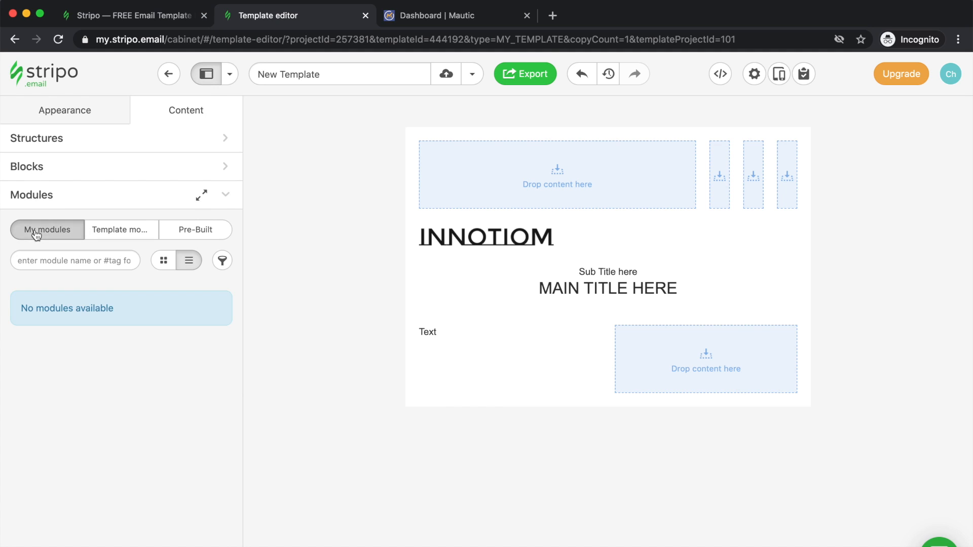
pyautogui.click(140, 238)
pyautogui.click(174, 237)
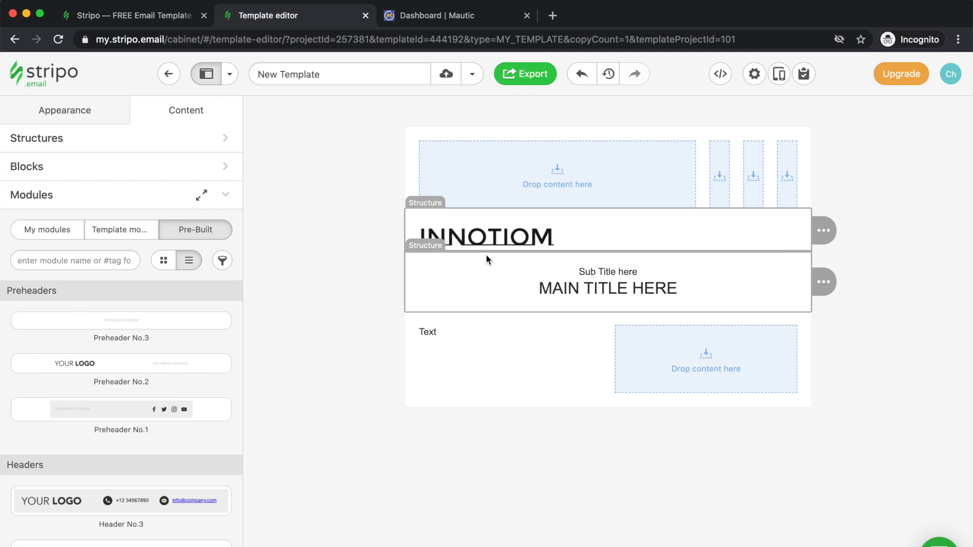
# Delete the empty four-column structure, the title structure and the two-column text structure, keeping only the INNOTIOM logo
pyautogui.moveTo(817, 169)
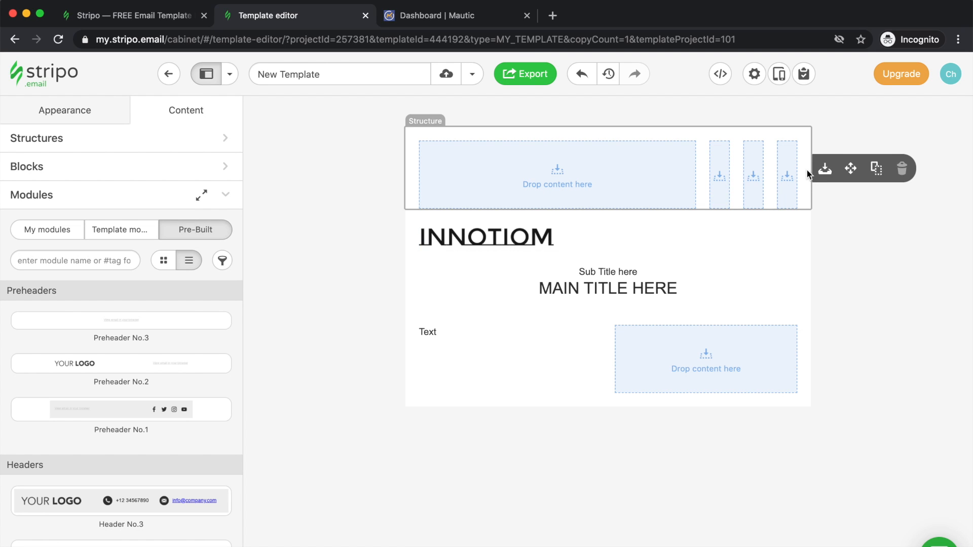
pyautogui.click(957, 172)
pyautogui.click(901, 200)
pyautogui.click(899, 218)
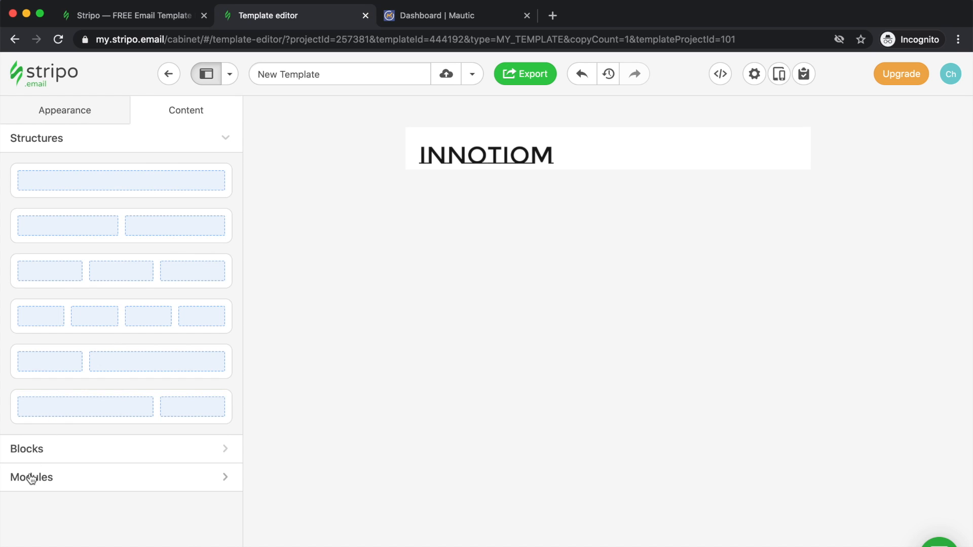
# Insert the pre-built module Banner No.47 below the INNOTIOM logo
pyautogui.click(32, 476)
pyautogui.scroll(-10, 152, 347)
pyautogui.moveTo(130, 401); pyautogui.dragTo(610, 162)
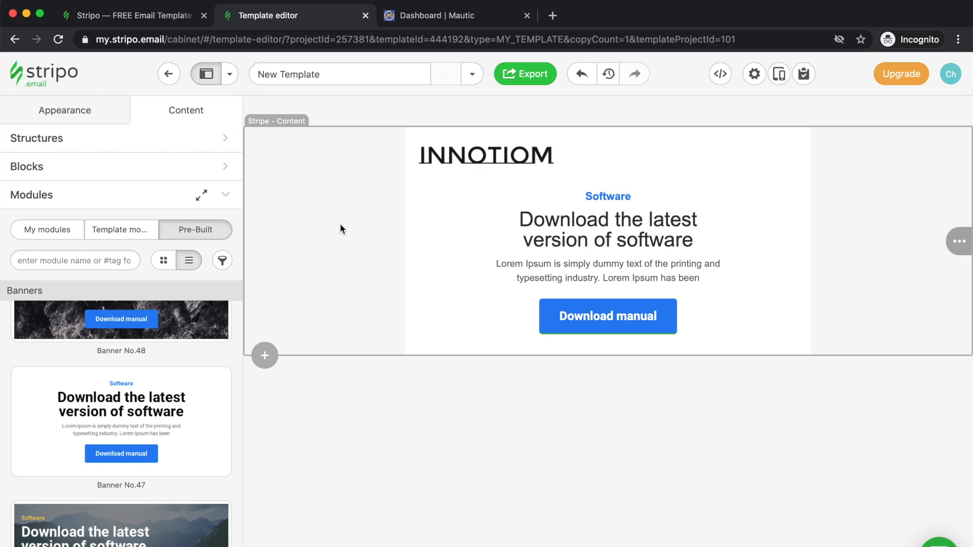
# Add a stripe with a single-column structure below the banner, and select the banner structure
pyautogui.click(340, 225)
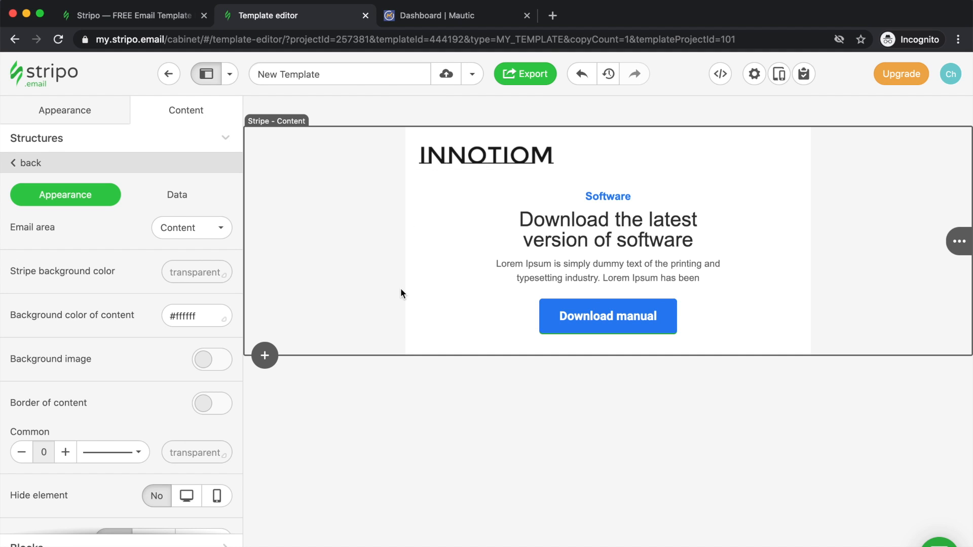
pyautogui.click(269, 354)
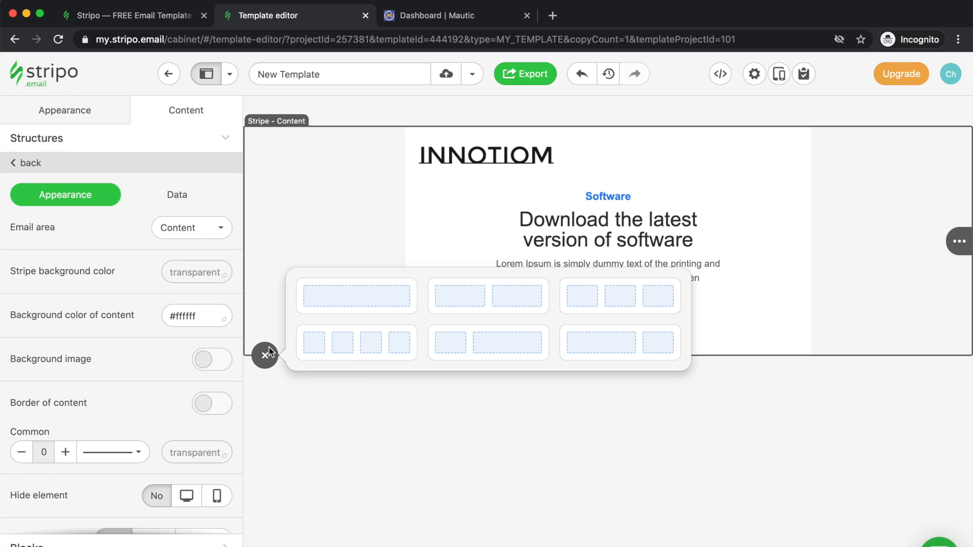
pyautogui.click(330, 309)
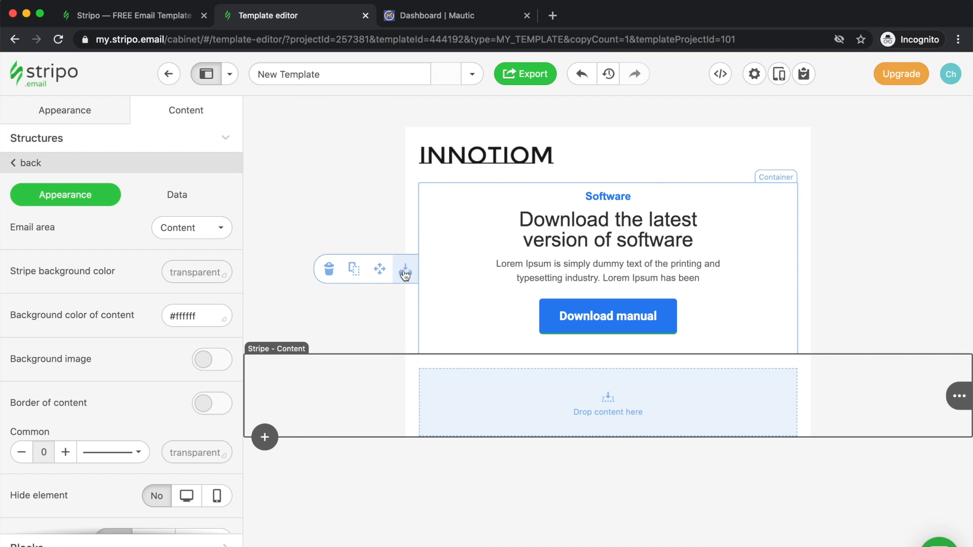
pyautogui.click(409, 218)
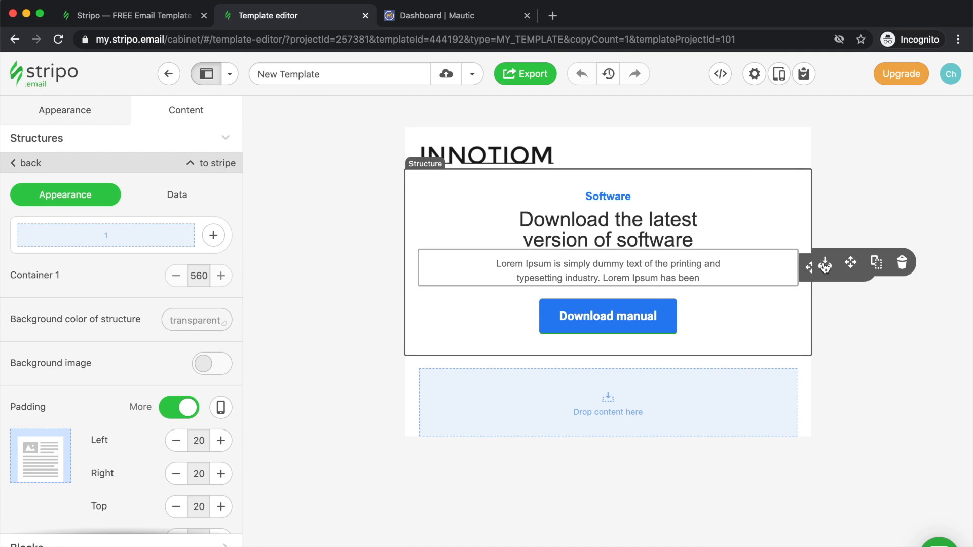
pyautogui.moveTo(686, 377); pyautogui.dragTo(670, 389)
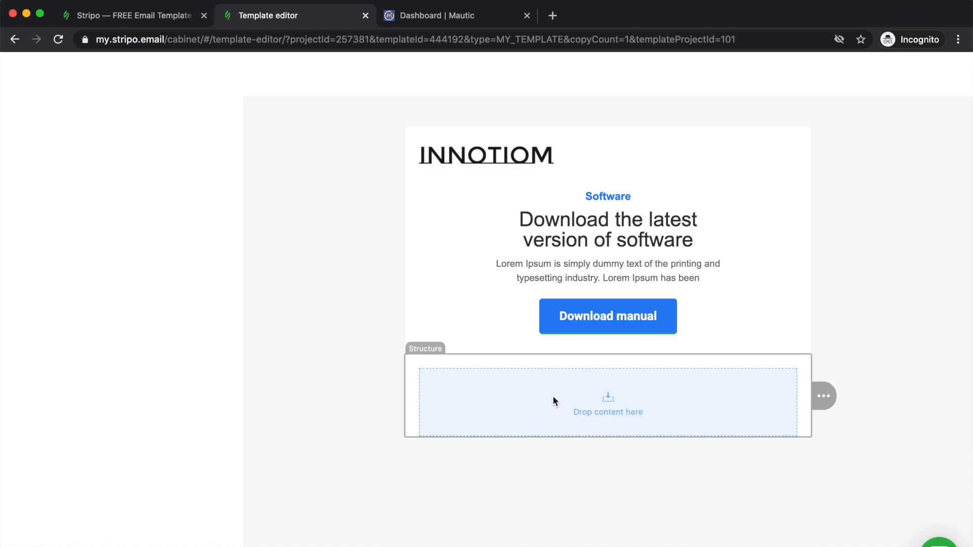
# Delete the empty single-column structure below the banner
pyautogui.click(805, 397)
pyautogui.moveTo(824, 396)
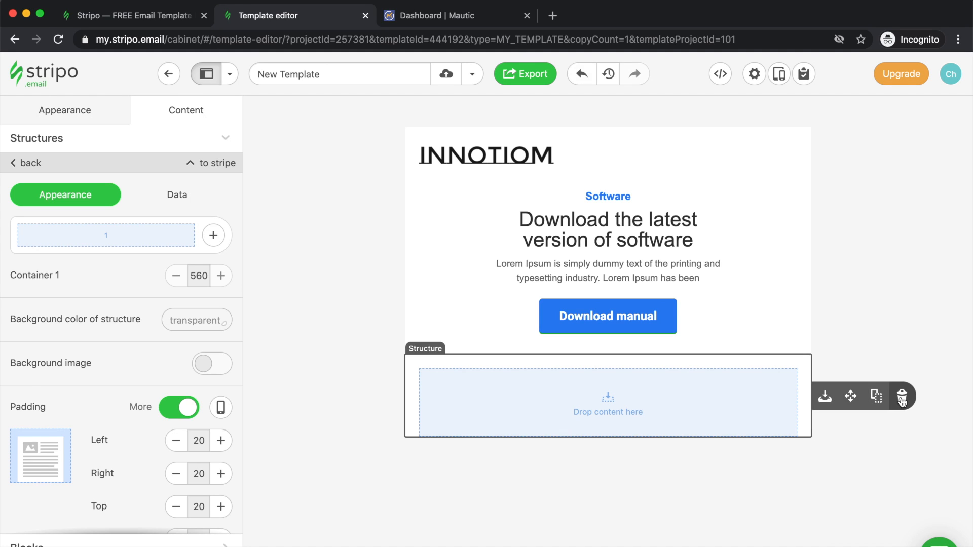
pyautogui.click(902, 397)
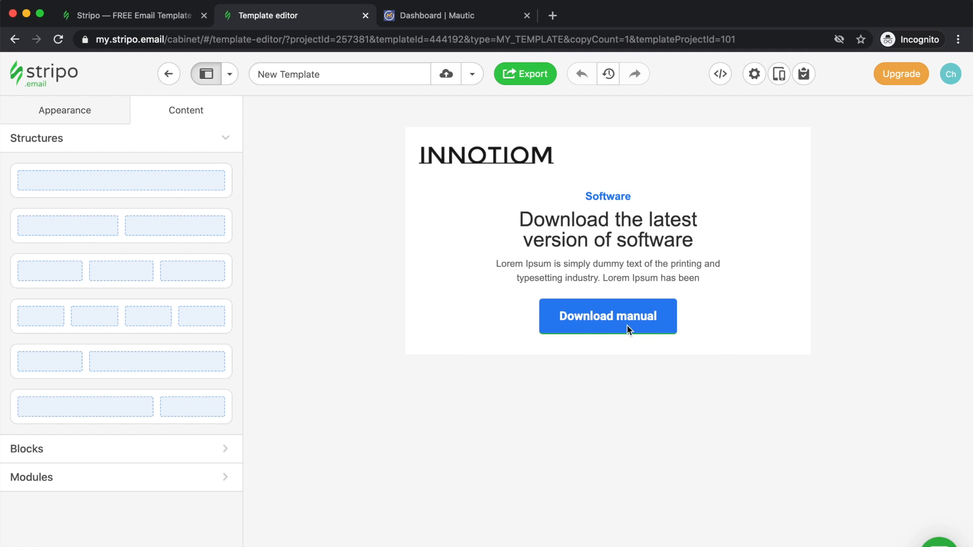
# Switch the Download manual button's border from separate sides to one common setting by turning off More
pyautogui.click(544, 324)
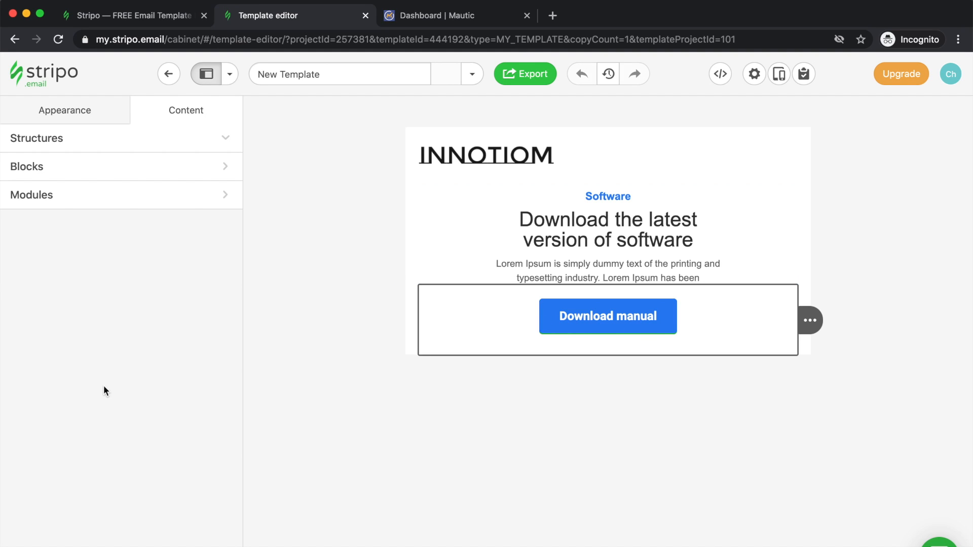
pyautogui.scroll(-5, 104, 385)
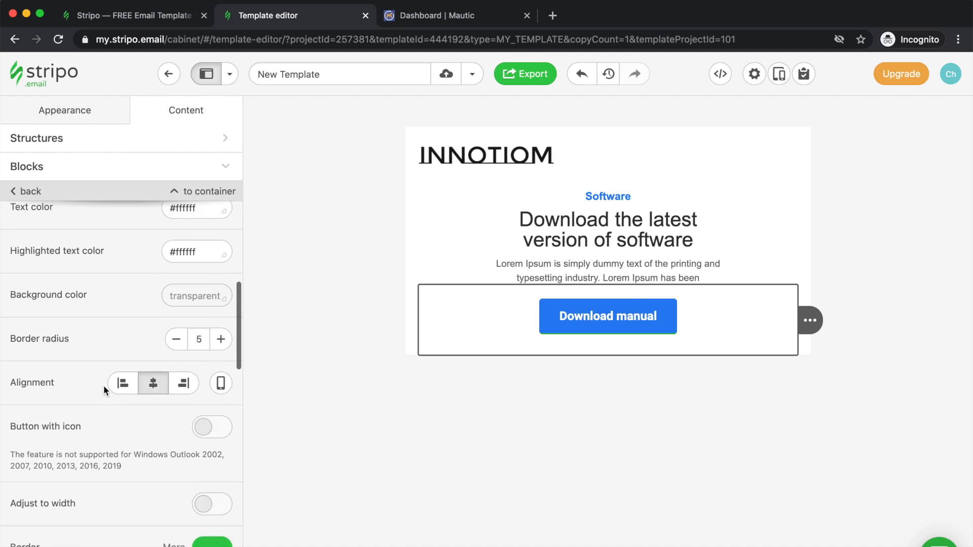
pyautogui.scroll(-4, 103, 385)
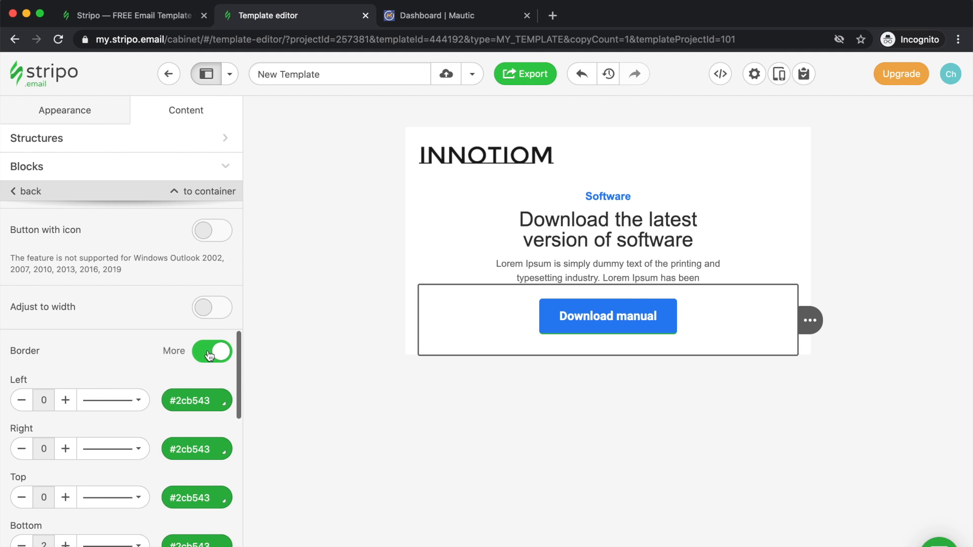
pyautogui.click(209, 354)
pyautogui.scroll(-3, 39, 536)
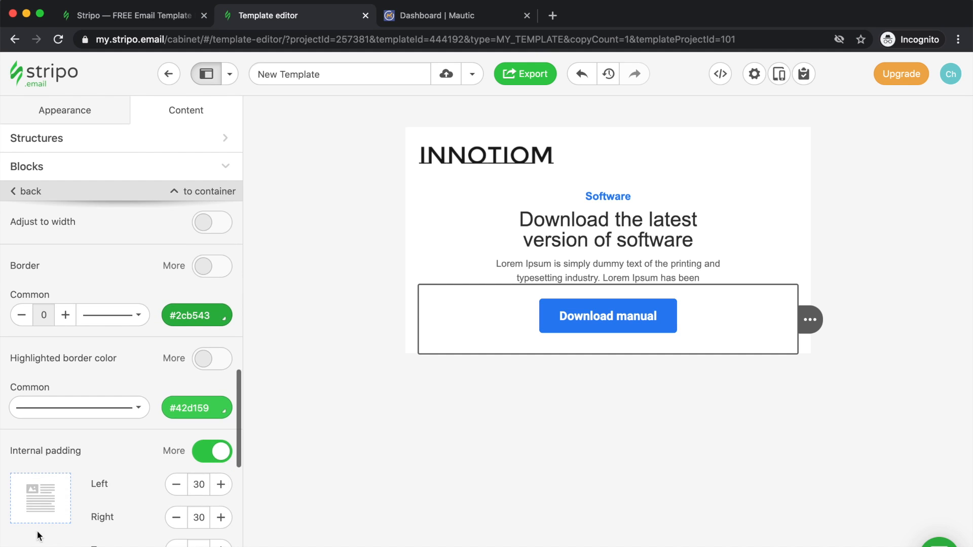
# Browse the template modules and search them for "footer"
pyautogui.click(55, 546)
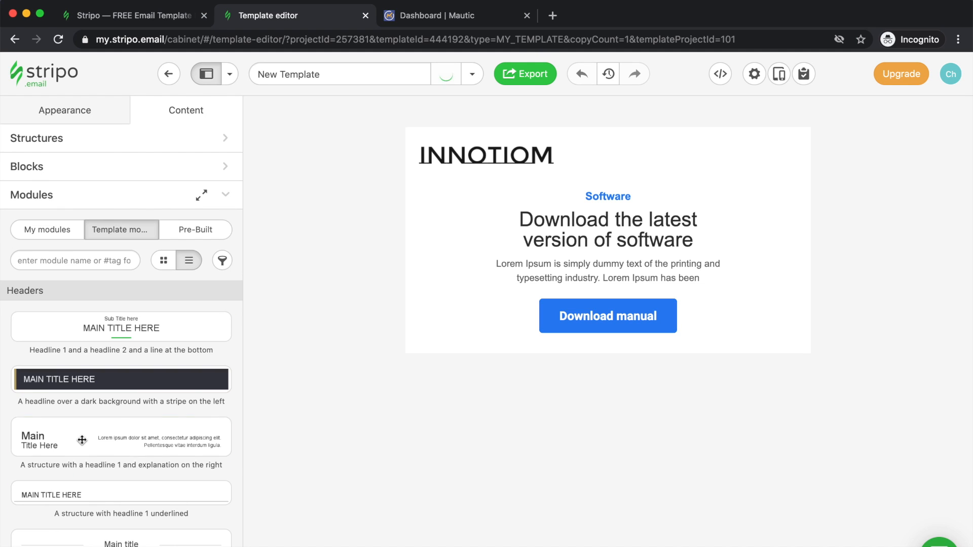
pyautogui.scroll(-10, 82, 441)
pyautogui.scroll(-10, 82, 441)
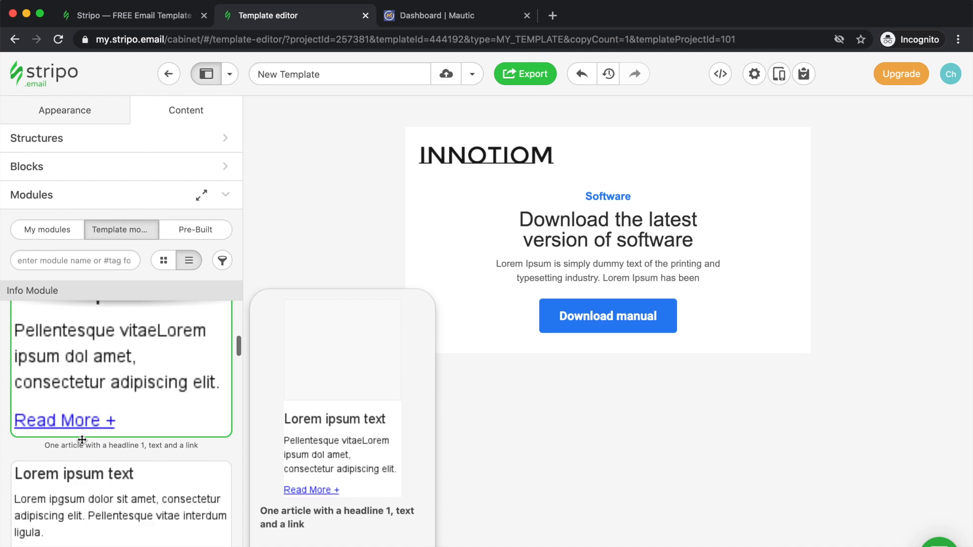
pyautogui.scroll(-3, 82, 440)
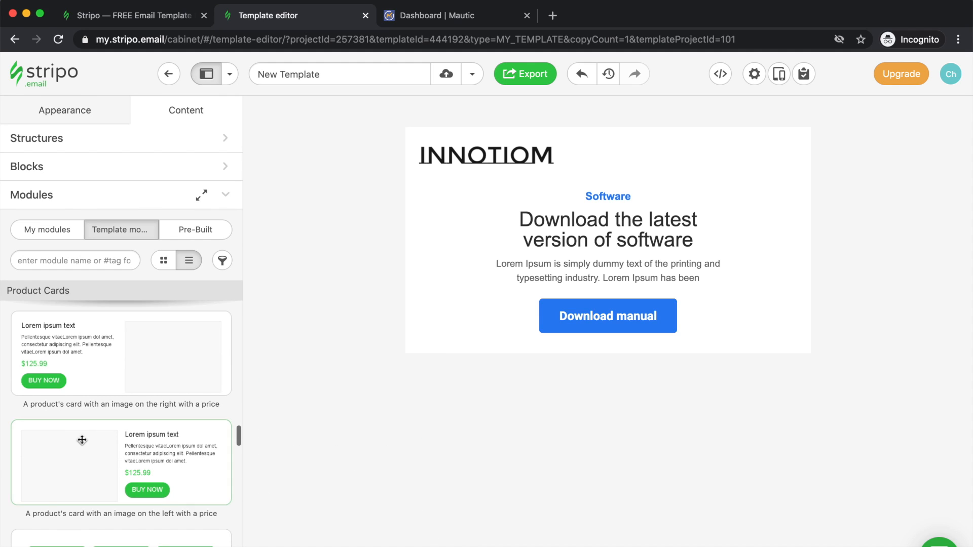
pyautogui.click(79, 256)
pyautogui.write('footer')
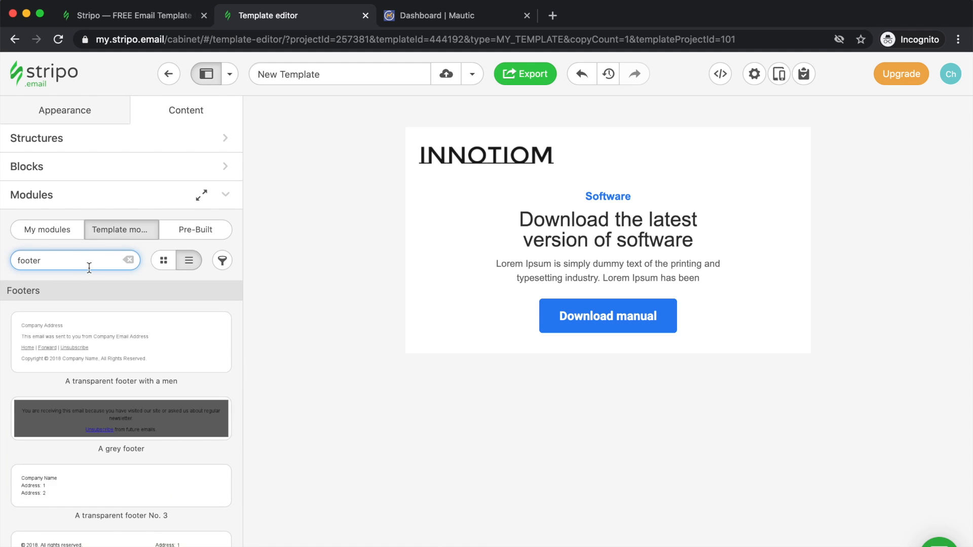
# Try to place the transparent footer module below the banner, and add a stripe with a single-column structure there
pyautogui.moveTo(47, 345)
pyautogui.mouseDown()
pyautogui.moveTo(428, 348)
pyautogui.moveTo(462, 352)
pyautogui.moveTo(461, 385)
pyautogui.moveTo(466, 345)
pyautogui.moveTo(457, 345)
pyautogui.mouseUp()
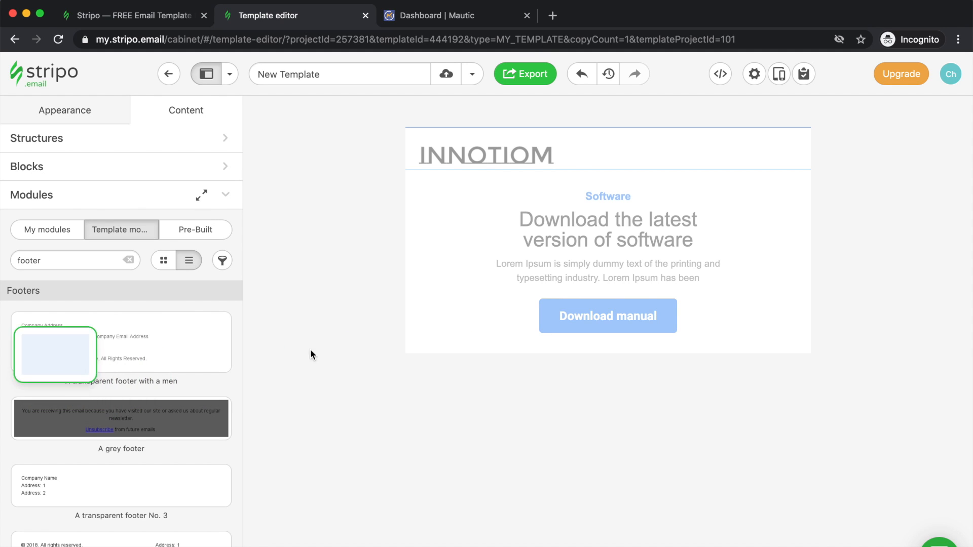
pyautogui.click(266, 355)
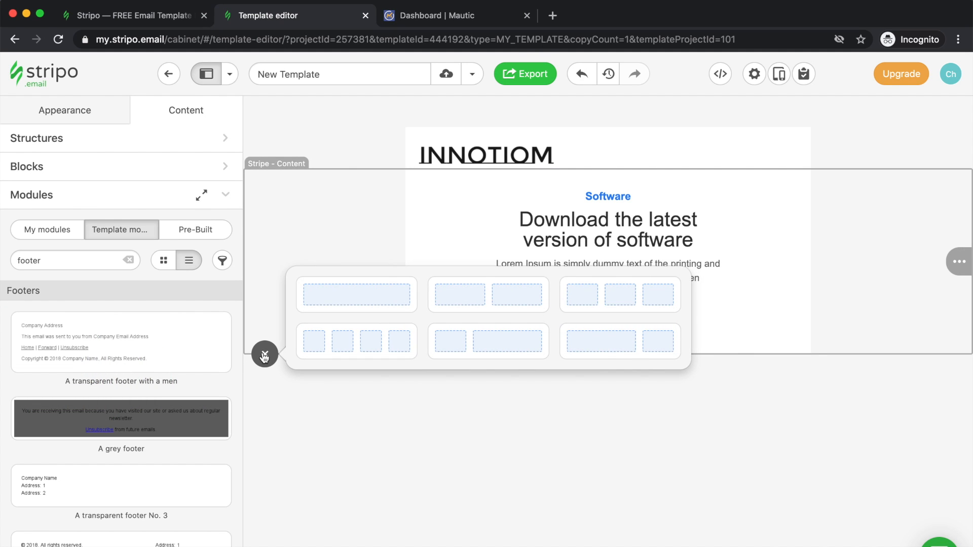
pyautogui.click(338, 306)
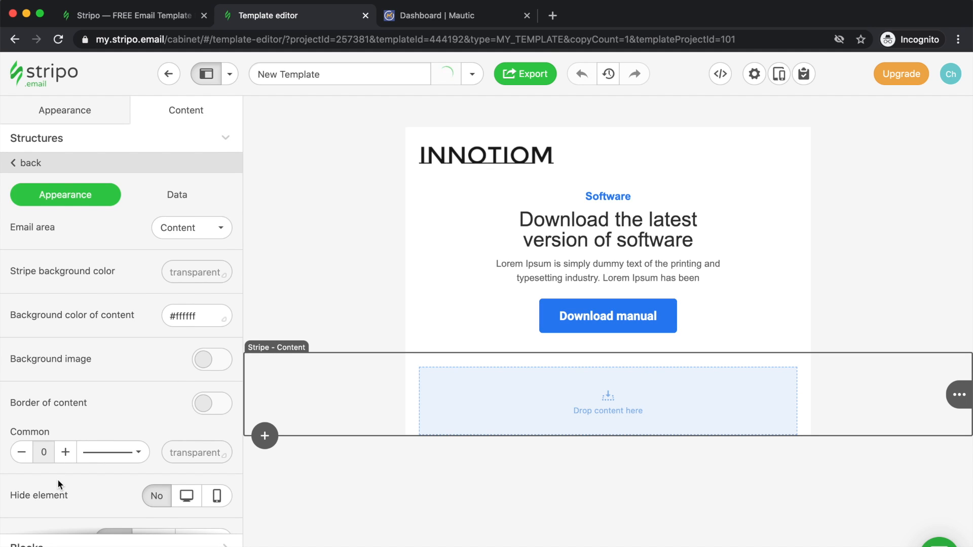
# Search the template modules for "footer", place the transparent footer below the banner, and delete the empty structure beneath it
pyautogui.scroll(-3, 57, 479)
pyautogui.click(76, 546)
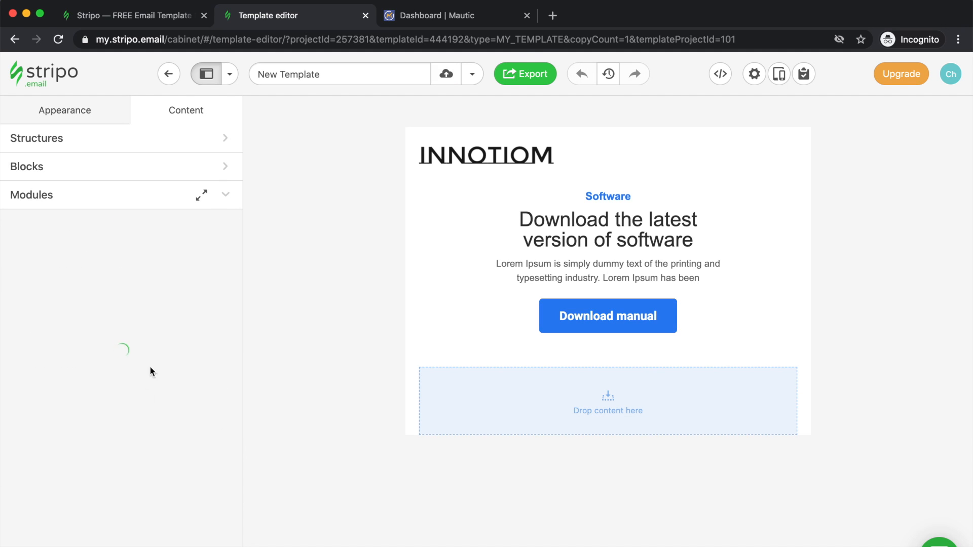
pyautogui.click(71, 260)
pyautogui.write('footer')
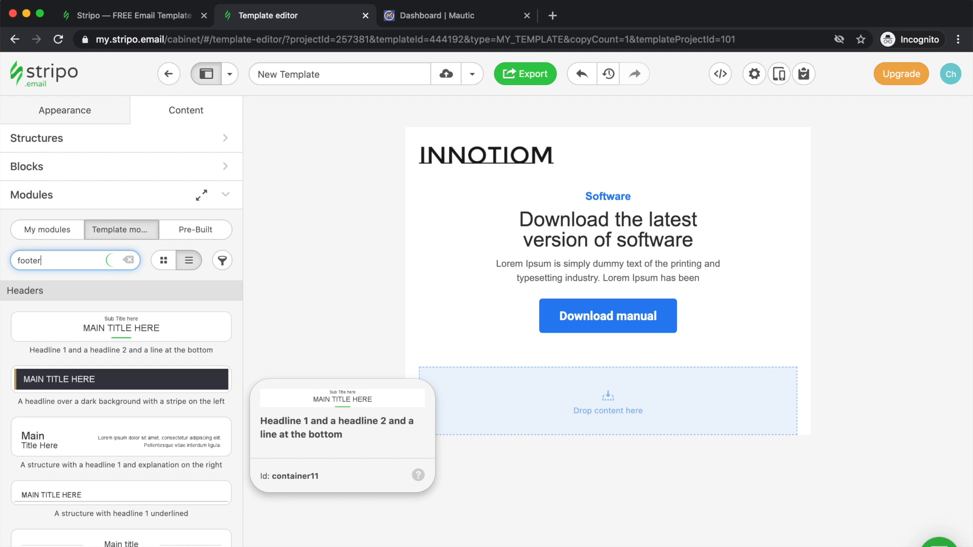
pyautogui.moveTo(76, 341); pyautogui.dragTo(491, 381)
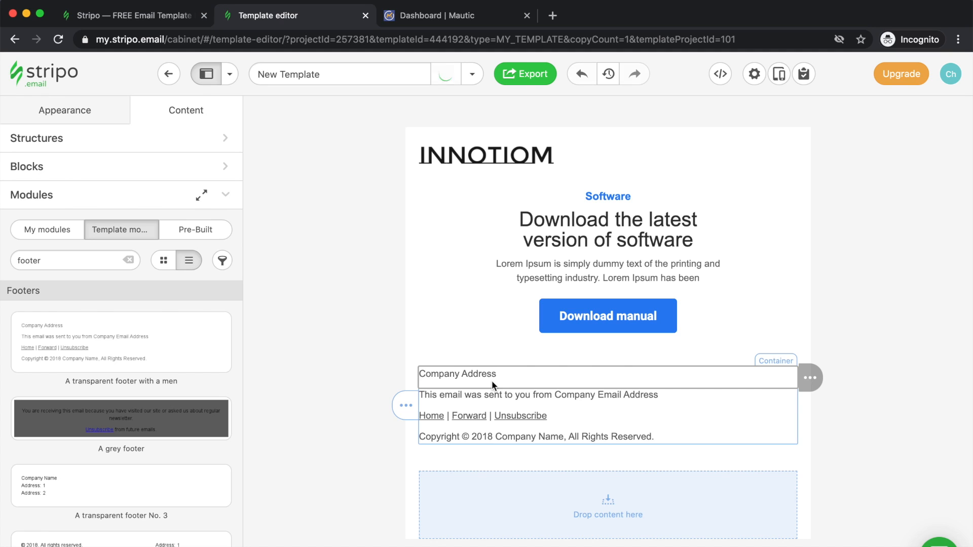
pyautogui.click(582, 488)
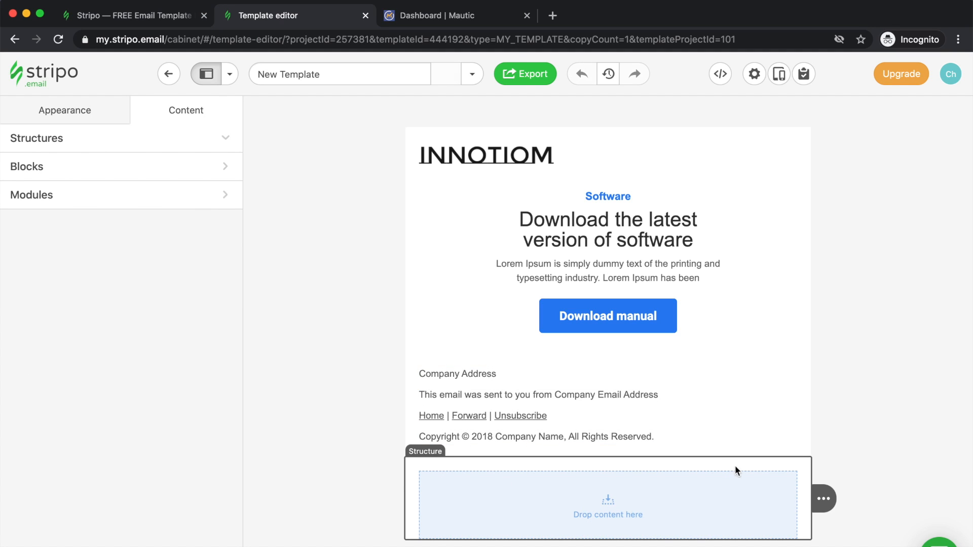
pyautogui.click(902, 500)
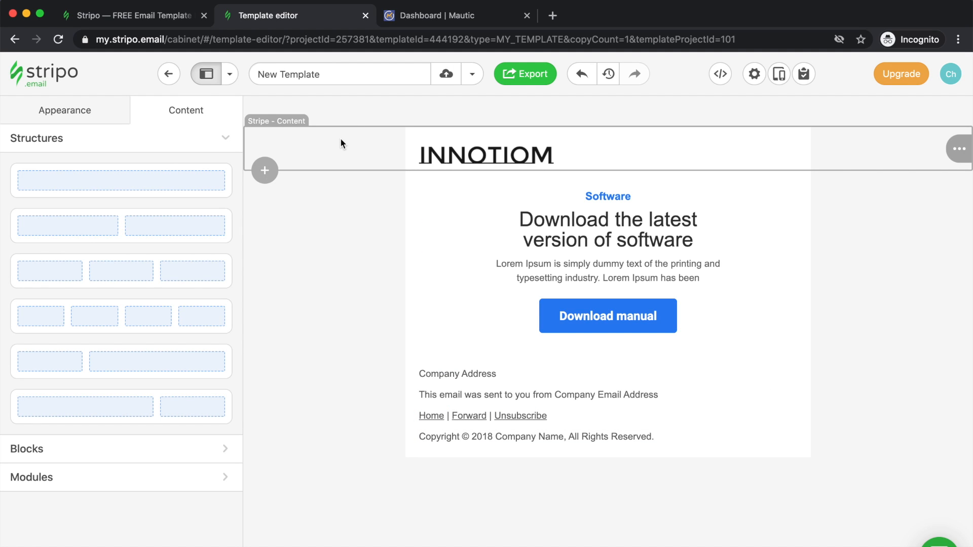
# Examine the extent of the logo, banner and footer stripes one after another
pyautogui.click(341, 140)
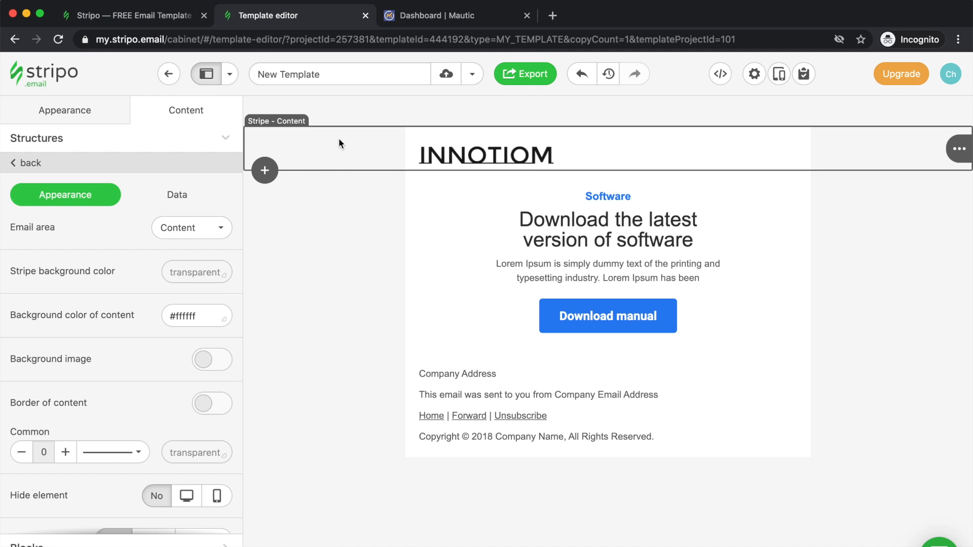
pyautogui.click(330, 215)
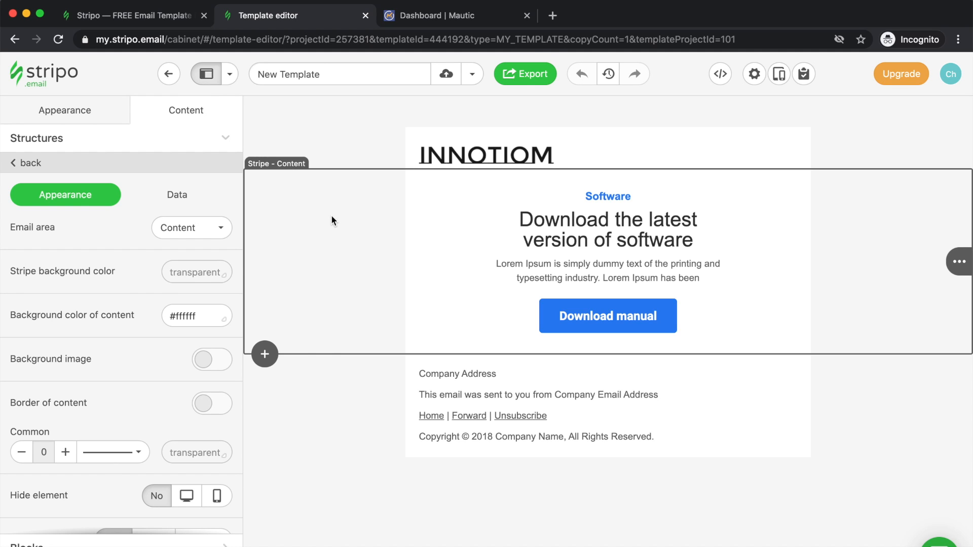
pyautogui.click(330, 378)
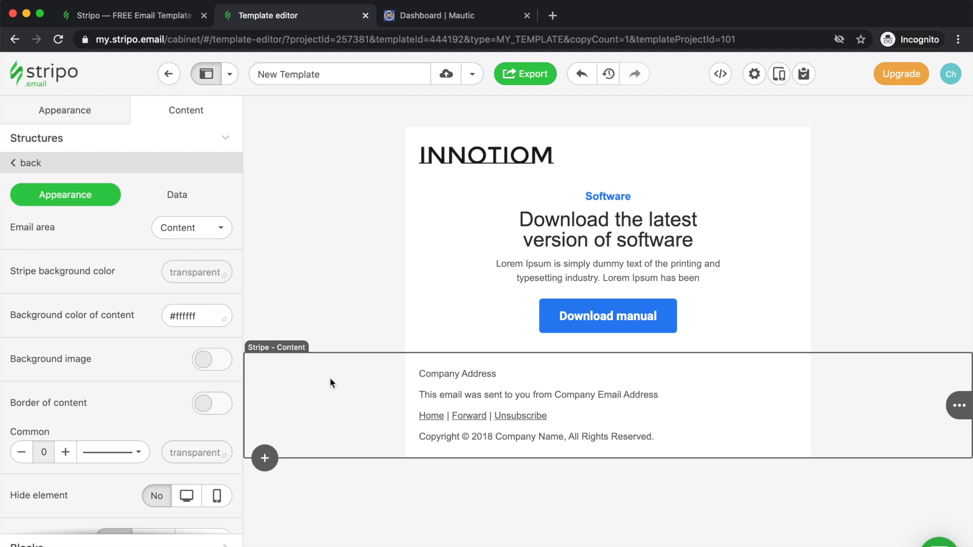
# Review the export formats offered for the template and close the export options without exporting
pyautogui.click(527, 74)
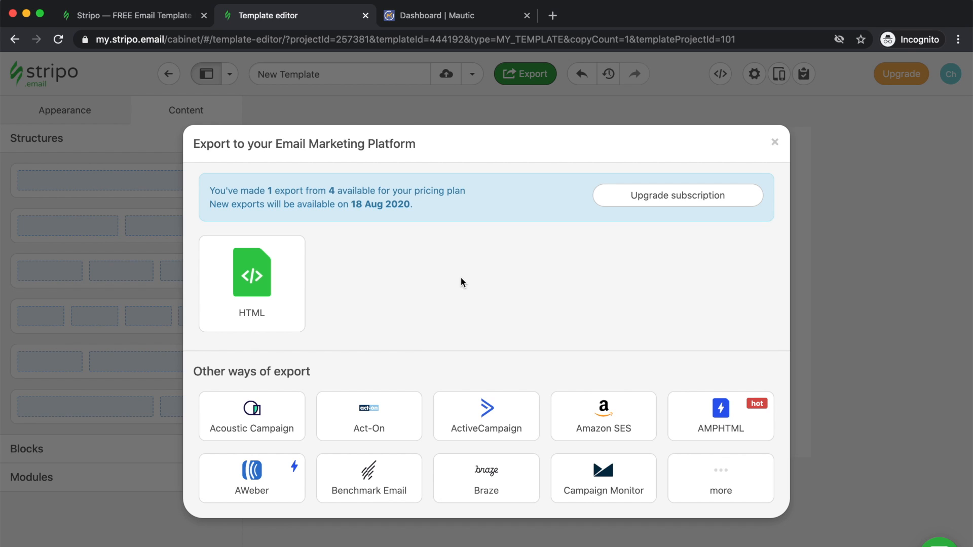
pyautogui.click(773, 145)
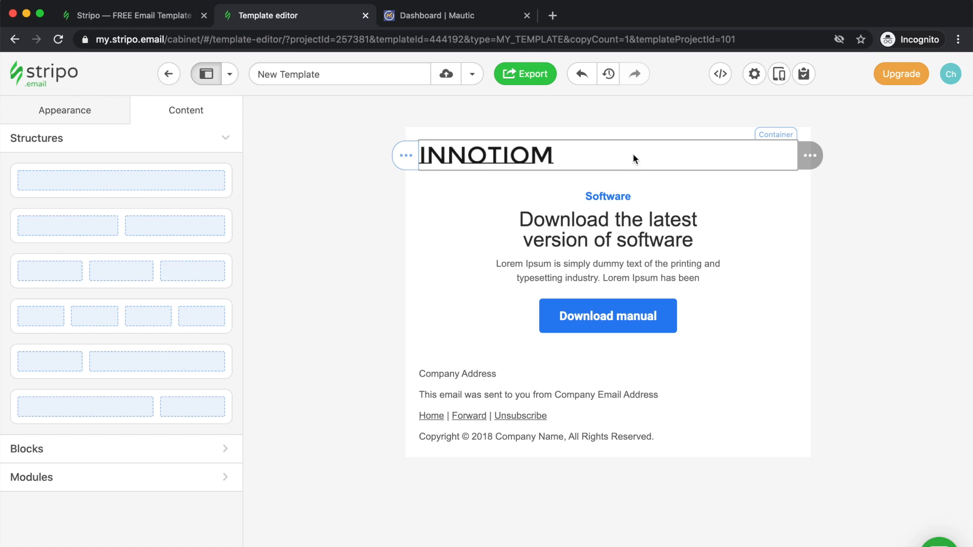
pyautogui.click(634, 156)
pyautogui.click(326, 105)
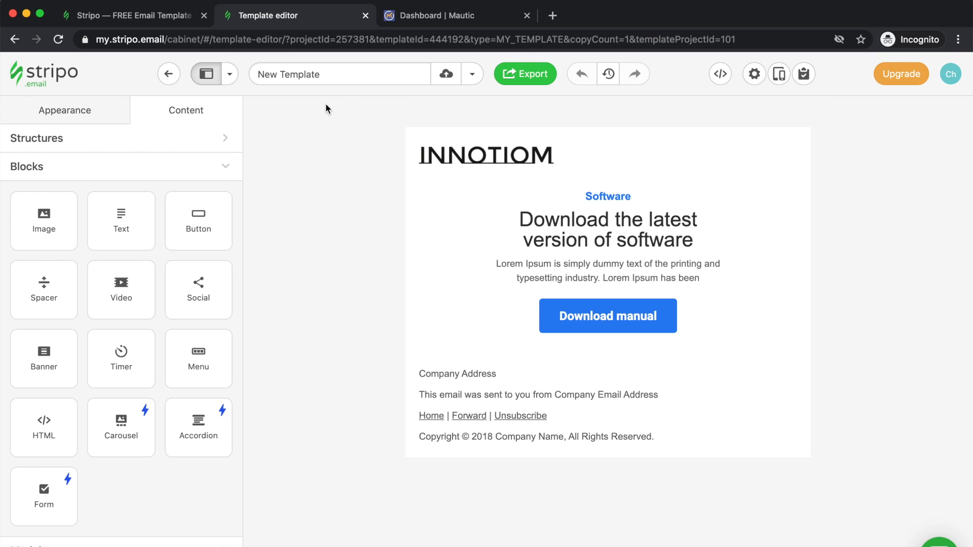
# Show the template's HTML code and locate the es-content table that holds the header stripe
pyautogui.click(726, 80)
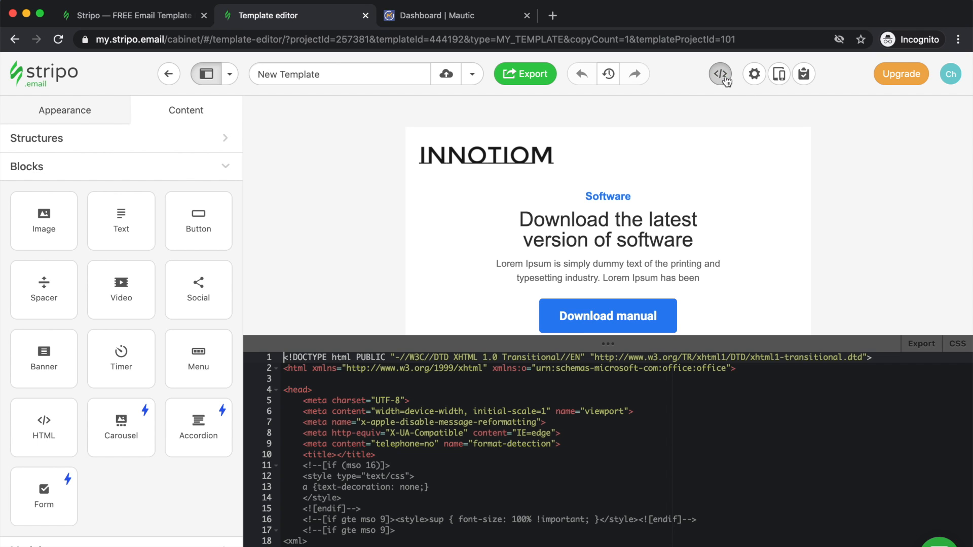
pyautogui.scroll(-10, 354, 444)
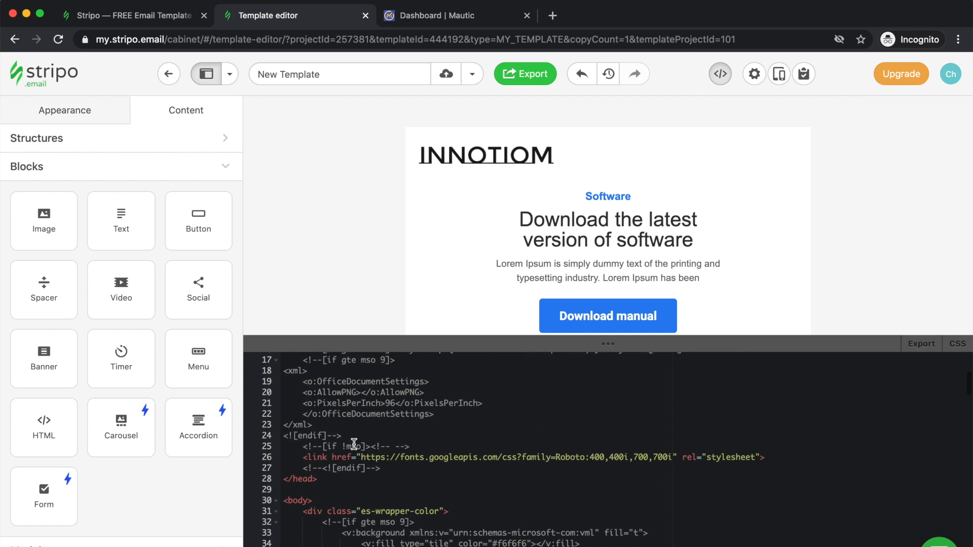
pyautogui.scroll(-3, 354, 444)
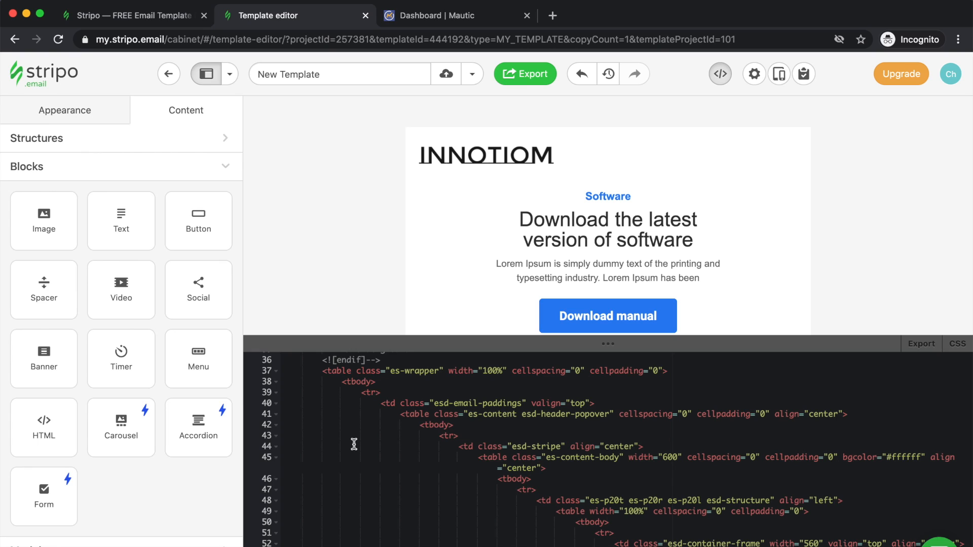
pyautogui.click(388, 415)
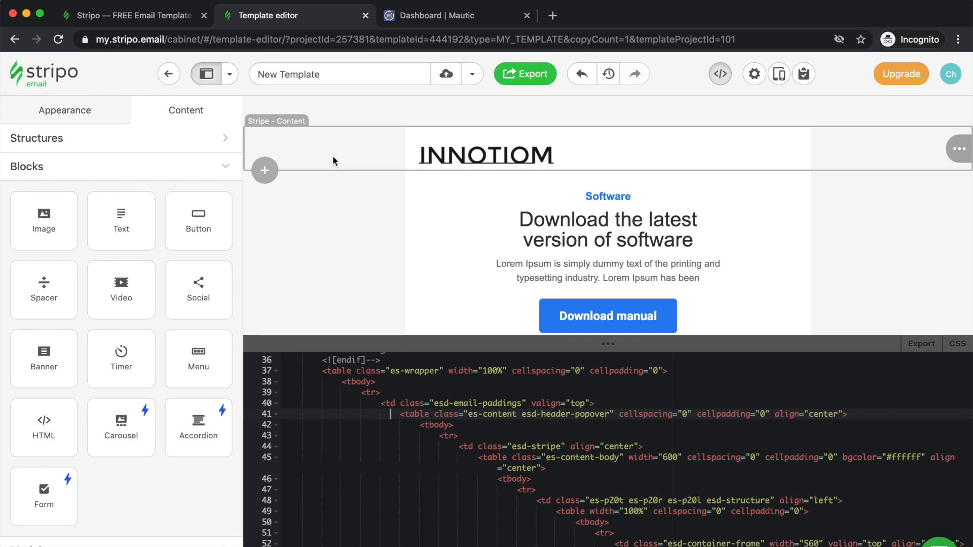
# Switch to Mautic, create a new segment email with the Aurora theme, and open it in the builder
pyautogui.click(421, 16)
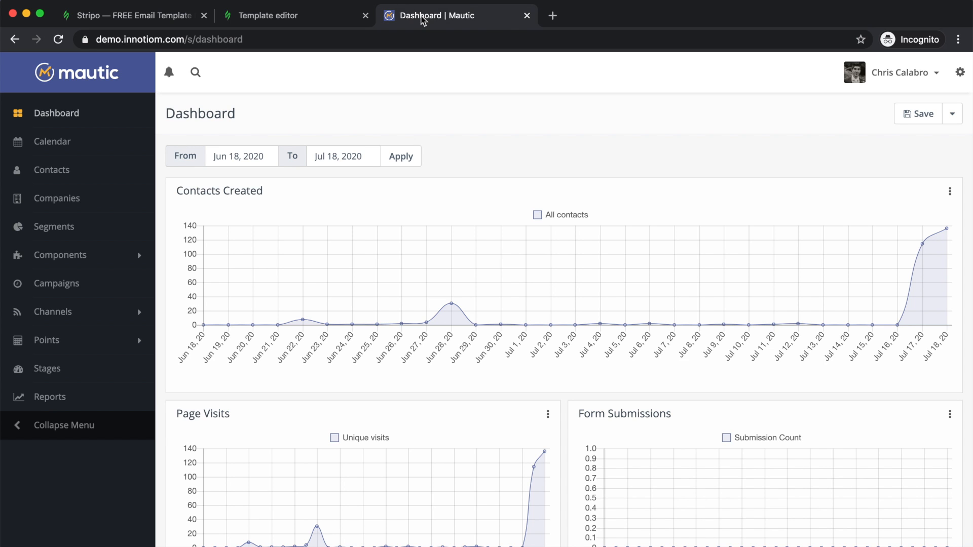
pyautogui.click(77, 314)
pyautogui.click(46, 356)
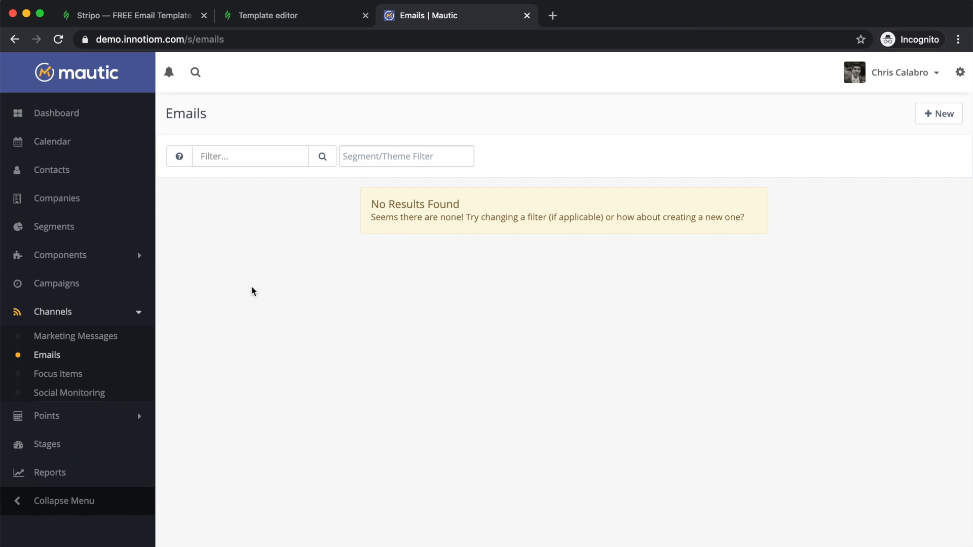
pyautogui.click(935, 119)
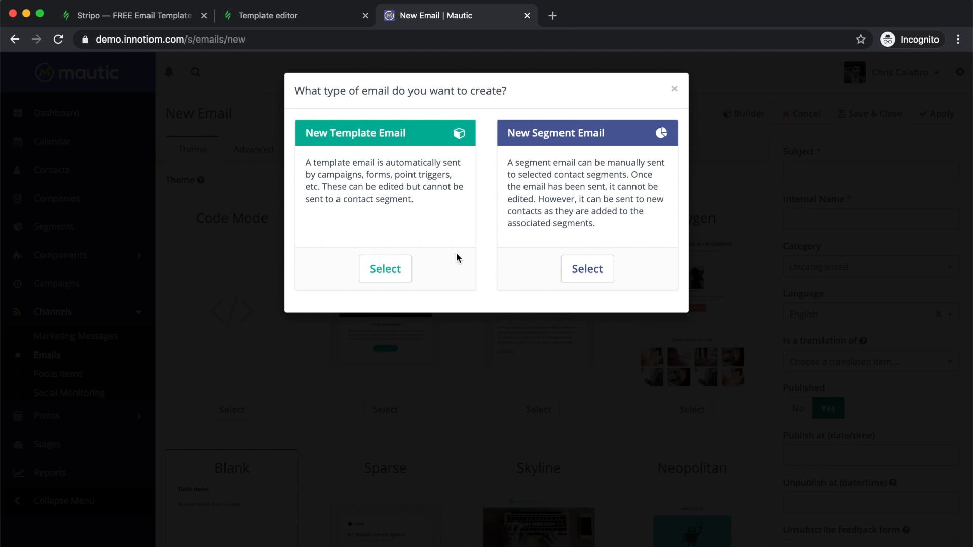
pyautogui.click(583, 272)
pyautogui.click(532, 418)
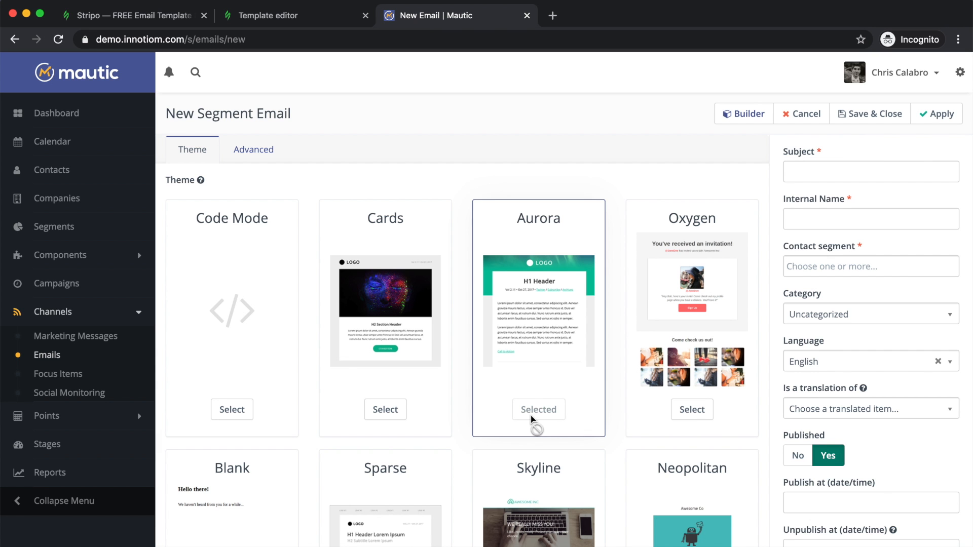
pyautogui.click(748, 114)
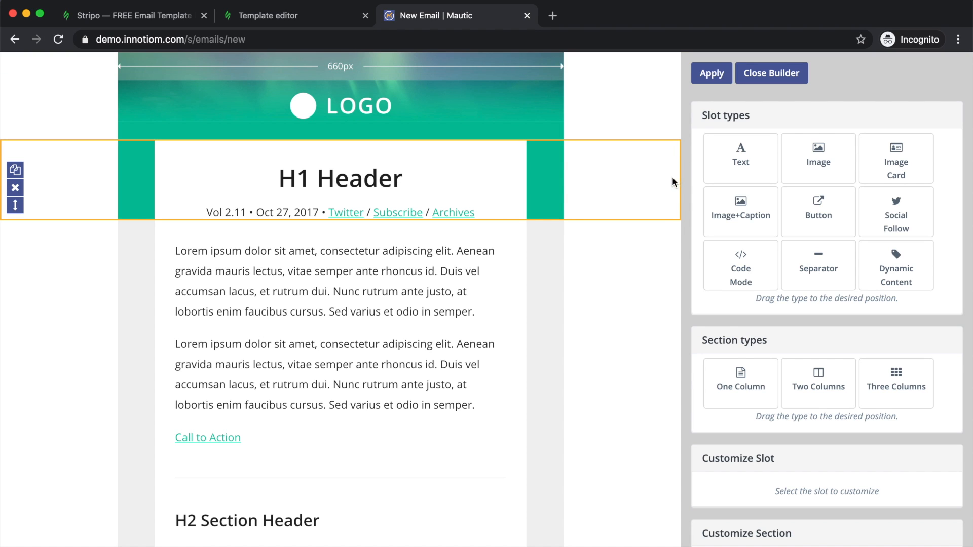
# Duplicate the H1 Header section twice and delete the lowest copy
pyautogui.scroll(-5, 725, 203)
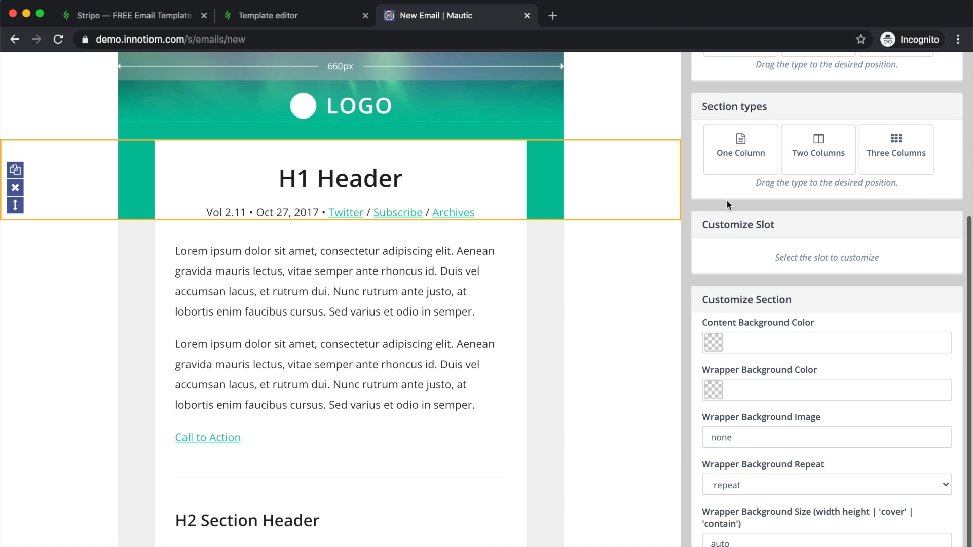
pyautogui.click(14, 176)
pyautogui.click(14, 177)
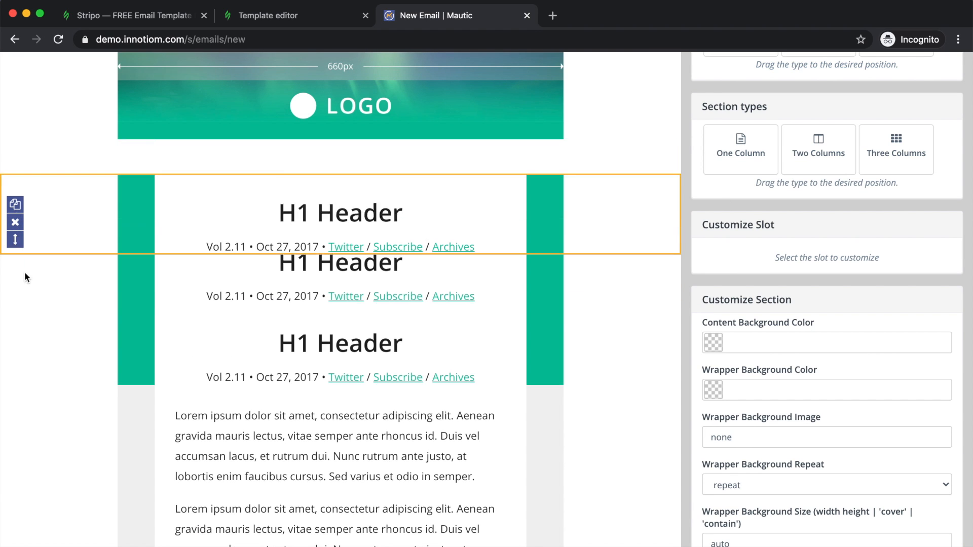
pyautogui.click(16, 351)
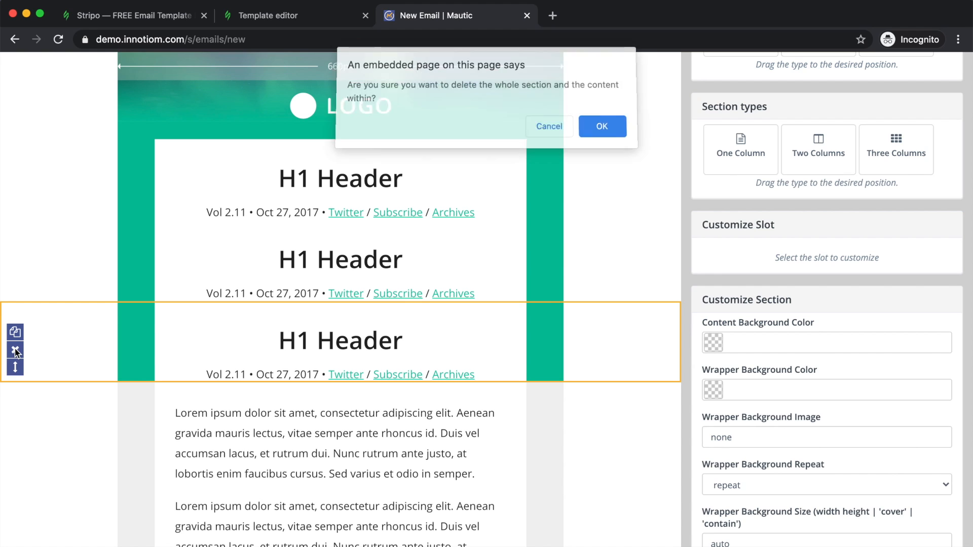
pyautogui.click(602, 127)
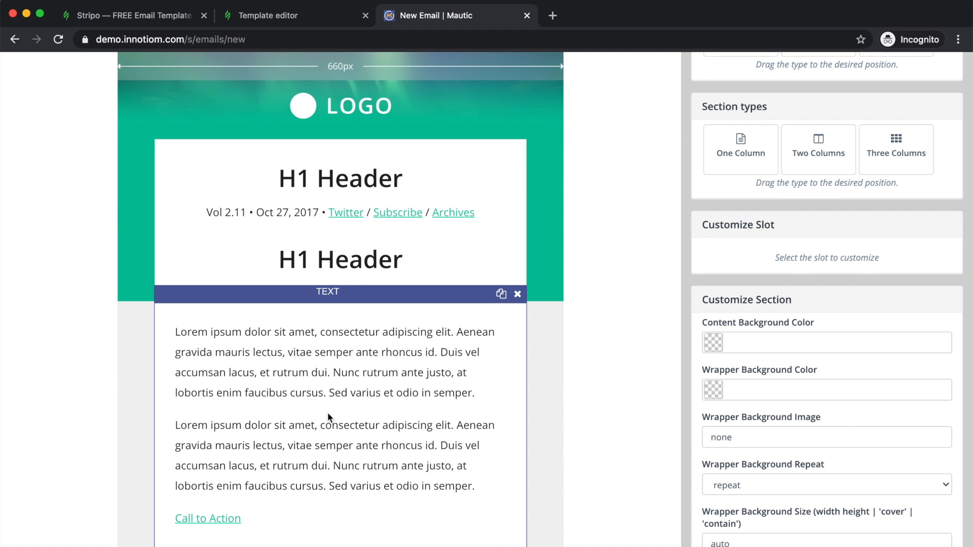
# Switch back to Stripo and examine the code from the head and body tags to the es-wrapper table
pyautogui.click(280, 20)
pyautogui.scroll(1, 453, 410)
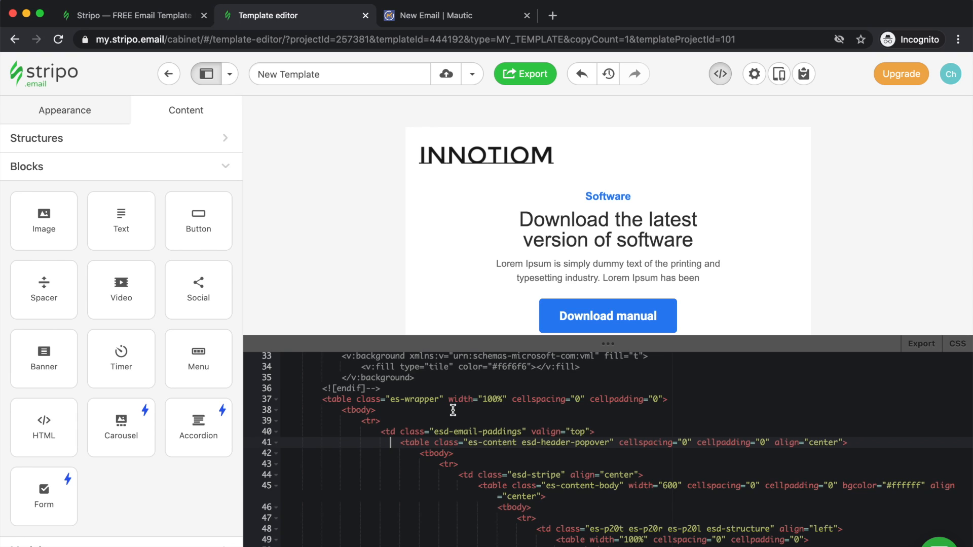
pyautogui.scroll(-1, 454, 410)
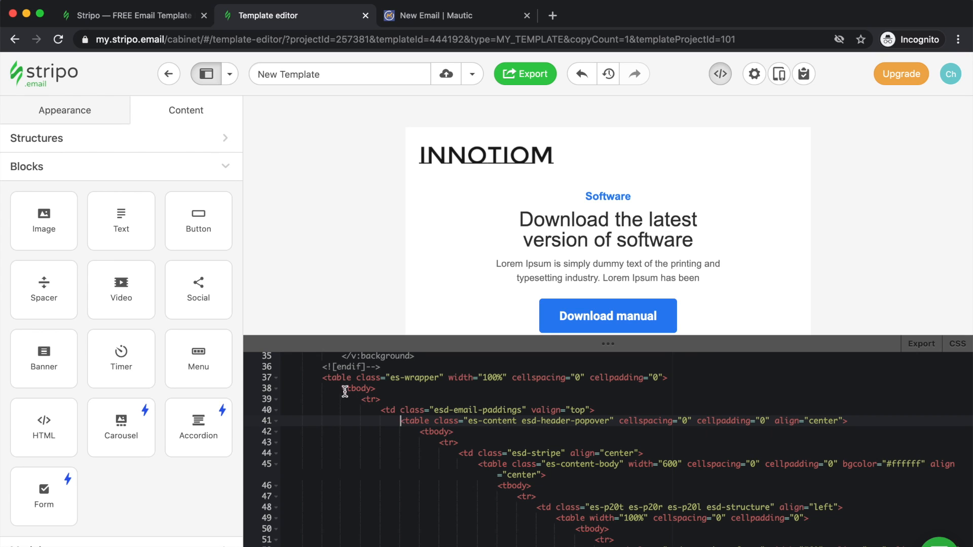
pyautogui.click(322, 376)
pyautogui.scroll(5, 322, 377)
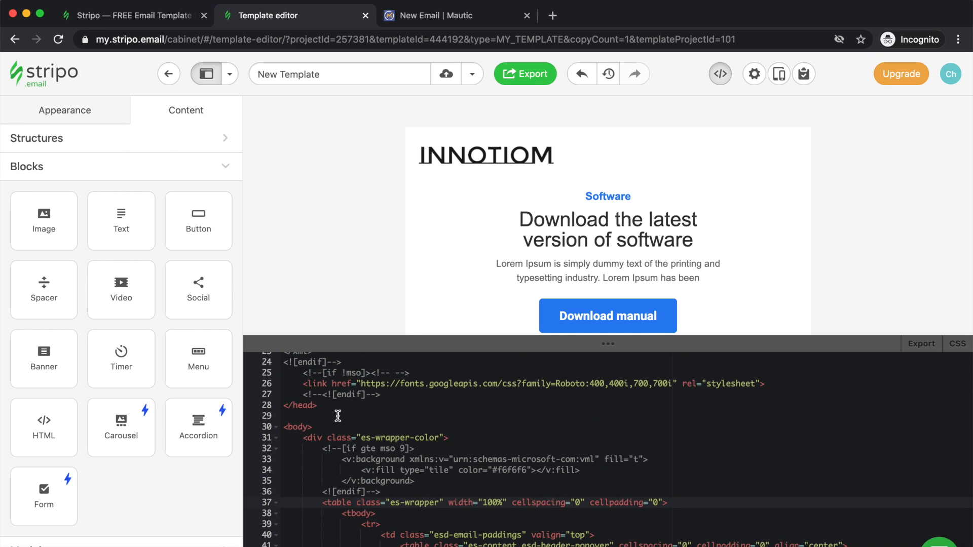
pyautogui.scroll(1, 337, 416)
pyautogui.scroll(3, 323, 415)
pyautogui.scroll(-7, 322, 415)
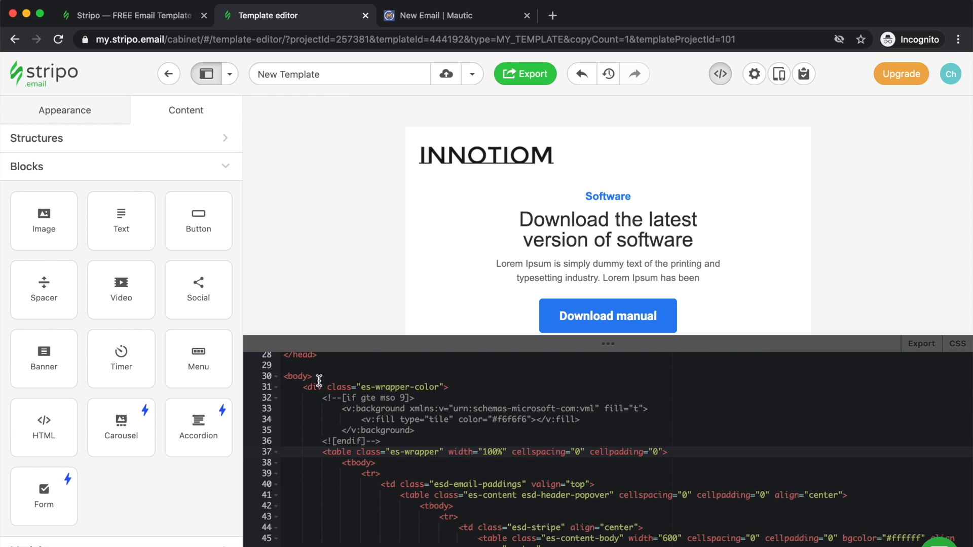
pyautogui.scroll(-3, 314, 415)
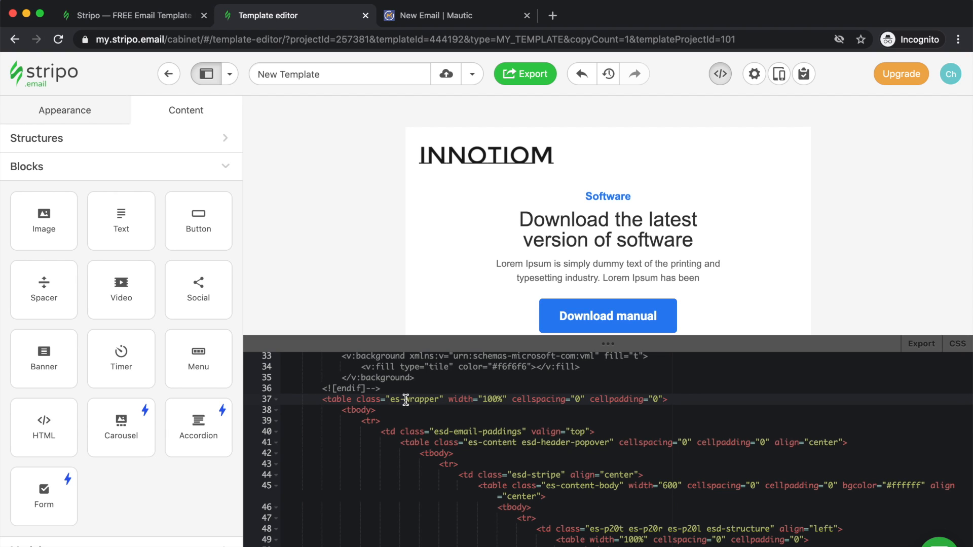
pyautogui.scroll(-2, 389, 424)
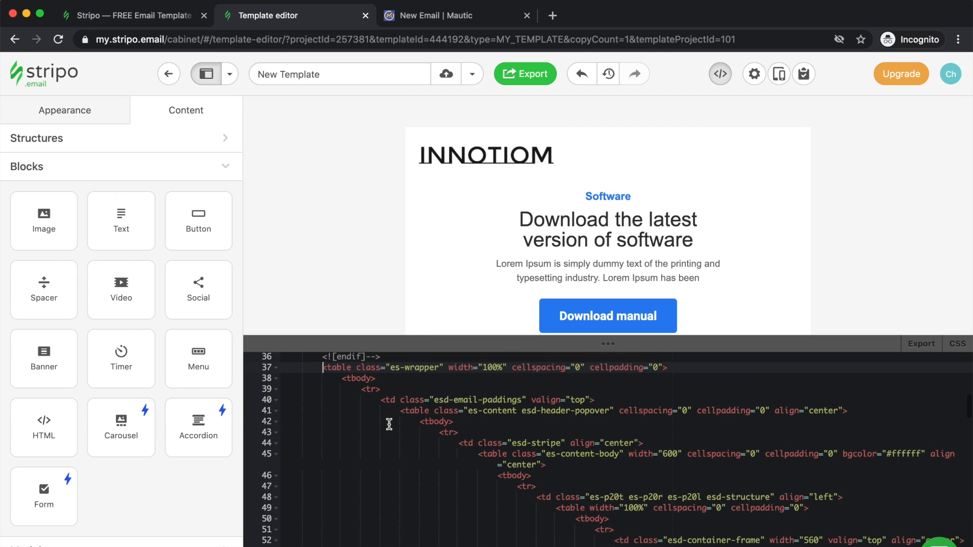
# Trace the es-content tables inside the esd-email-paddings cell, from the header stripe down to the footer stripe
pyautogui.click(398, 411)
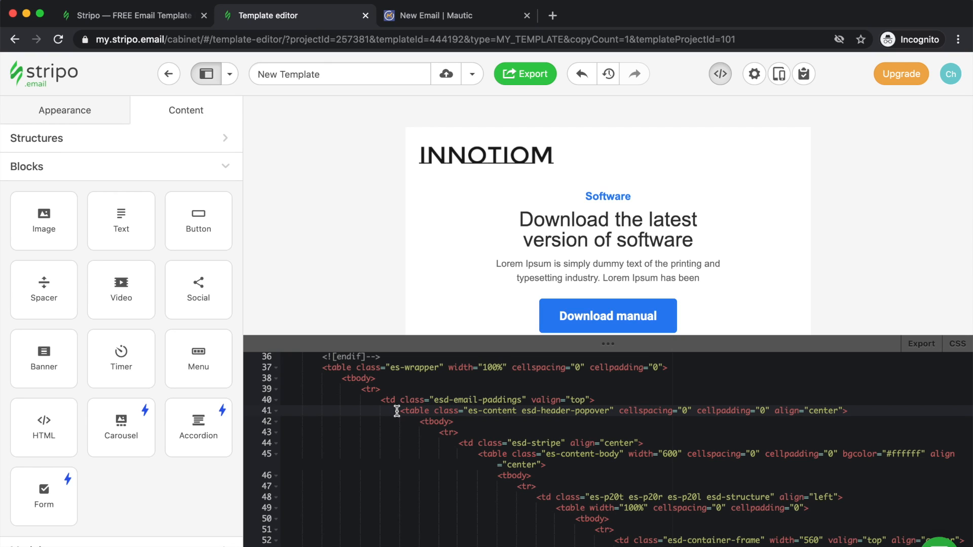
pyautogui.click(447, 400)
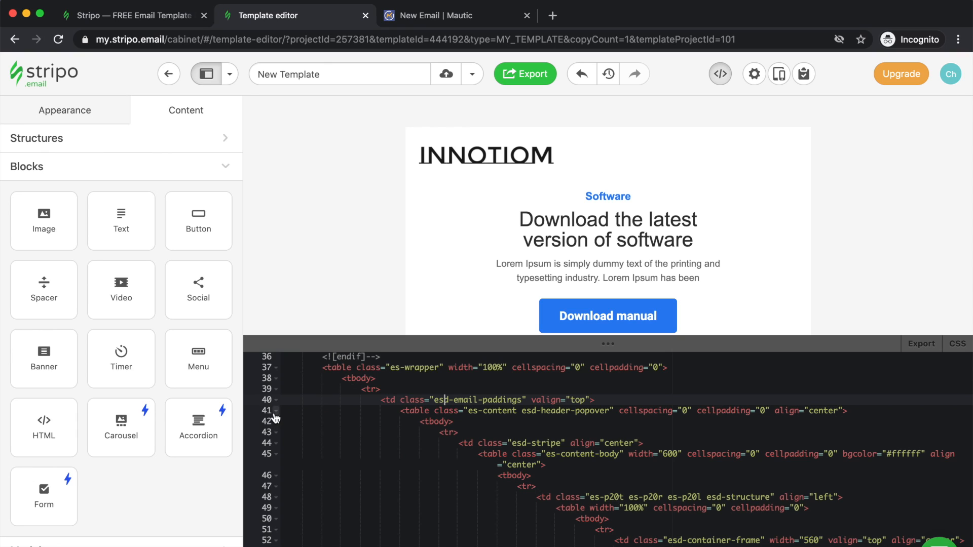
pyautogui.click(400, 411)
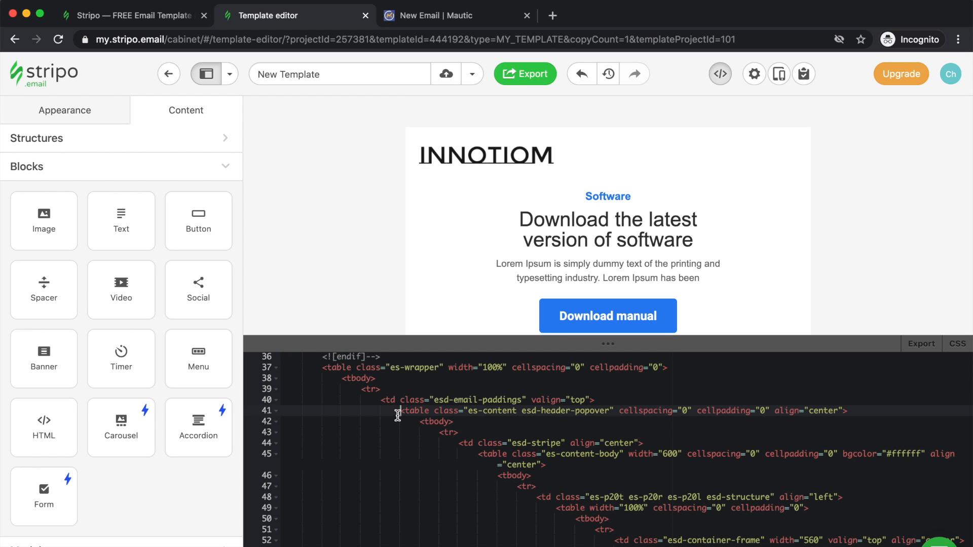
pyautogui.scroll(-2, 399, 414)
pyautogui.scroll(-10, 399, 414)
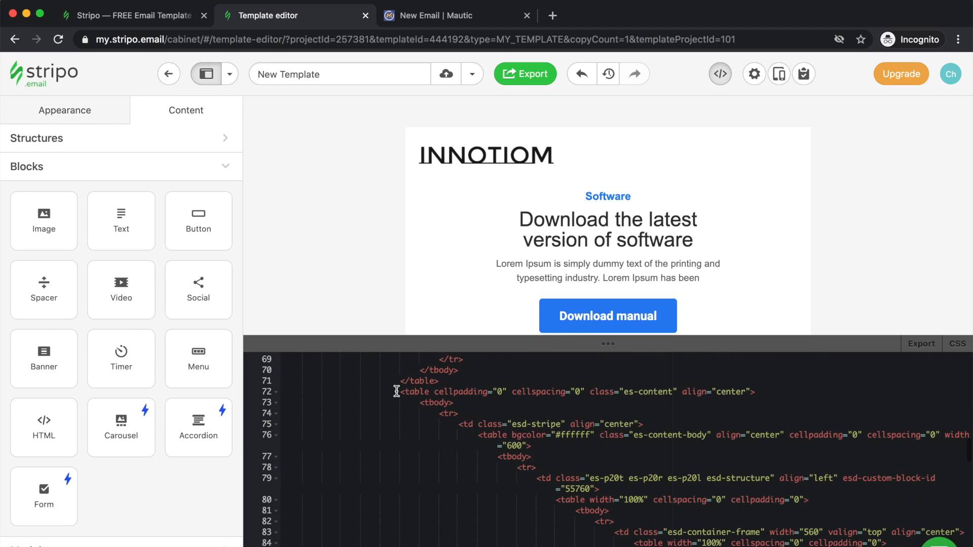
pyautogui.scroll(-10, 397, 395)
pyautogui.scroll(-10, 396, 395)
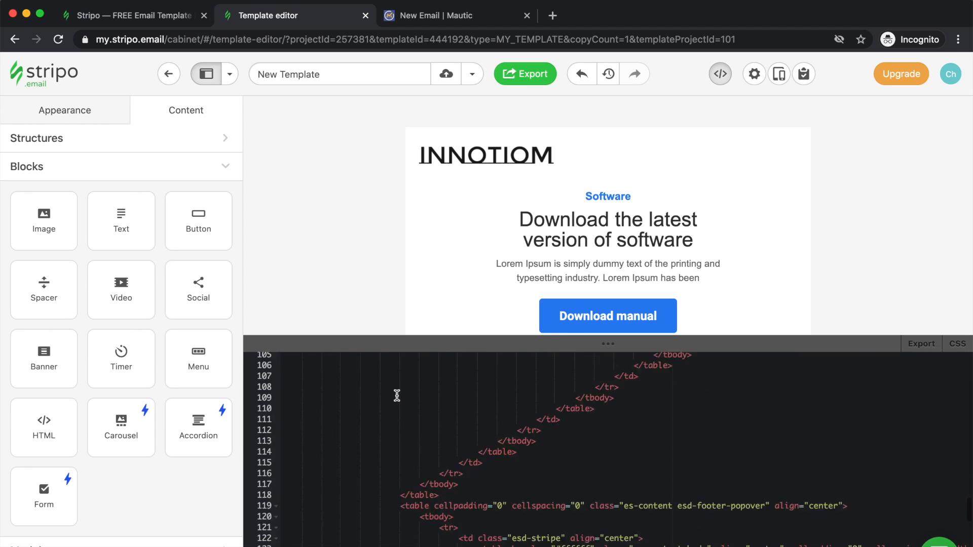
# Collapse the header, content and footer es-content tables inside the esd-email-paddings cell of the code
pyautogui.scroll(-8, 397, 395)
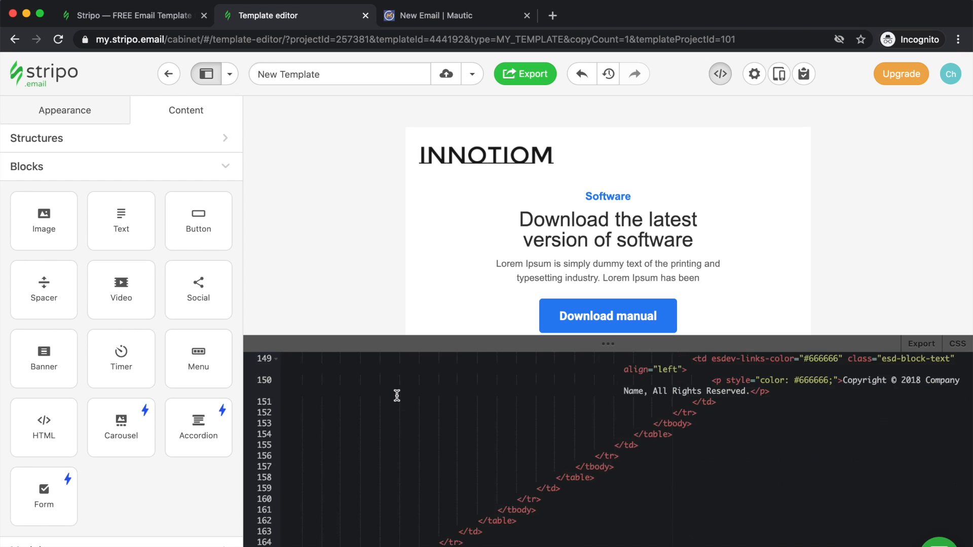
pyautogui.scroll(10, 397, 396)
pyautogui.scroll(20, 397, 395)
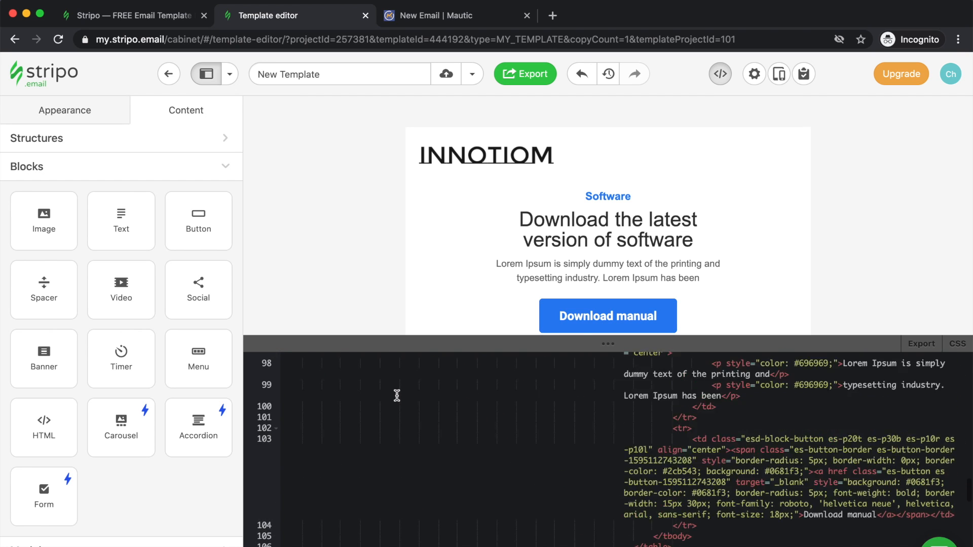
pyautogui.scroll(2, 397, 395)
pyautogui.scroll(-2, 397, 395)
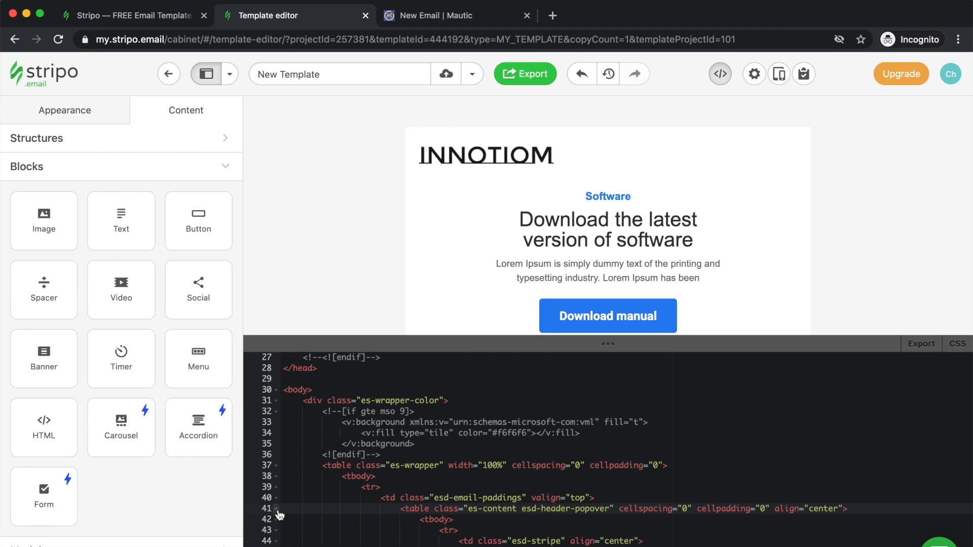
pyautogui.click(277, 510)
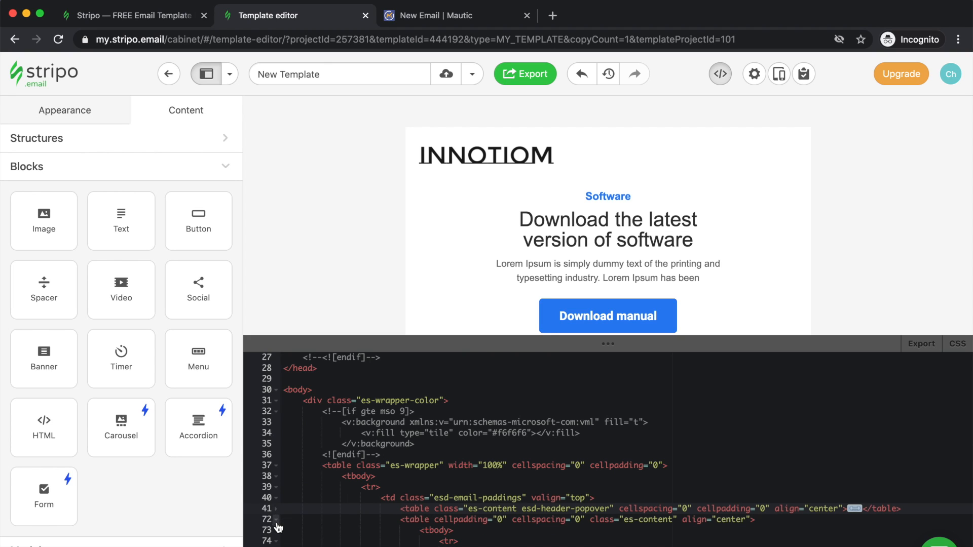
pyautogui.click(277, 521)
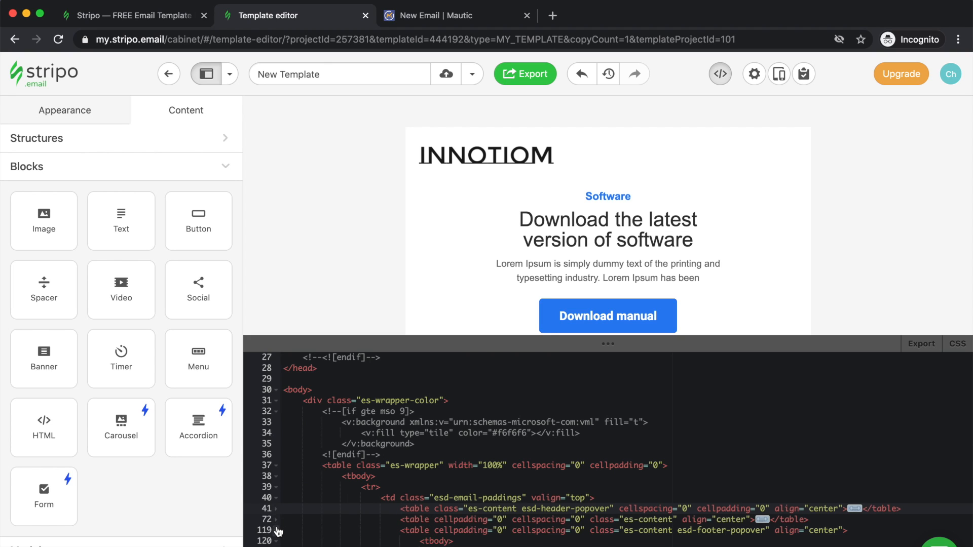
pyautogui.click(277, 530)
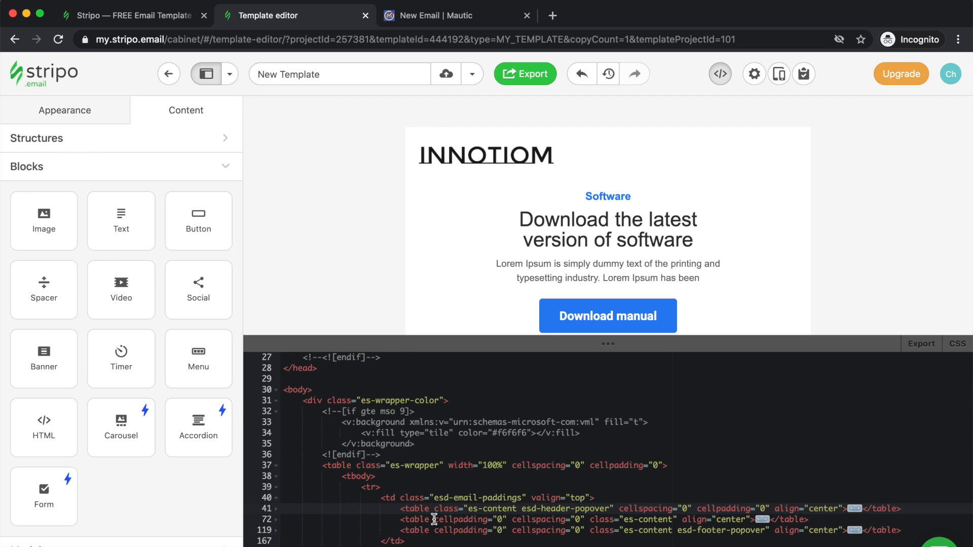
# Wrap the esd-header-popover table in <div data-section-wrapper="1"> and </div>, with a blank line before and after the div
pyautogui.scroll(-1, 433, 514)
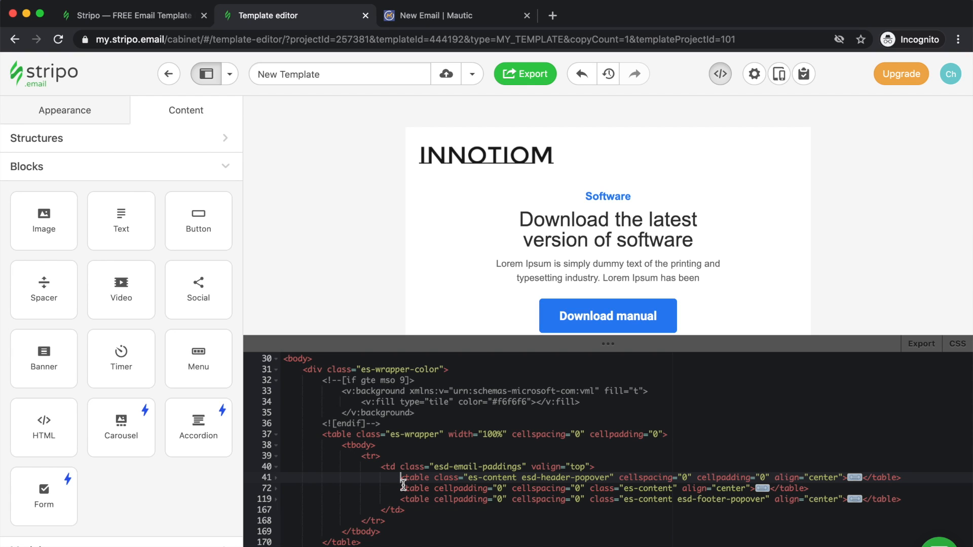
pyautogui.press('Return')
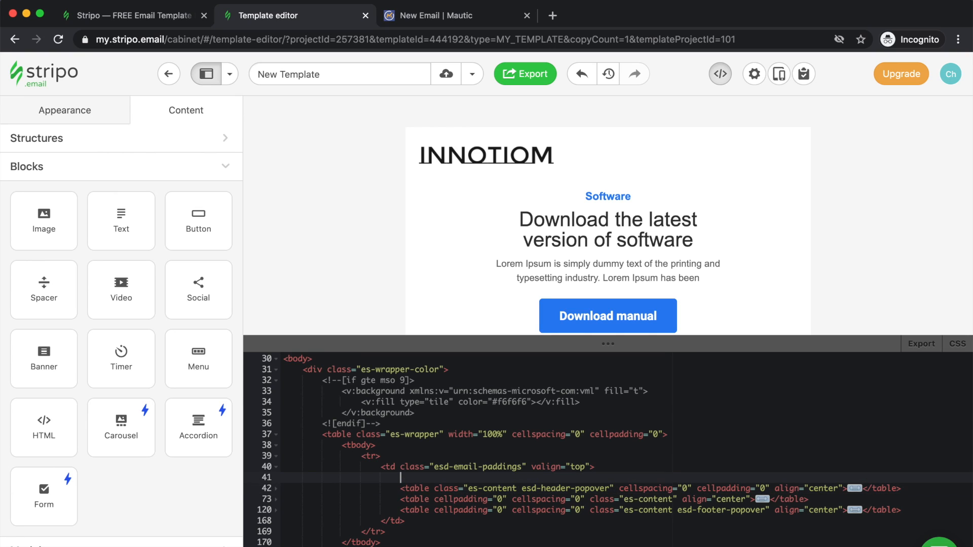
pyautogui.write('<div data-section-wrapper="1"')
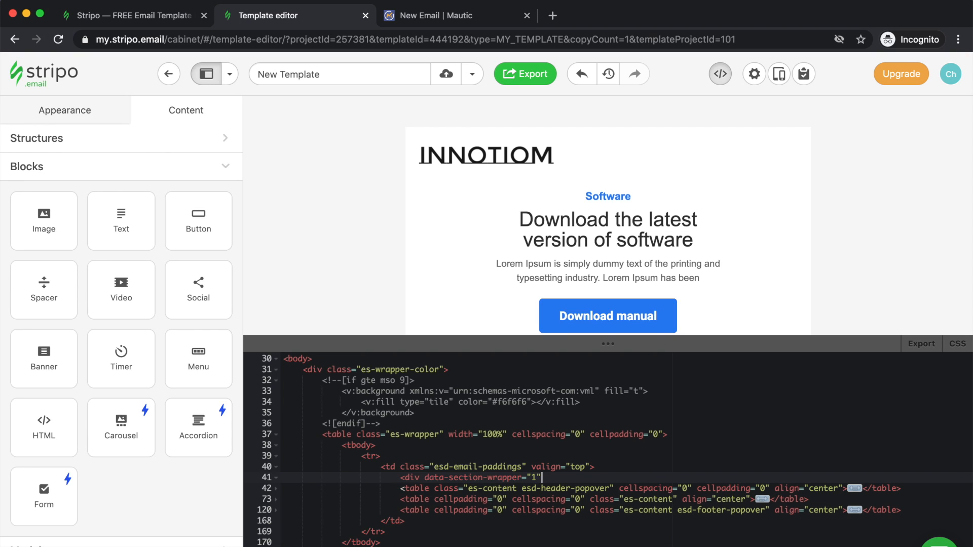
pyautogui.write('>')
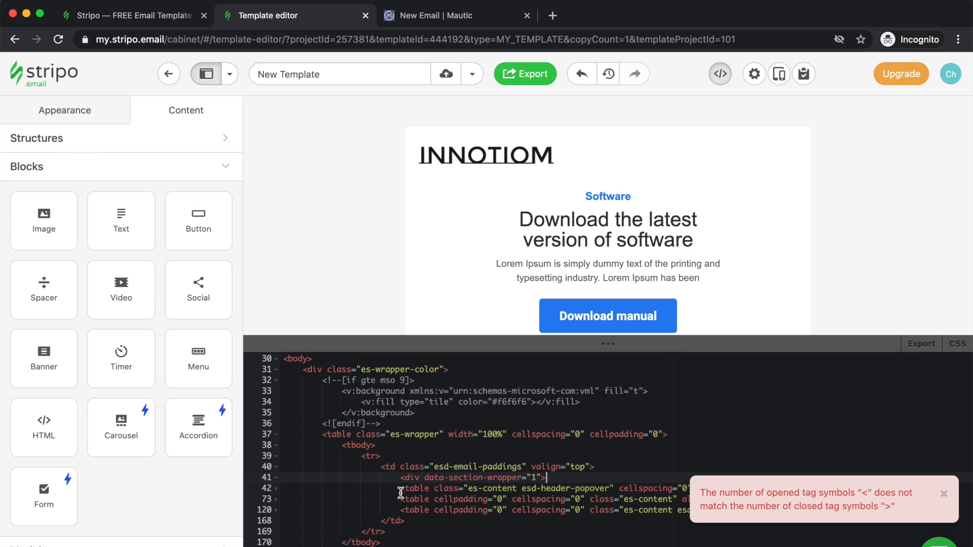
pyautogui.click(431, 491)
pyautogui.press('super+Right')
pyautogui.press('Return')
pyautogui.write('</div>')
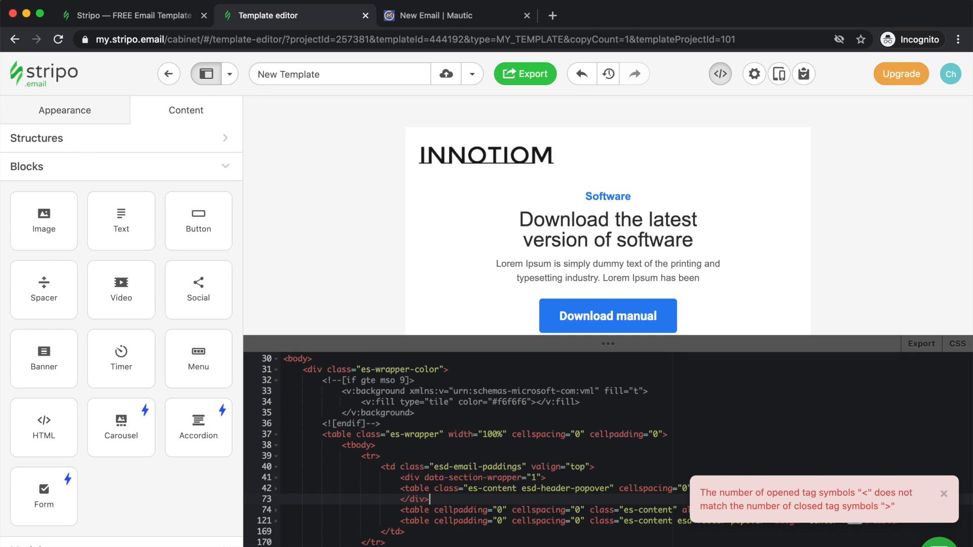
pyautogui.press('Return')
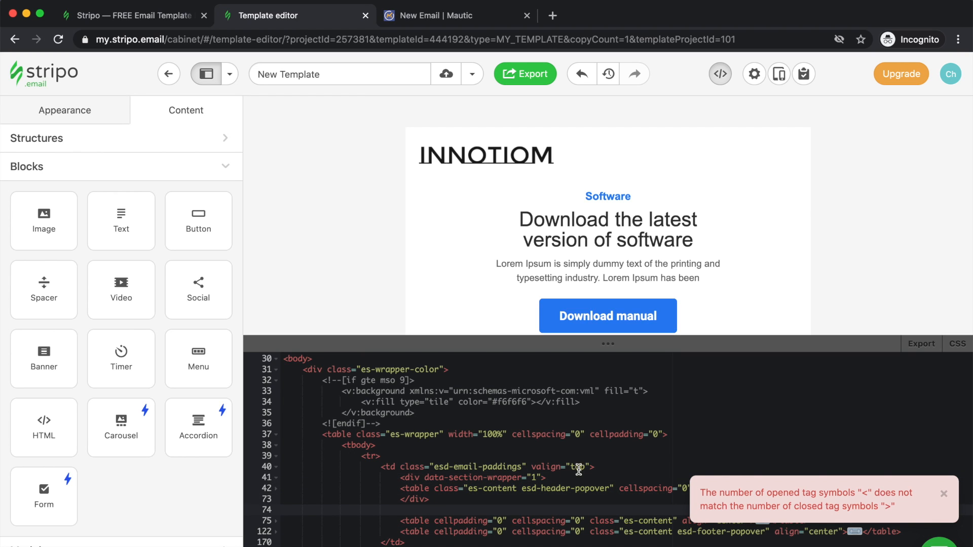
pyautogui.click(600, 466)
pyautogui.press('Return')
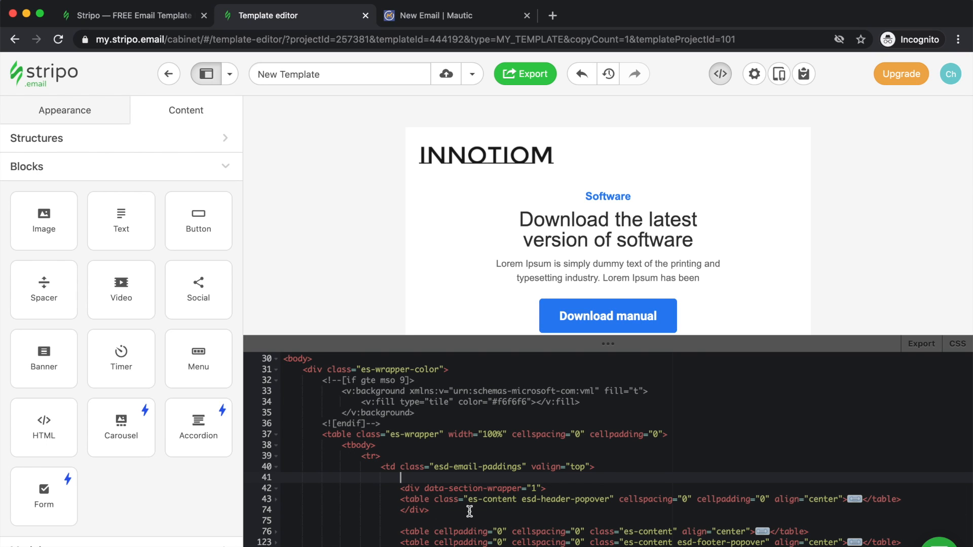
# Check the H1 Header section in the Mautic builder and return to the Stripo template editor
pyautogui.scroll(-1, 470, 512)
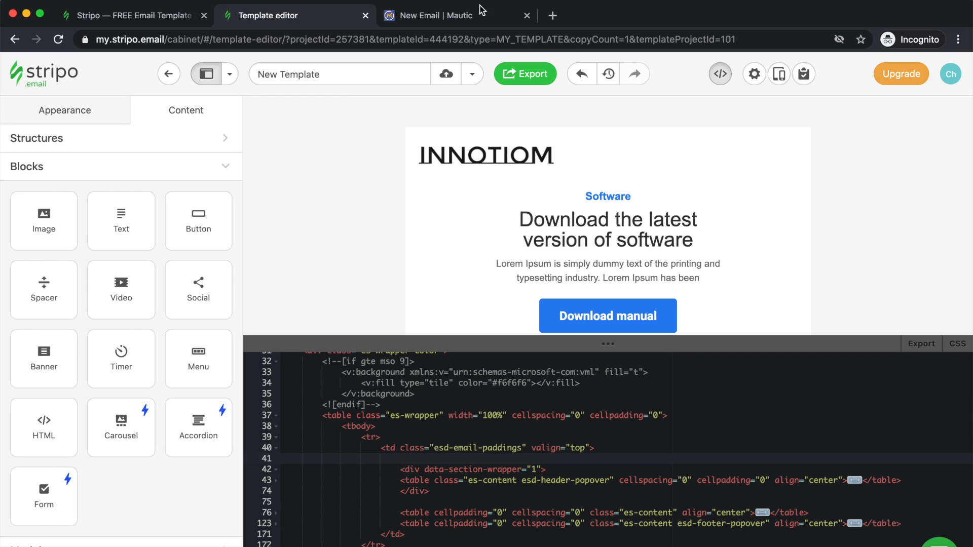
pyautogui.click(464, 18)
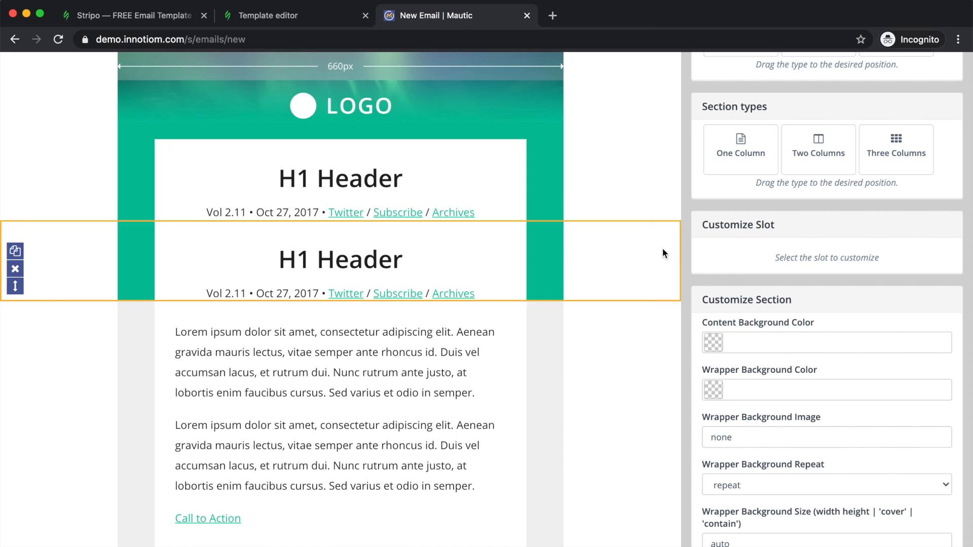
pyautogui.click(280, 15)
# Wrap the middle es-content table in a copy of the data-section-wrapper="1" div and insert the same opening tag before the footer table
pyautogui.scroll(-1, 429, 474)
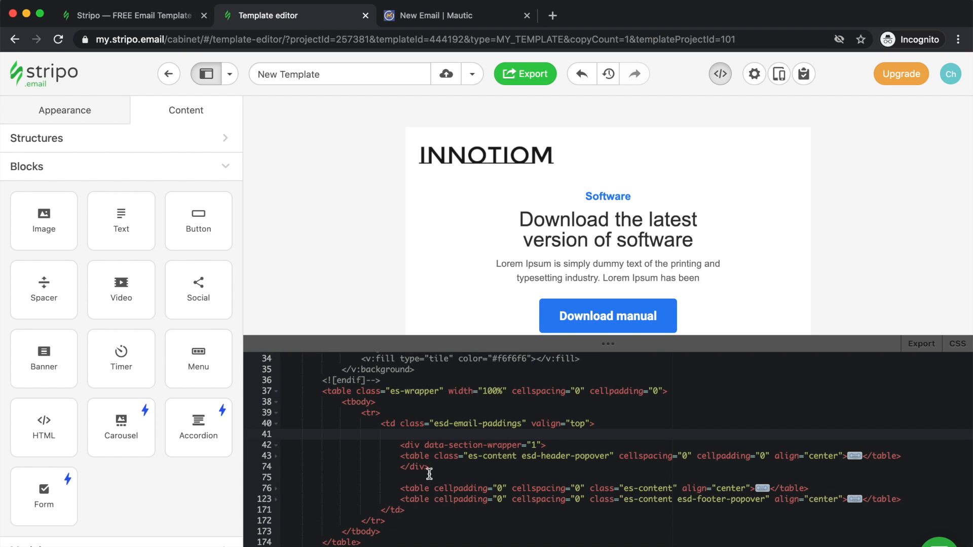
pyautogui.click(403, 445)
pyautogui.hotkey('shift', 'End')
pyautogui.hotkey('ctrl', 'c')
pyautogui.click(448, 478)
pyautogui.press('Return')
pyautogui.hotkey('ctrl', 'v')
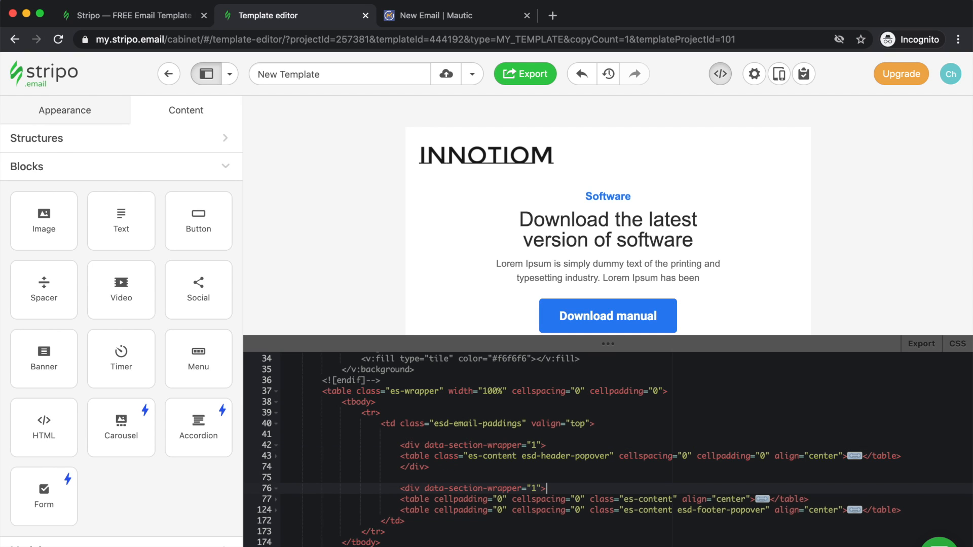
pyautogui.click(821, 498)
pyautogui.press('Return')
pyautogui.write('</div>')
pyautogui.press('Return')
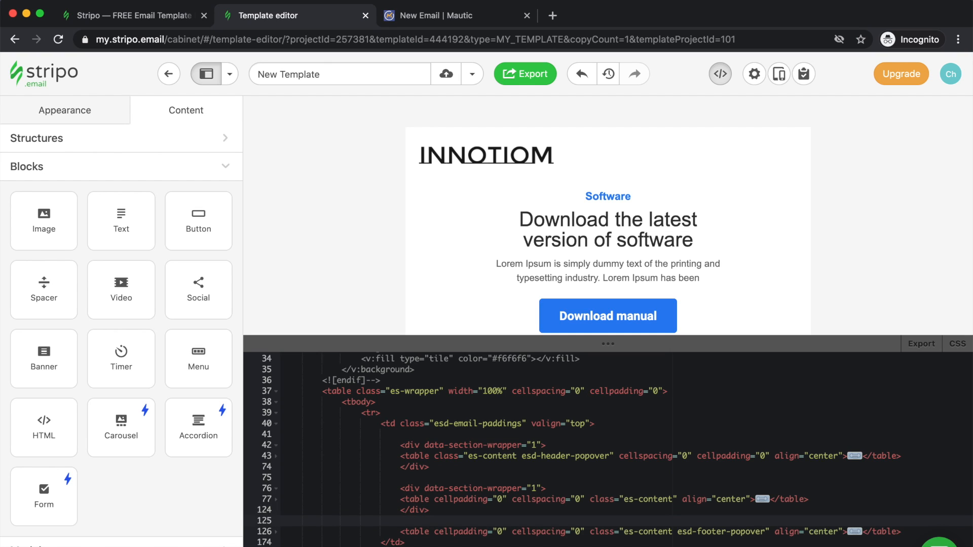
pyautogui.press('Return')
pyautogui.hotkey('ctrl', 'v')
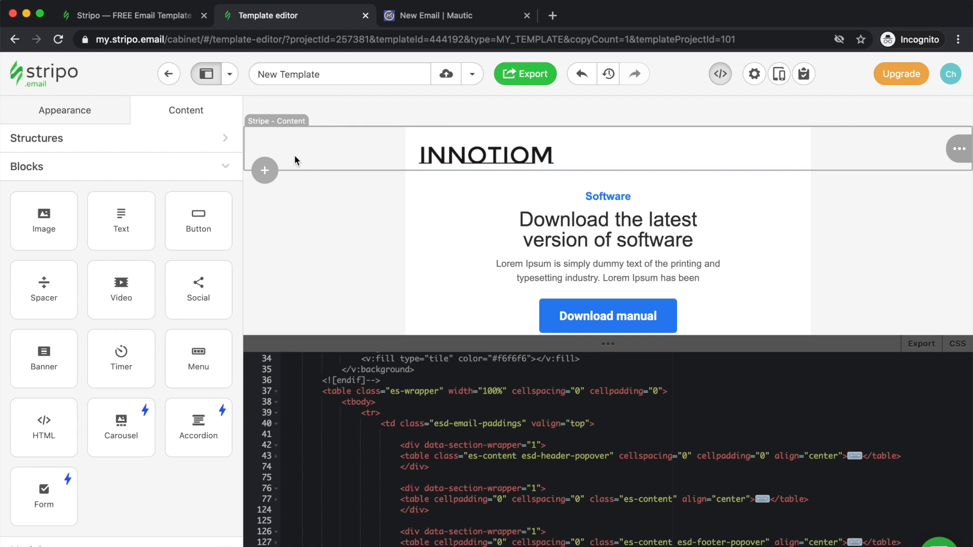
# Add the attribute data-section="1" to the es-content-body table of the logo stripe
pyautogui.click(330, 160)
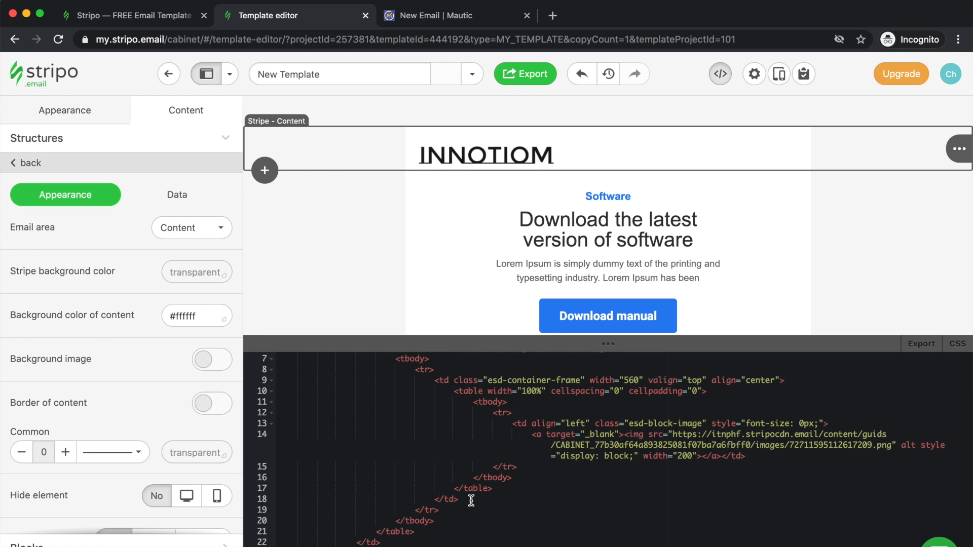
pyautogui.scroll(3, 471, 501)
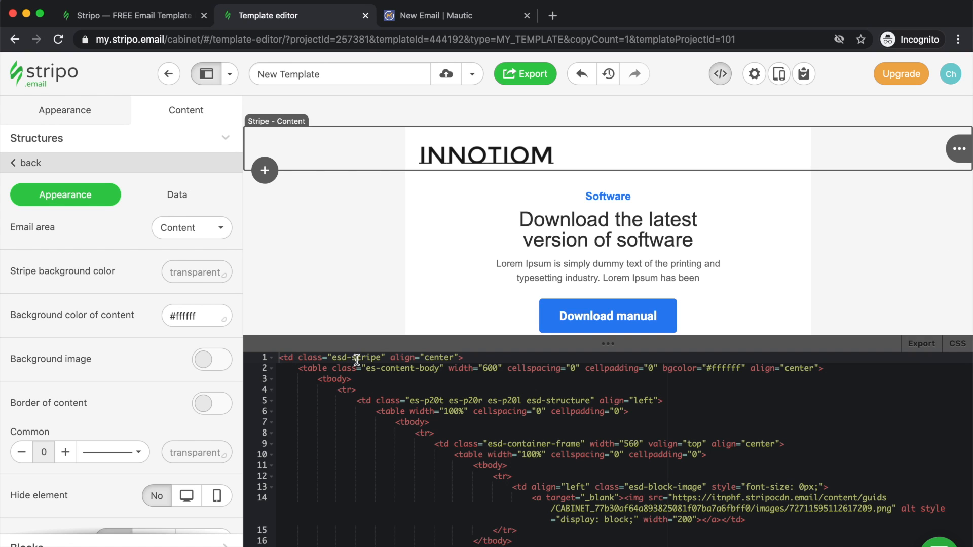
pyautogui.click(333, 365)
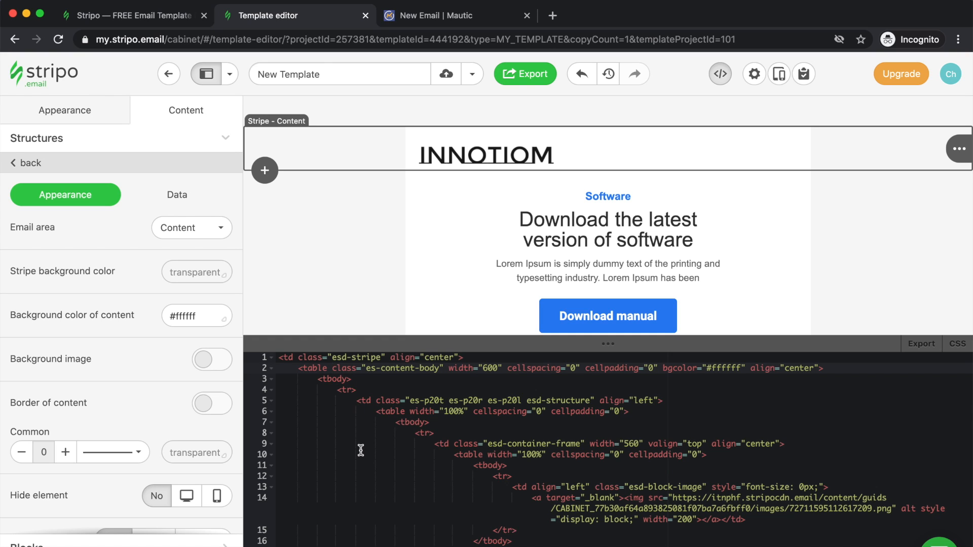
pyautogui.write('data-section')
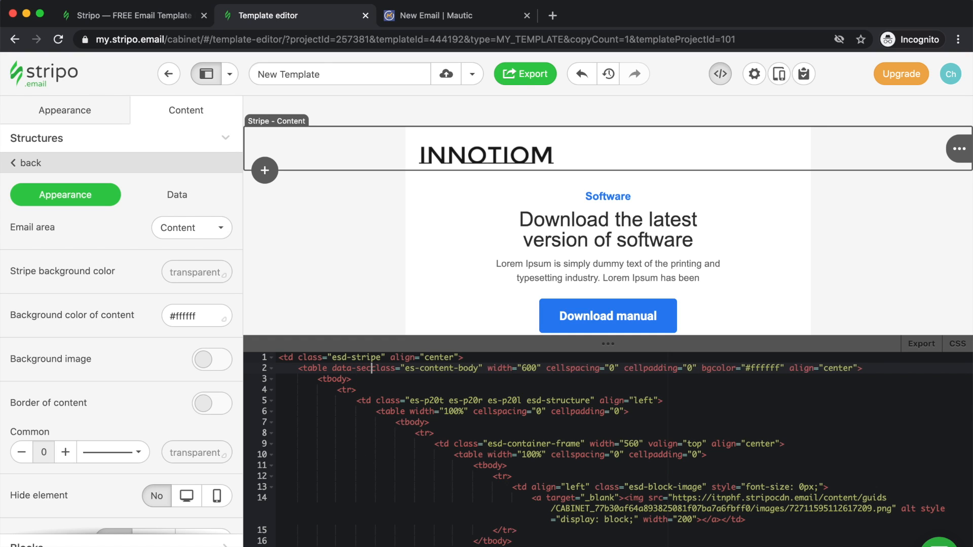
pyautogui.write('="1"')
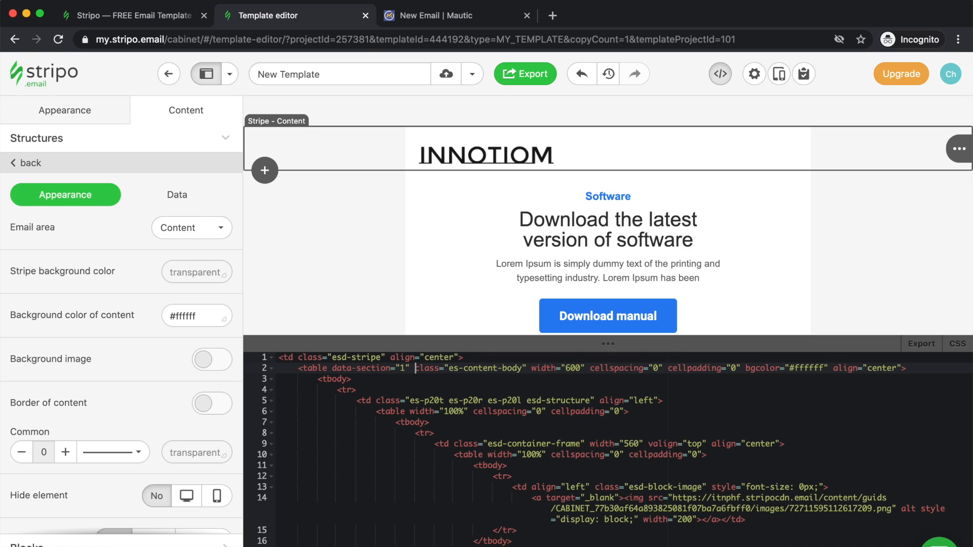
# Copy the data-section="1" attribute into the es-content-body table of the download banner stripe
pyautogui.hotkey('shift', 'Left')
pyautogui.hotkey('shift', 'Left')
pyautogui.hotkey('shift', 'Left')
pyautogui.hotkey('shift', 'Left')
pyautogui.hotkey('shift', 'Left')
pyautogui.hotkey('shift', 'Left')
pyautogui.hotkey('shift', 'Left')
pyautogui.hotkey('shift', 'Left')
pyautogui.hotkey('shift', 'Left')
pyautogui.hotkey('shift', 'Left')
pyautogui.hotkey('shift', 'Left')
pyautogui.hotkey('shift', 'Left')
pyautogui.hotkey('shift', 'Left')
pyautogui.hotkey('shift', 'Left')
pyautogui.hotkey('shift', 'Left')
pyautogui.hotkey('shift', 'Left')
pyautogui.press('super+c')
pyautogui.click(333, 208)
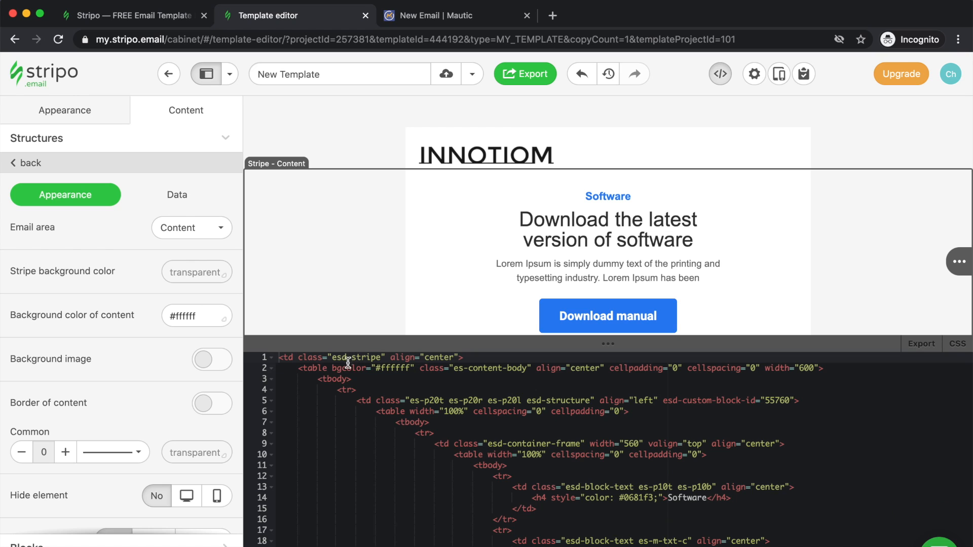
pyautogui.click(333, 366)
pyautogui.press('super+v')
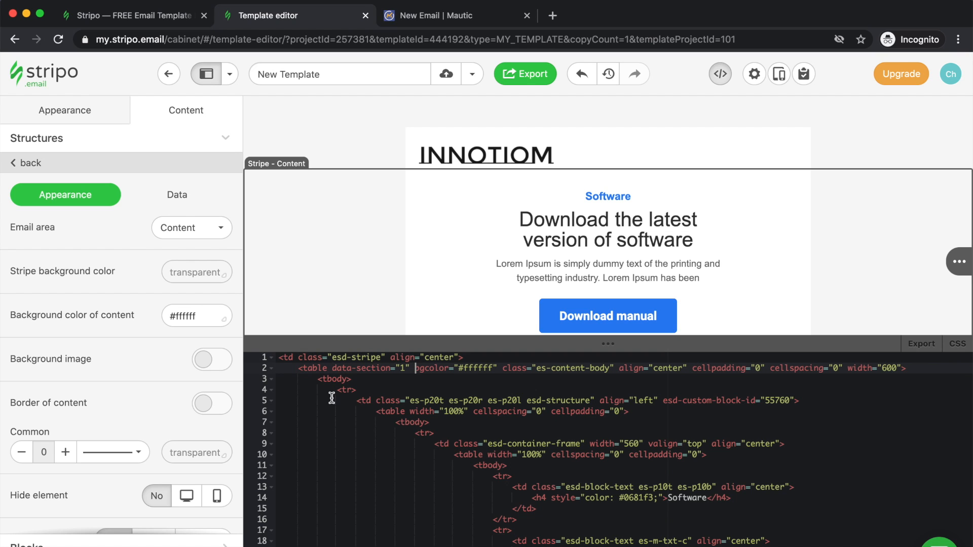
# Add the copied data-section="1" attribute to the es-content-body table of the company address footer stripe
pyautogui.scroll(-5, 338, 213)
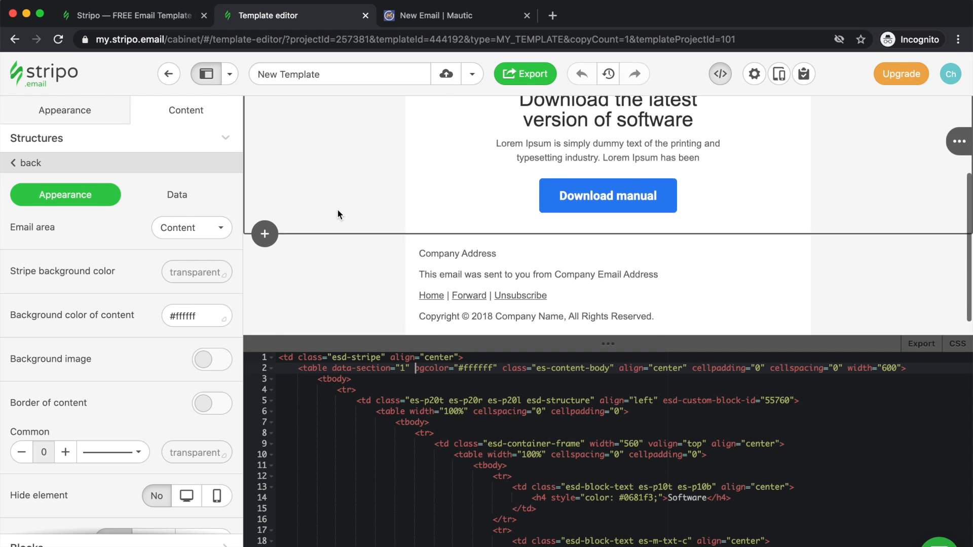
pyautogui.click(339, 264)
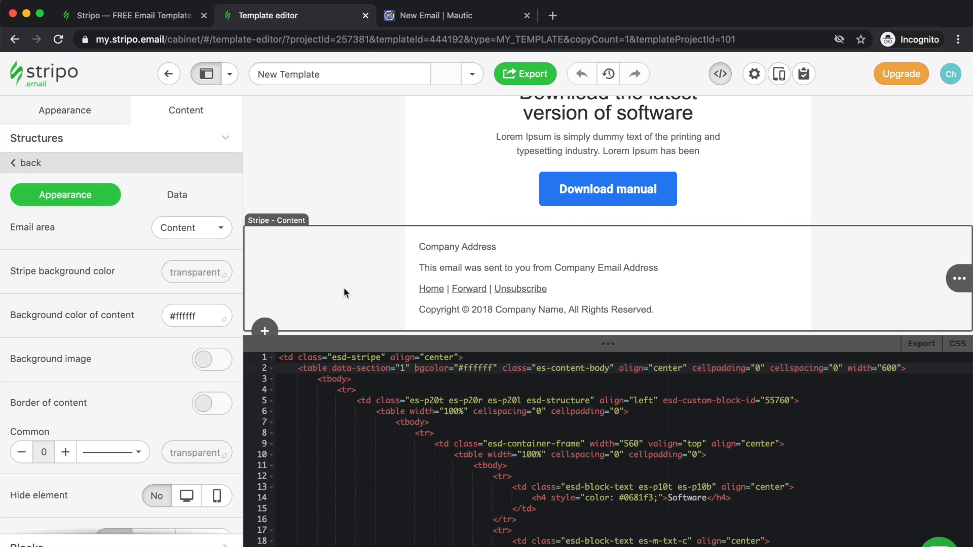
pyautogui.click(332, 368)
pyautogui.press('super+v')
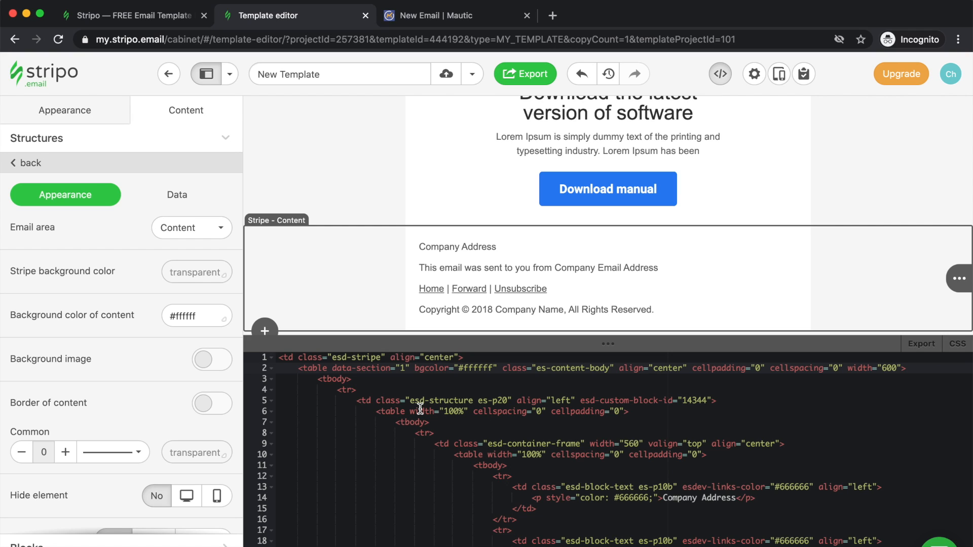
# Switch to Mautic, examine the slot types and the text slots inside the email's sections, and return to the Stripo template editor
pyautogui.click(429, 19)
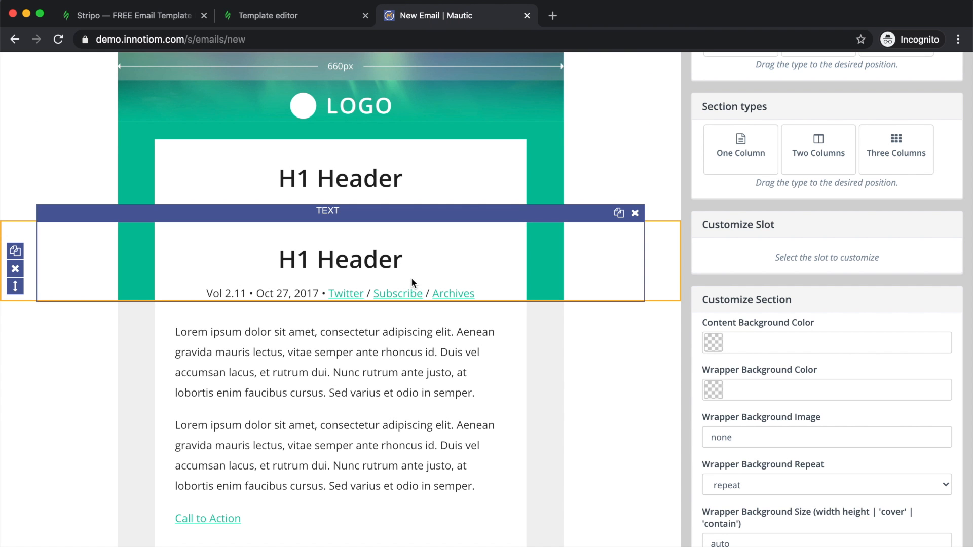
pyautogui.scroll(5, 825, 266)
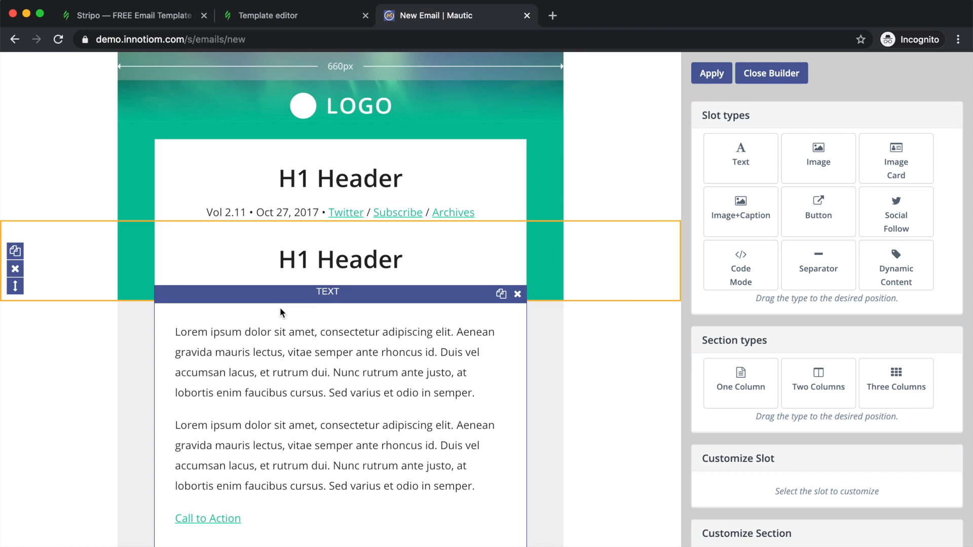
pyautogui.scroll(-5, 282, 248)
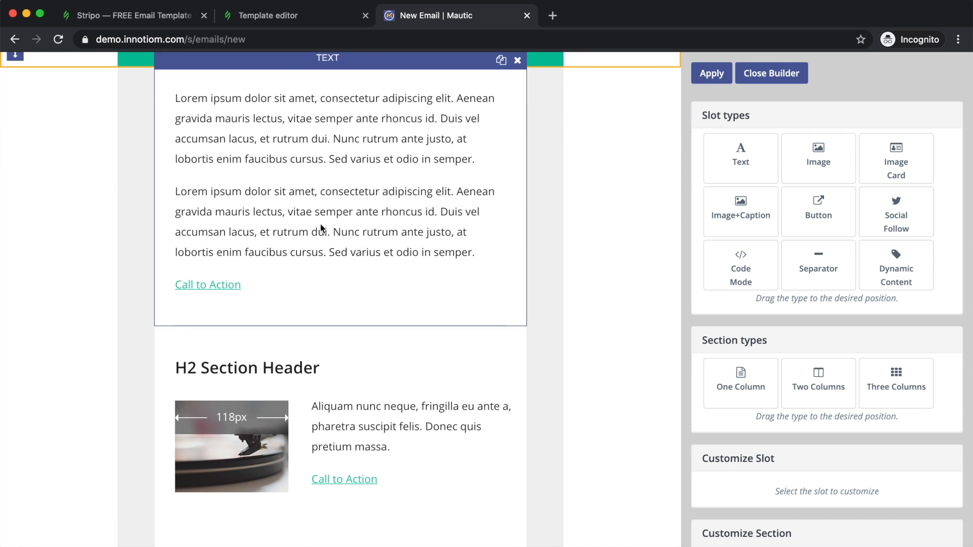
pyautogui.scroll(5, 321, 225)
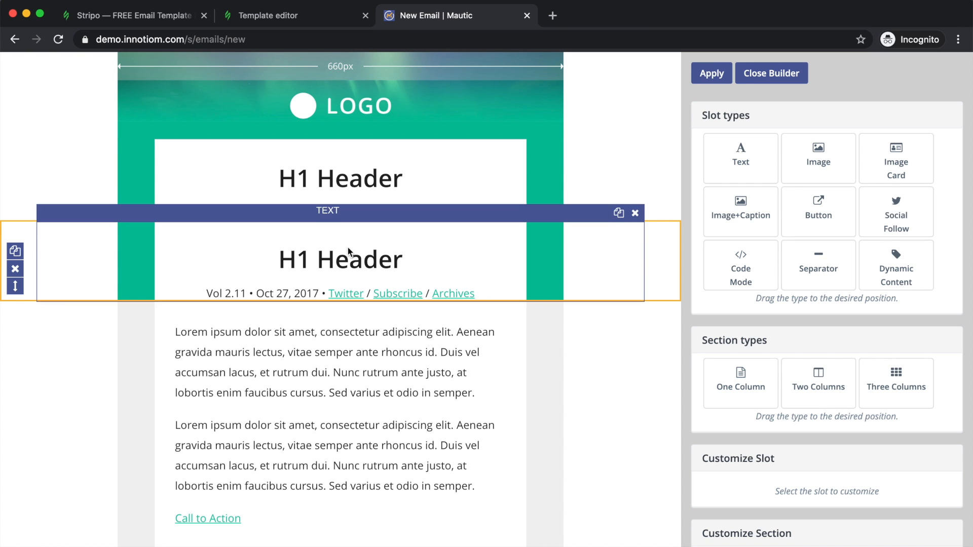
pyautogui.scroll(-15, 347, 257)
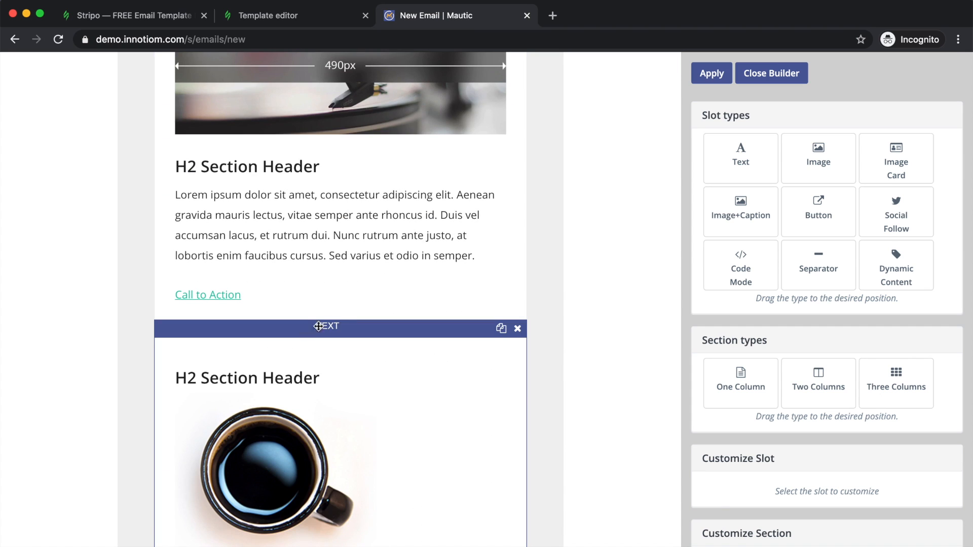
pyautogui.click(274, 15)
pyautogui.scroll(3, 312, 192)
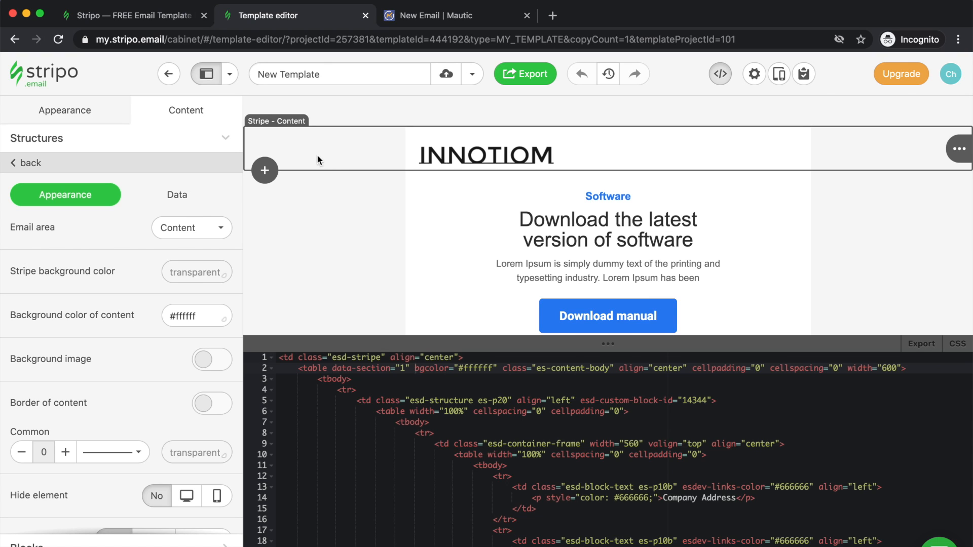
# Find the esd-container-frame cell in the logo stripe's code and add the attribute data-slot-container="1" to it
pyautogui.click(318, 157)
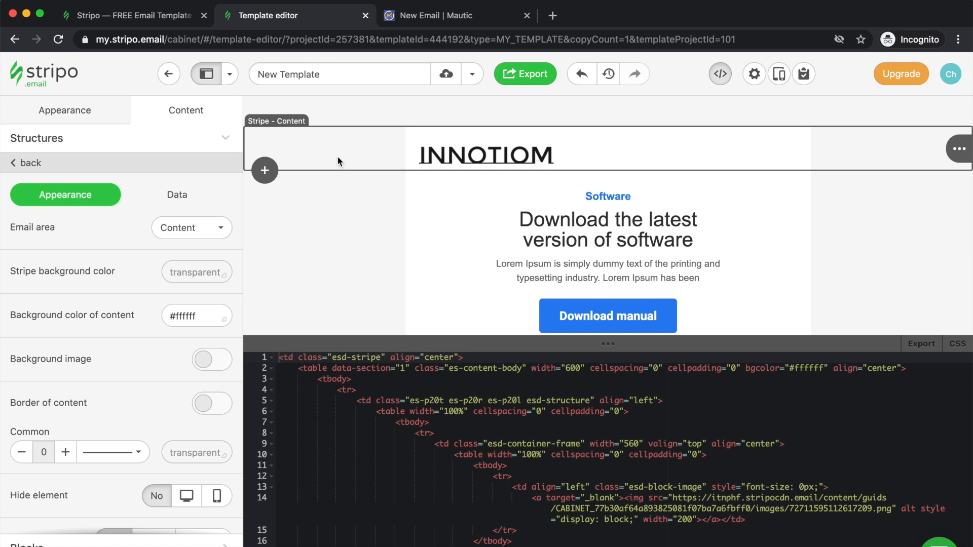
pyautogui.click(490, 443)
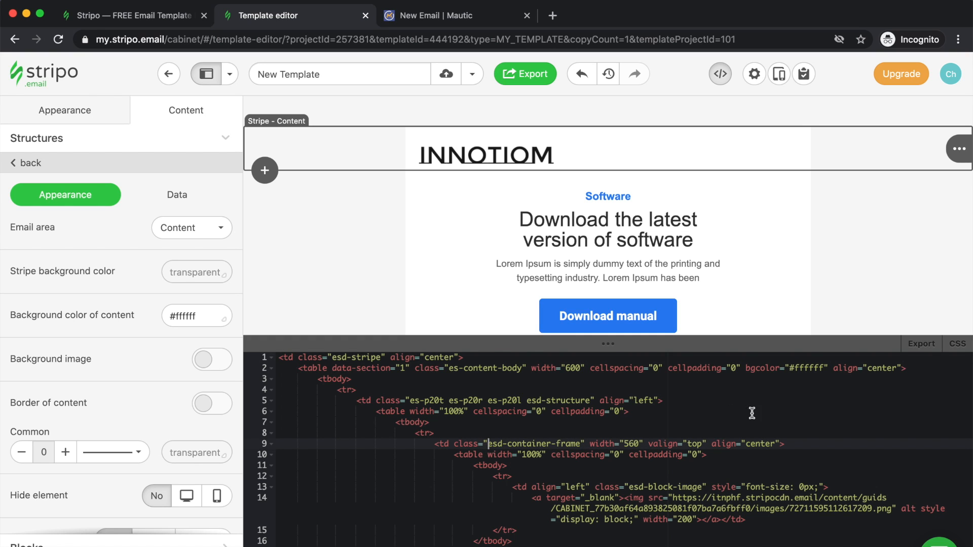
pyautogui.press('super+f')
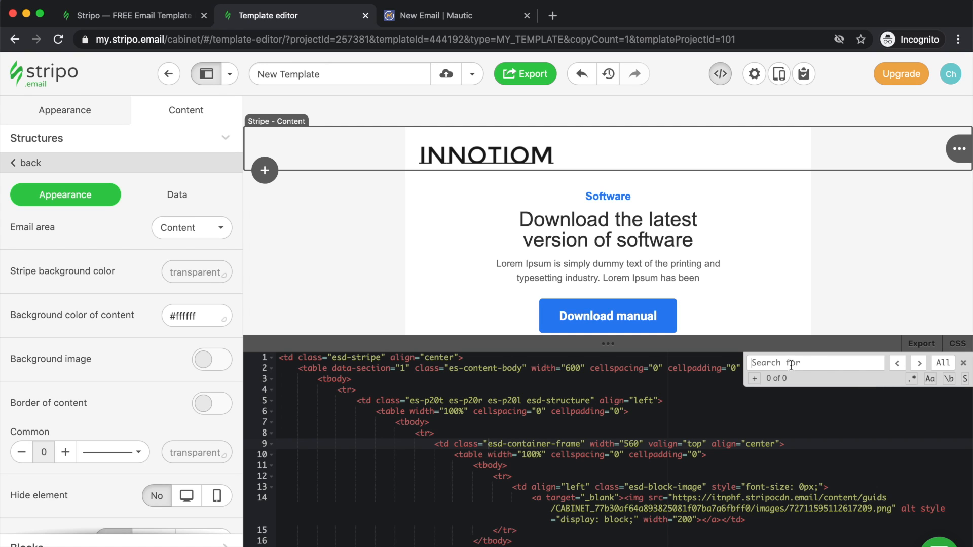
pyautogui.write('esd-container')
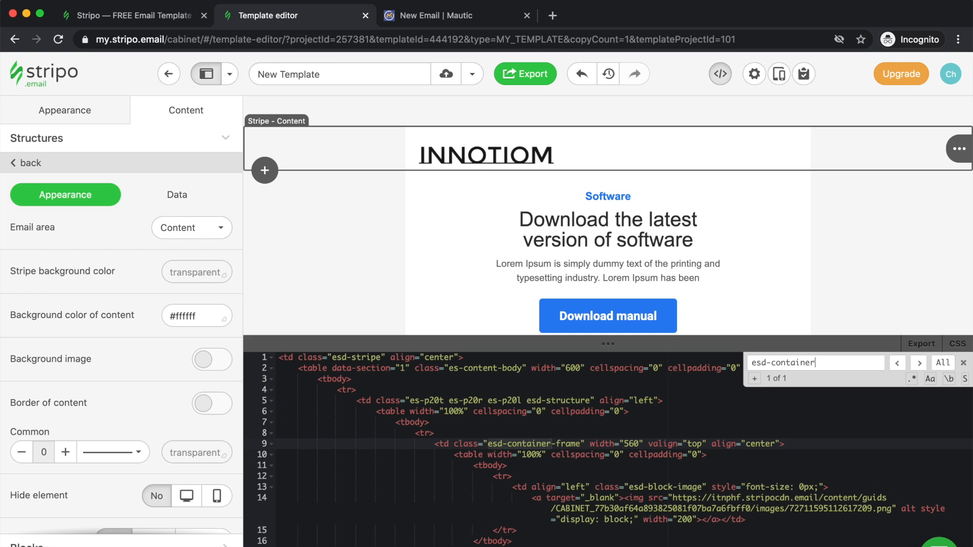
pyautogui.write('-frame')
pyautogui.click(455, 443)
pyautogui.write('data-')
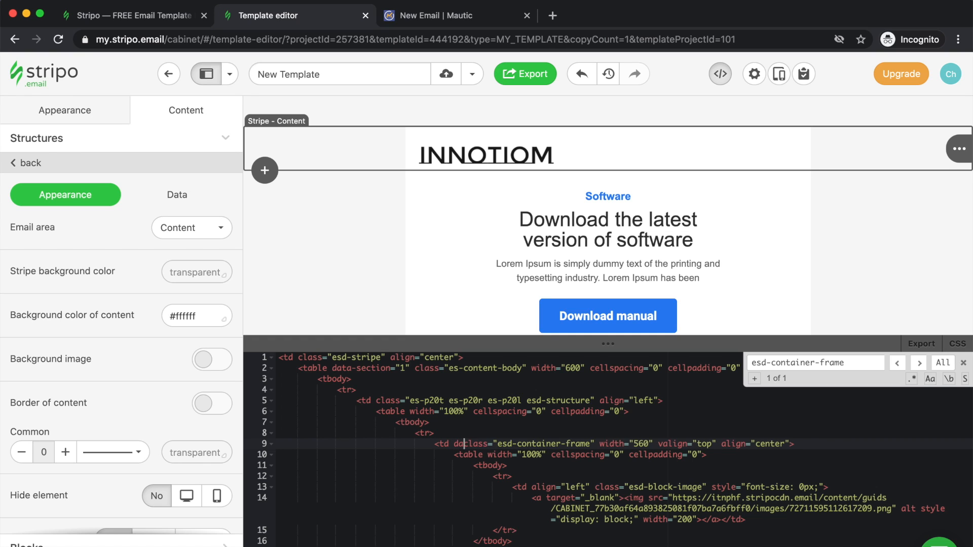
pyautogui.write('slot-container')
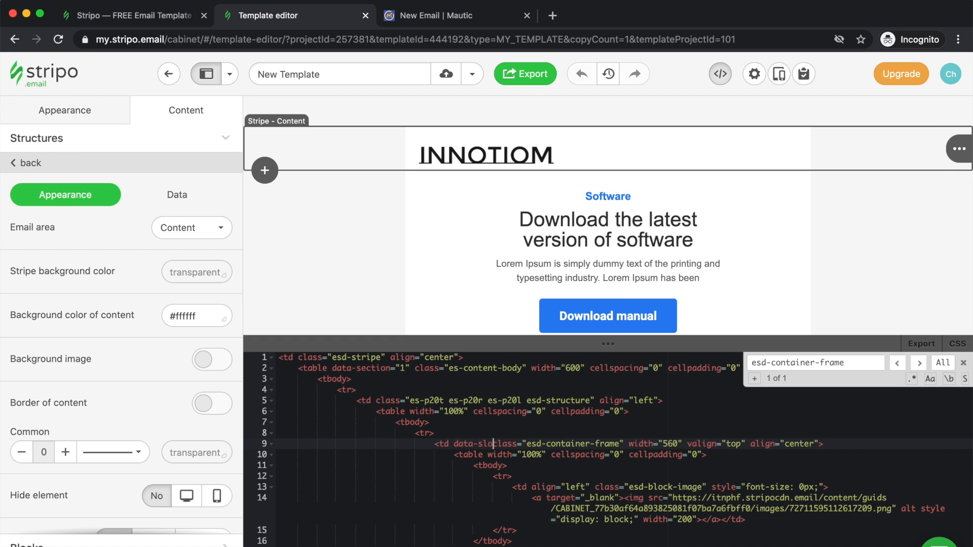
pyautogui.write('="1"')
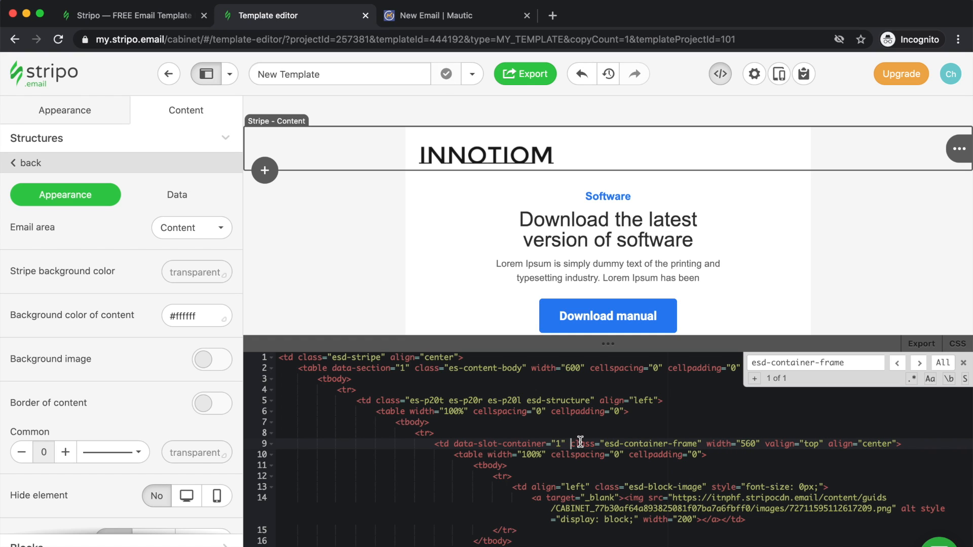
# Wrap the inner table of the logo stripe's slot container cell in a <div data-slot="text"> element and copy its opening tag
pyautogui.scroll(-2, 580, 441)
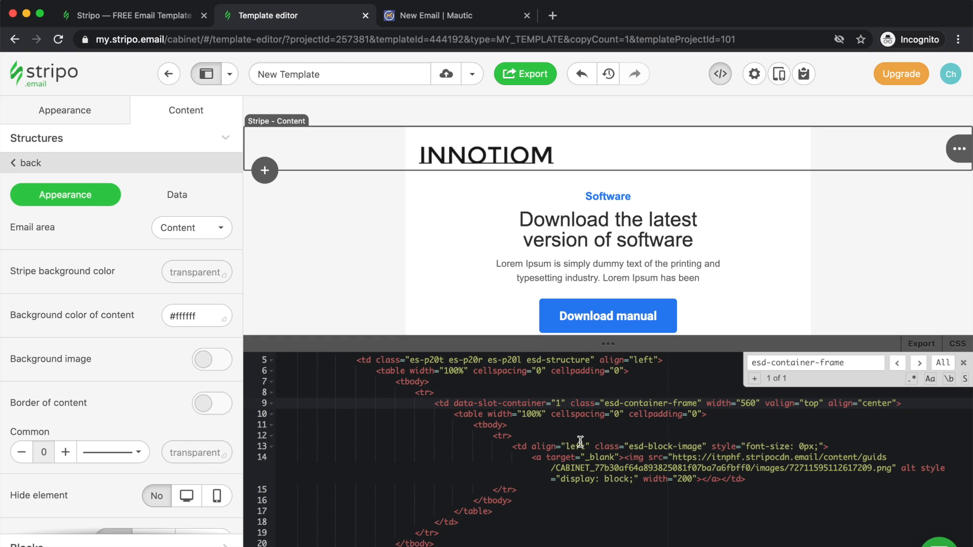
pyautogui.click(454, 414)
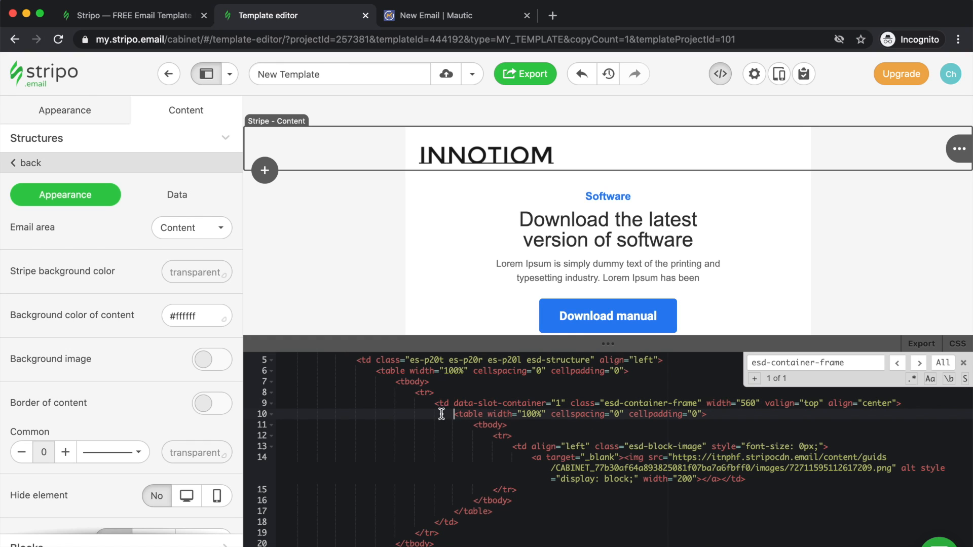
pyautogui.click(272, 415)
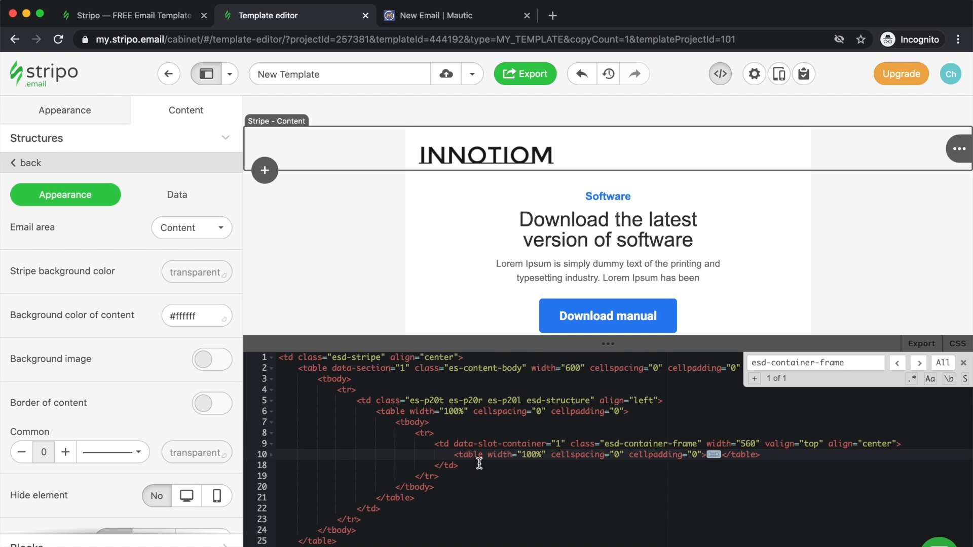
pyautogui.press('Return')
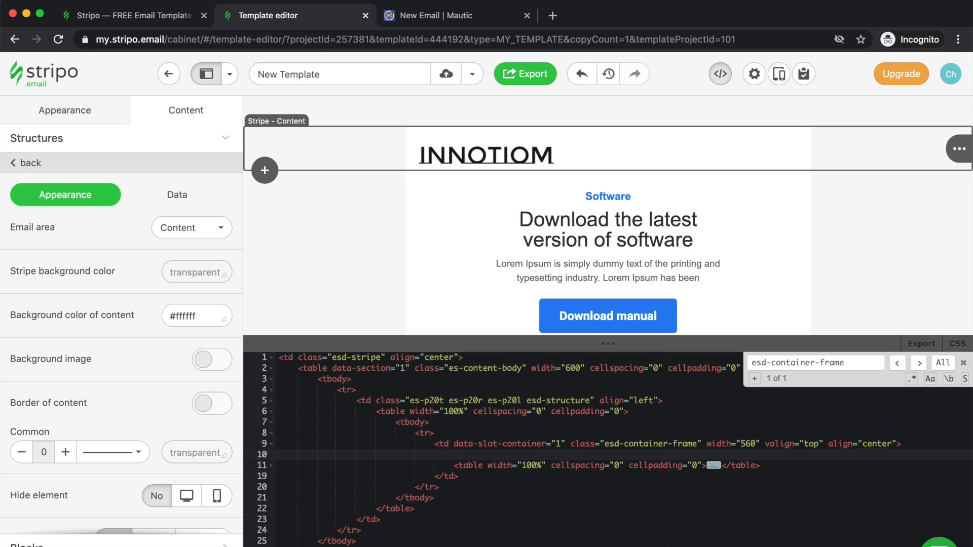
pyautogui.write('<div data-slot="text"')
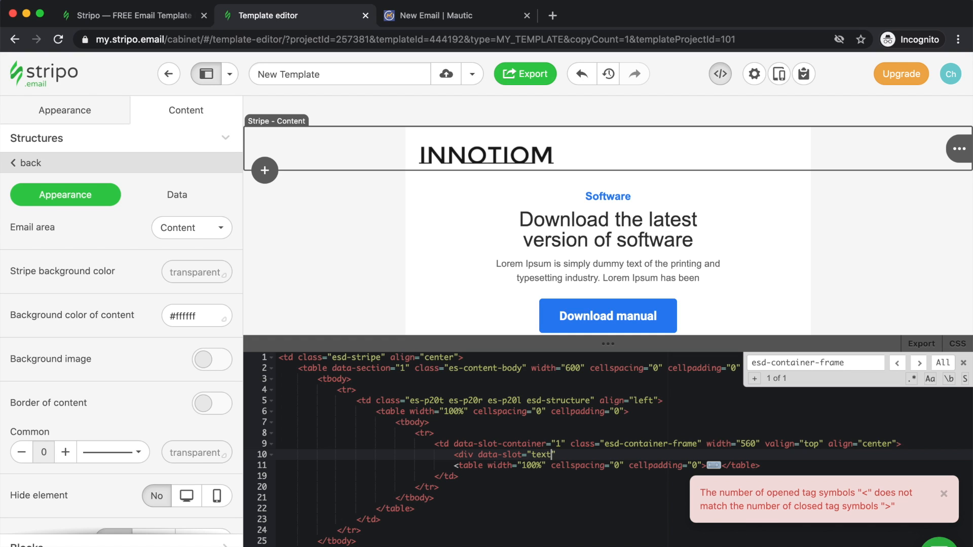
pyautogui.write('>')
pyautogui.press('super+x')
pyautogui.press('Down')
pyautogui.press('super+Right')
pyautogui.press('Return')
pyautogui.press('super+v')
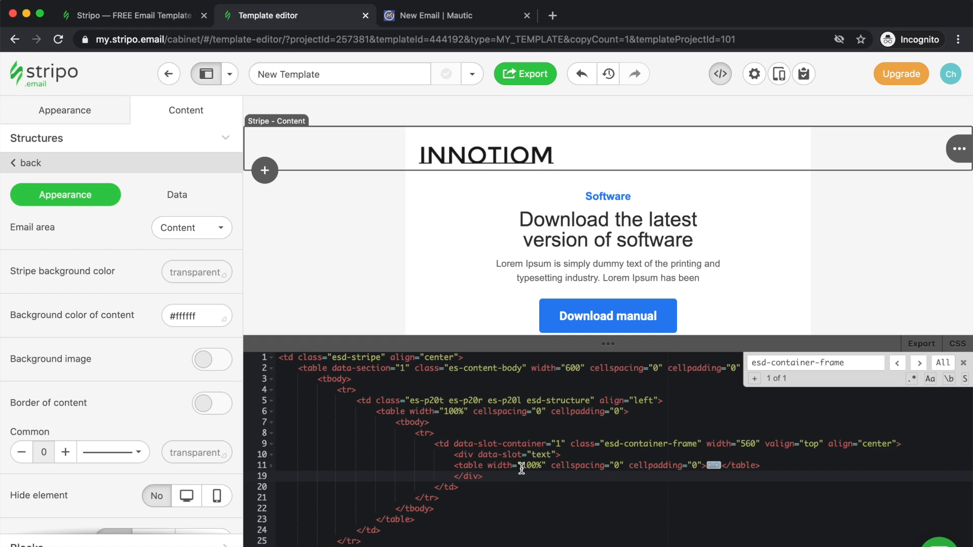
pyautogui.click(566, 455)
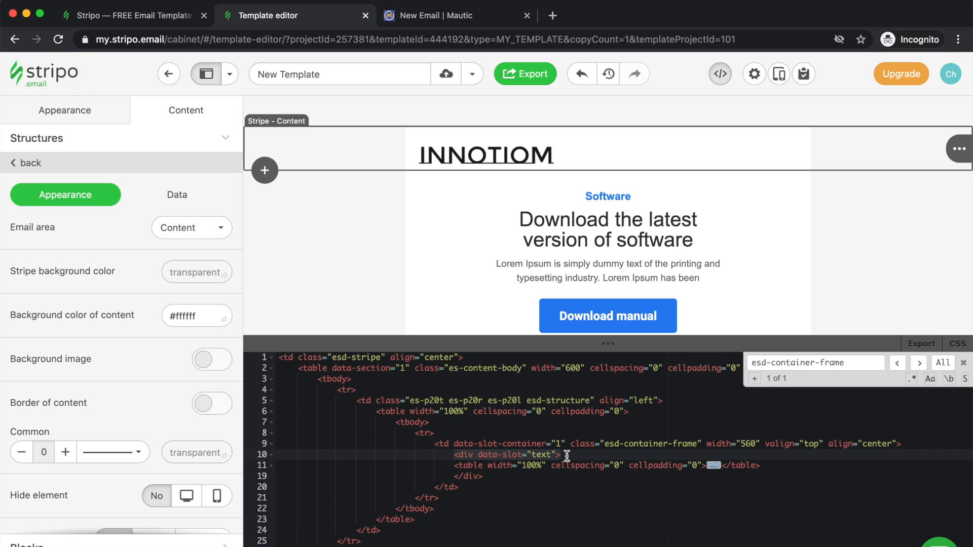
pyautogui.click(490, 476)
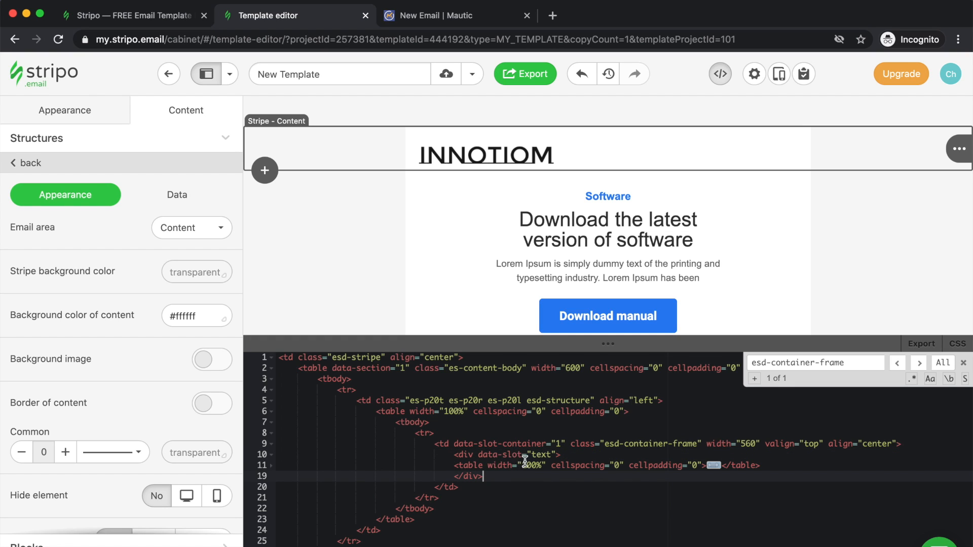
pyautogui.click(478, 444)
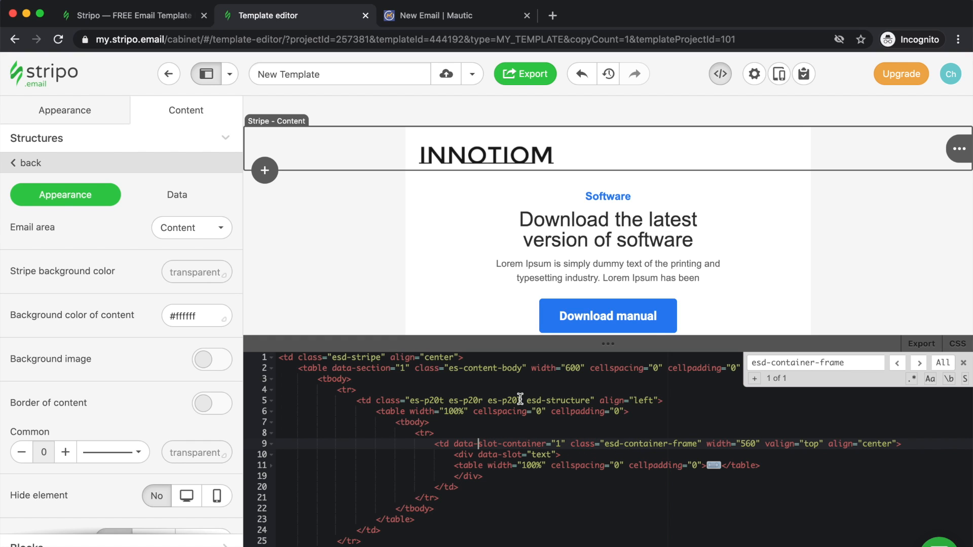
# Add the attribute data-slot-container="1" to the esd-container-frame cell of the download banner stripe
pyautogui.click(356, 284)
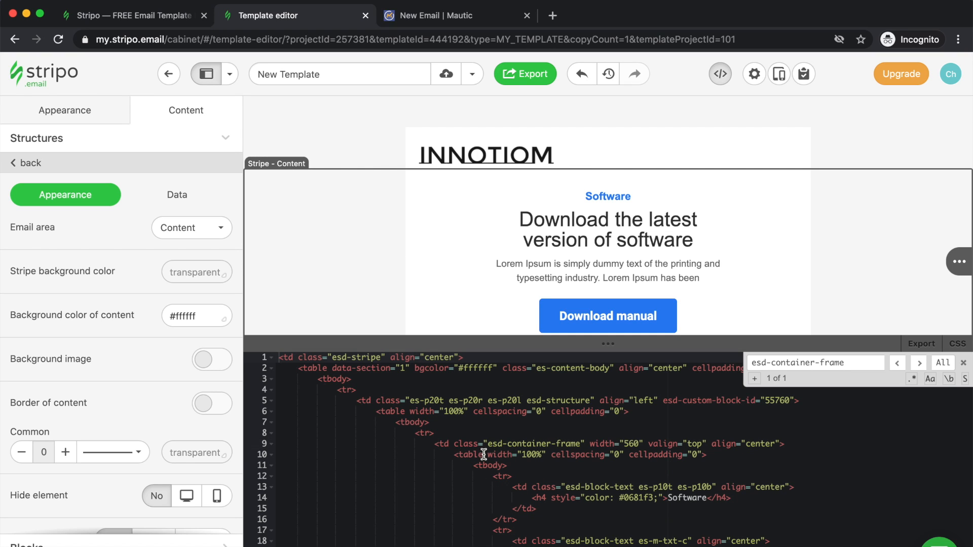
pyautogui.click(454, 443)
pyautogui.write('data-')
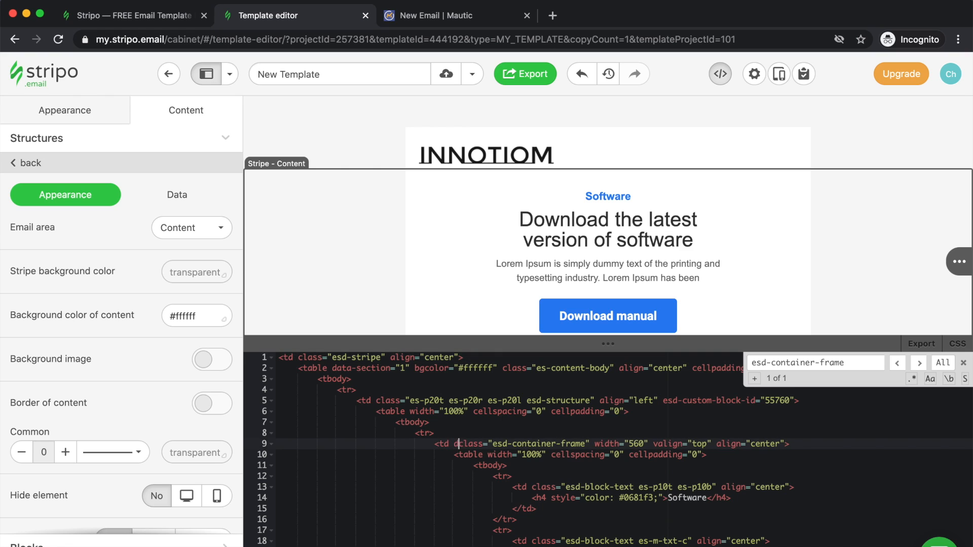
pyautogui.write('slot-container')
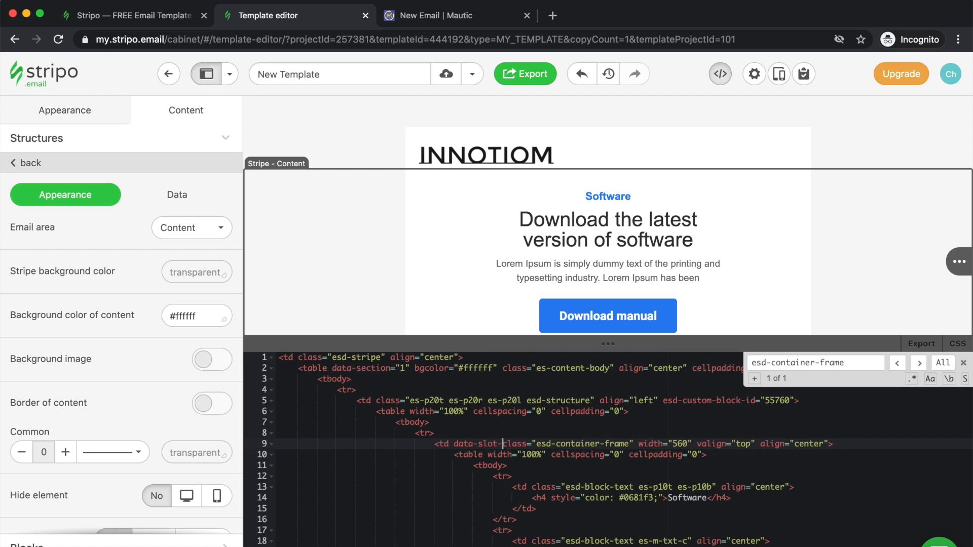
pyautogui.write('="1"')
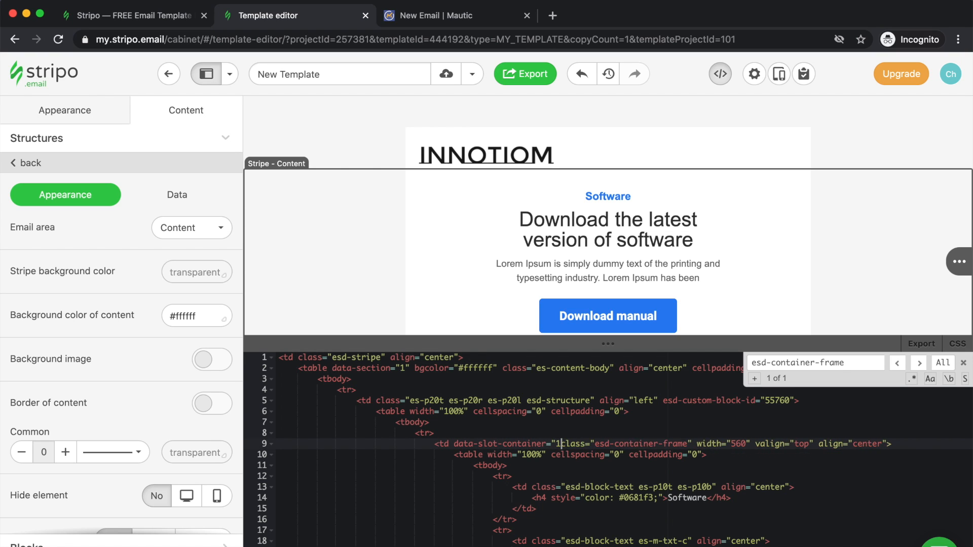
# Wrap the inner table of the download banner stripe's slot container cell in a <div data-slot="text"> element
pyautogui.click(272, 457)
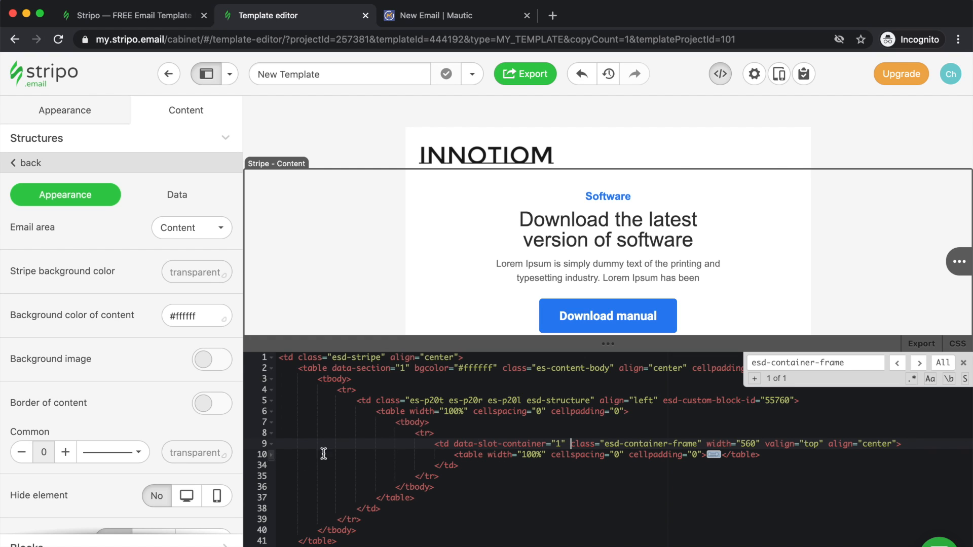
pyautogui.click(453, 456)
pyautogui.press('Return')
pyautogui.press('Up')
pyautogui.press('super+v')
pyautogui.press('Down')
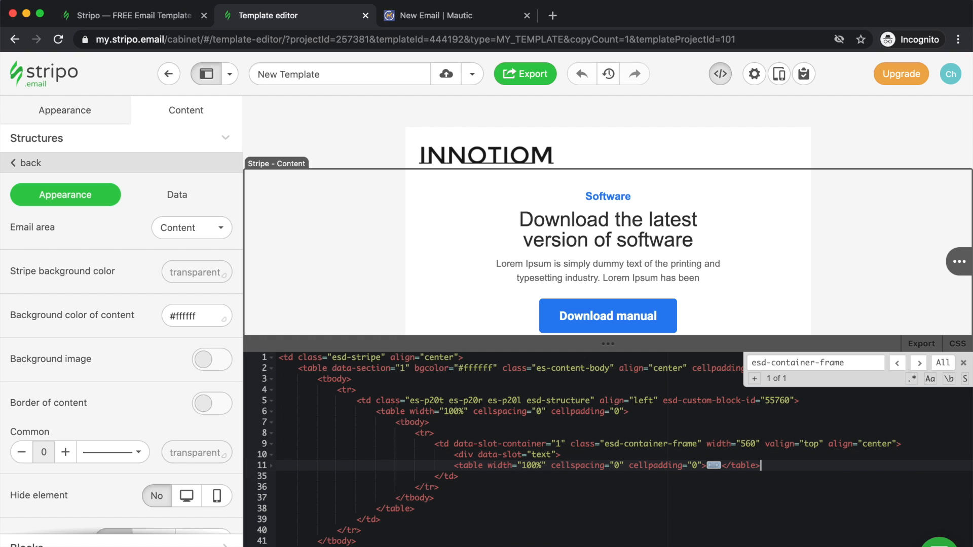
pyautogui.press('Return')
pyautogui.write('</div>')
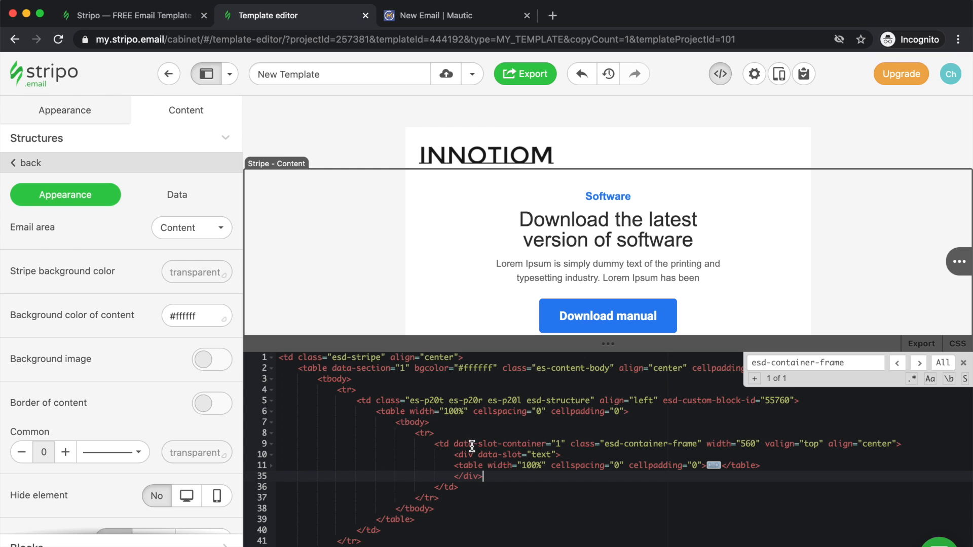
# Add the attribute datq-slot-container="1" to the esd-container-frame cell of the company address footer stripe
pyautogui.scroll(-3, 348, 251)
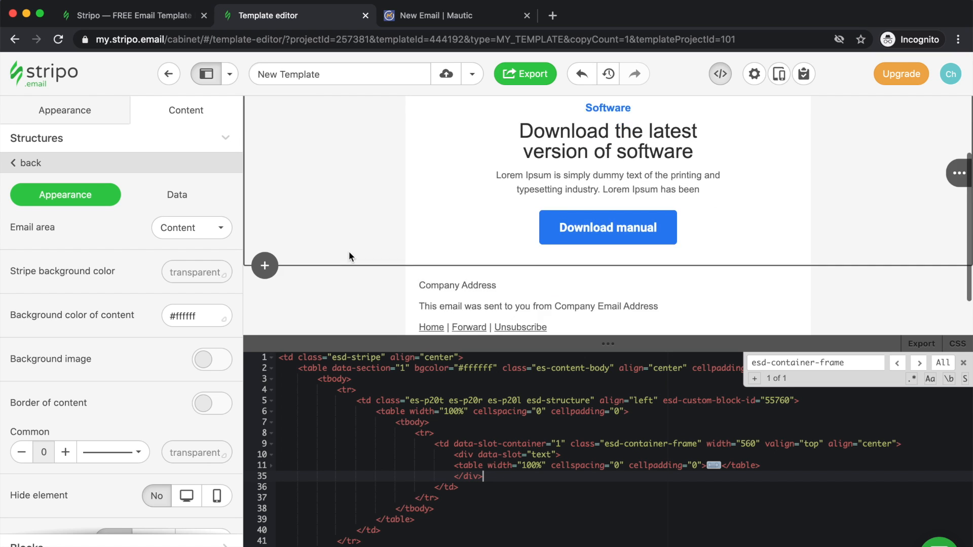
pyautogui.click(295, 271)
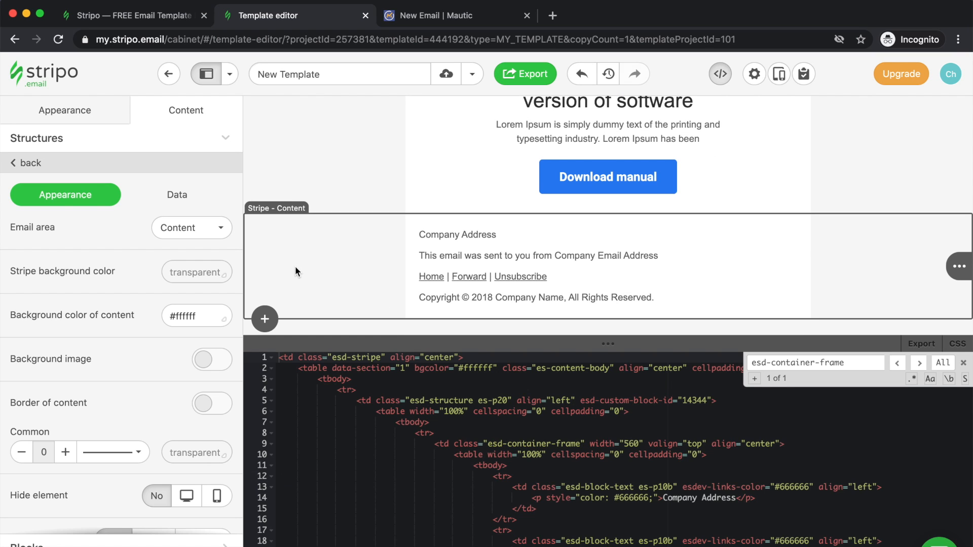
pyautogui.click(433, 400)
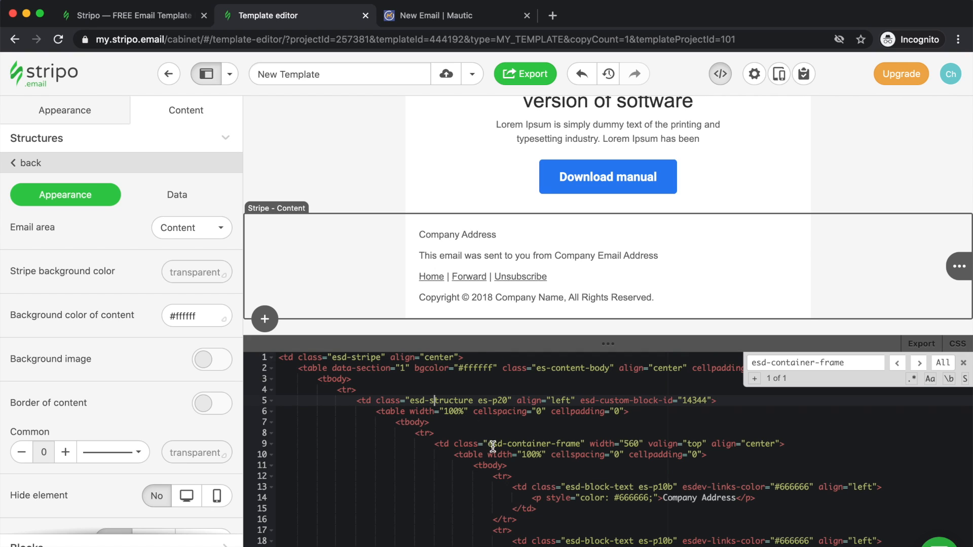
pyautogui.click(453, 444)
pyautogui.write('data-slot-conta')
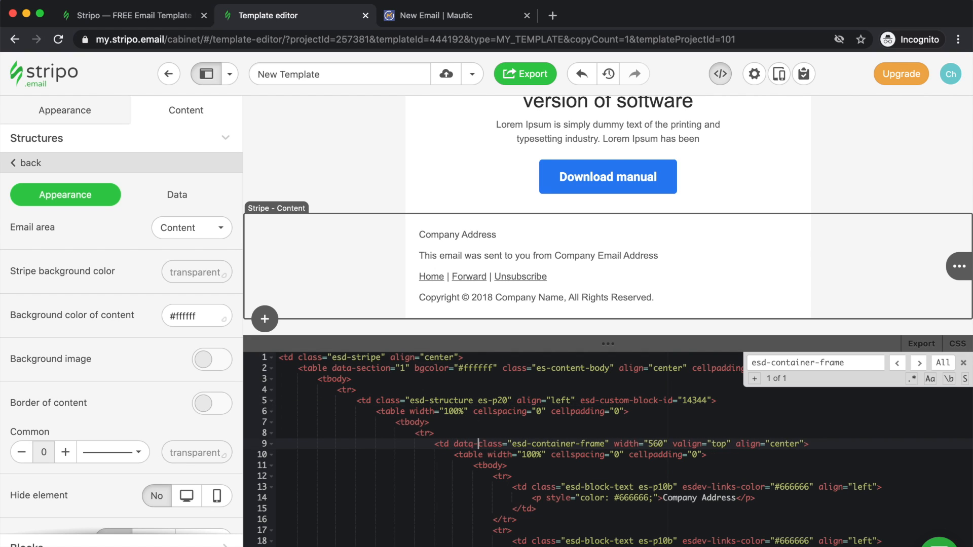
pyautogui.write('iner="1"')
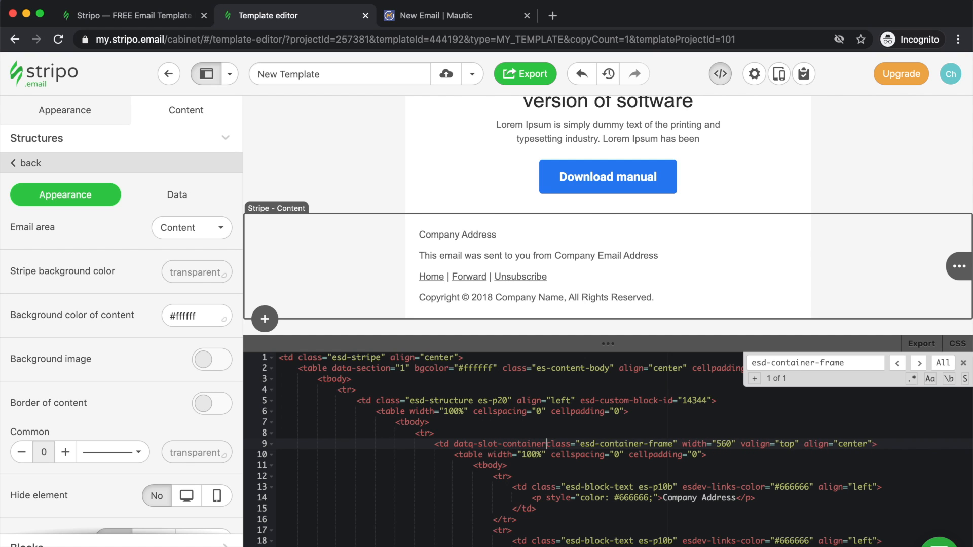
# Wrap the inner table of the footer stripe's container cell in a <div data-slot="text"> element
pyautogui.click(454, 455)
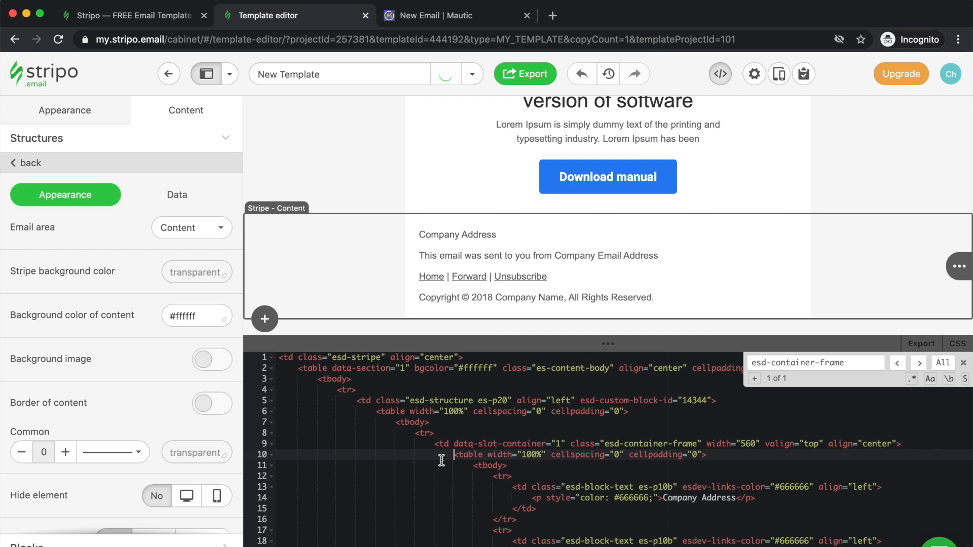
pyautogui.click(273, 455)
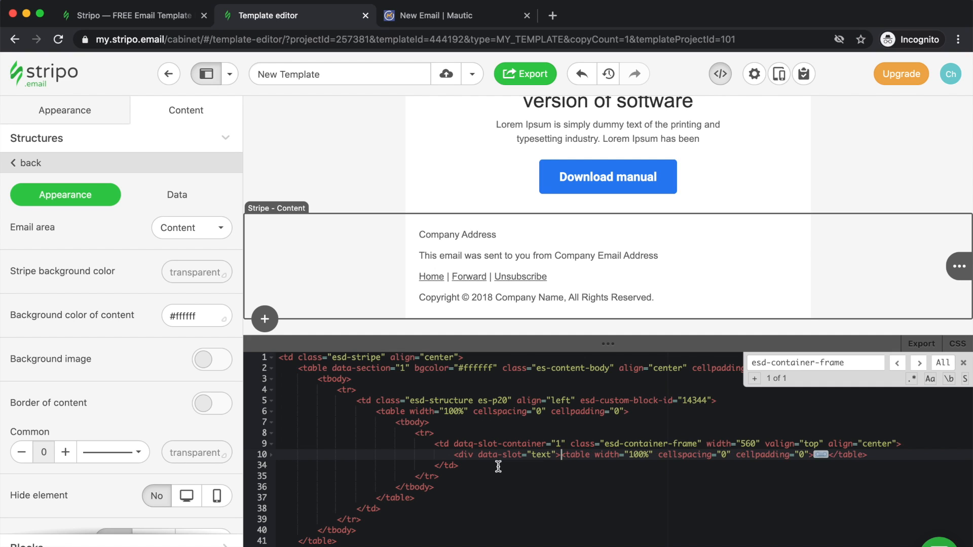
pyautogui.write('<div data-slot="text">')
pyautogui.press('Return')
pyautogui.write('</div>')
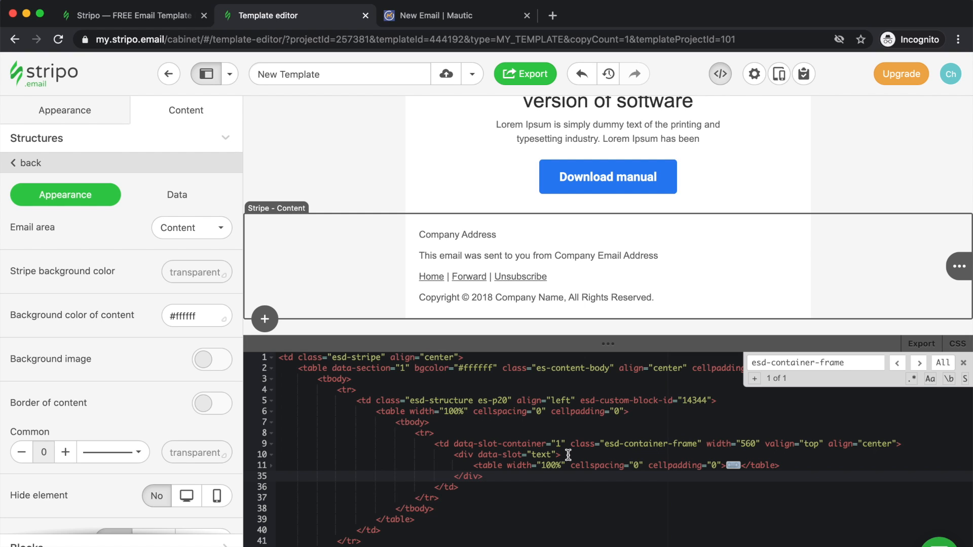
# Close the code editor and set the template's subject/title to {subject} in the email settings
pyautogui.click(717, 76)
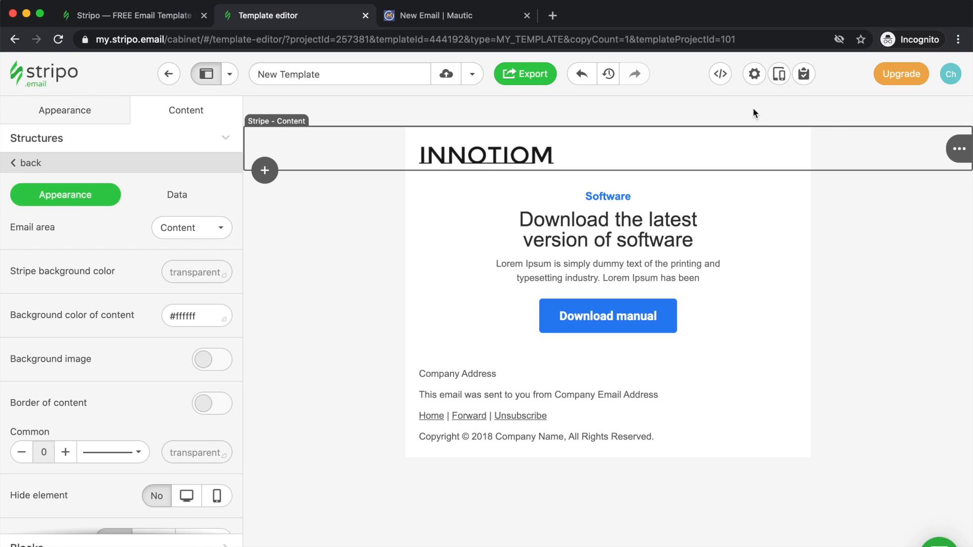
pyautogui.click(753, 75)
pyautogui.click(488, 145)
pyautogui.write('{')
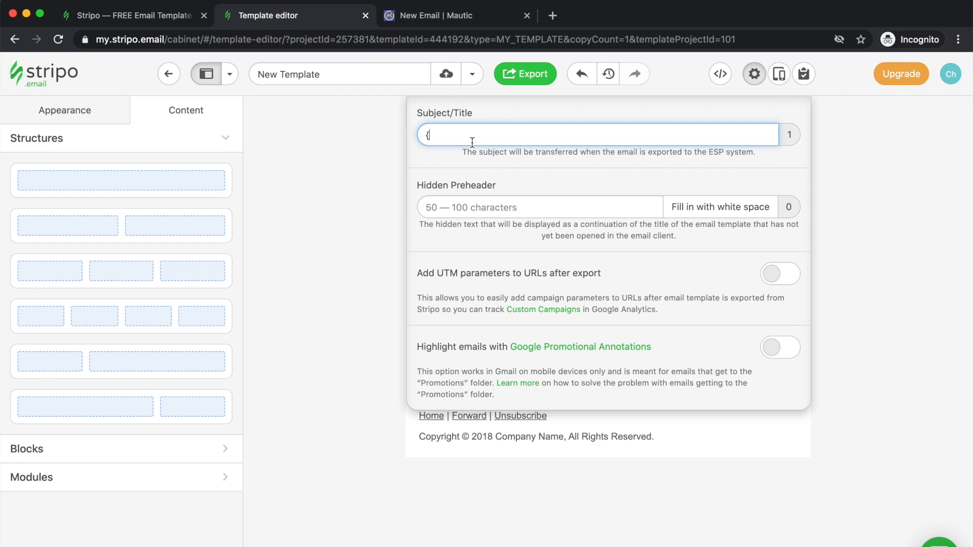
pyautogui.write('subject}')
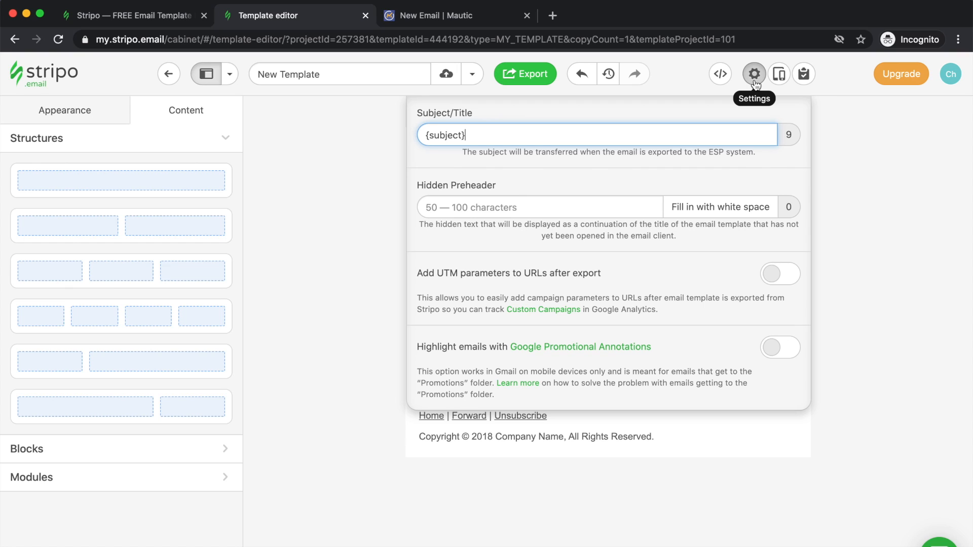
pyautogui.click(590, 102)
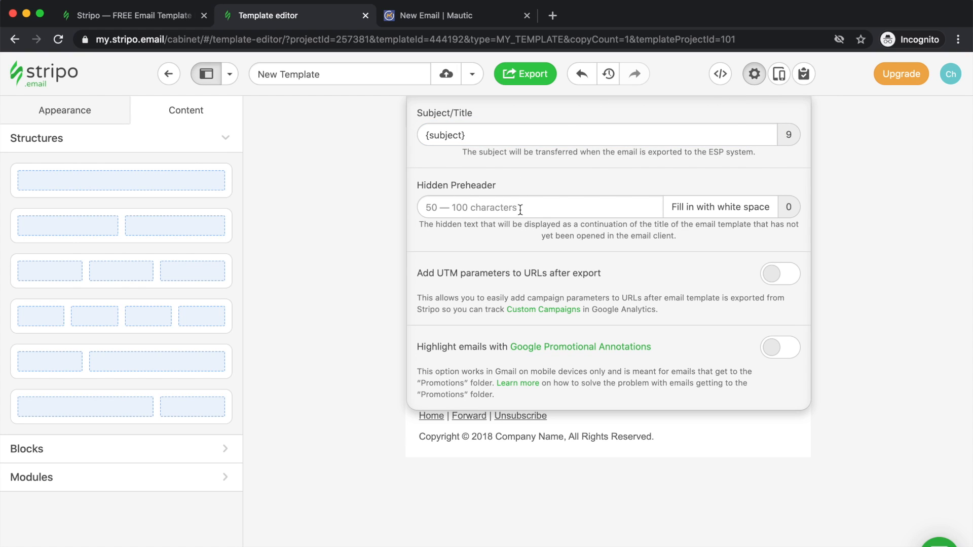
# Check the hidden preheader and subject fields, and close the email settings
pyautogui.click(498, 210)
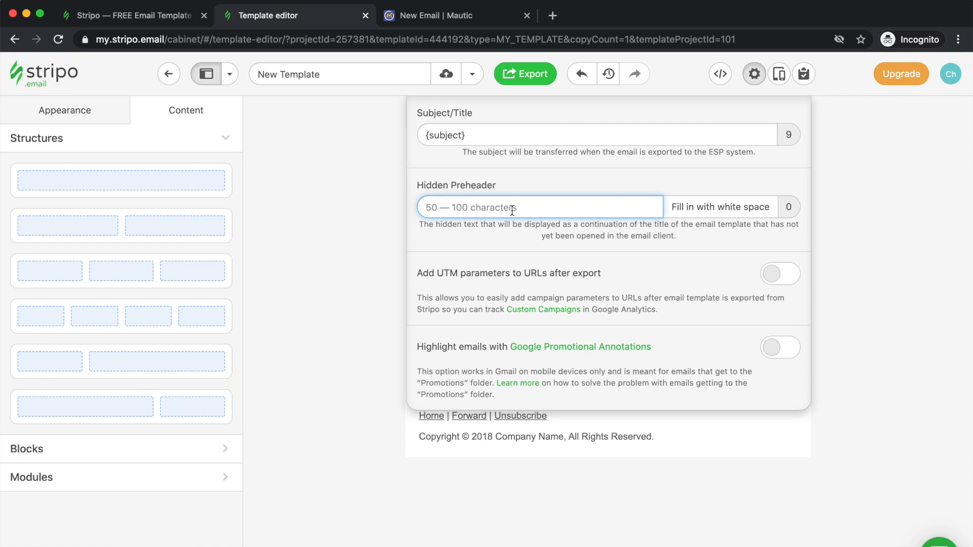
pyautogui.tripleClick(497, 143)
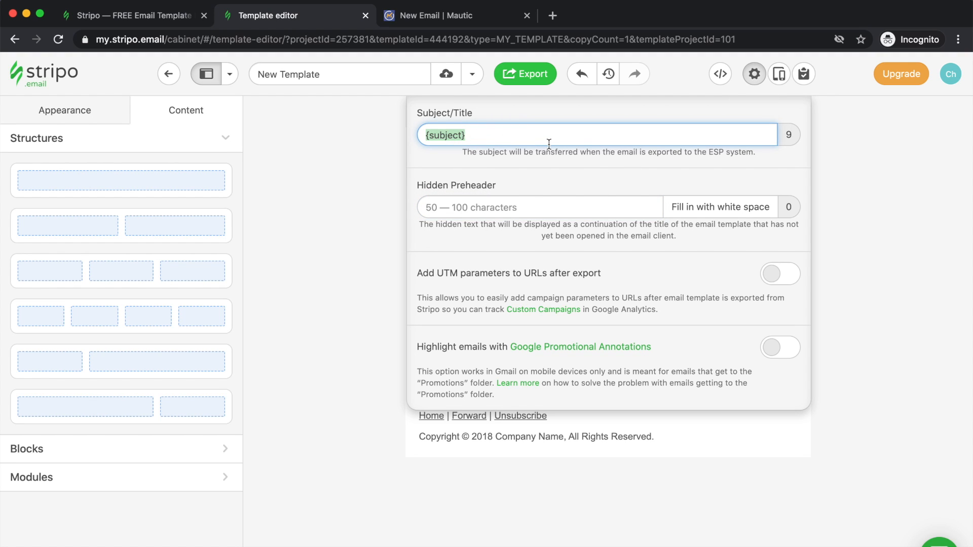
pyautogui.click(753, 73)
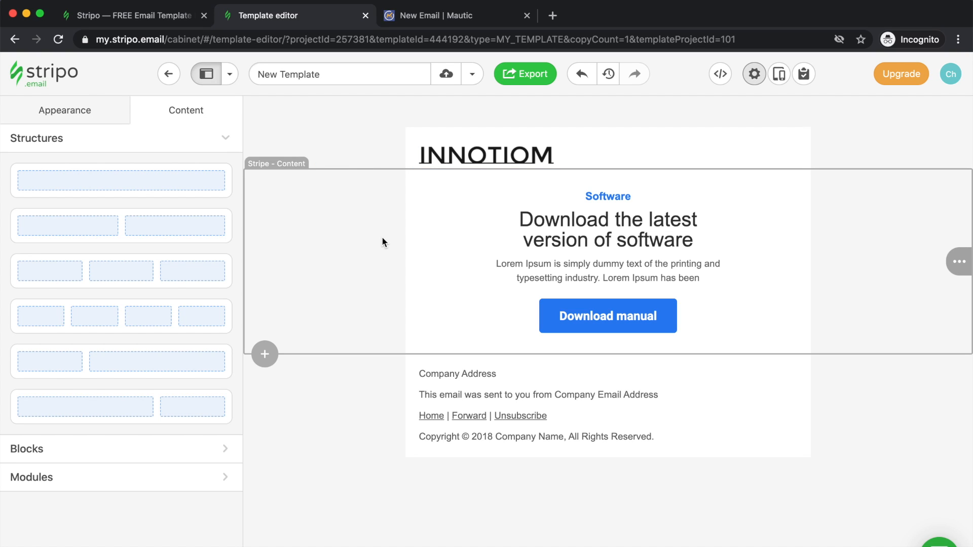
# Delete the Home and Forward links with their separators from the footer's link line, keeping only Unsubscribe
pyautogui.click(469, 399)
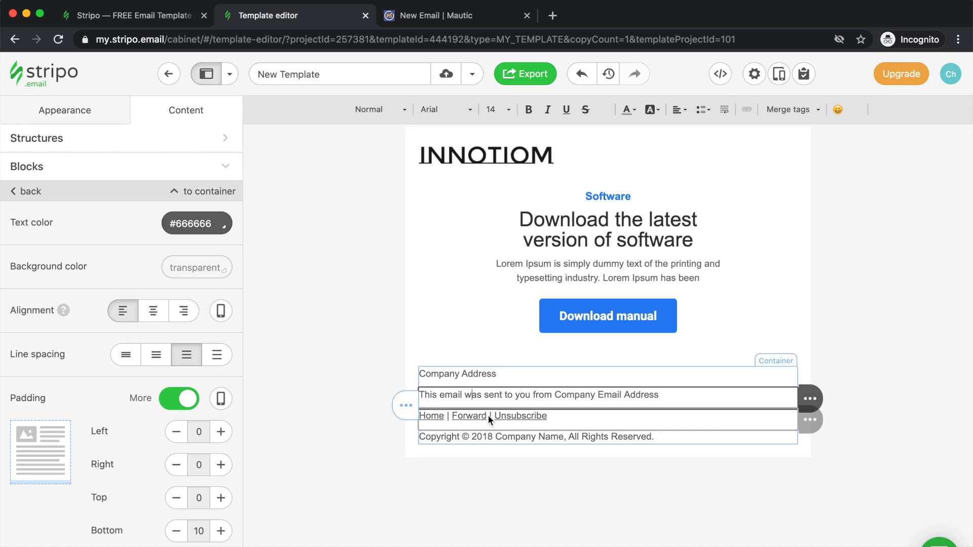
pyautogui.click(538, 418)
pyautogui.click(472, 417)
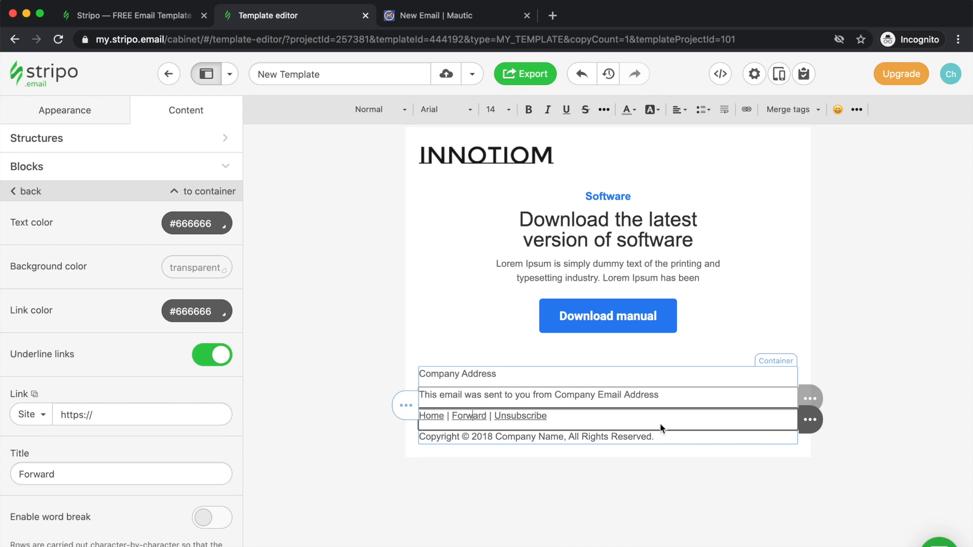
pyautogui.moveTo(811, 419)
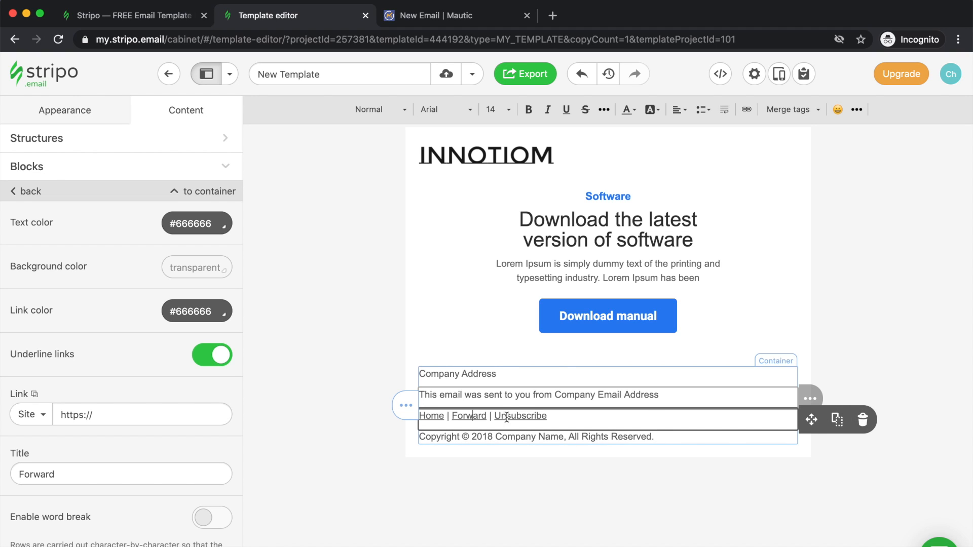
pyautogui.moveTo(492, 417); pyautogui.dragTo(420, 416)
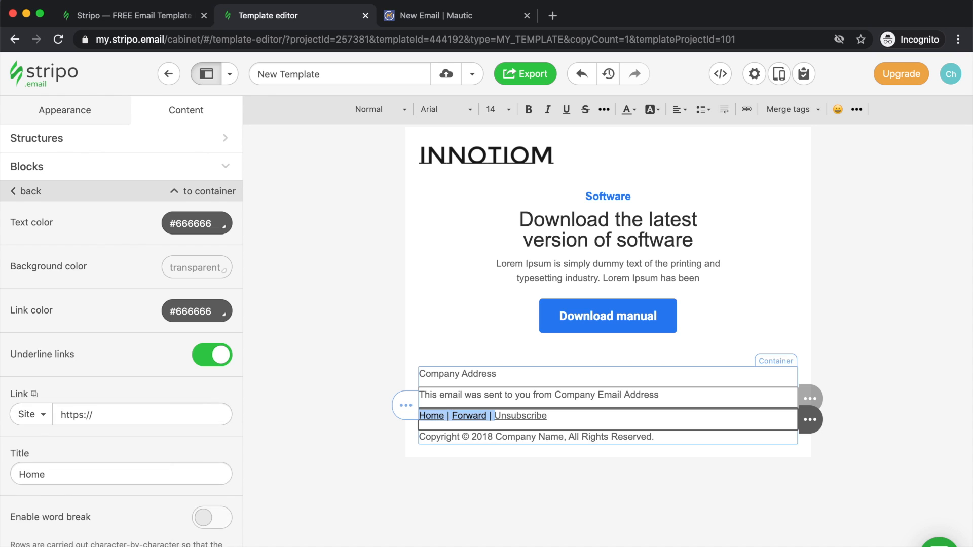
pyautogui.press('BackSpace')
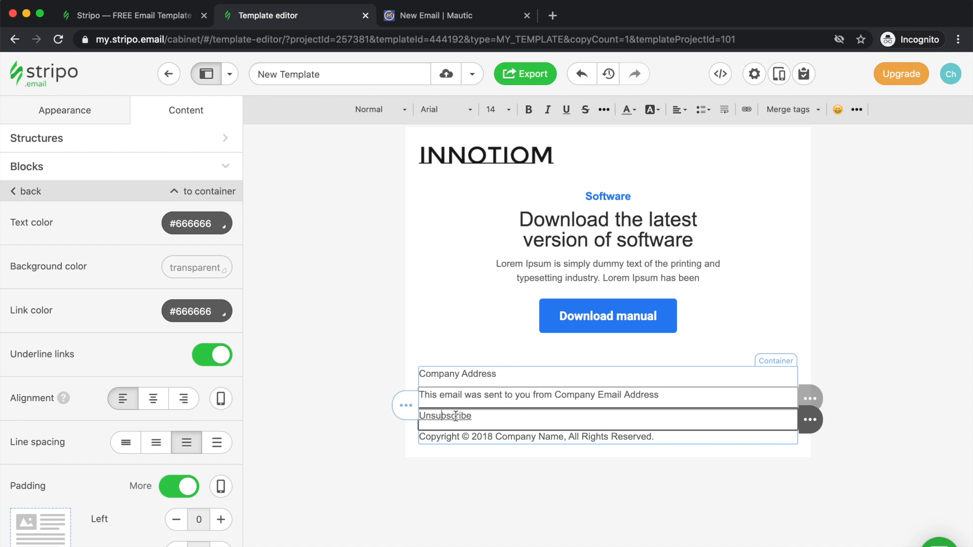
# Remove the existing link from the footer's Unsubscribe text and apply a fresh link to it
pyautogui.doubleClick(445, 415)
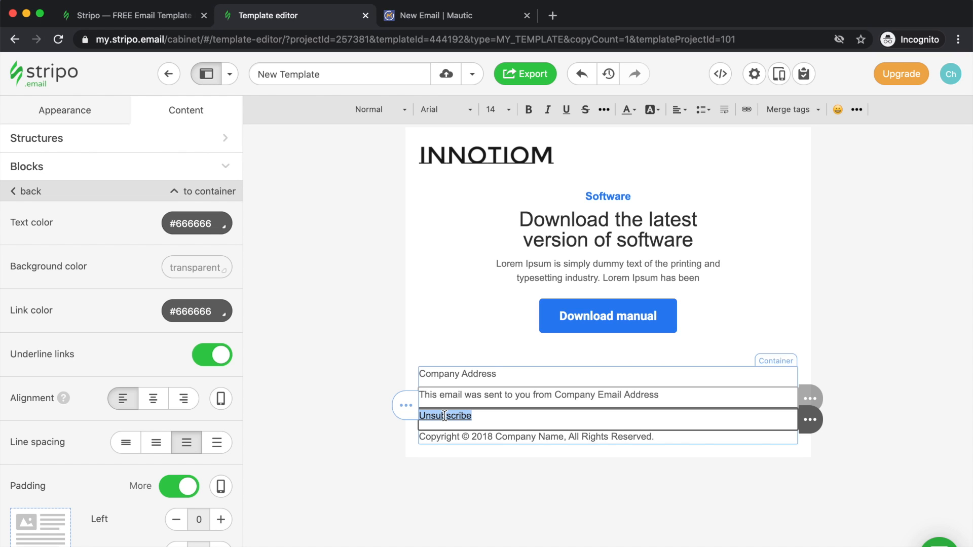
pyautogui.click(748, 110)
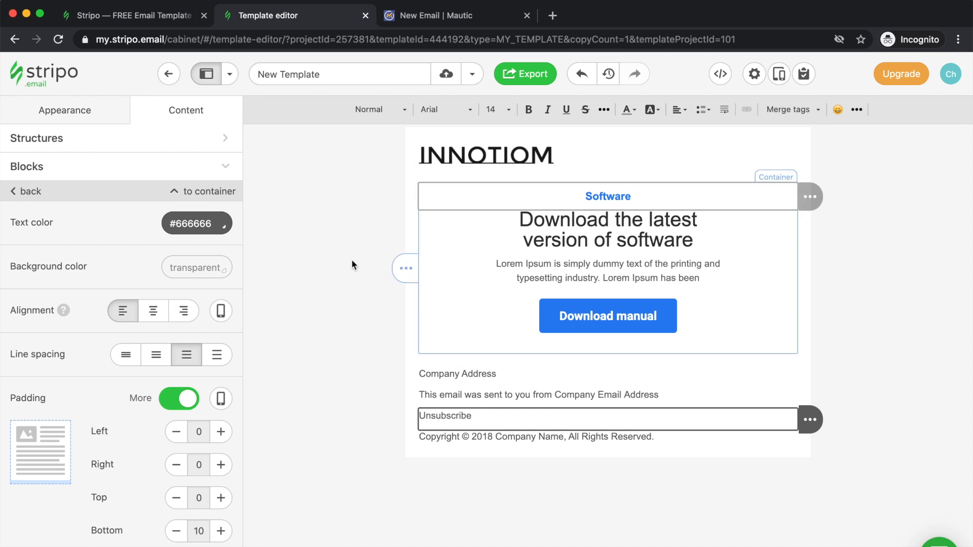
pyautogui.doubleClick(475, 416)
pyautogui.click(739, 107)
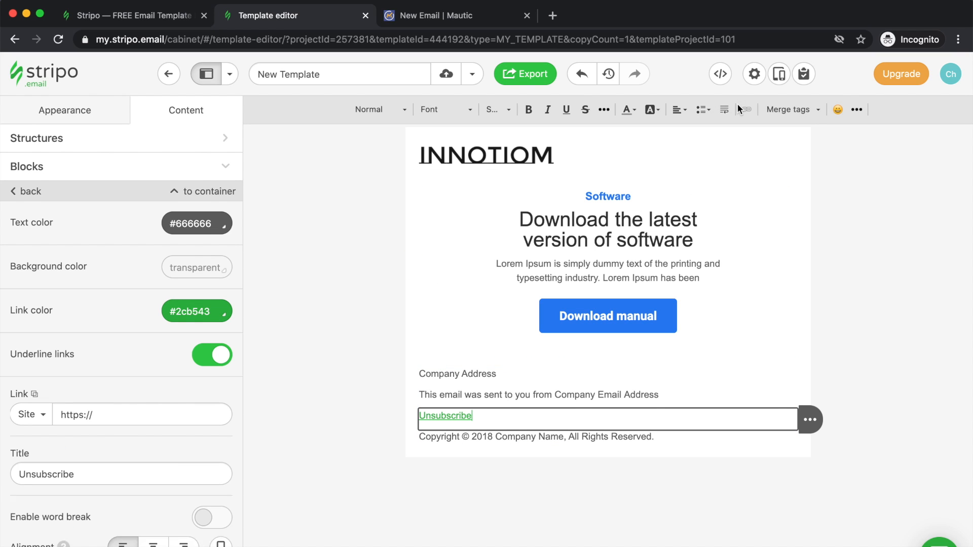
# Set the Unsubscribe link's type to Other and its address to {unsubscribe_url}, and leave the text block
pyautogui.scroll(-3, 92, 379)
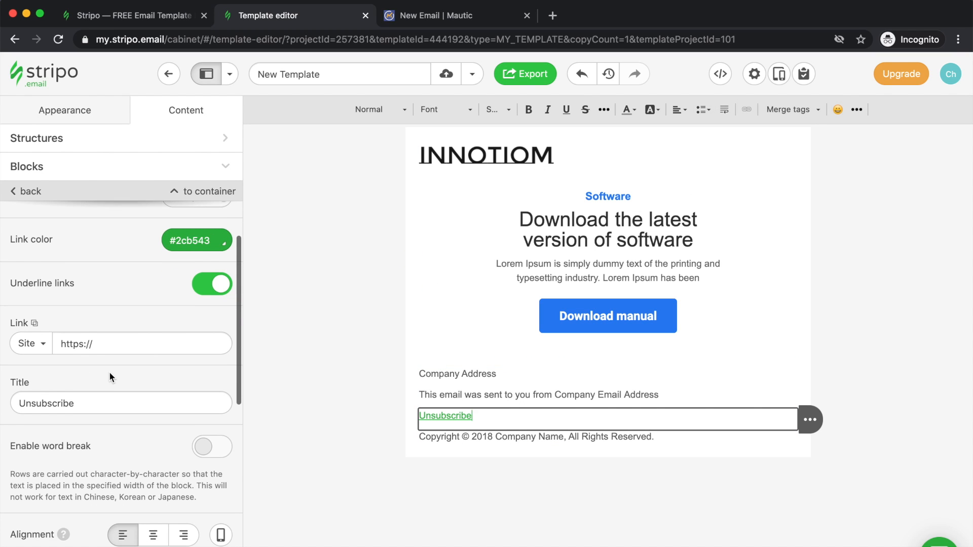
pyautogui.click(34, 346)
pyautogui.click(40, 524)
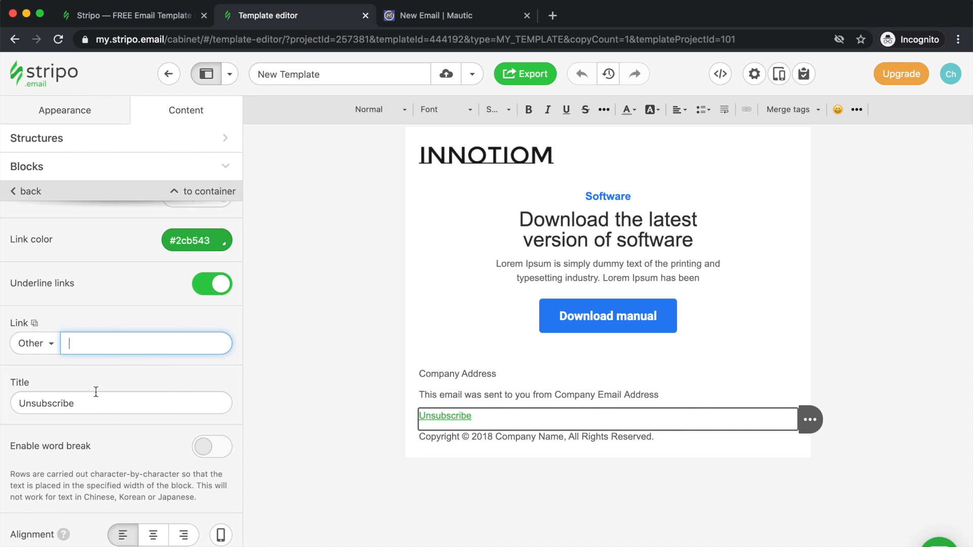
pyautogui.click(33, 347)
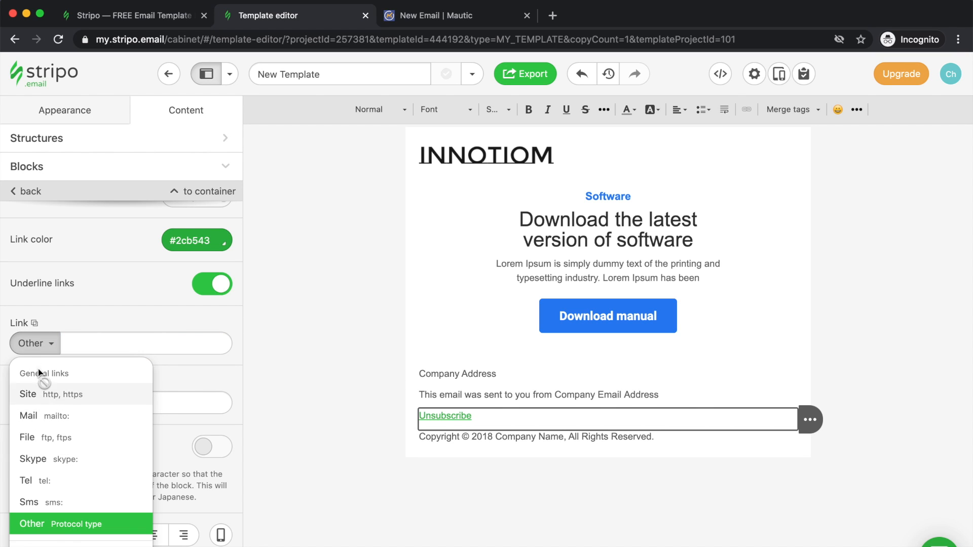
pyautogui.click(35, 524)
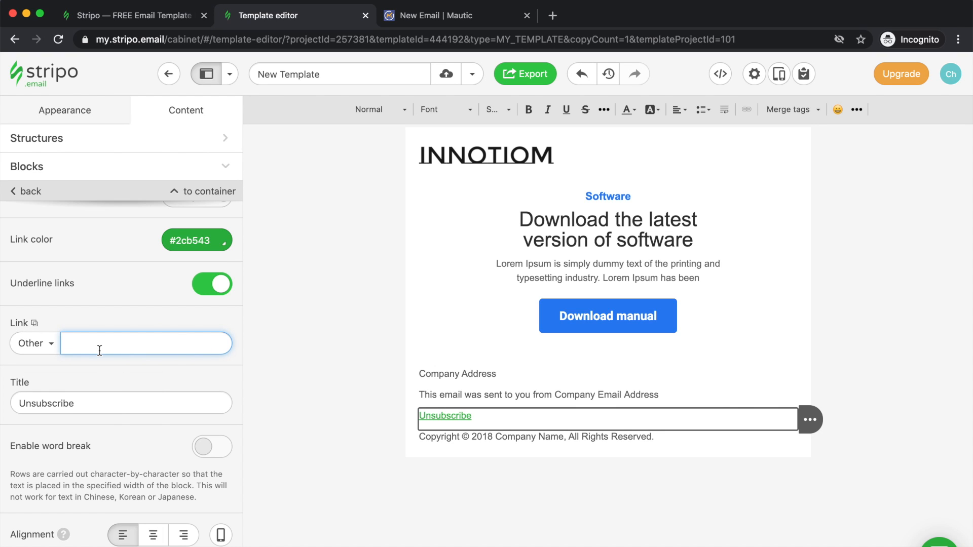
pyautogui.write('{unsubscribe_url}')
pyautogui.click(204, 380)
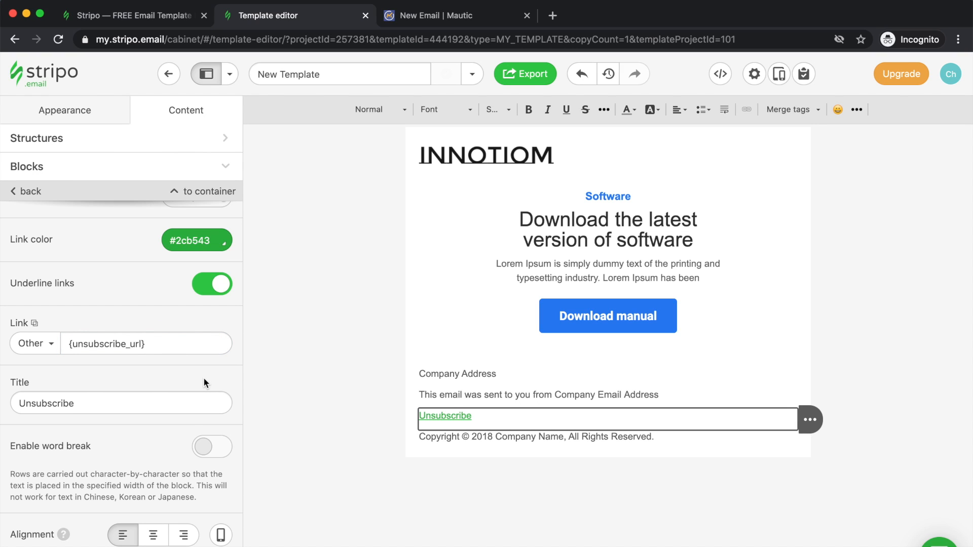
pyautogui.click(361, 339)
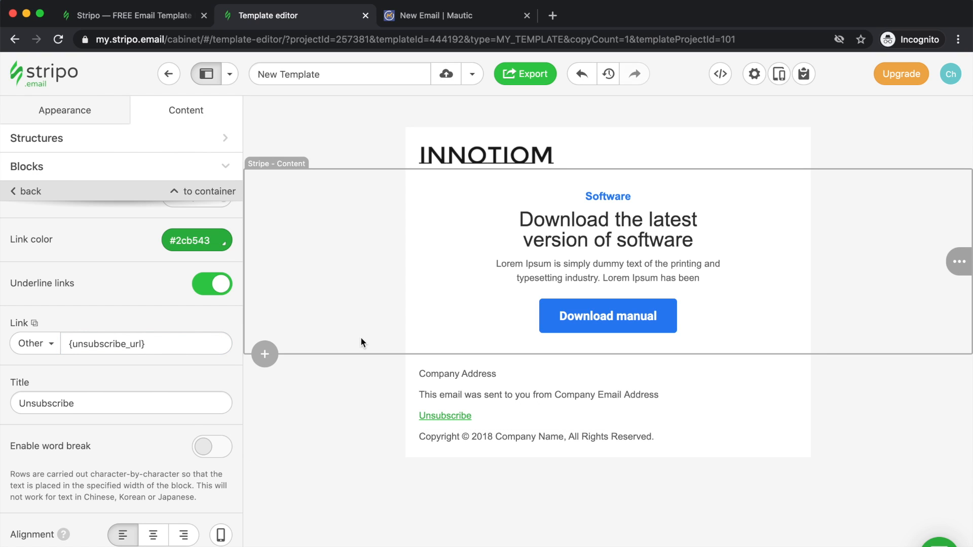
pyautogui.click(361, 336)
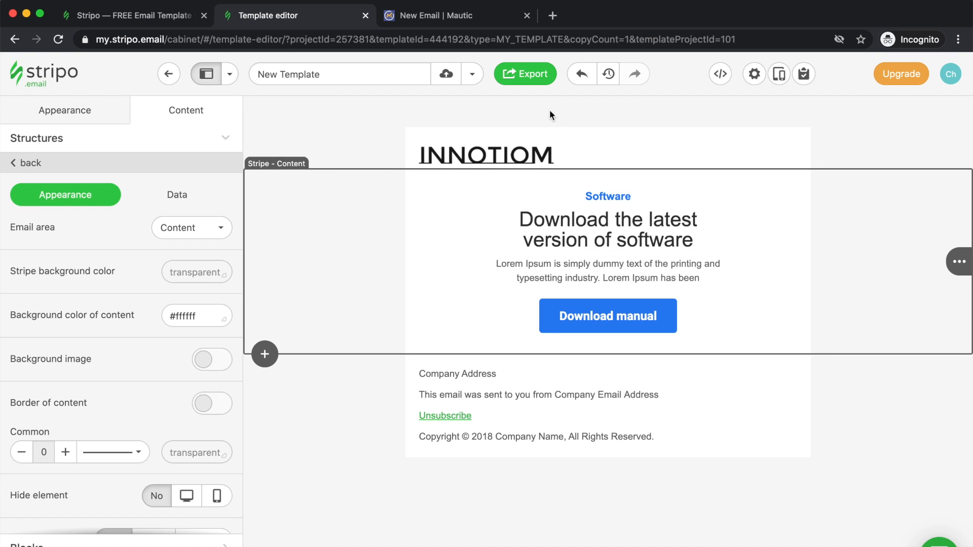
# Export the email template as a downloaded HTML file
pyautogui.click(517, 75)
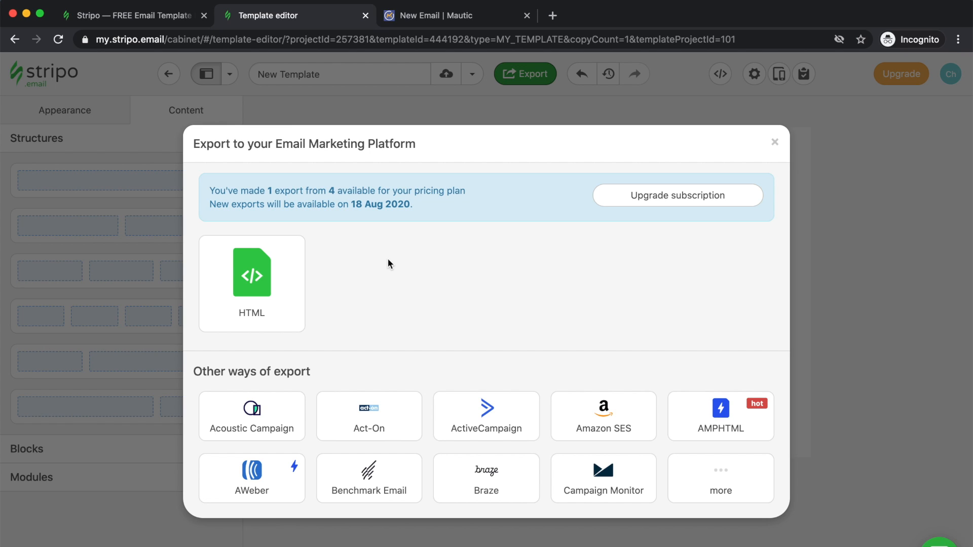
pyautogui.click(233, 283)
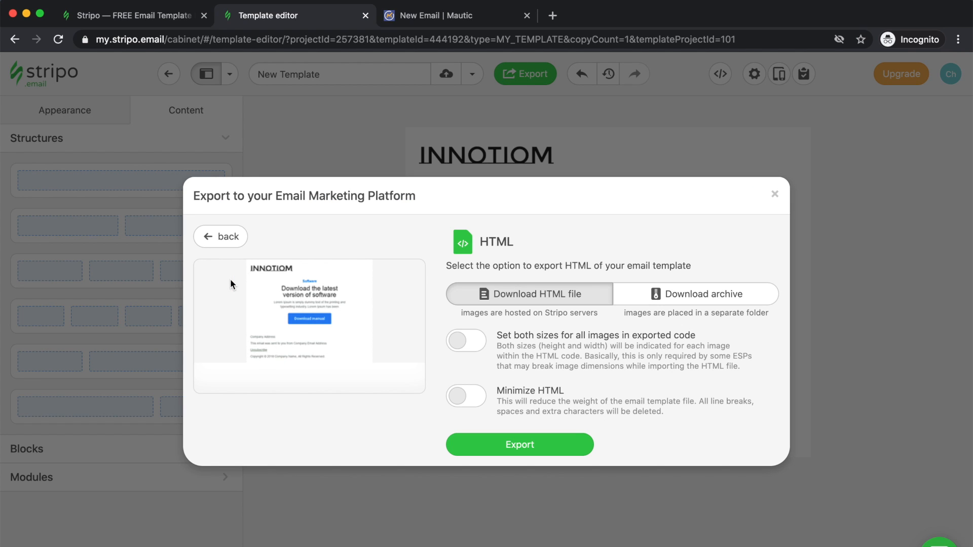
pyautogui.click(485, 453)
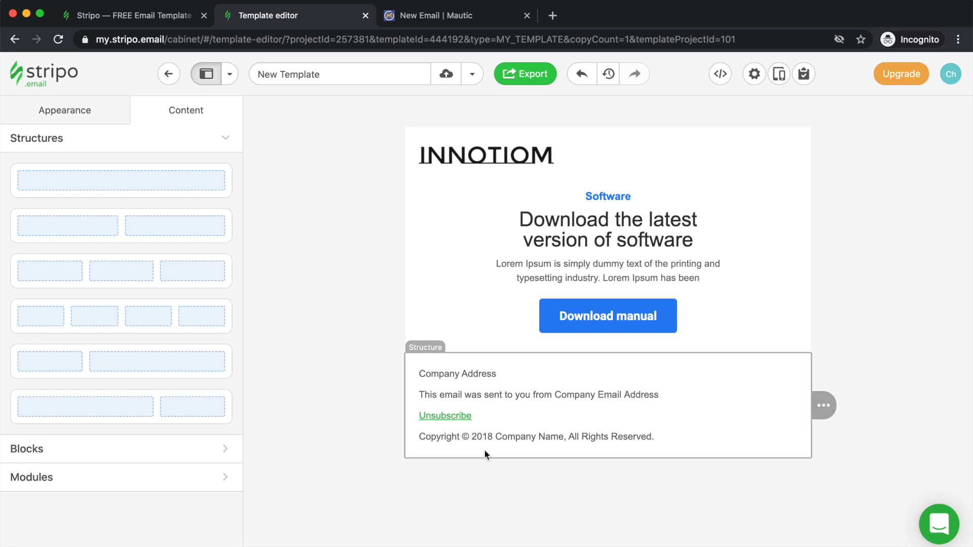
# Open the Downloads folder in Finder and preview the exported New Template.html file
pyautogui.moveTo(2, 398)
pyautogui.click(40, 416)
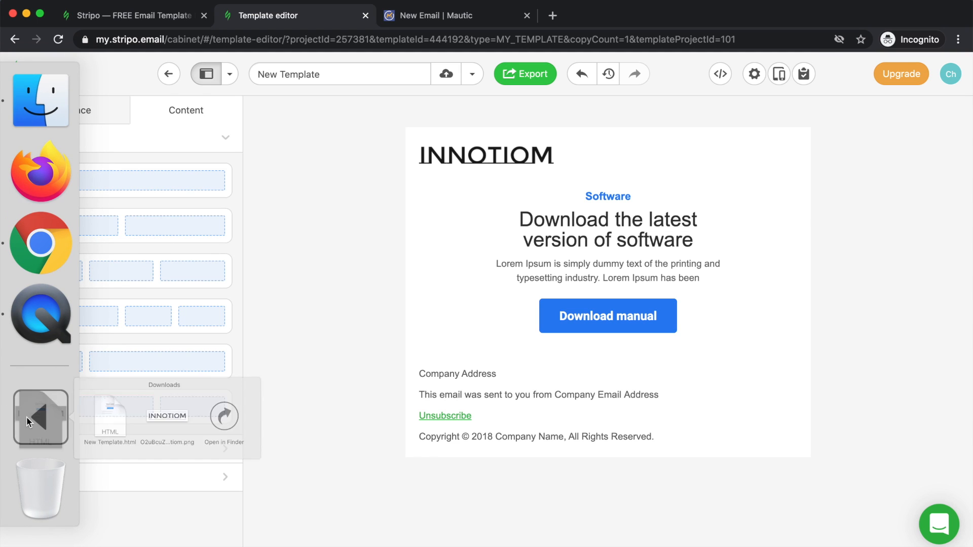
pyautogui.click(315, 412)
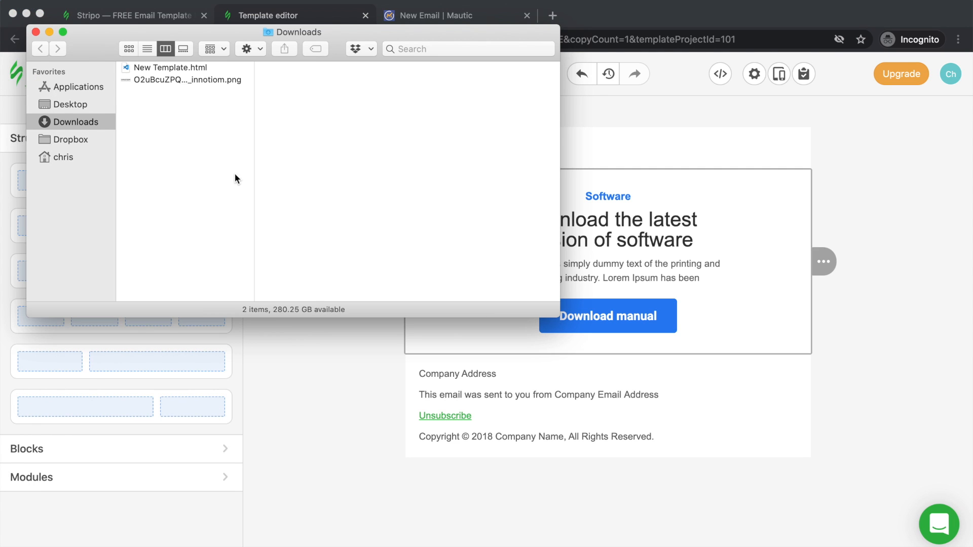
pyautogui.moveTo(196, 33); pyautogui.dragTo(318, 240)
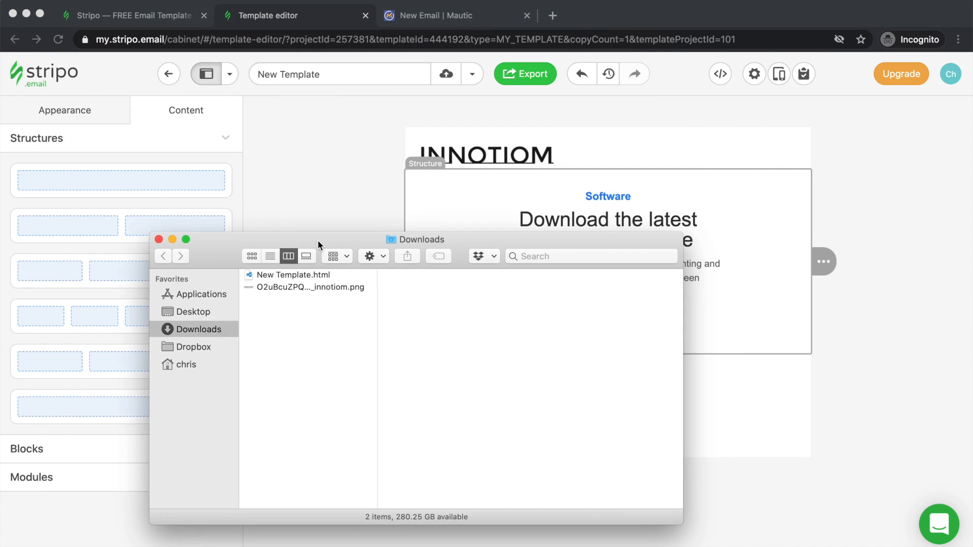
pyautogui.click(303, 276)
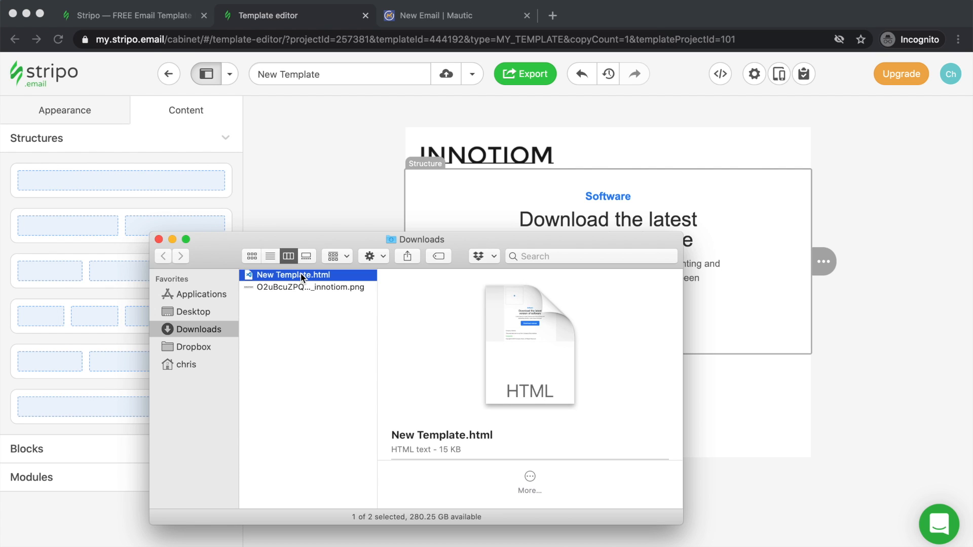
pyautogui.press('space')
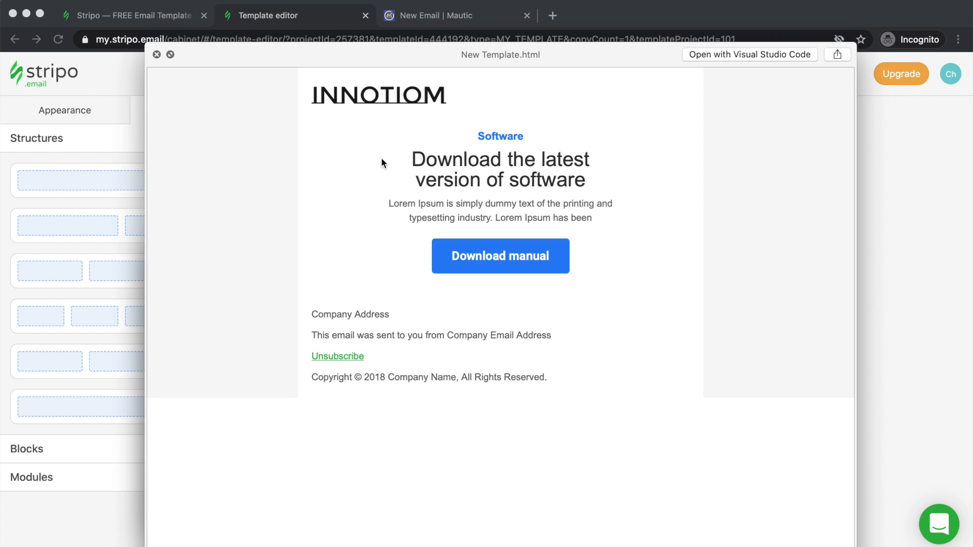
pyautogui.press('space')
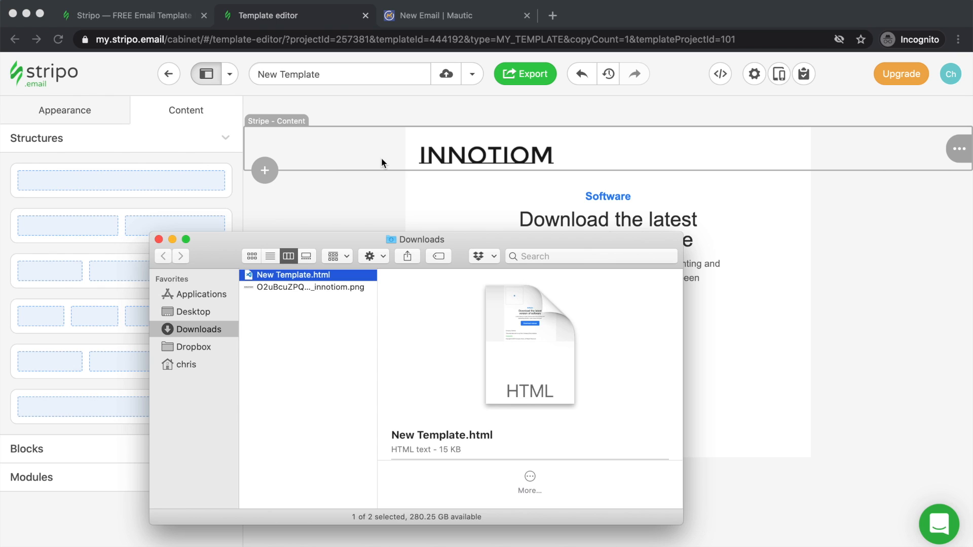
# Switch to Mautic in the browser, close the email builder and open the Themes page from the settings
pyautogui.click(425, 112)
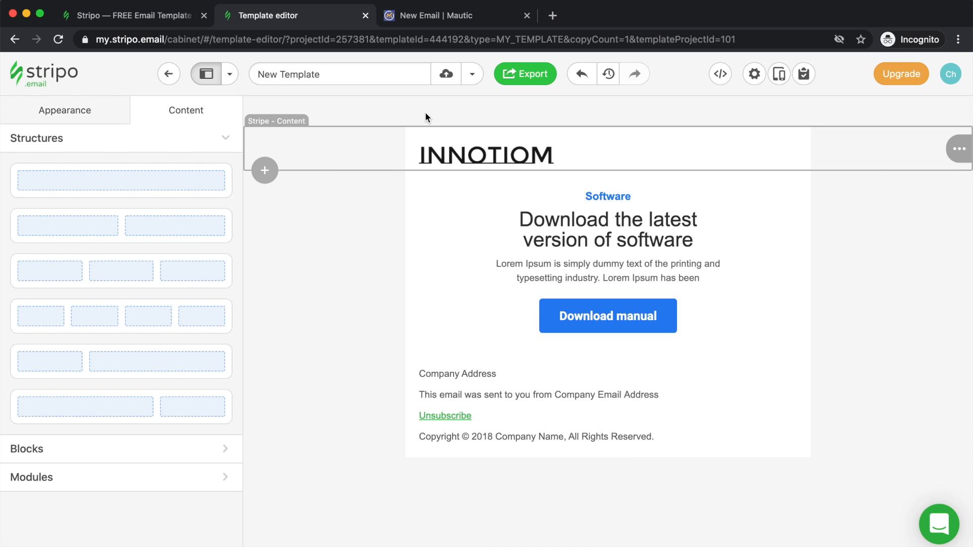
pyautogui.click(426, 23)
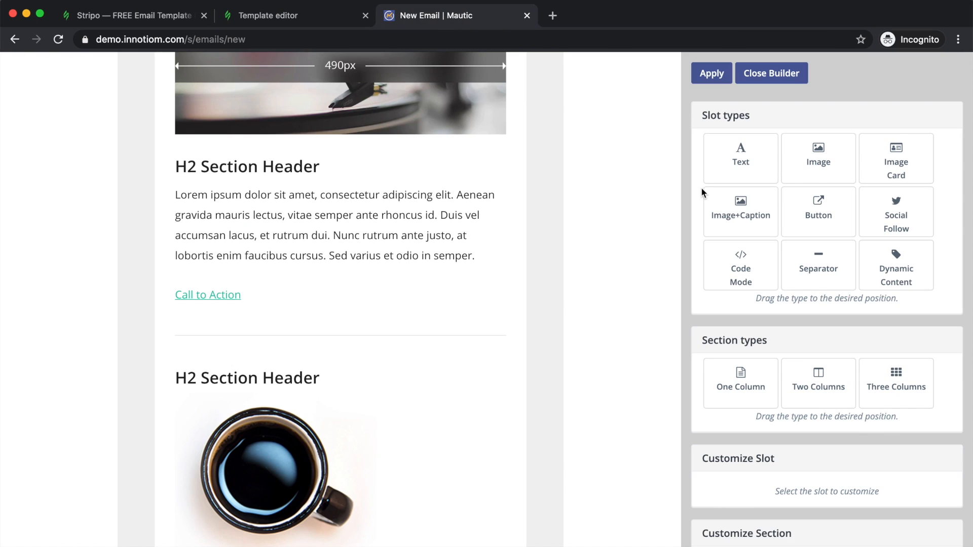
pyautogui.click(755, 85)
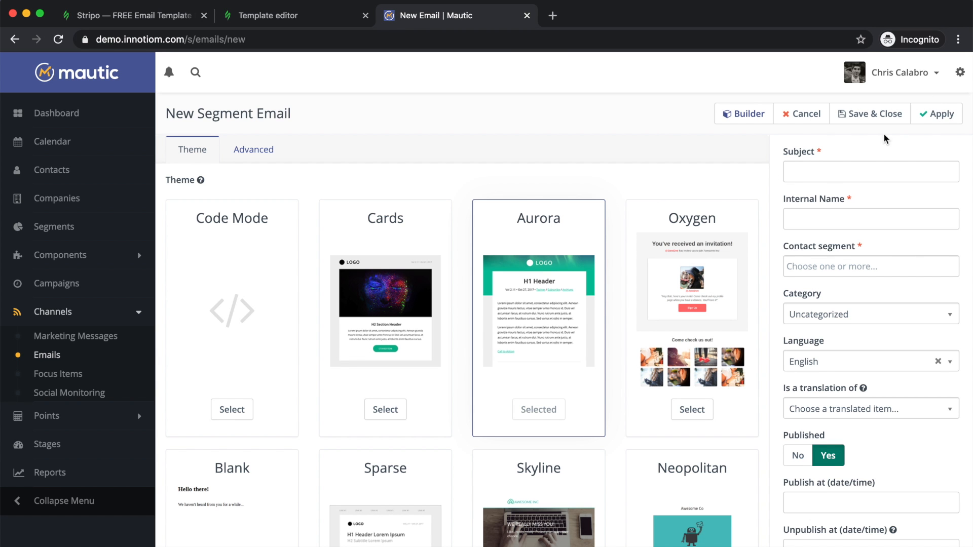
pyautogui.click(957, 75)
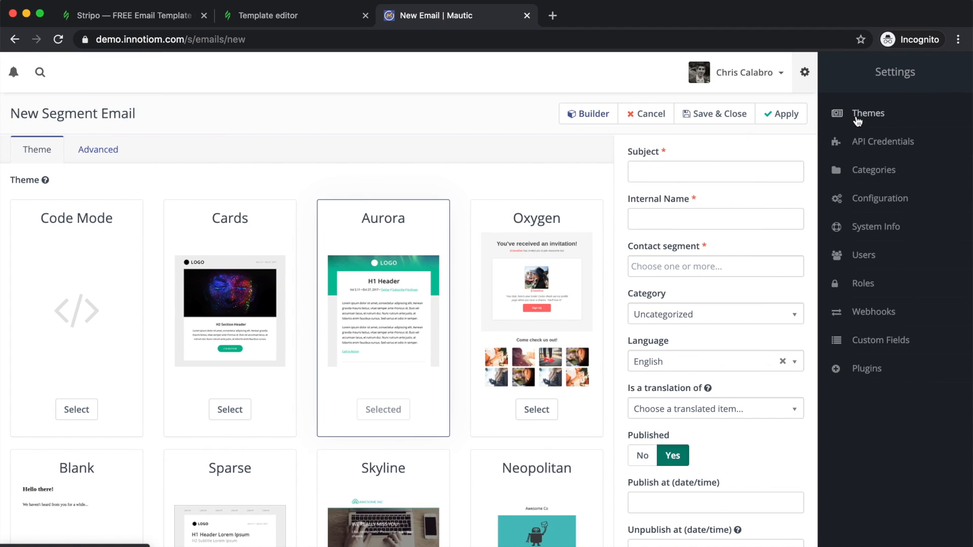
pyautogui.click(810, 115)
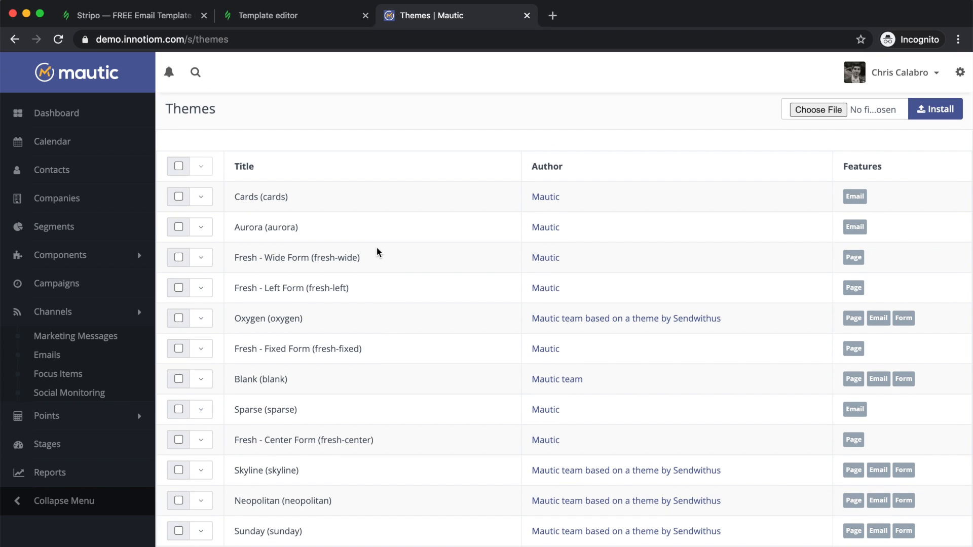
# Download the Blank theme from the Mautic themes list and switch to the Downloads folder in Finder
pyautogui.click(201, 380)
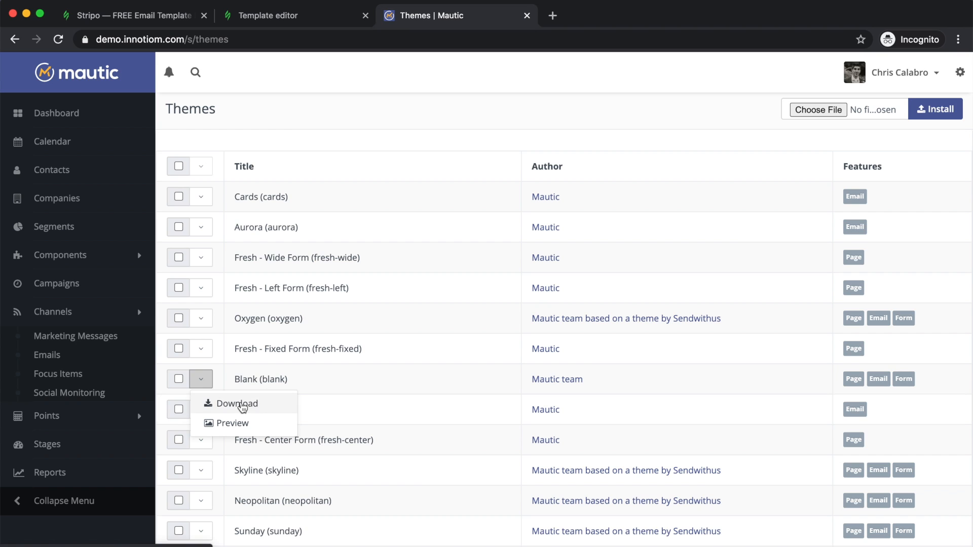
pyautogui.click(242, 406)
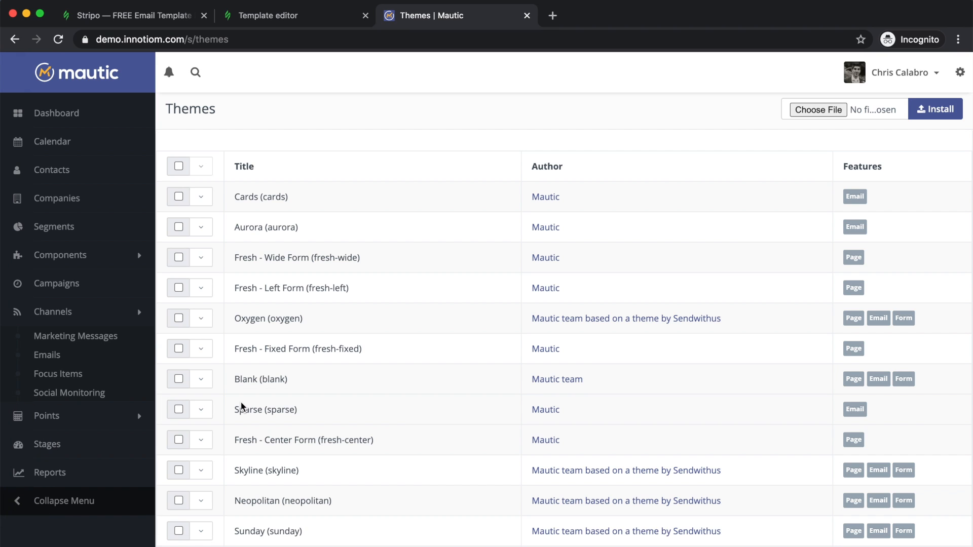
pyautogui.press('super+Tab')
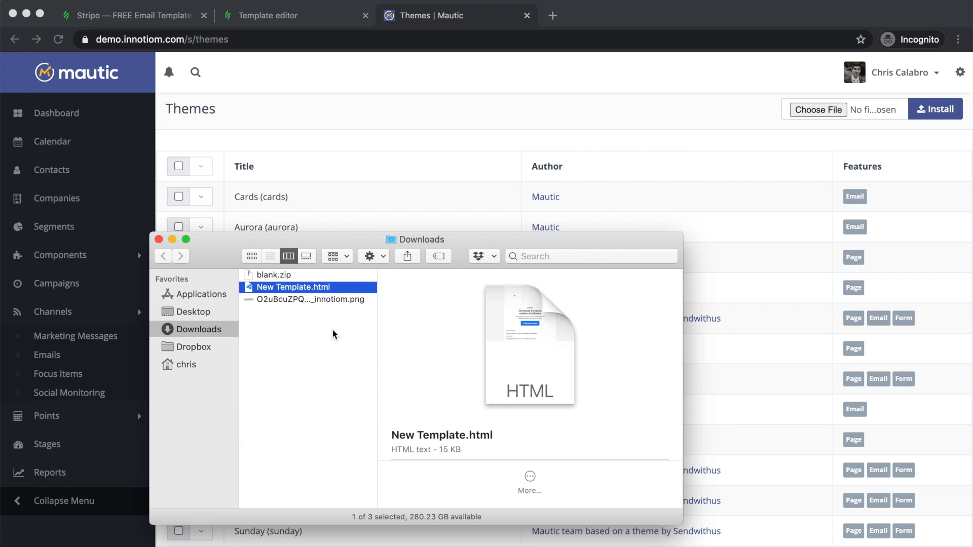
# Extract blank.zip in Downloads and open the resulting blank folder
pyautogui.click(285, 276)
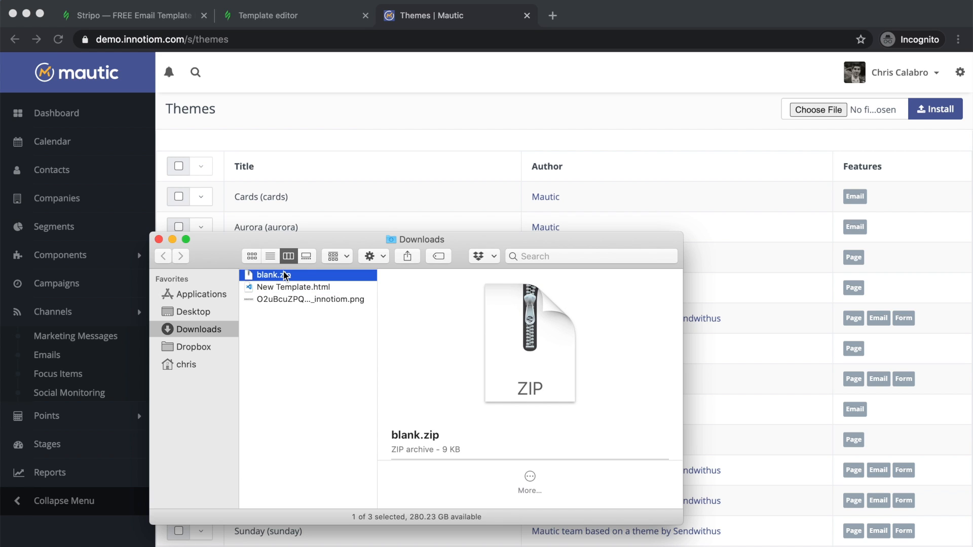
pyautogui.doubleClick(285, 276)
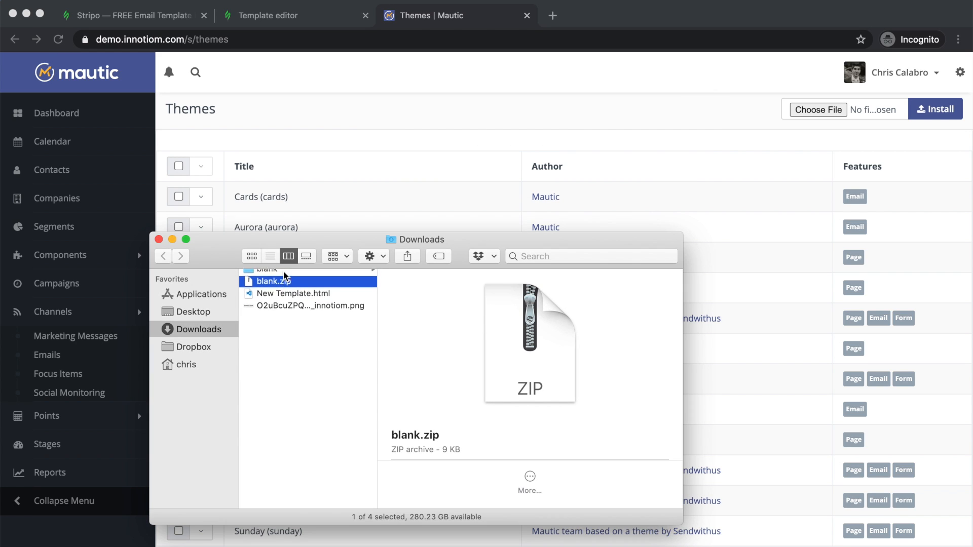
pyautogui.click(286, 275)
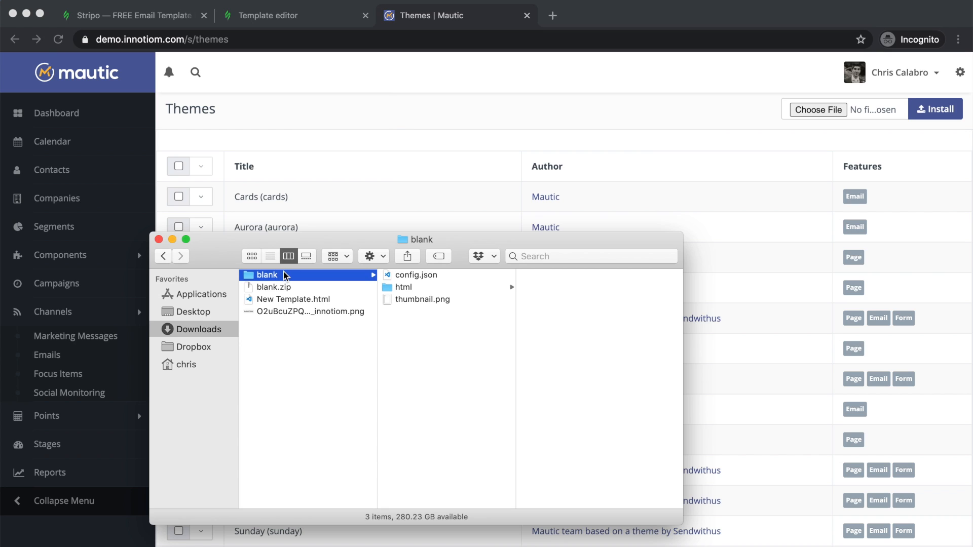
# Examine the blank theme's config.json, the files in its html folder and the thumbnail.png preview
pyautogui.press('Right')
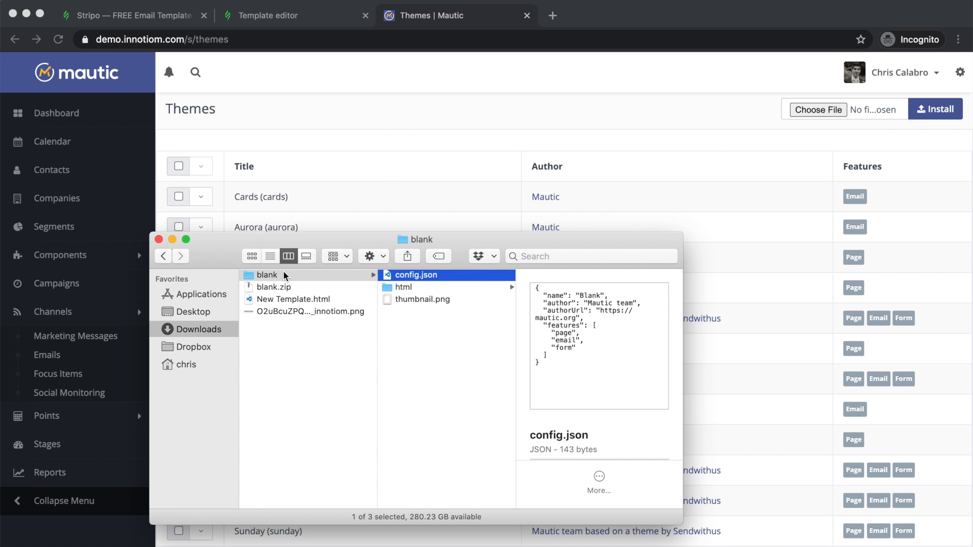
pyautogui.press('Down')
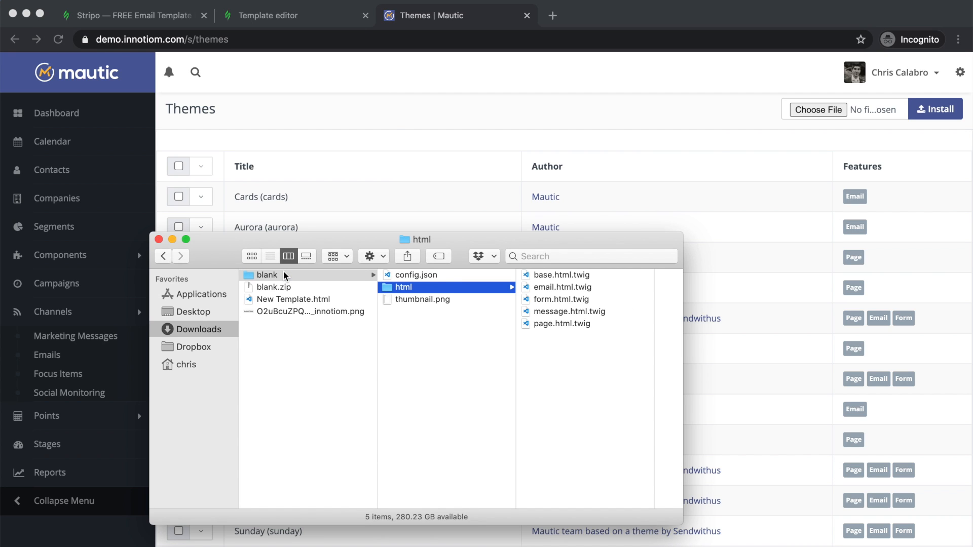
pyautogui.press('Up')
pyautogui.press('Down')
pyautogui.press('Right')
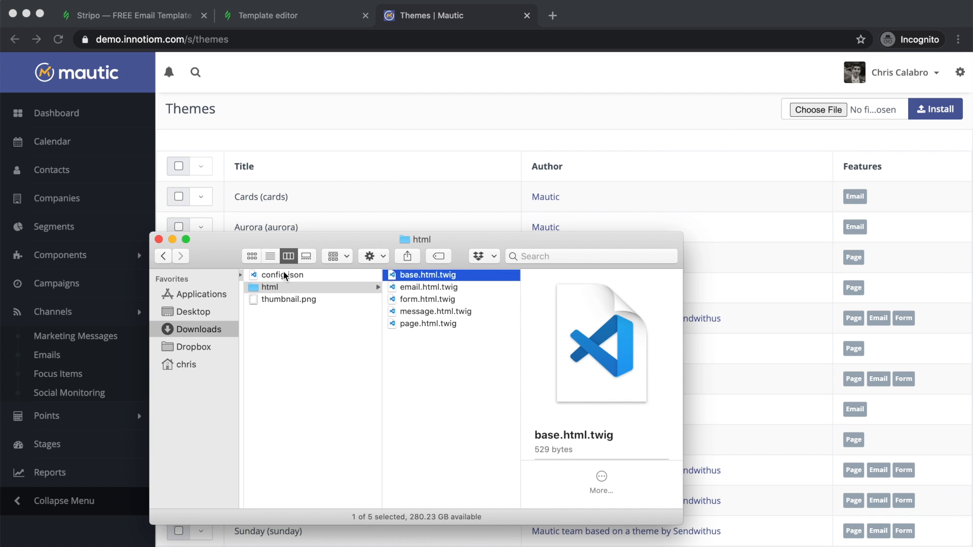
pyautogui.press('Down')
pyautogui.press('Down')
pyautogui.press('Down')
pyautogui.press('Left')
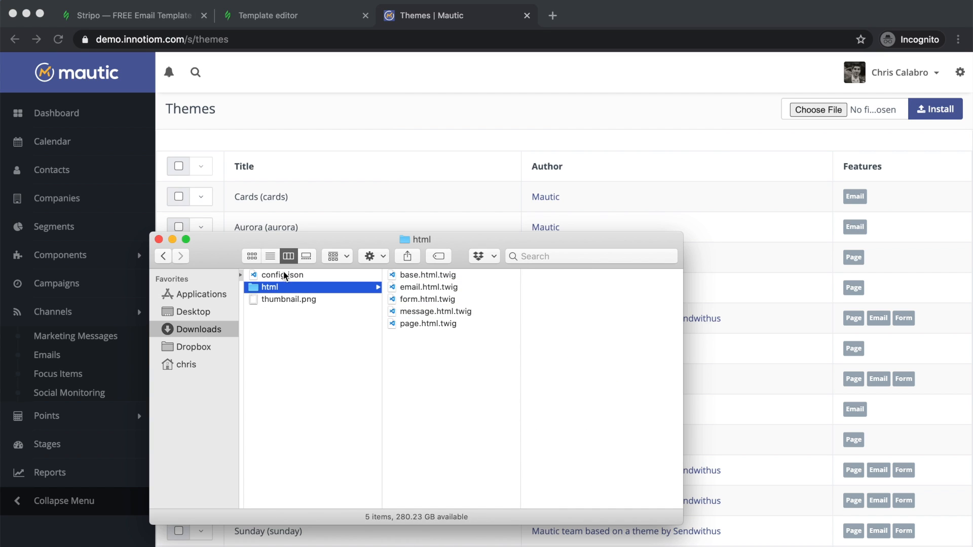
pyautogui.press('Down')
pyautogui.press('space')
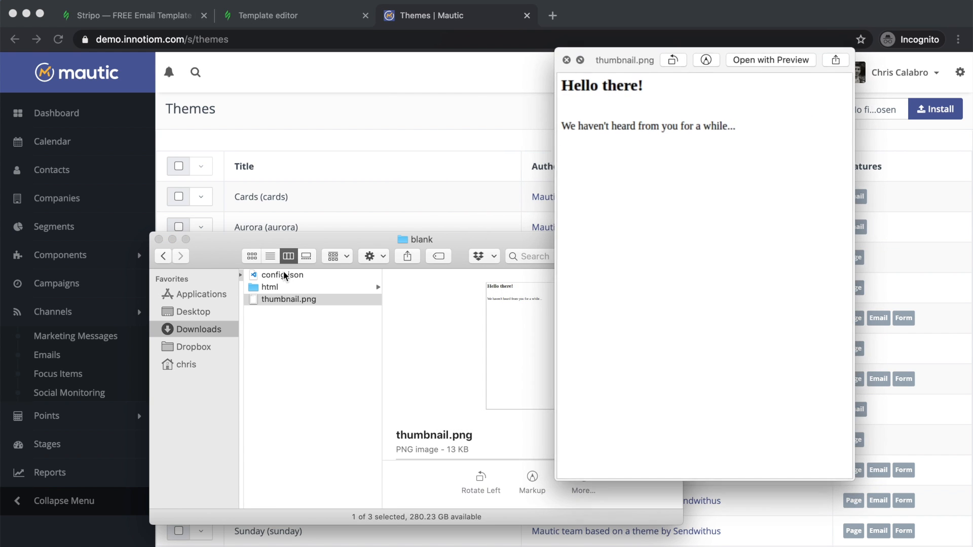
pyautogui.press('space')
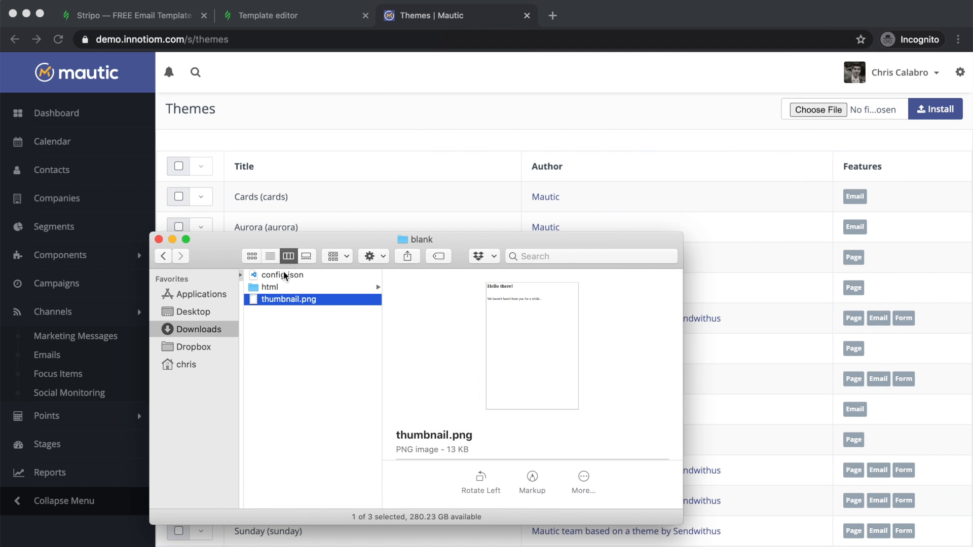
# Delete email.html.twig from the blank theme's html folder
pyautogui.click(314, 291)
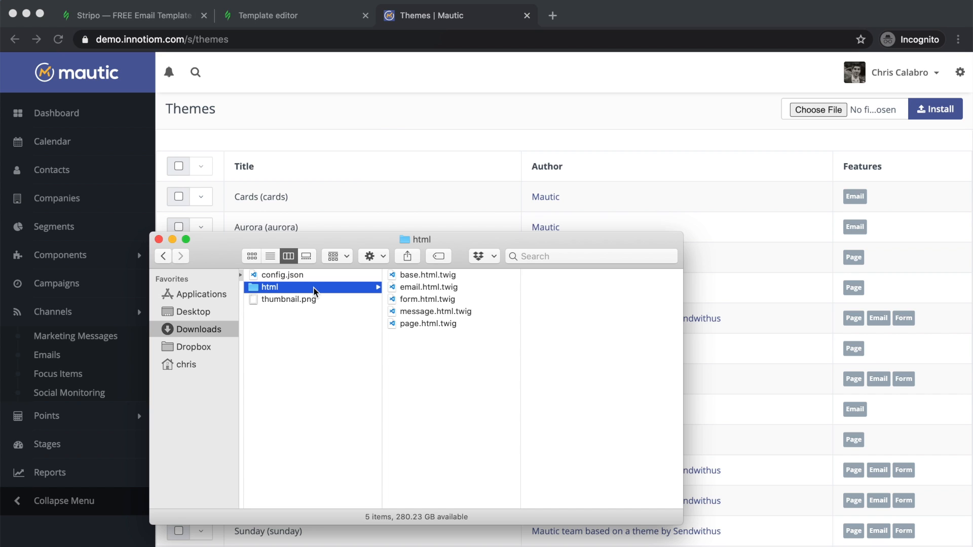
pyautogui.hscroll(-5, 344, 299)
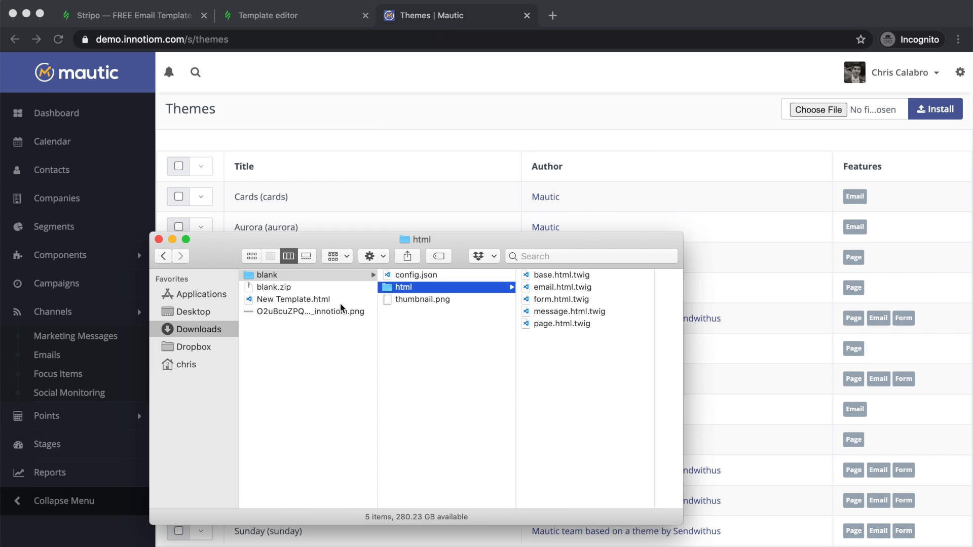
pyautogui.click(550, 287)
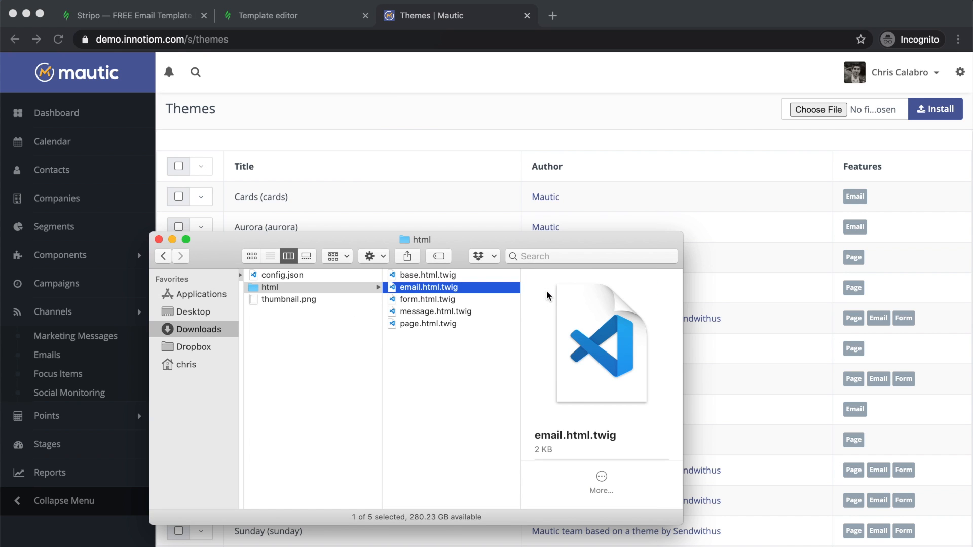
pyautogui.press('super+BackSpace')
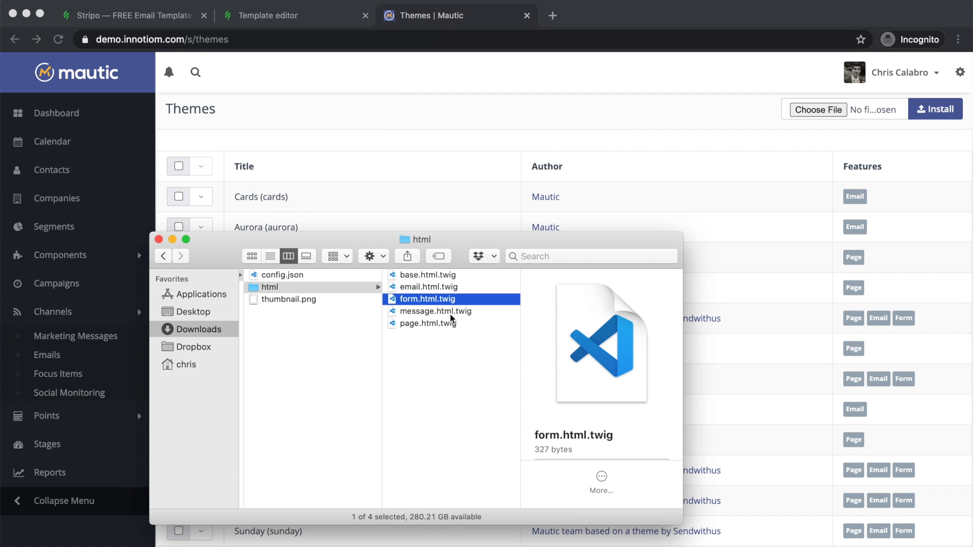
# Rename New Template.html to email.html.twig, accepting the .twig extension, and move it into the blank theme's html folder
pyautogui.hscroll(-5, 443, 329)
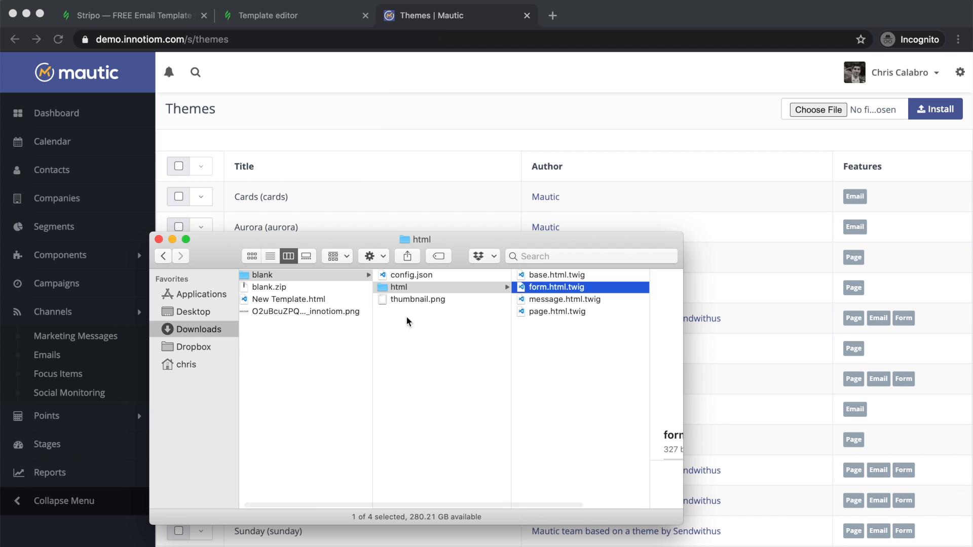
pyautogui.click(280, 299)
pyautogui.press('Return')
pyautogui.write('email')
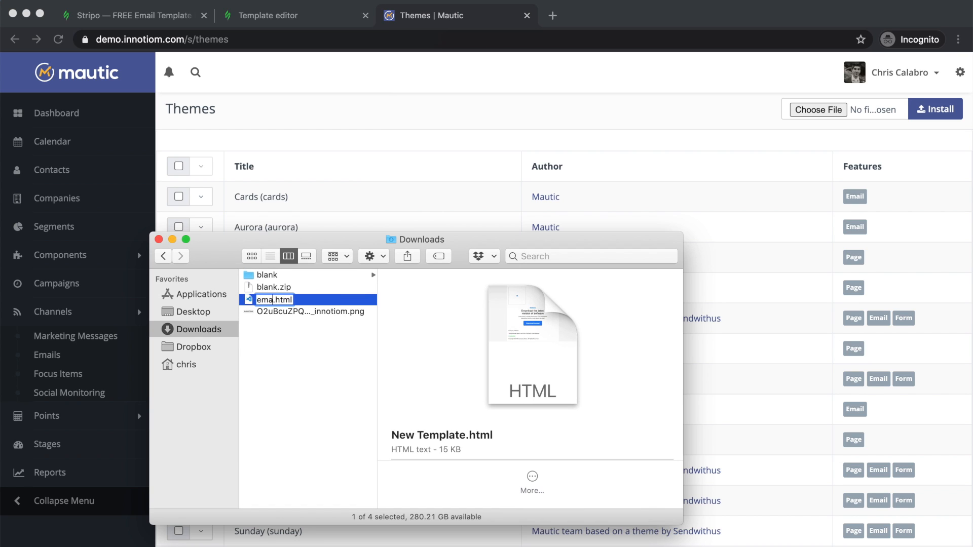
pyautogui.write('.html.twig')
pyautogui.press('Return')
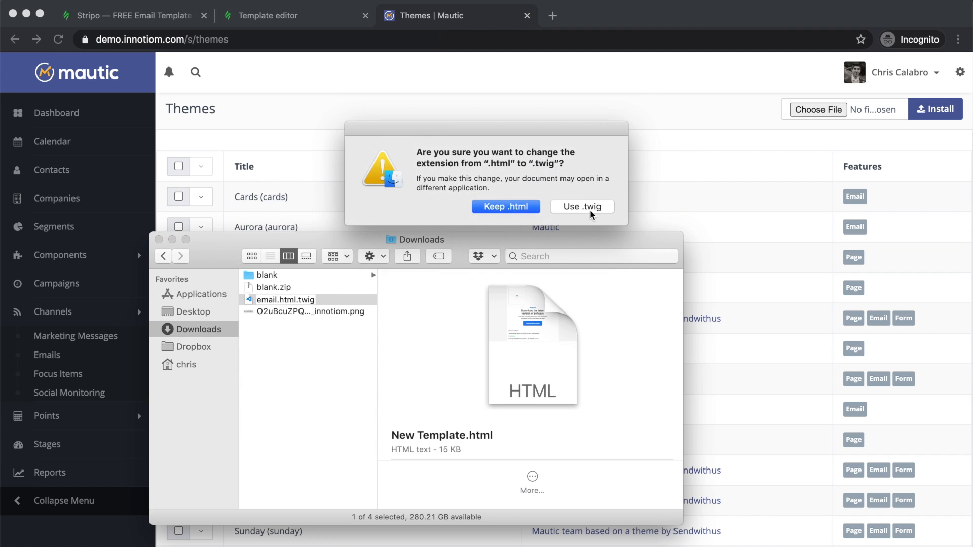
pyautogui.click(583, 214)
pyautogui.moveTo(291, 305); pyautogui.dragTo(410, 292)
pyautogui.click(425, 293)
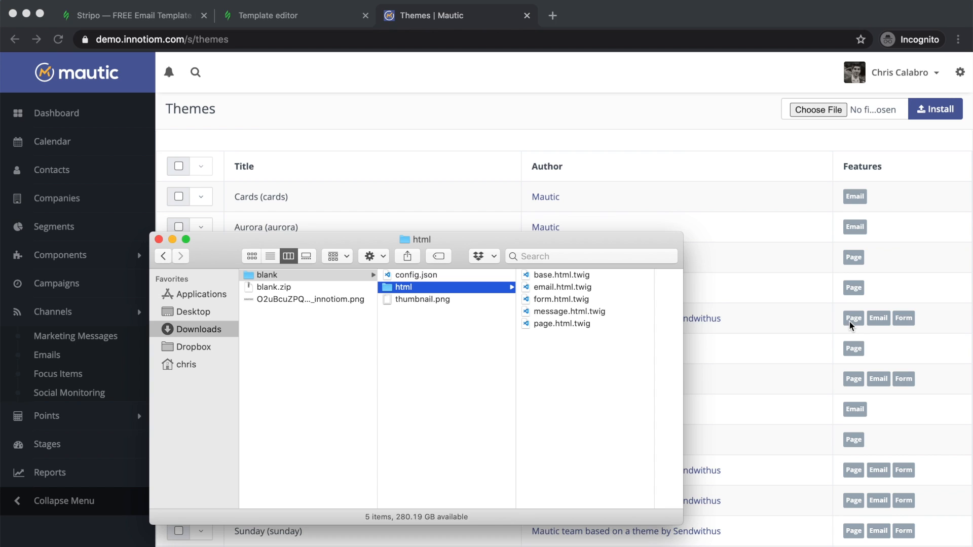
# Delete form.html.twig and page.html.twig from the blank theme's html folder
pyautogui.click(583, 324)
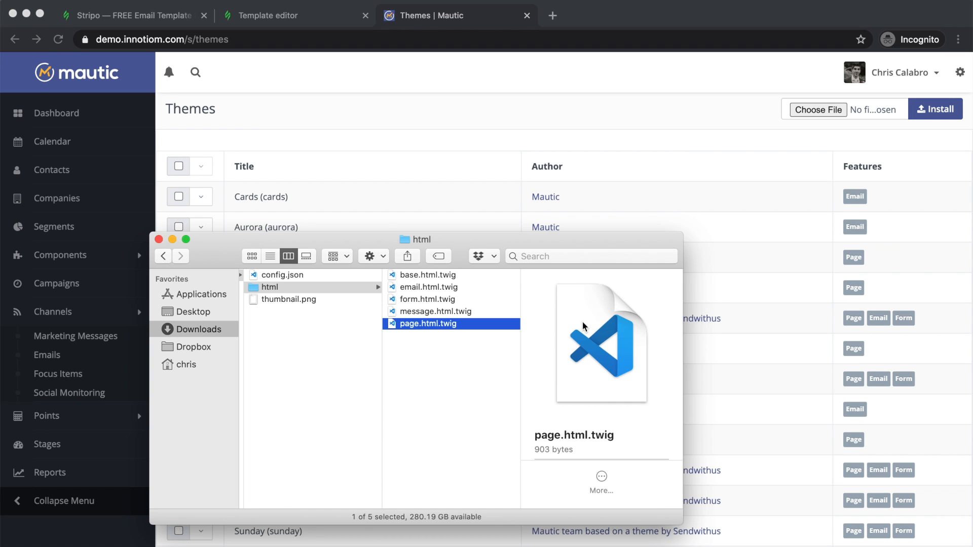
pyautogui.keyDown('super'); pyautogui.click(426, 300); pyautogui.keyUp('super')
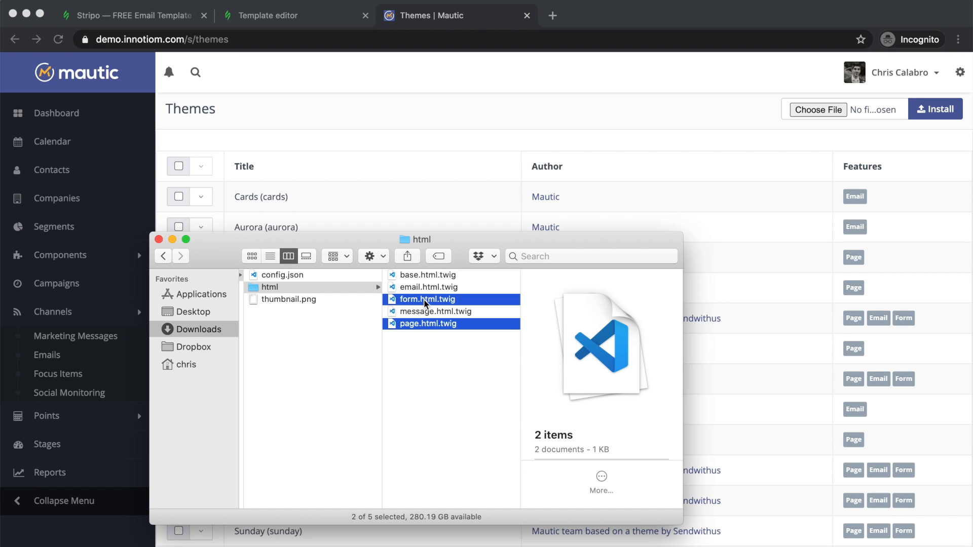
pyautogui.press('super+BackSpace')
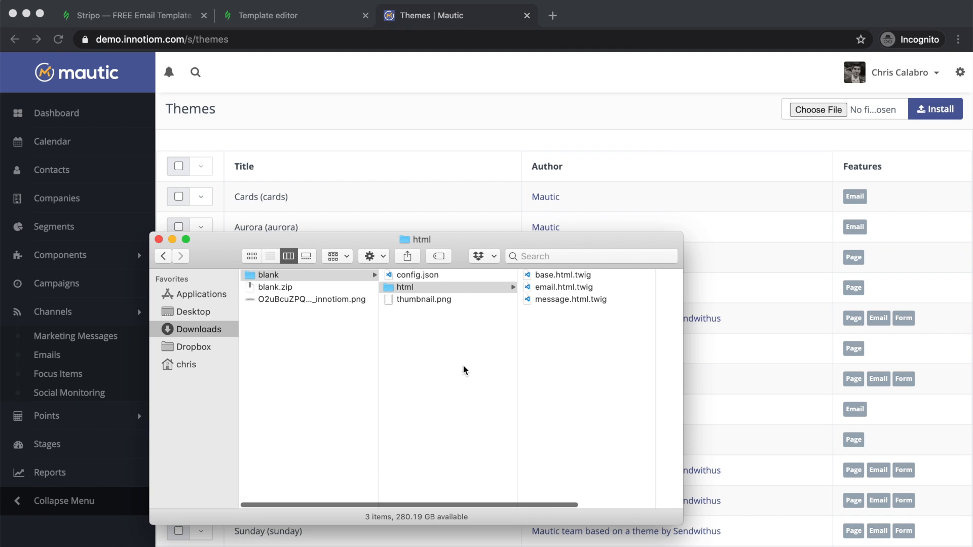
# Open the blank theme's config.json in the code editor and set the name to "Innotiom Test" and the author to "Innotiom"
pyautogui.doubleClick(429, 275)
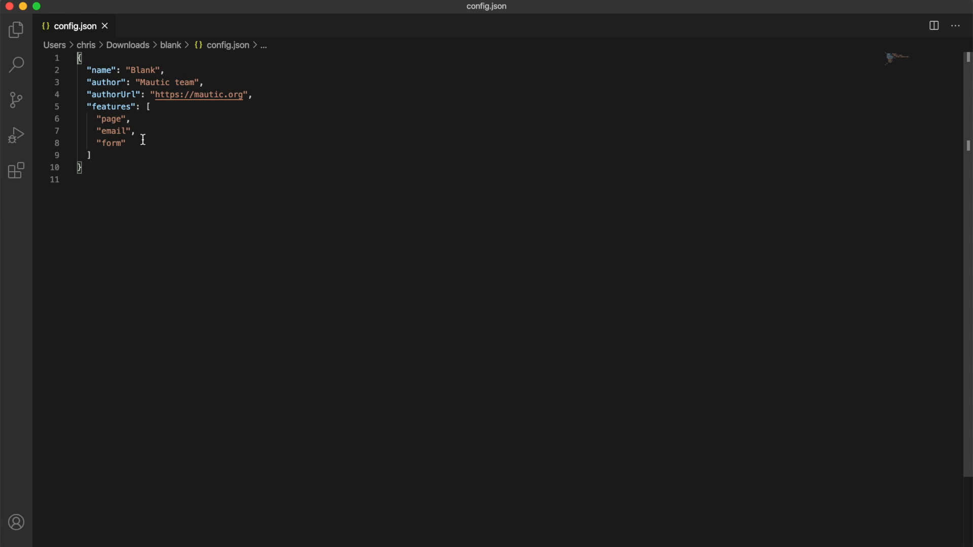
pyautogui.doubleClick(142, 69)
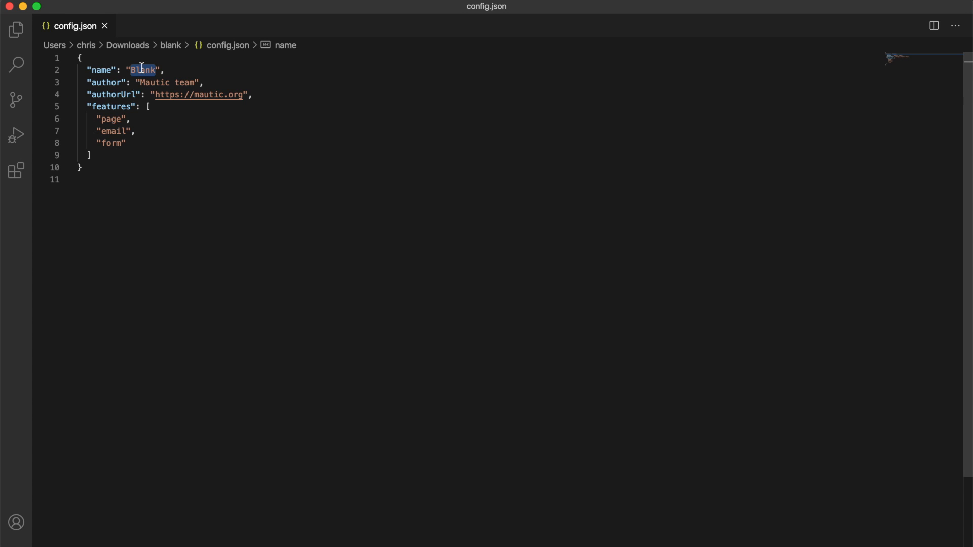
pyautogui.write('Innotiom Test')
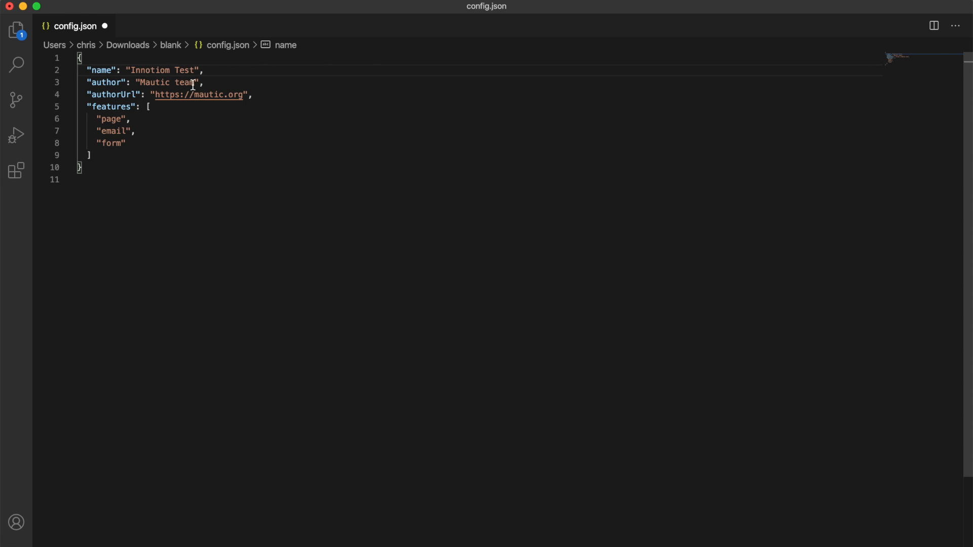
pyautogui.moveTo(196, 82); pyautogui.dragTo(139, 83)
pyautogui.write('Innotiom')
pyautogui.doubleClick(212, 95)
pyautogui.write('innotiom.com')
pyautogui.hotkey('shift', 'Right')
pyautogui.hotkey('shift', 'Right')
pyautogui.hotkey('shift', 'Right')
pyautogui.hotkey('shift', 'Right')
pyautogui.press('BackSpace')
# Remove the page and form entries from the features list, leaving only "email", then save config.json and quit the code editor
pyautogui.moveTo(134, 118); pyautogui.dragTo(96, 130)
pyautogui.press('BackSpace')
pyautogui.press('BackSpace')
pyautogui.press('BackSpace')
pyautogui.press('BackSpace')
pyautogui.press('BackSpace')
pyautogui.press('super+s')
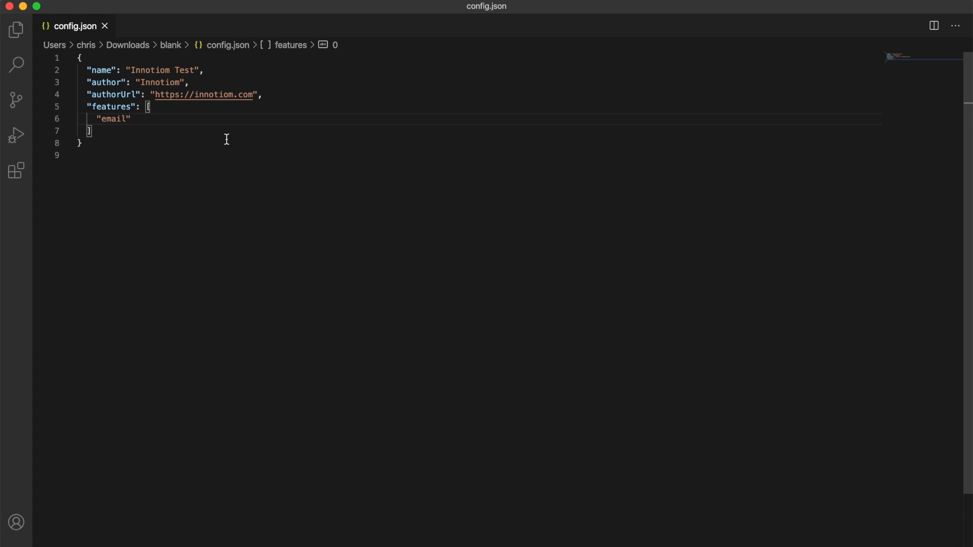
pyautogui.press('super+q')
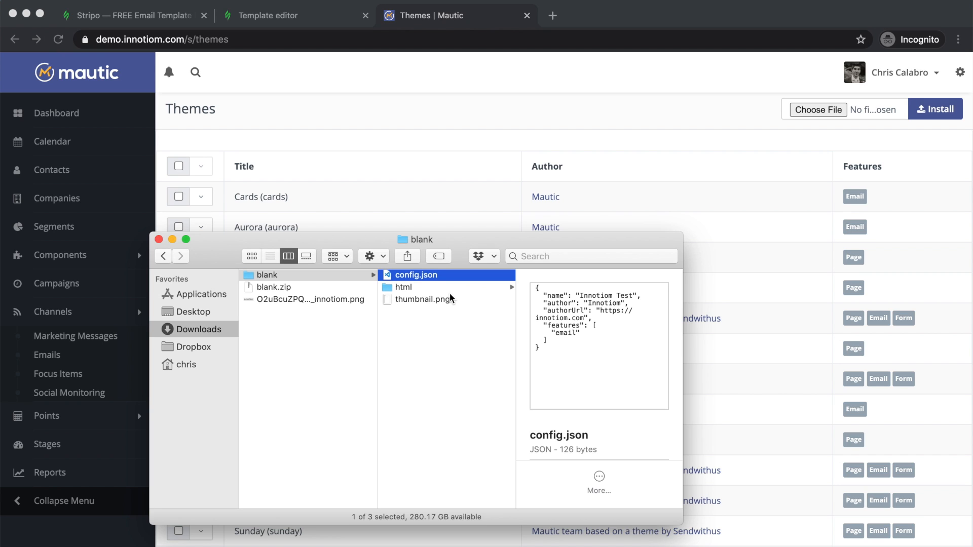
# Preview the blank theme's current thumbnail.png in Finder
pyautogui.click(428, 298)
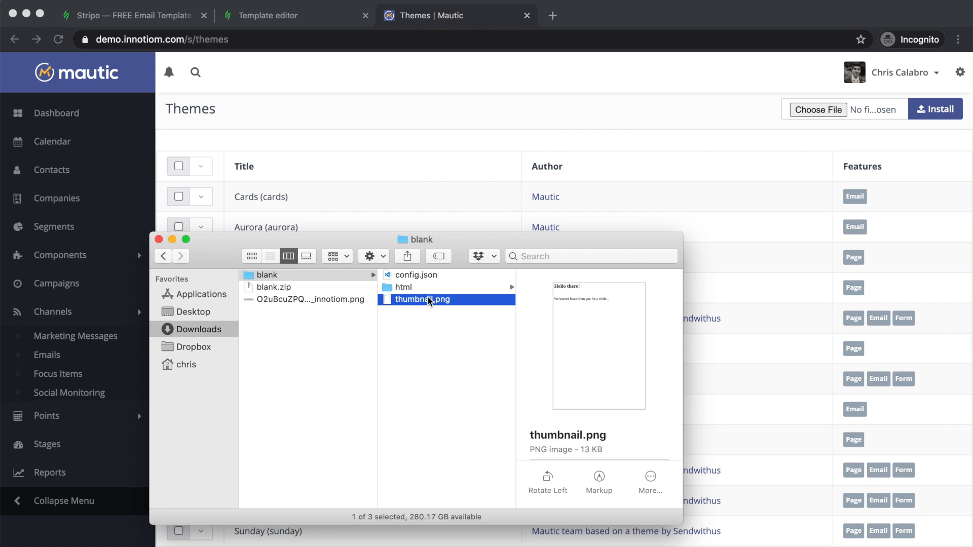
pyautogui.press('space')
pyautogui.press('space')
# Switch to the Stripo template editor in the browser and open the template's web preview in its own tab
pyautogui.click(394, 134)
pyautogui.click(266, 14)
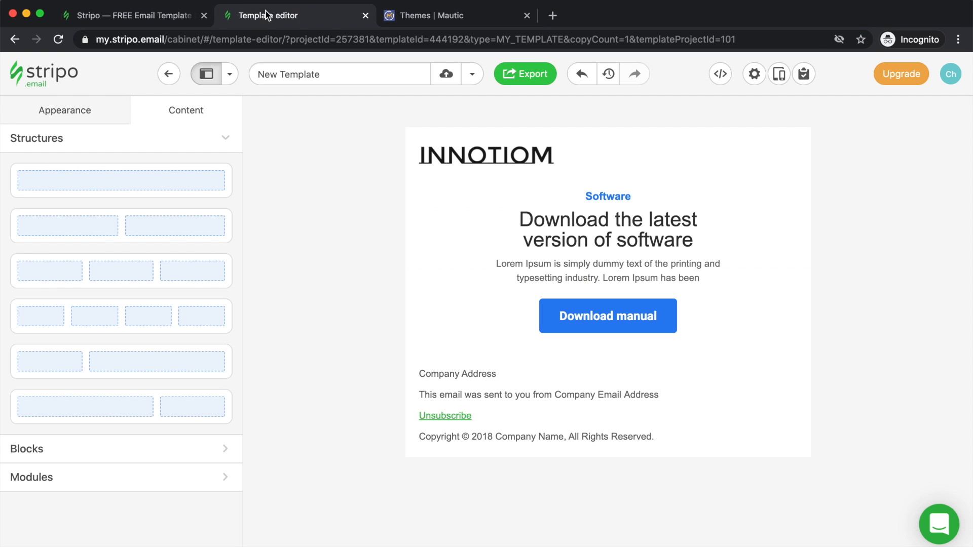
pyautogui.click(779, 76)
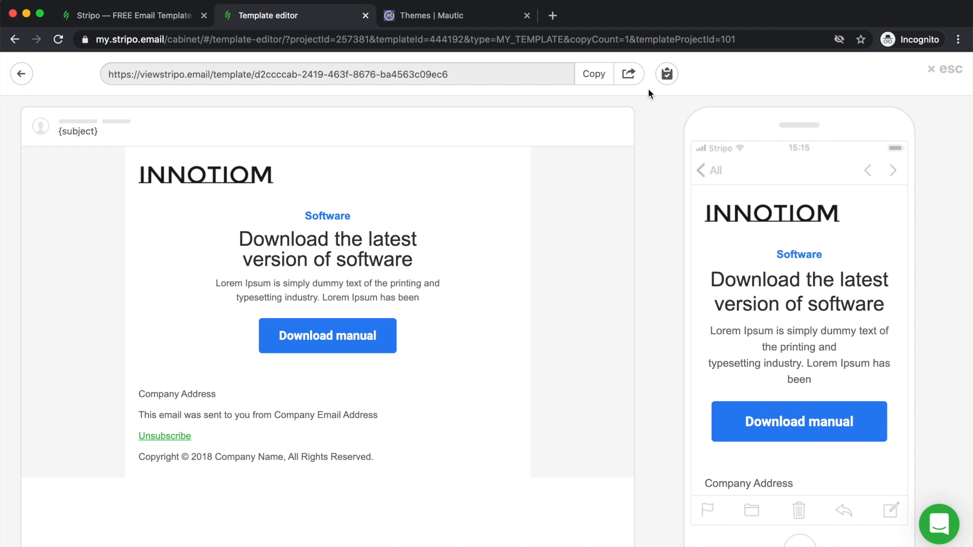
pyautogui.click(629, 76)
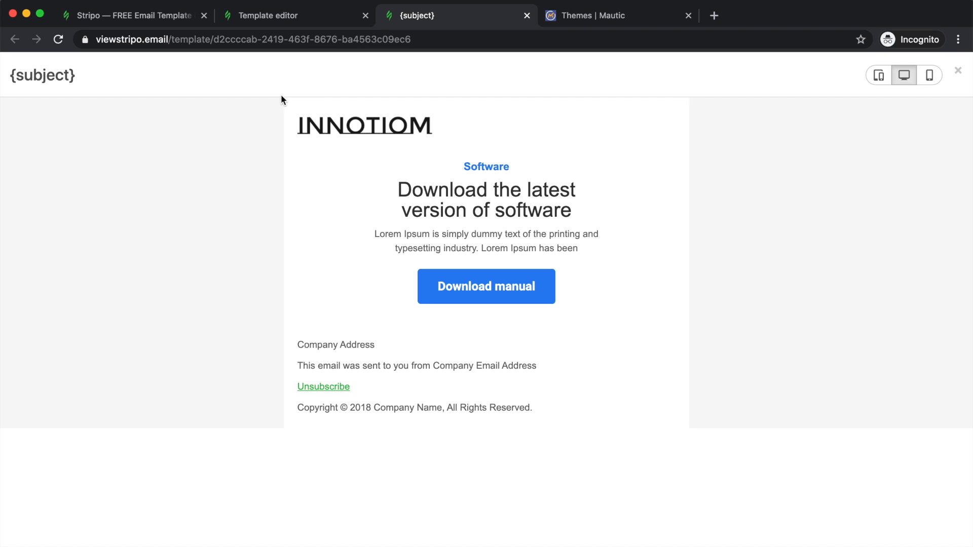
pyautogui.press('super+r')
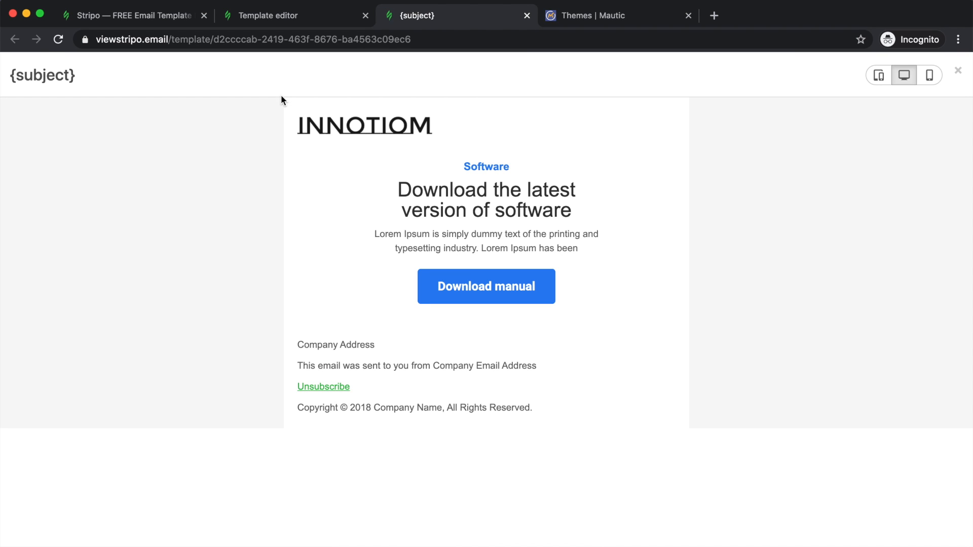
# Capture a screenshot of the email design area, then switch to Finder and preview the image in the Desktop folder
pyautogui.press('super+shift+4')
pyautogui.moveTo(282, 97); pyautogui.dragTo(694, 442)
pyautogui.press('super+Tab')
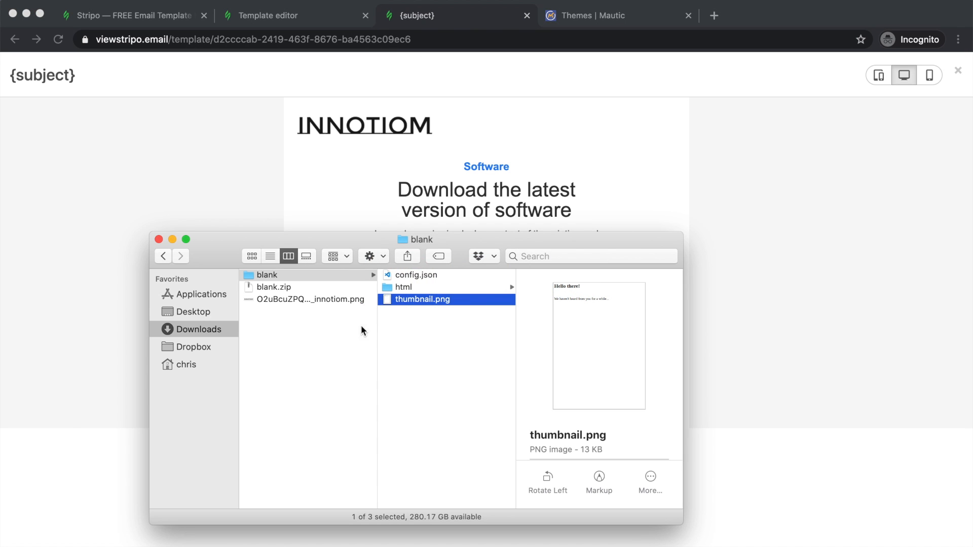
pyautogui.click(215, 315)
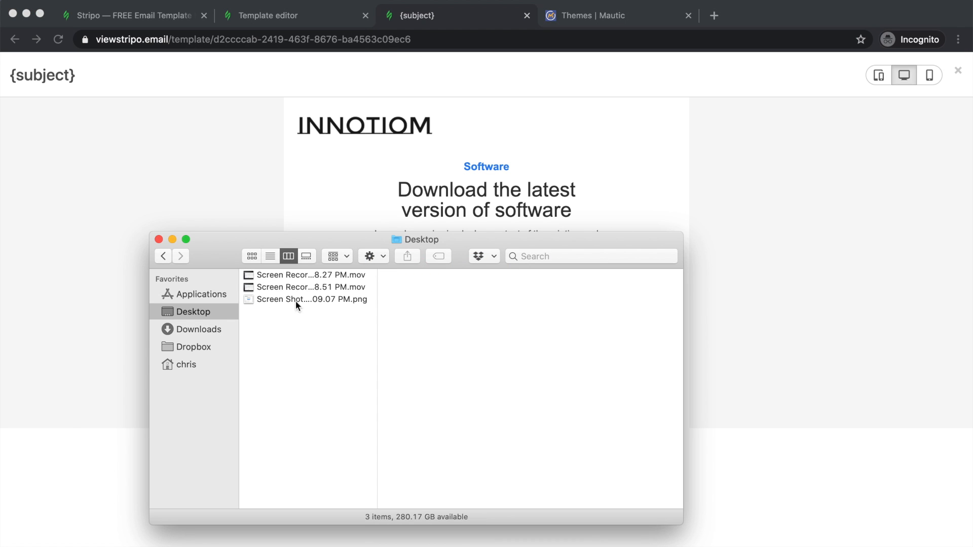
pyautogui.click(315, 300)
pyautogui.press('space')
pyautogui.press('space')
# Move the screenshot from Desktop to Downloads and rename it thumbnail.png
pyautogui.moveTo(314, 300); pyautogui.dragTo(203, 330)
pyautogui.click(203, 330)
pyautogui.click(305, 308)
pyautogui.click(303, 309)
pyautogui.write('thumbnail')
pyautogui.press('Return')
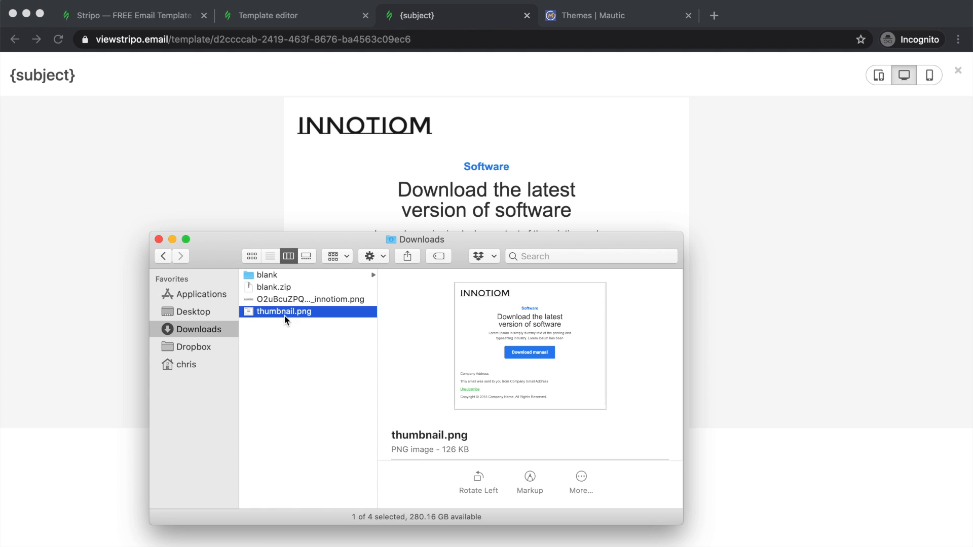
# Move the new thumbnail.png into the blank folder, replacing the existing file, and open that folder
pyautogui.moveTo(284, 316); pyautogui.dragTo(267, 279)
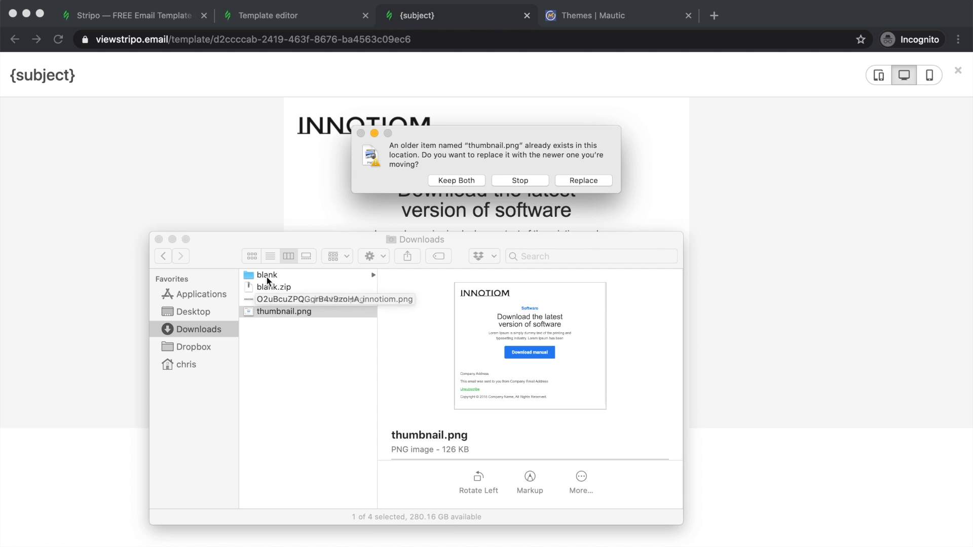
pyautogui.click(585, 181)
pyautogui.click(339, 276)
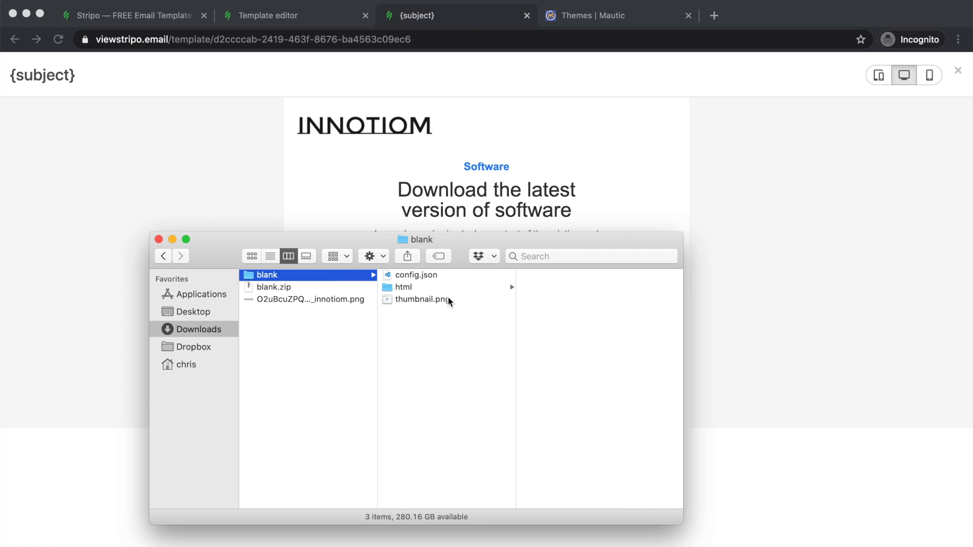
# Review the blank theme folder's contents: preview config.json, the files in the html folder, and thumbnail.png
pyautogui.click(408, 277)
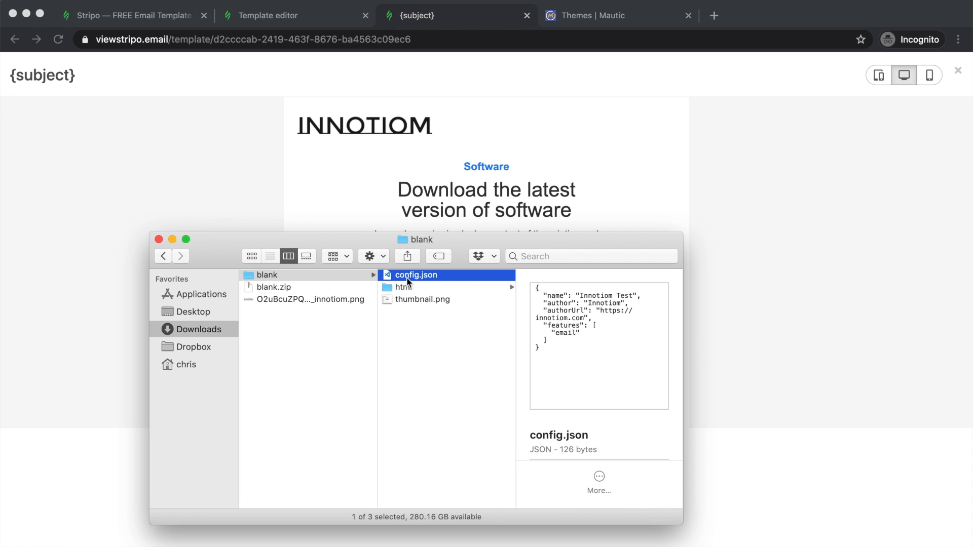
pyautogui.press('space')
pyautogui.press('space')
pyautogui.click(408, 285)
pyautogui.press('Right')
pyautogui.press('Down')
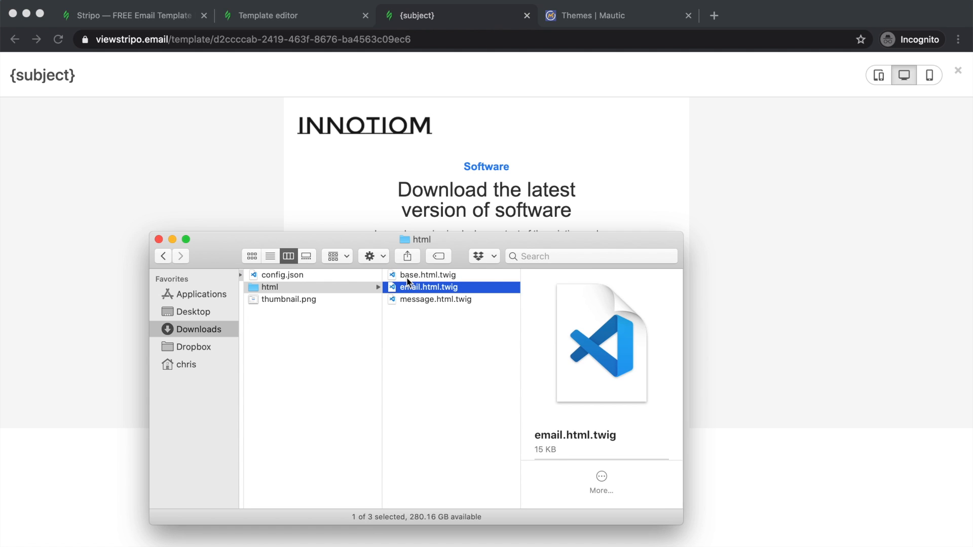
pyautogui.press('Left')
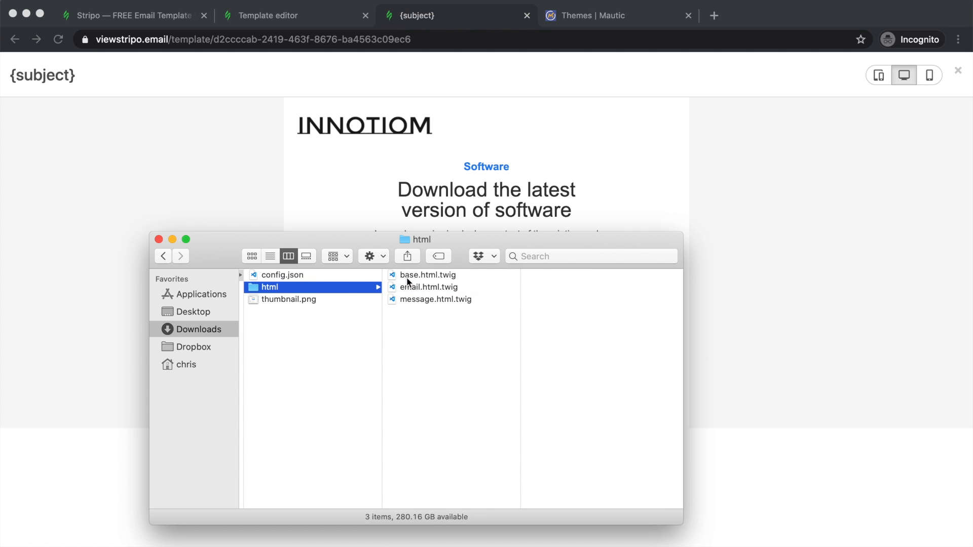
pyautogui.press('Down')
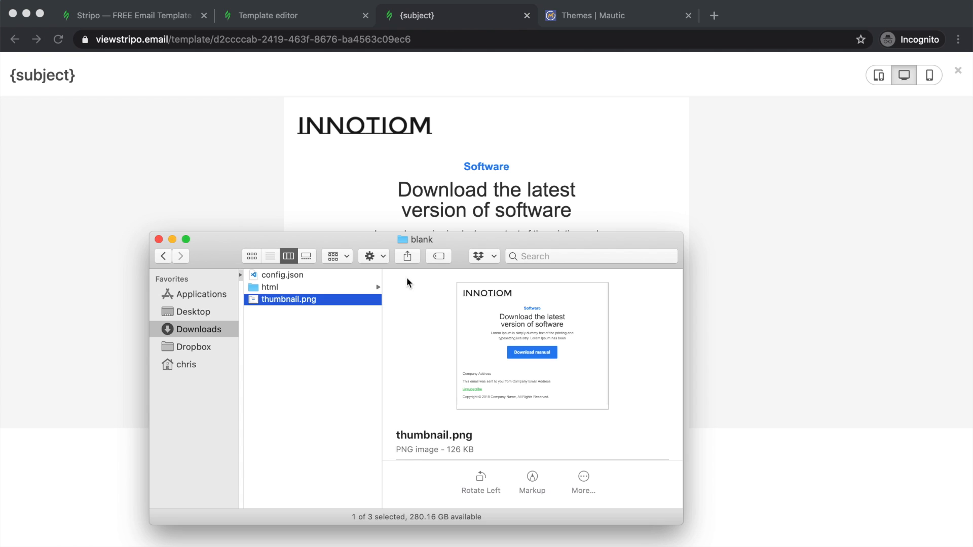
pyautogui.press('Left')
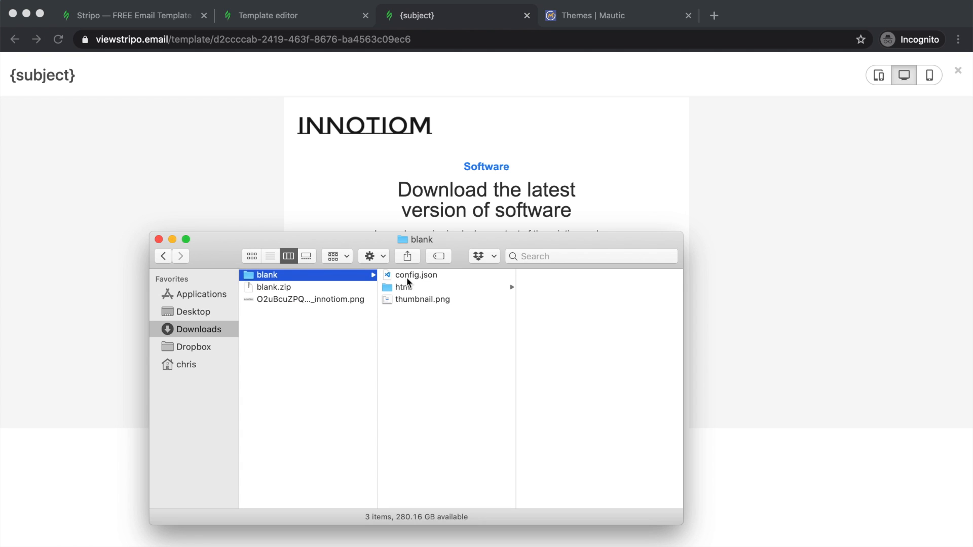
pyautogui.press('Right')
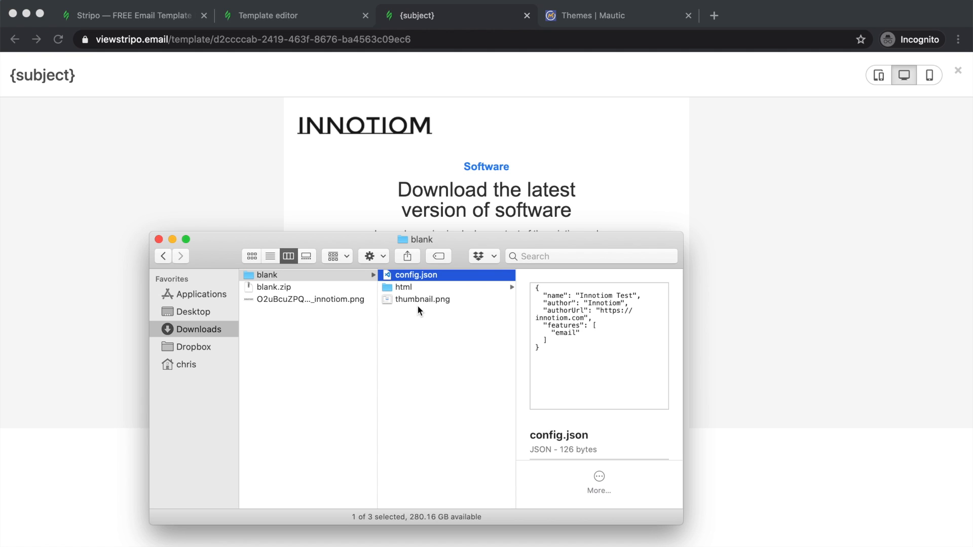
pyautogui.click(418, 323)
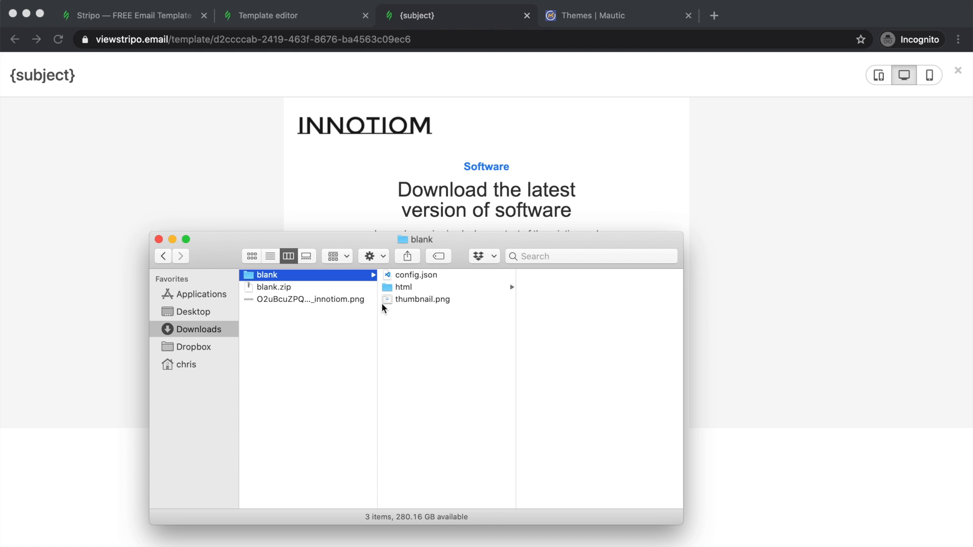
# Compress config.json, the html folder and thumbnail.png inside the blank folder into a single ZIP archive
pyautogui.rightClick(323, 277)
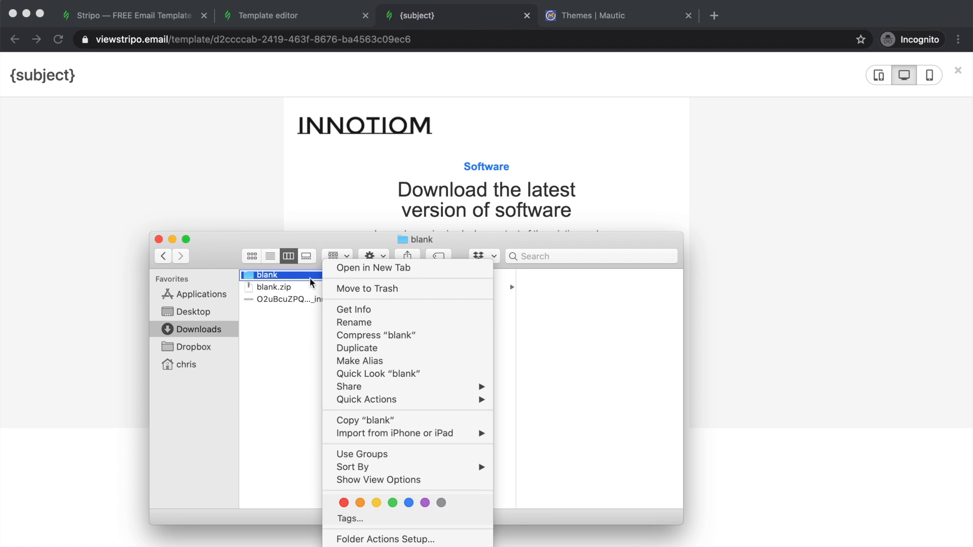
pyautogui.click(291, 276)
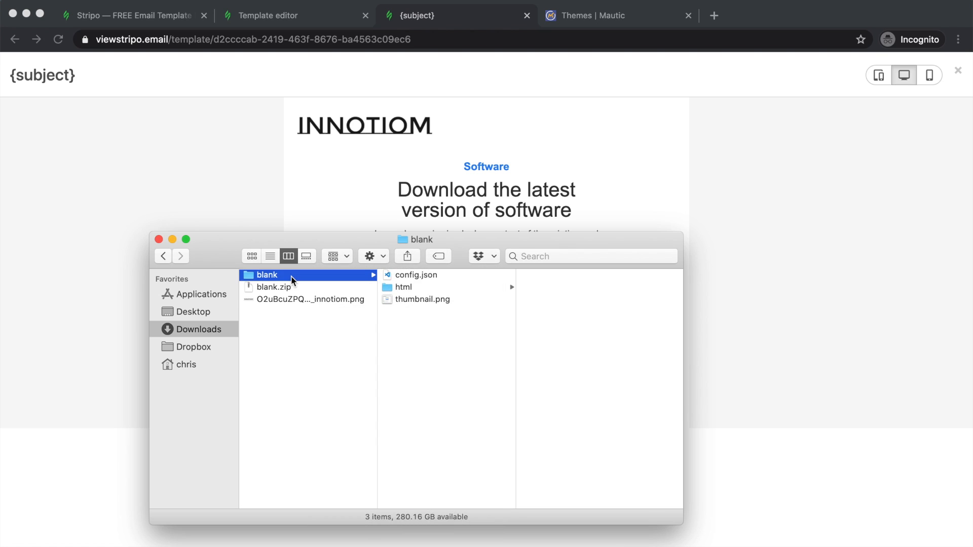
pyautogui.click(407, 277)
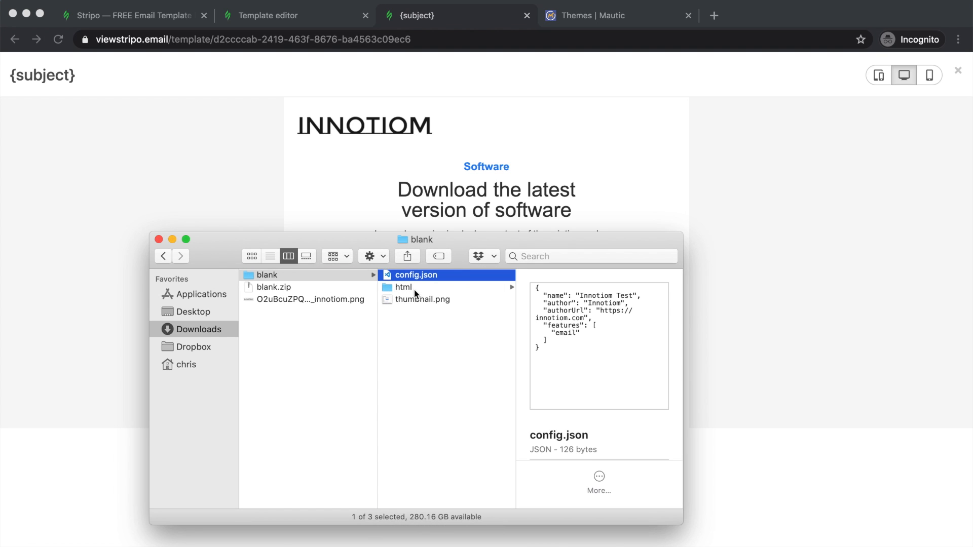
pyautogui.keyDown('shift'); pyautogui.click(412, 299); pyautogui.keyUp('shift')
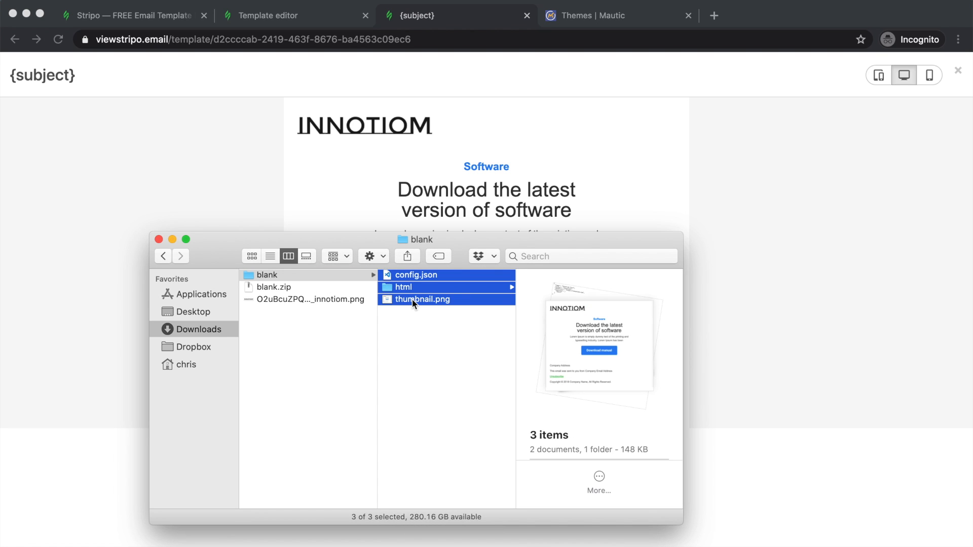
pyautogui.rightClick(412, 299)
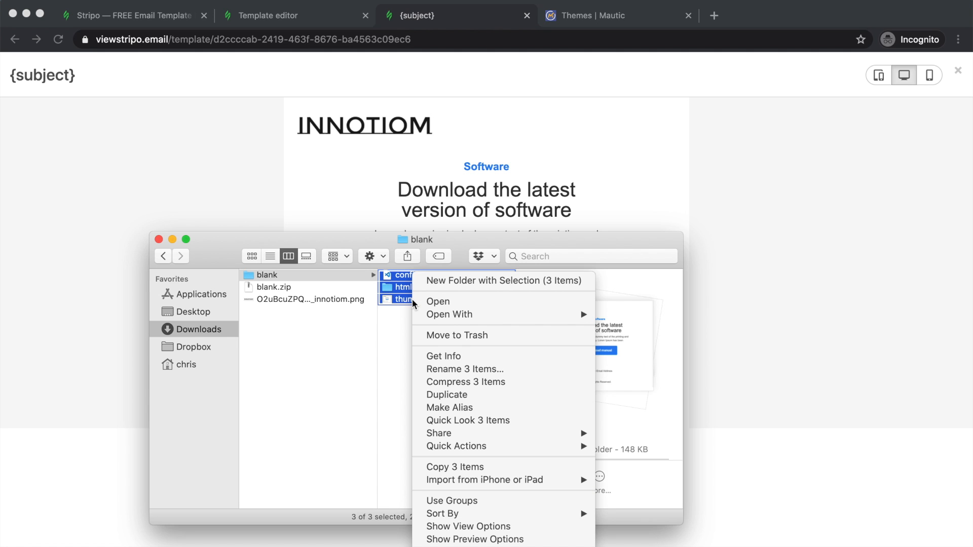
pyautogui.click(478, 380)
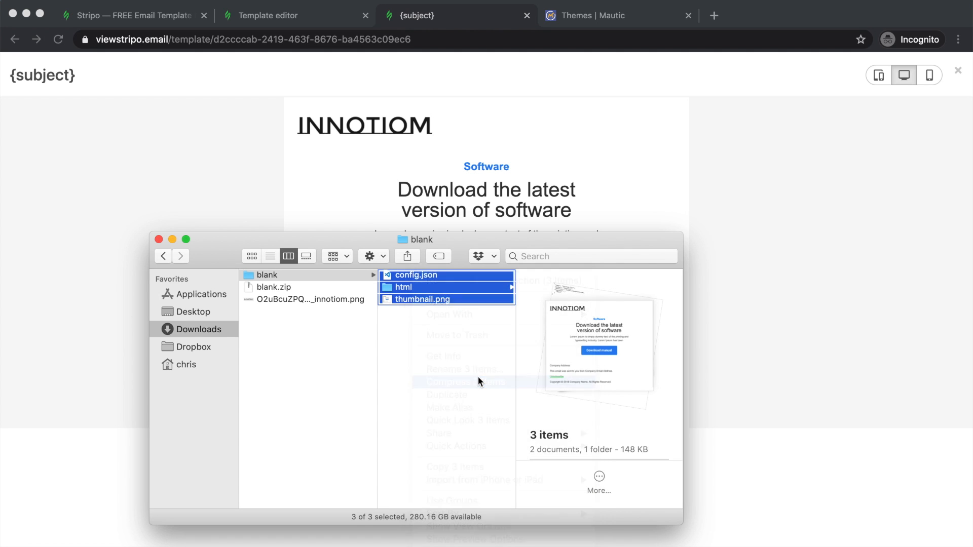
# Rename the new archive in the blank folder as innotiom-test.zip
pyautogui.click(400, 276)
pyautogui.press('Return')
pyautogui.write('inno')
pyautogui.write('tiom-test')
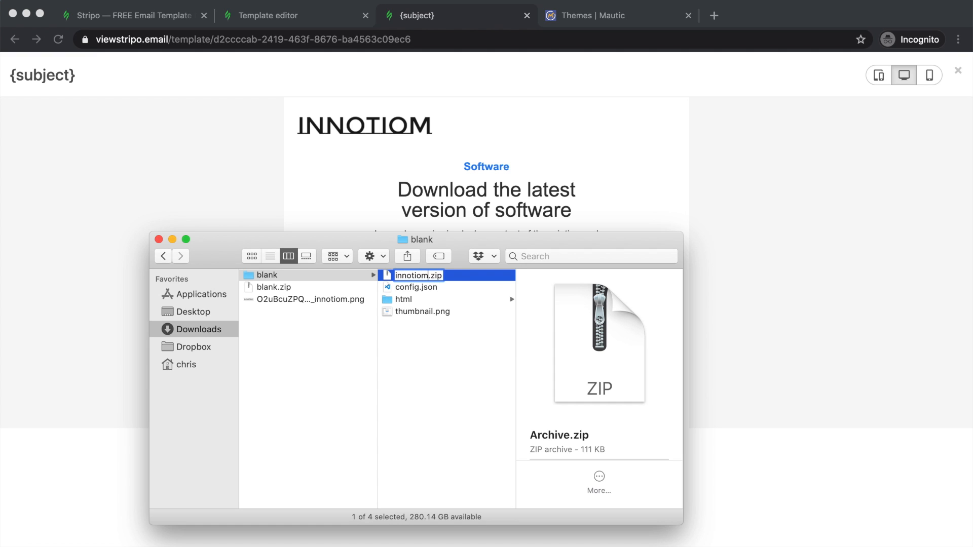
pyautogui.press('Return')
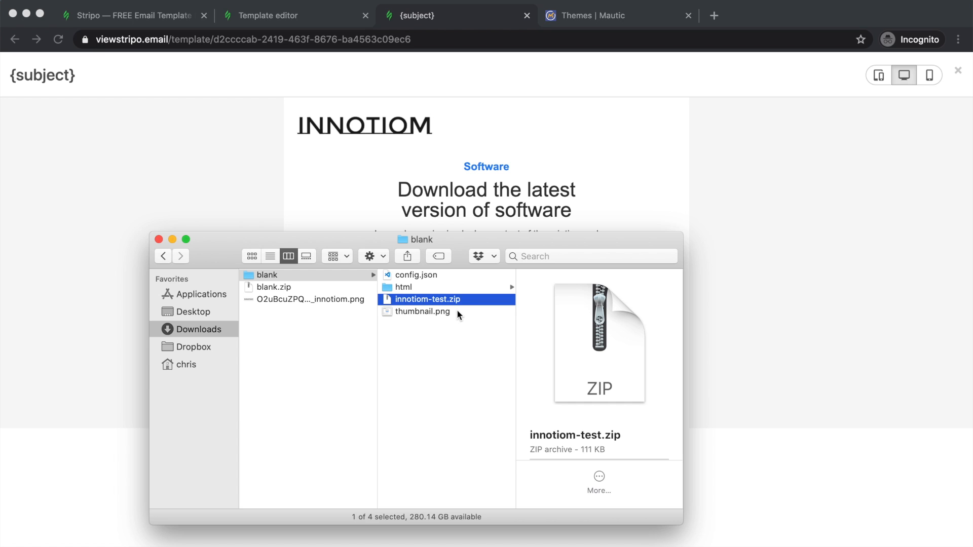
# Switch to the Mautic Themes page in the browser and install innotiom-test.zip from the blank folder in Downloads
pyautogui.click(421, 151)
pyautogui.click(583, 22)
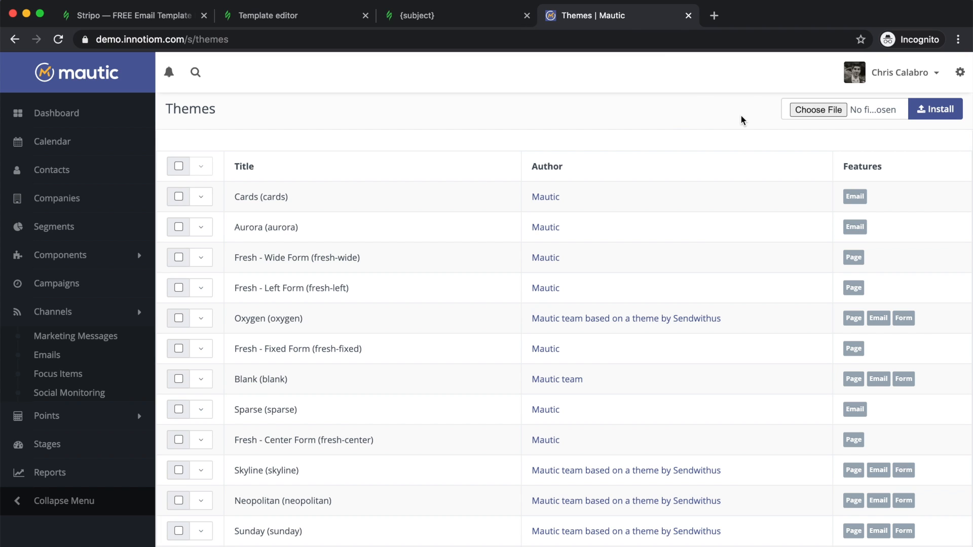
pyautogui.click(805, 108)
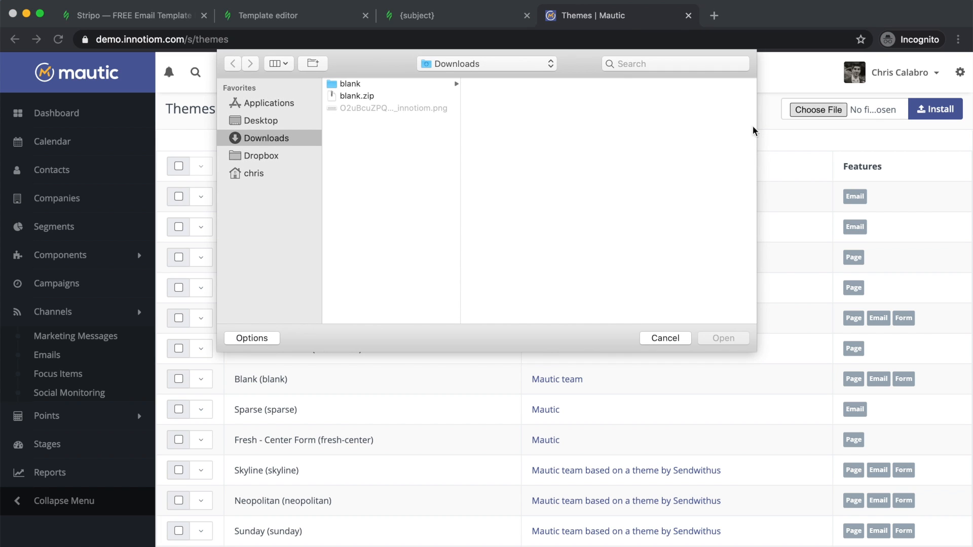
pyautogui.click(369, 85)
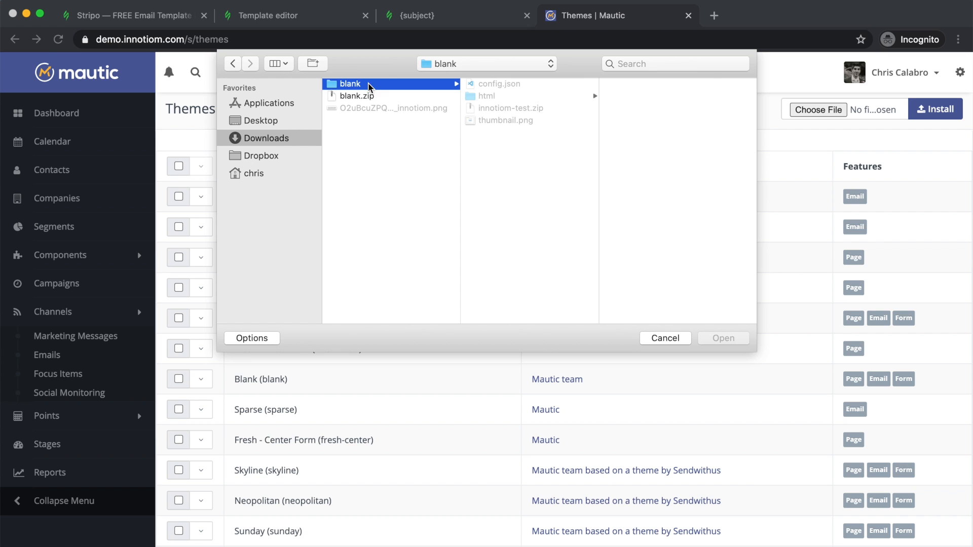
pyautogui.click(503, 110)
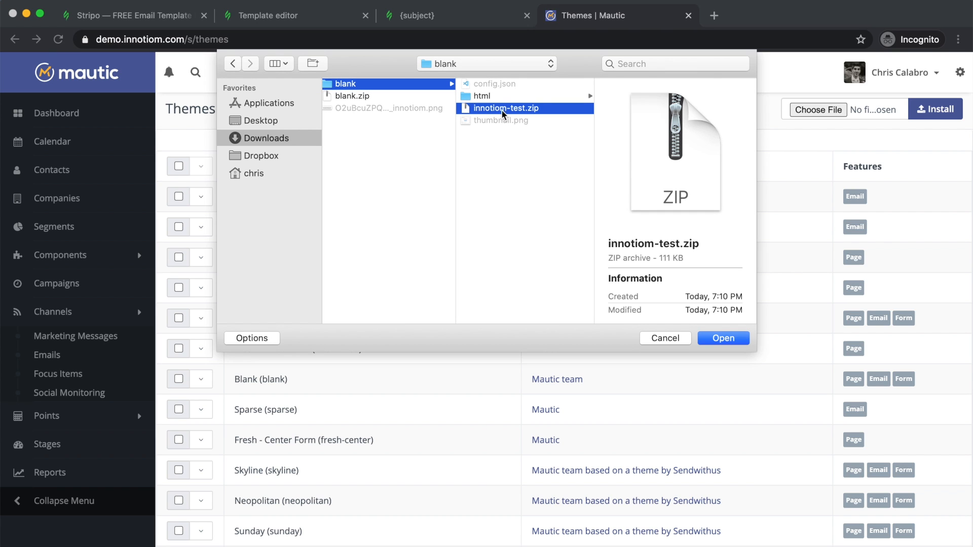
pyautogui.click(725, 338)
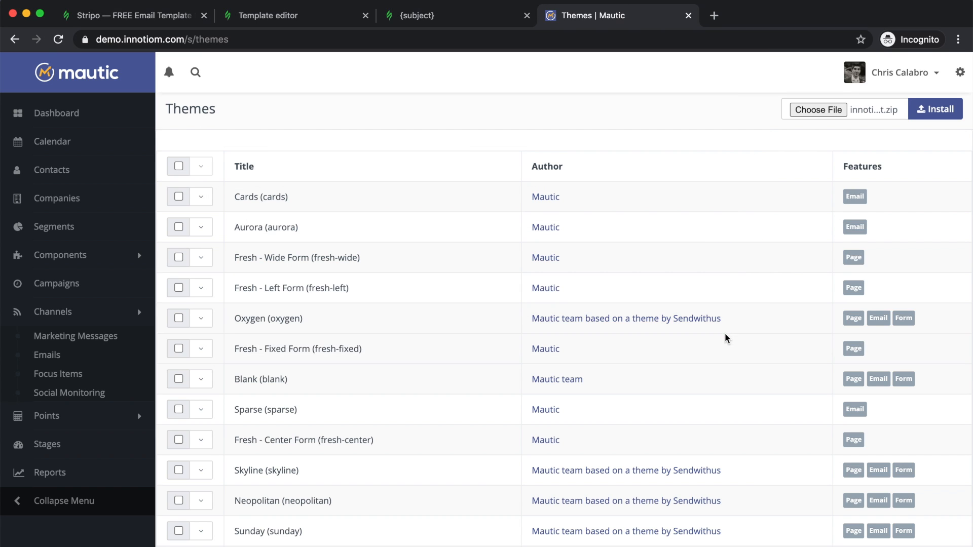
pyautogui.click(935, 109)
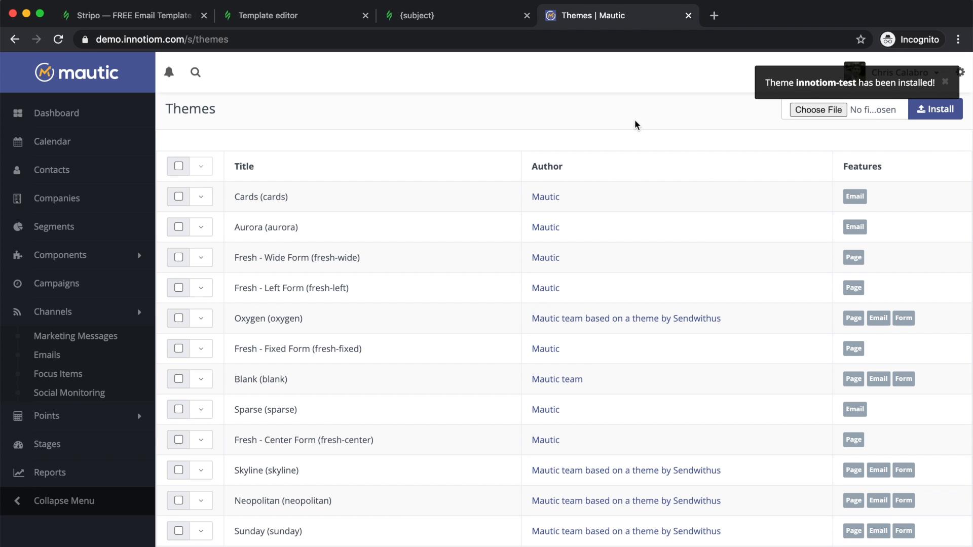
# Delete the Innotiom Test Theme (innotiom-test-theme) from the themes list
pyautogui.scroll(-5, 439, 276)
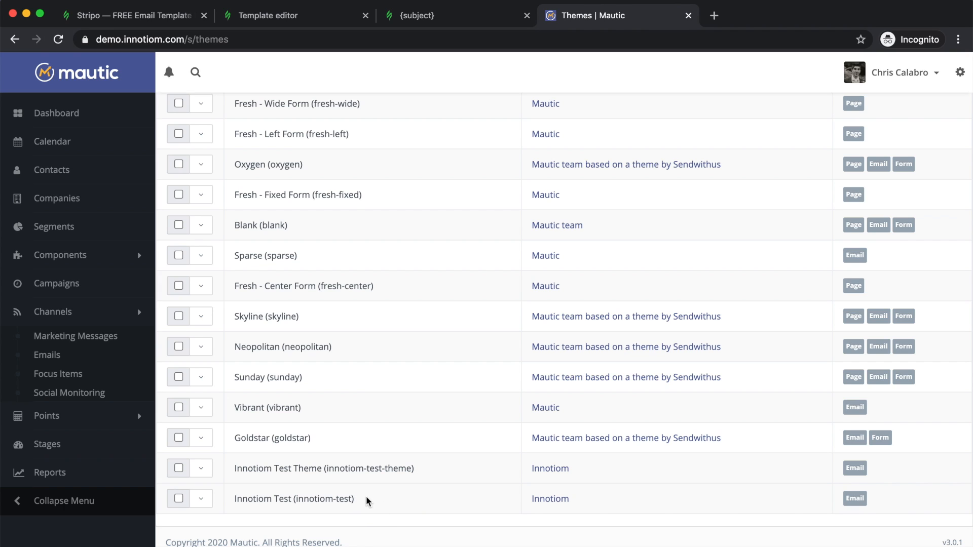
pyautogui.click(201, 468)
pyautogui.click(233, 498)
pyautogui.click(505, 175)
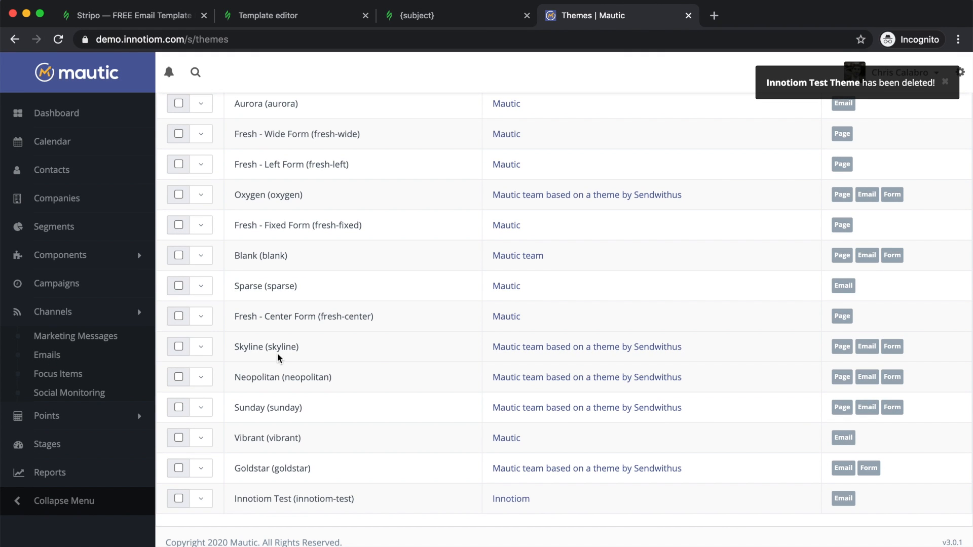
# Create a new segment email and choose Innotiom Test as its theme
pyautogui.click(47, 355)
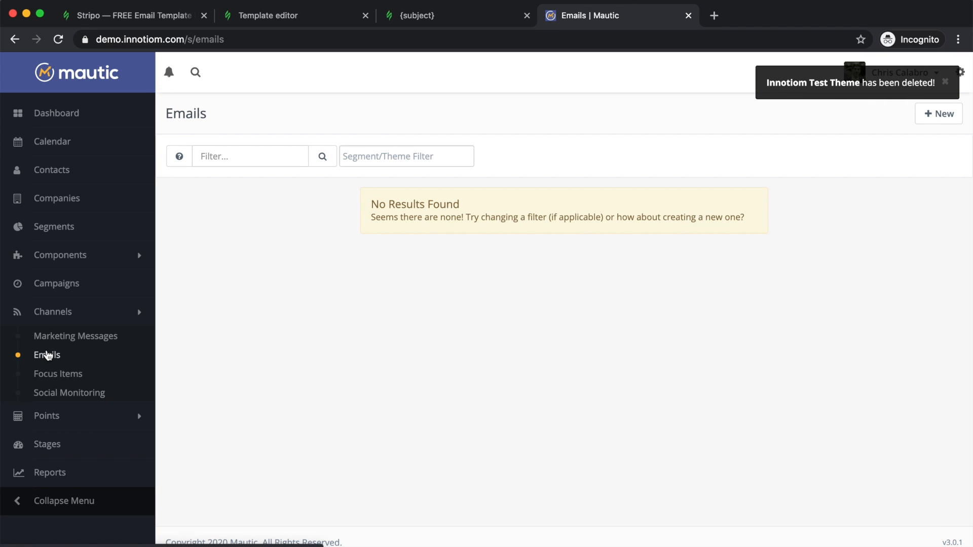
pyautogui.click(930, 123)
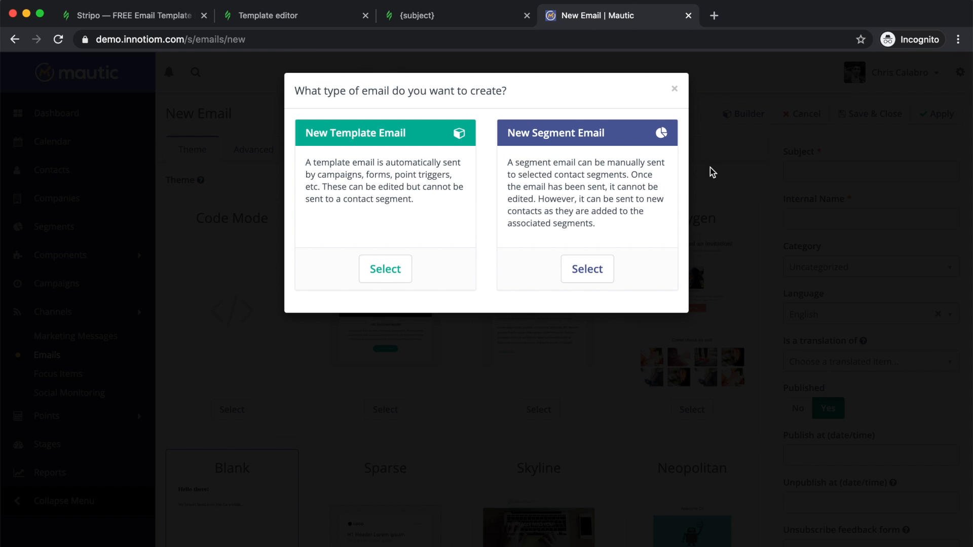
pyautogui.click(587, 272)
pyautogui.scroll(-1, 589, 279)
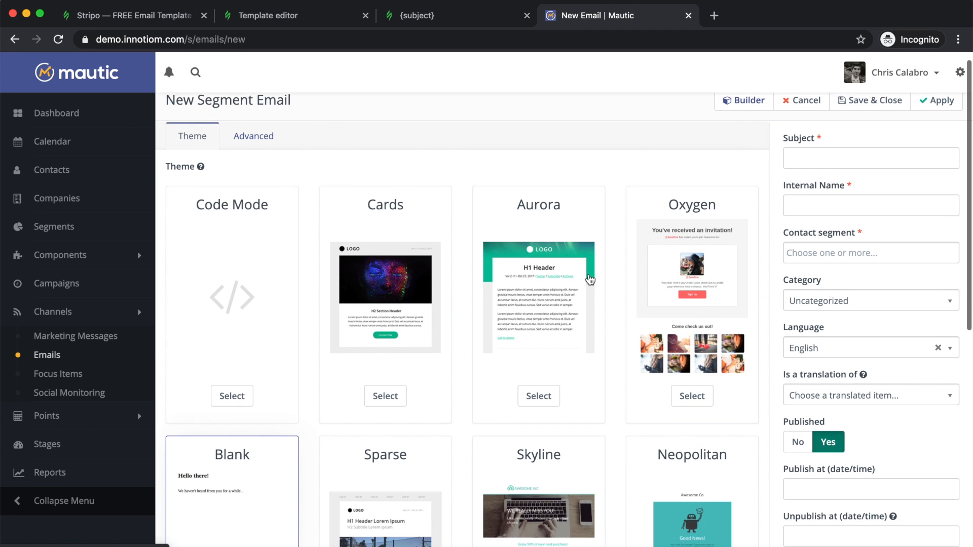
pyautogui.scroll(-8, 590, 279)
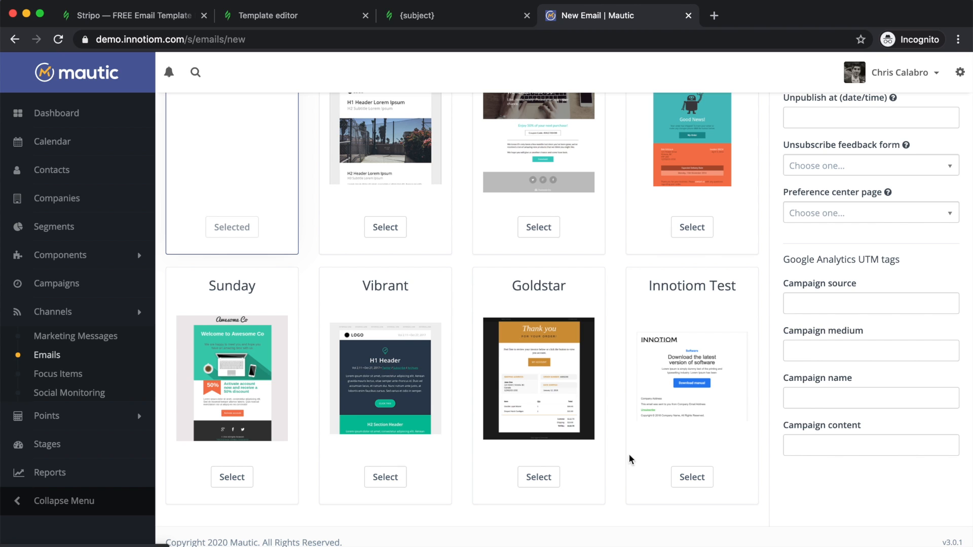
pyautogui.click(680, 480)
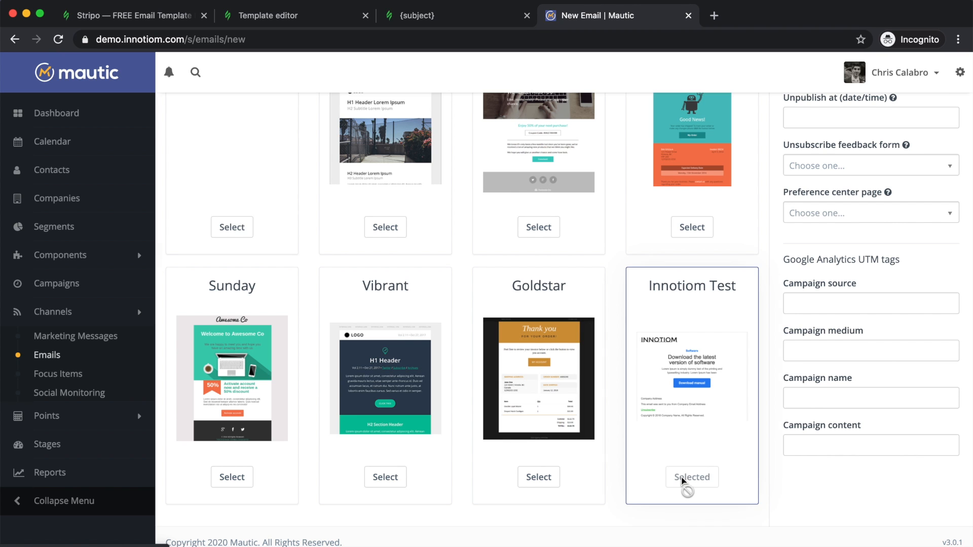
# Open the email in the builder and duplicate the software download section twice
pyautogui.scroll(8, 682, 482)
pyautogui.click(729, 120)
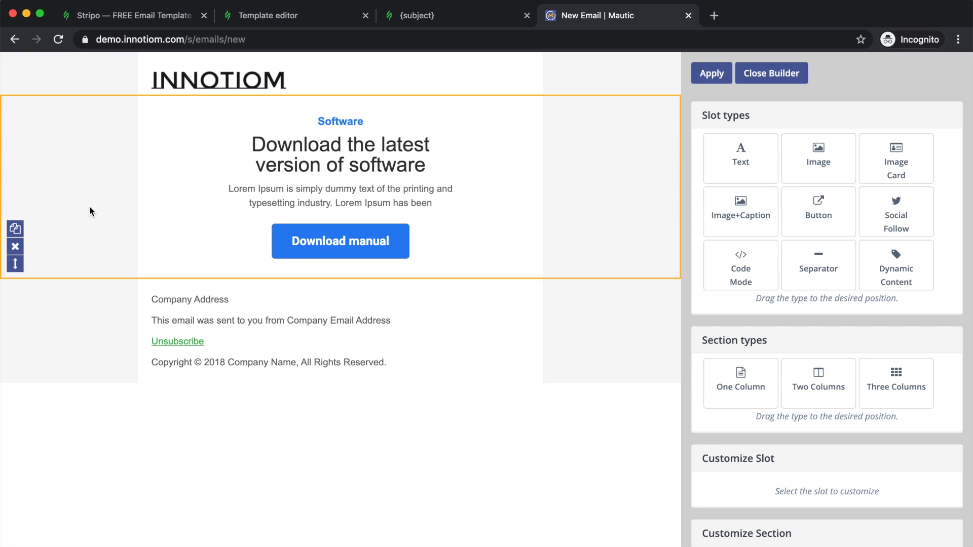
pyautogui.click(11, 230)
pyautogui.click(12, 230)
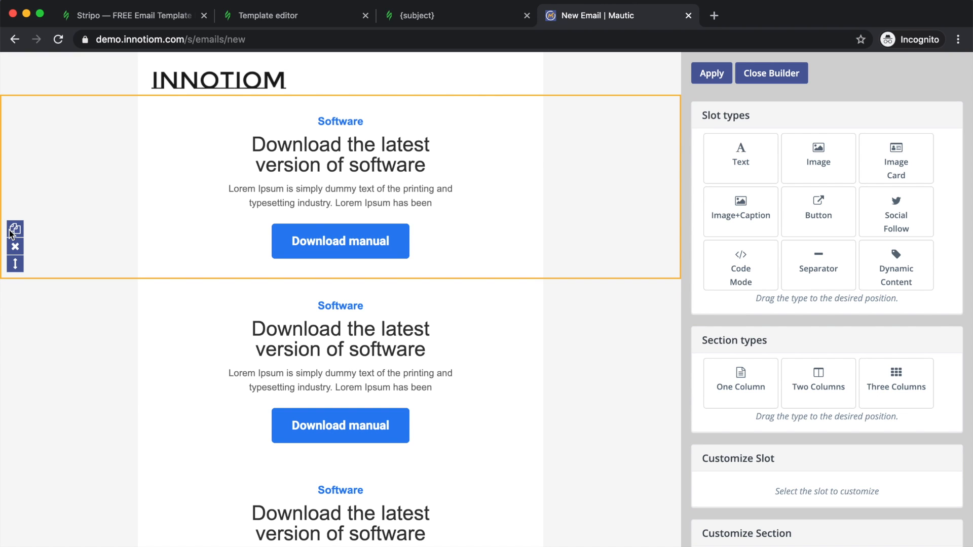
# Delete the first software download section and move the company address footer section between the two remaining ones
pyautogui.click(15, 246)
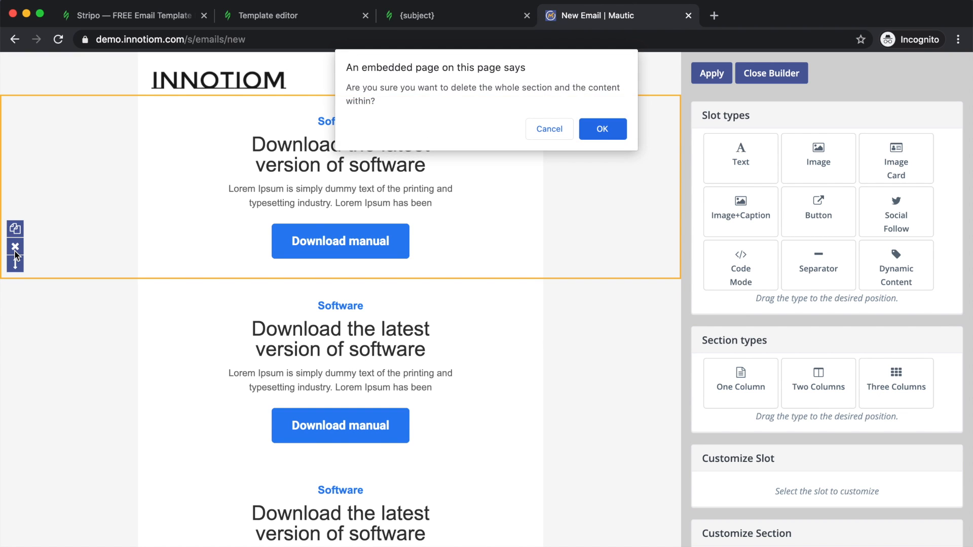
pyautogui.click(602, 129)
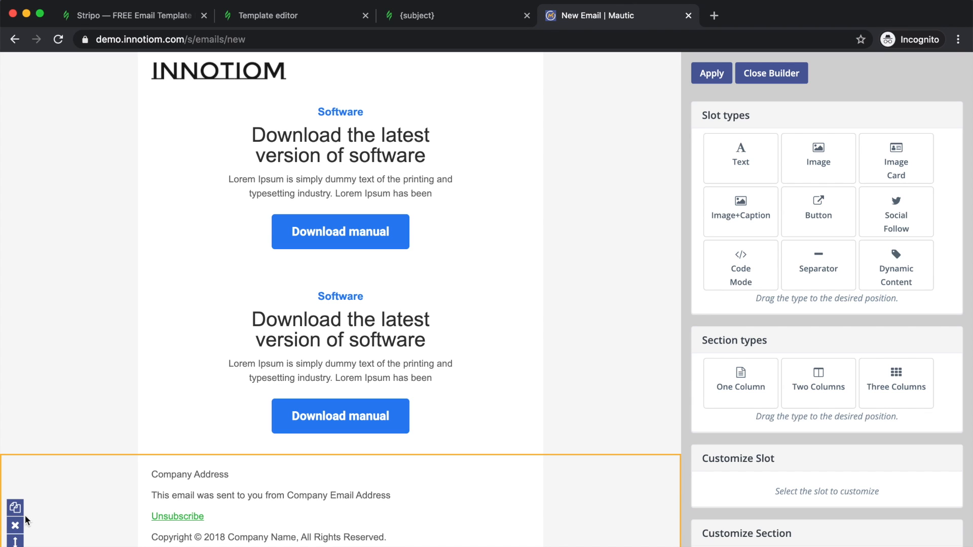
pyautogui.moveTo(15, 536); pyautogui.dragTo(61, 324)
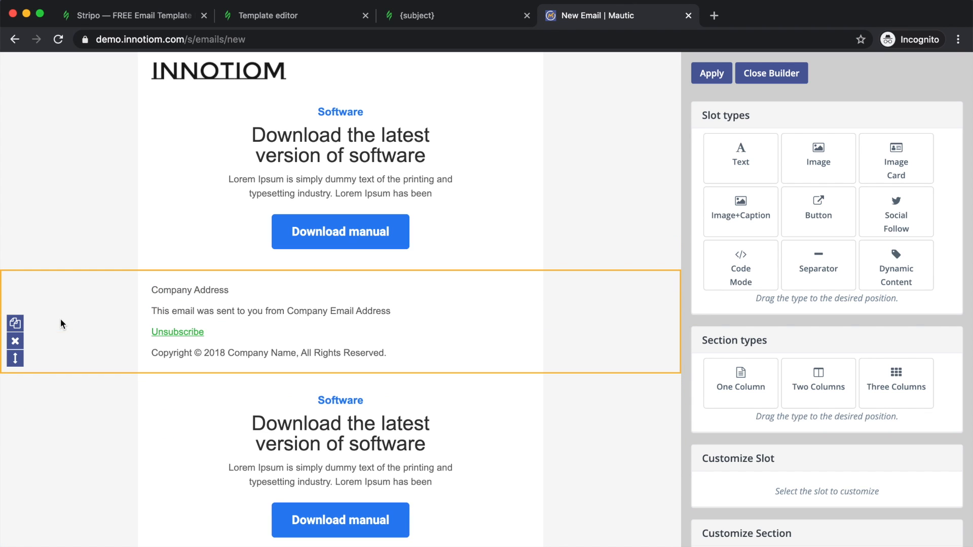
# Check that the logo slot and the first software text slot, including its heading and paragraph, open for editing
pyautogui.scroll(1, 158, 235)
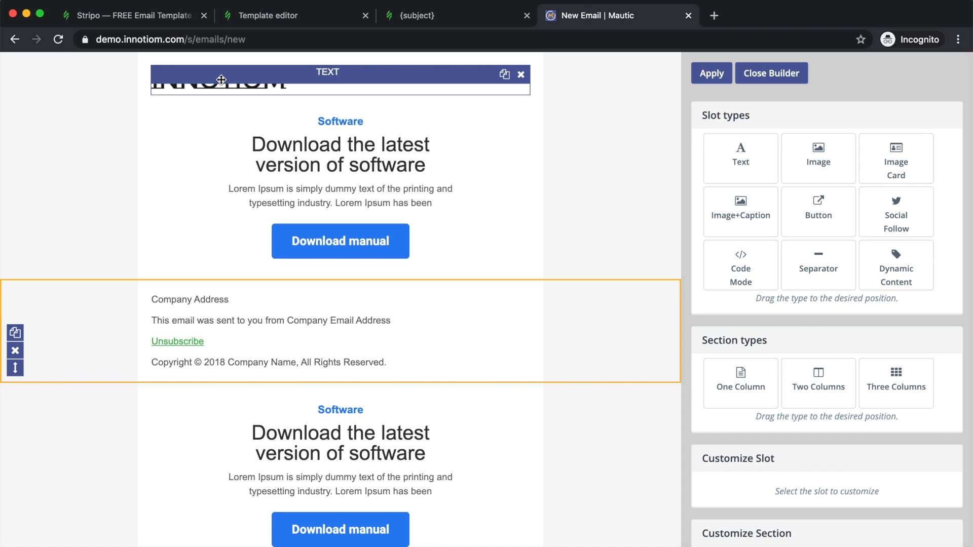
pyautogui.click(221, 79)
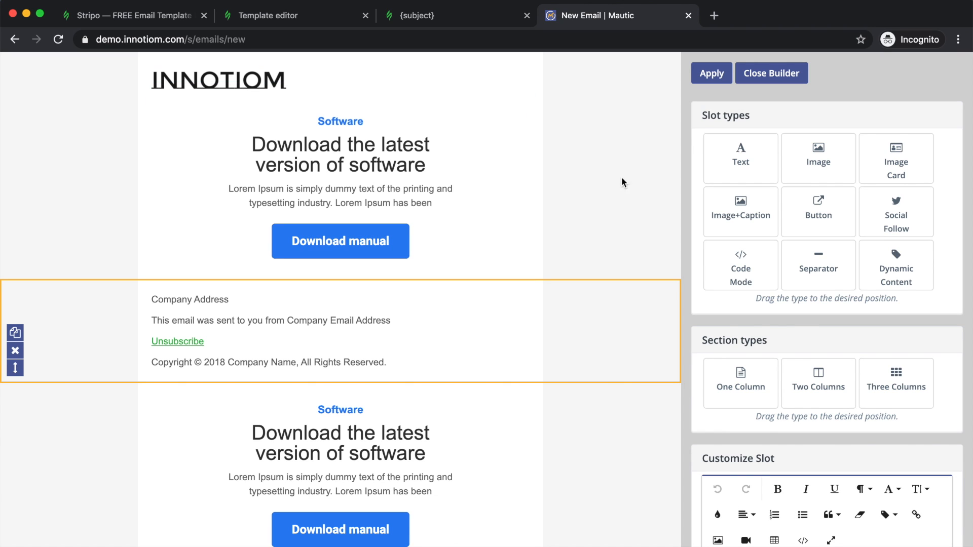
pyautogui.scroll(-2, 737, 300)
pyautogui.scroll(-5, 737, 300)
pyautogui.click(766, 200)
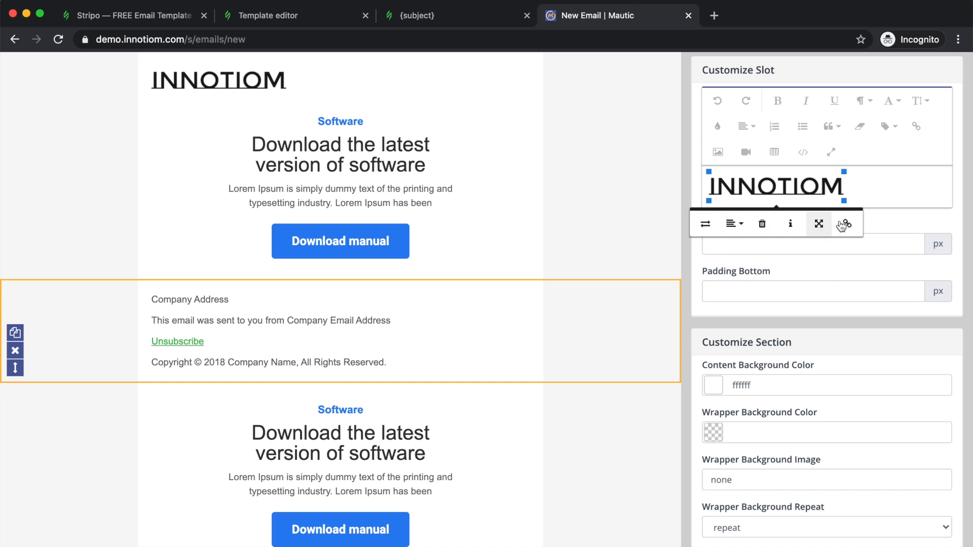
pyautogui.click(223, 148)
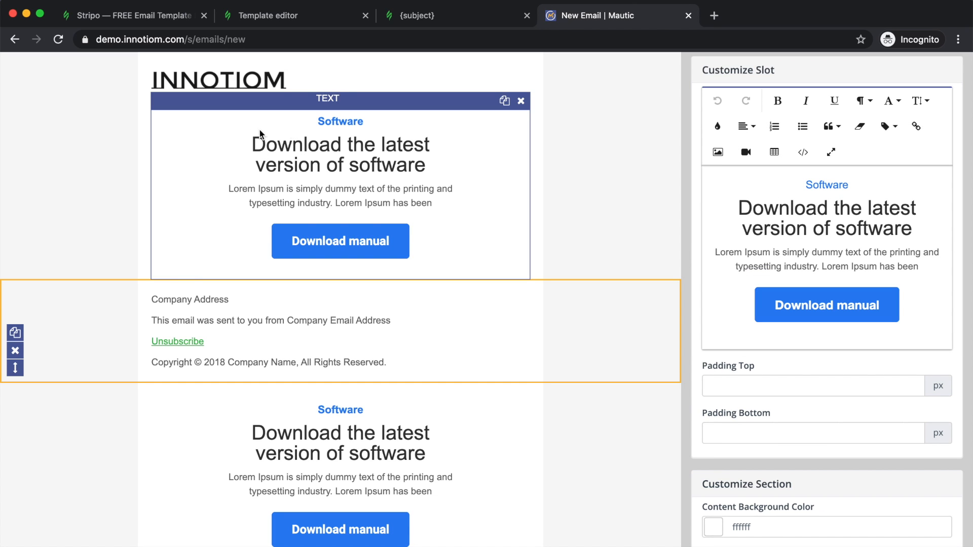
pyautogui.click(788, 227)
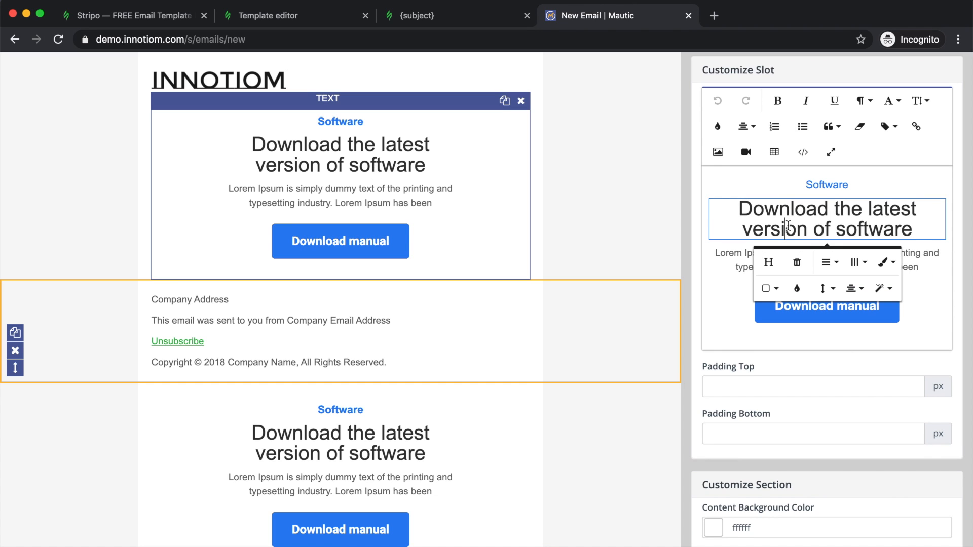
pyautogui.click(736, 254)
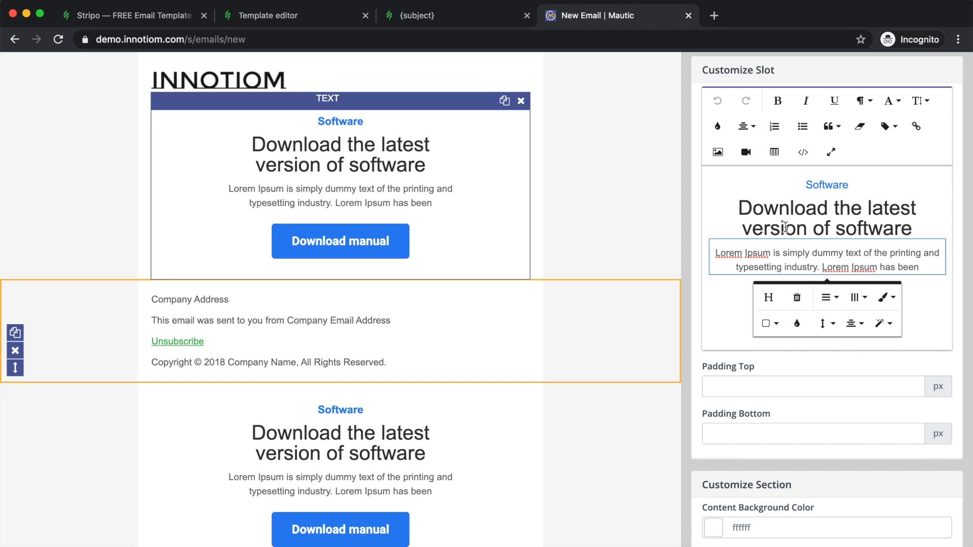
pyautogui.click(808, 215)
# Check whether the company address footer text can be selected and edited as a slot
pyautogui.scroll(-1, 298, 320)
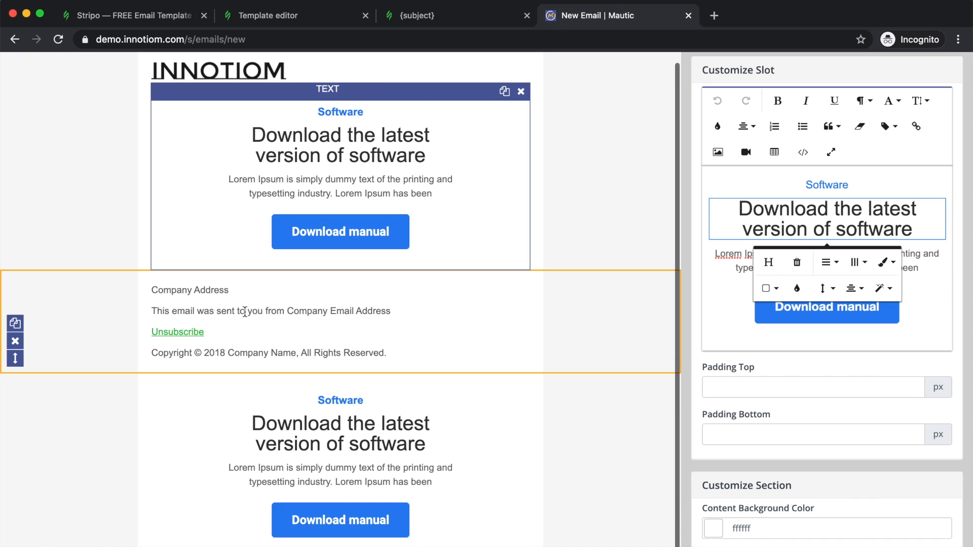
pyautogui.click(244, 311)
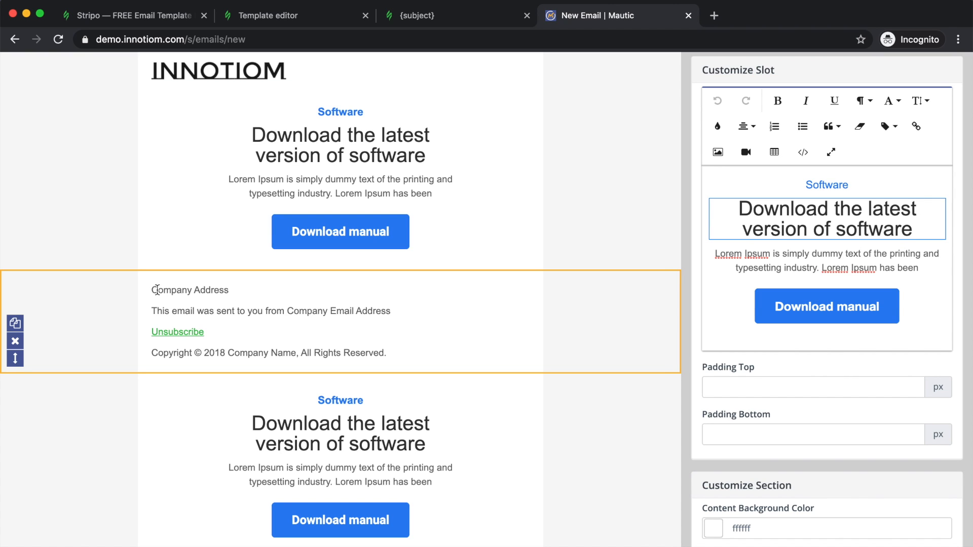
pyautogui.moveTo(149, 290); pyautogui.dragTo(362, 350)
pyautogui.click(432, 358)
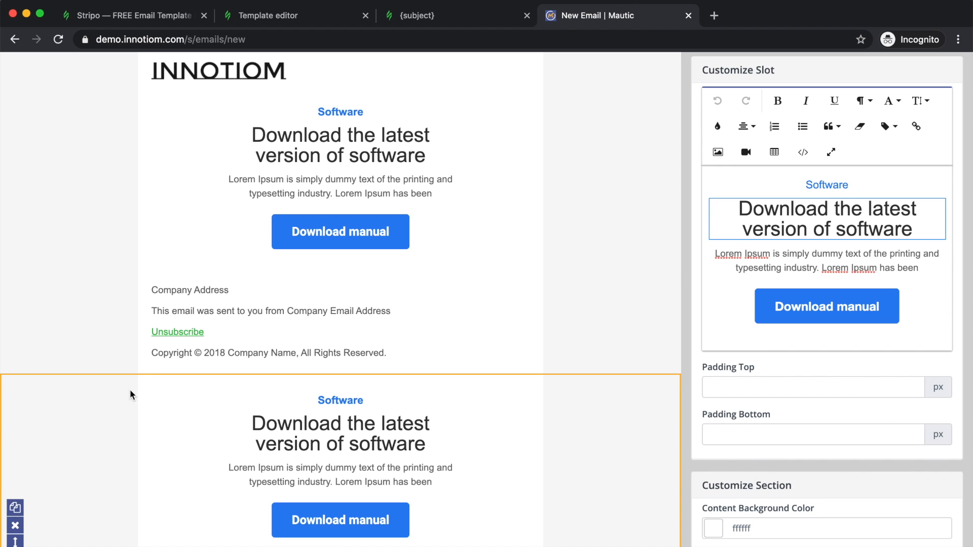
# Delete the duplicate software download section below the company address footer
pyautogui.click(16, 526)
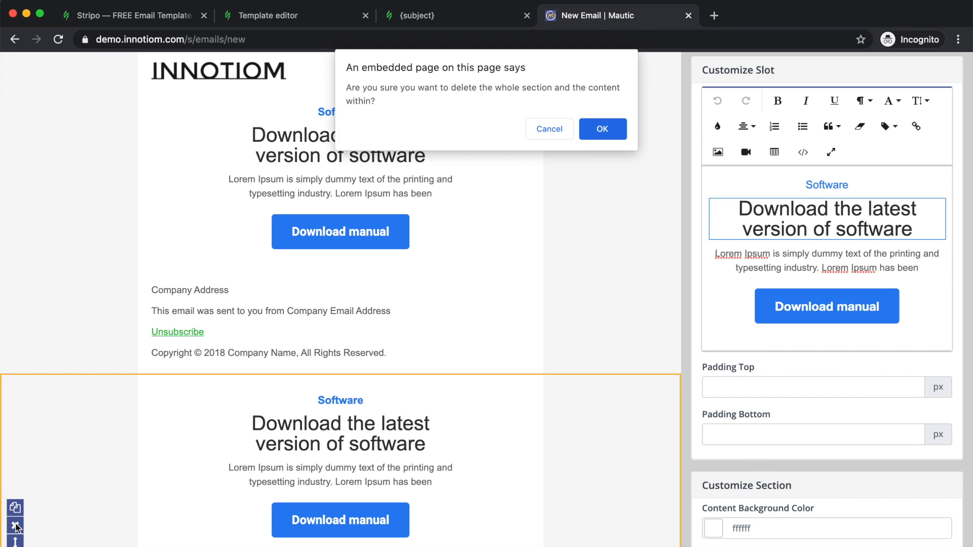
pyautogui.click(603, 130)
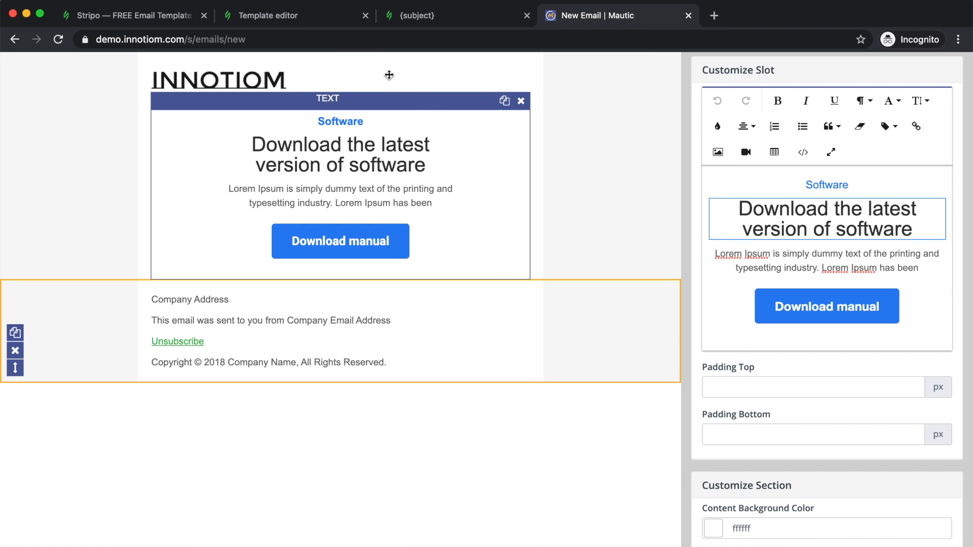
# Switch to the Stripo template editor, leave the preview, and open the code of the company address footer stripe
pyautogui.click(327, 18)
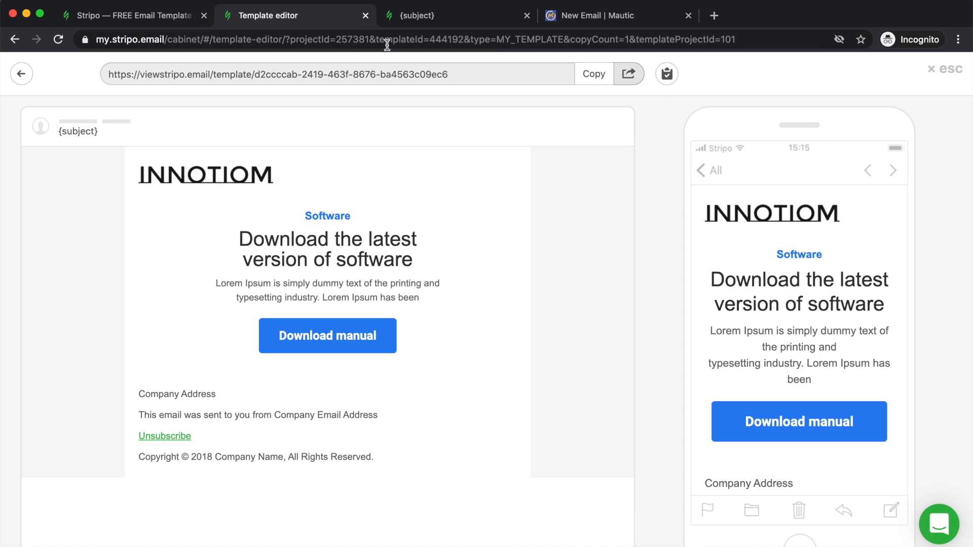
pyautogui.click(951, 69)
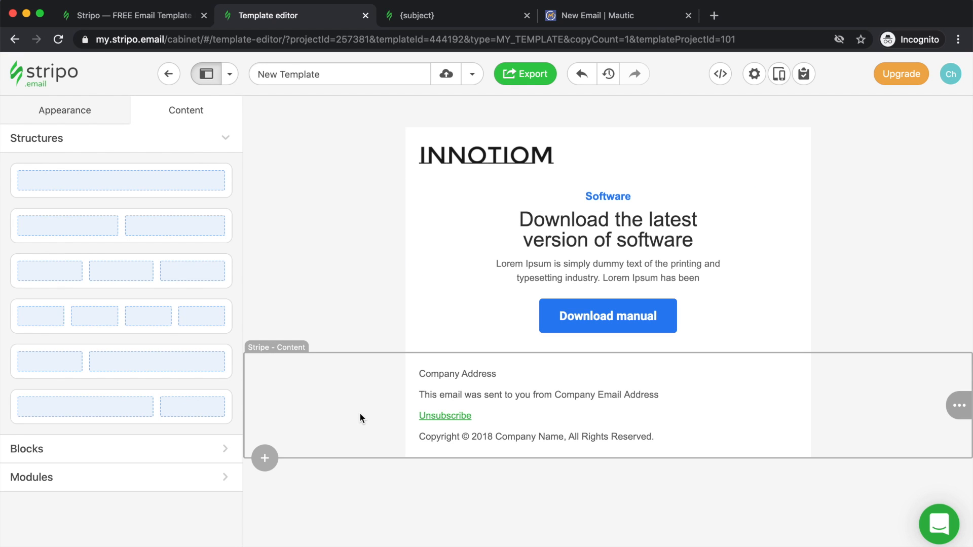
pyautogui.click(359, 414)
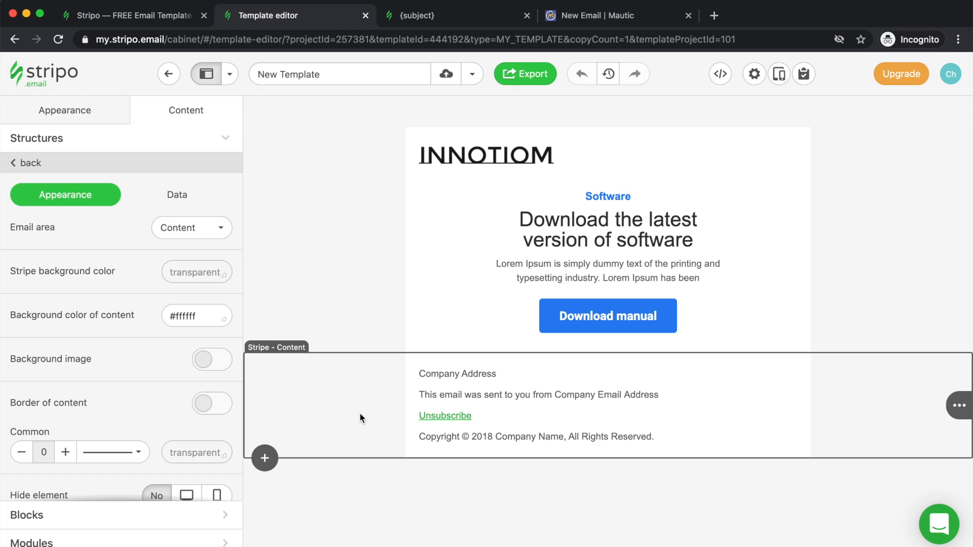
pyautogui.click(720, 73)
pyautogui.scroll(-1, 475, 367)
pyautogui.scroll(1, 474, 369)
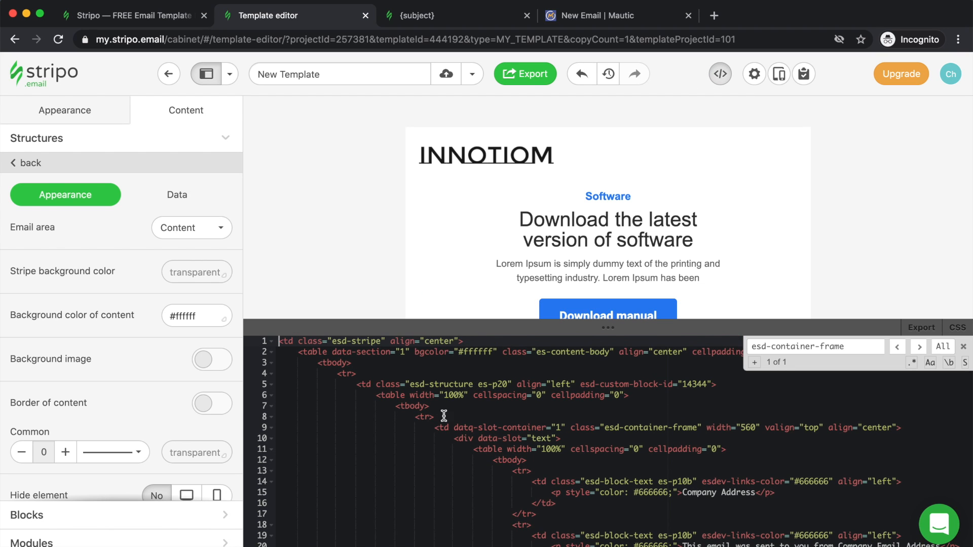
# Correct the misspelled attribute on the footer's container cell to data-slot-container, review the code, and close the code editor
pyautogui.click(484, 424)
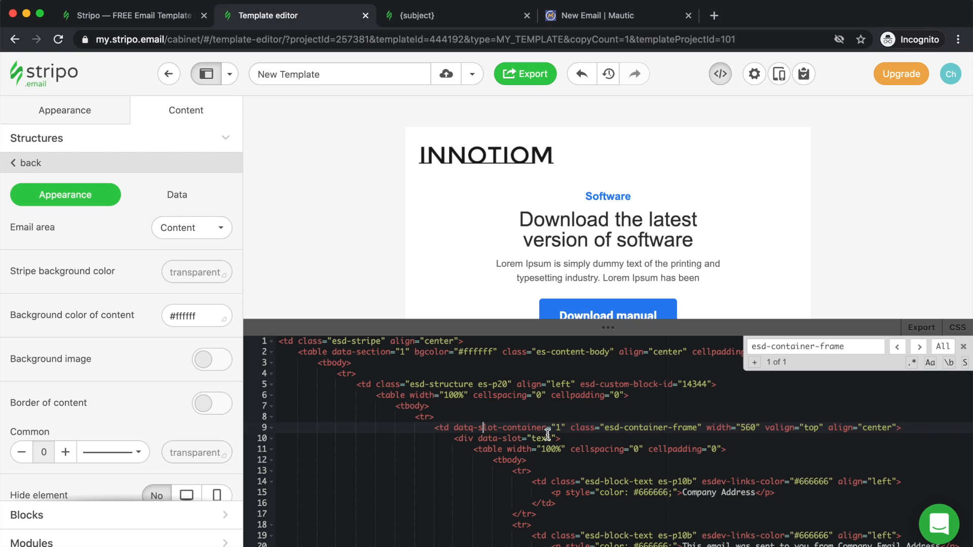
pyautogui.click(474, 428)
pyautogui.press('BackSpace')
pyautogui.write('a')
pyautogui.scroll(-5, 536, 436)
pyautogui.scroll(5, 536, 436)
pyautogui.click(720, 74)
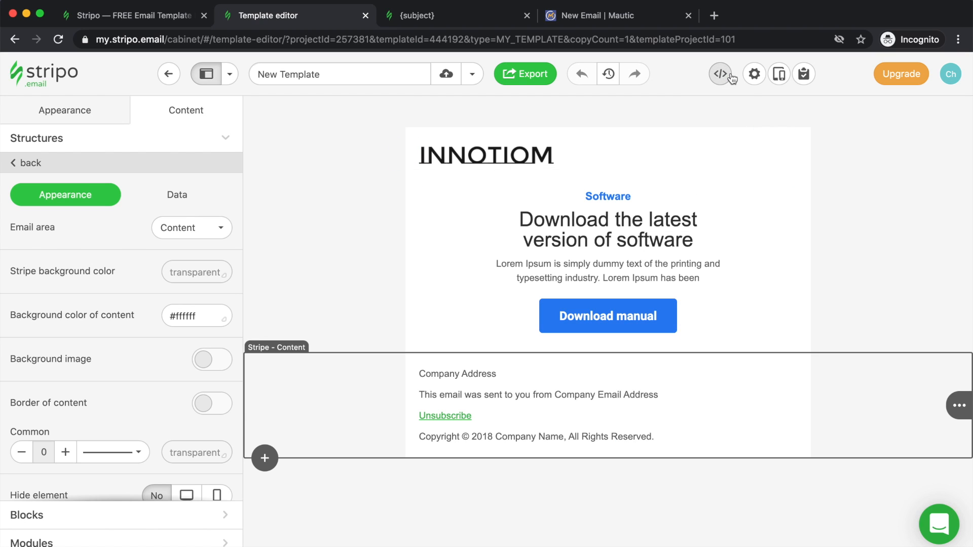
# Export the corrected template as a downloaded HTML file
pyautogui.click(522, 80)
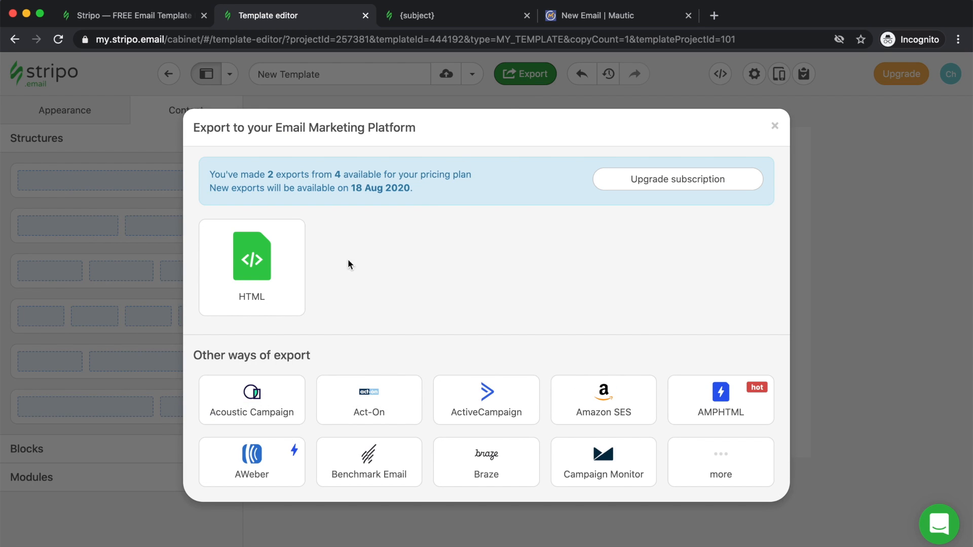
pyautogui.click(254, 275)
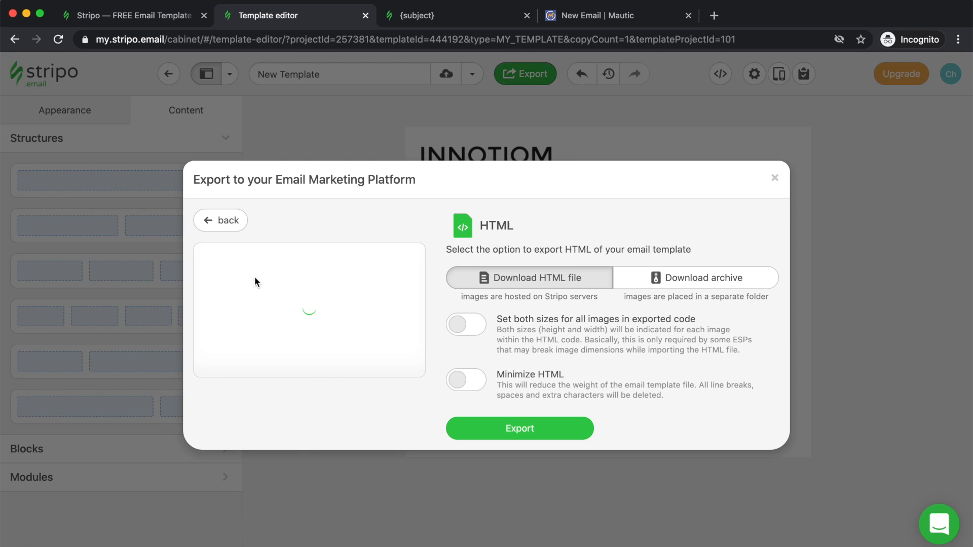
pyautogui.click(496, 441)
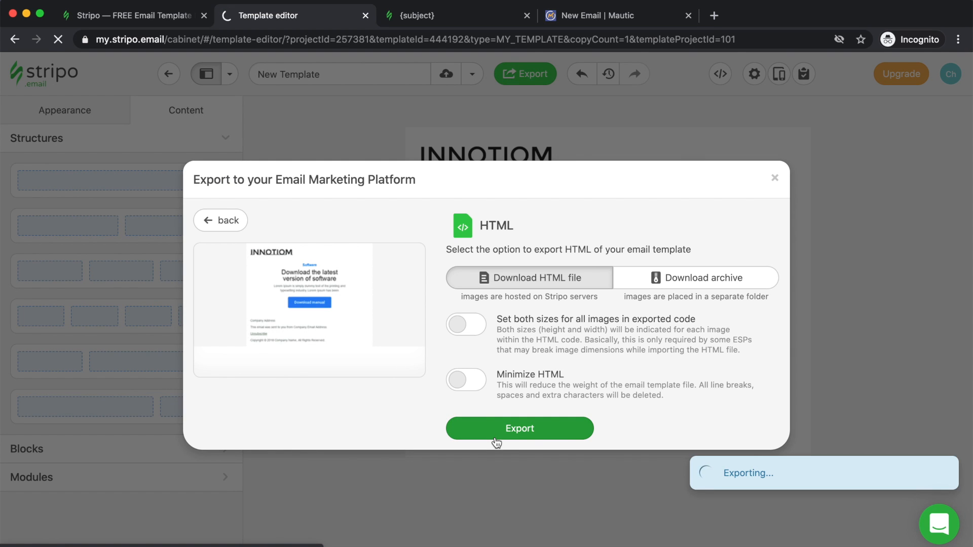
# In Finder, rename New Template.html to email.html.twig and move it into the blank theme's html folder, replacing the existing file
pyautogui.press('super+Tab')
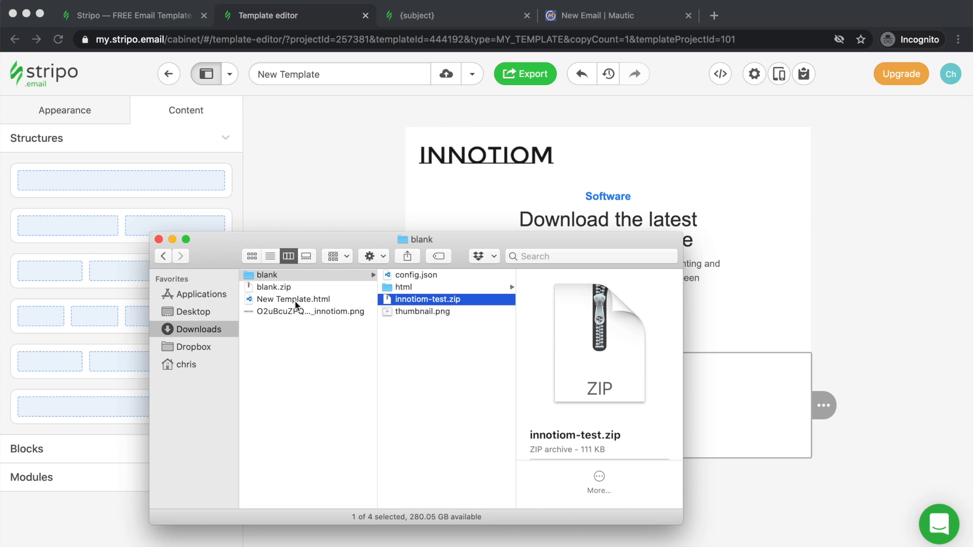
pyautogui.click(297, 302)
pyautogui.press('Return')
pyautogui.write('email.html.twig')
pyautogui.press('Return')
pyautogui.click(556, 211)
pyautogui.moveTo(287, 300); pyautogui.dragTo(579, 287)
pyautogui.click(578, 180)
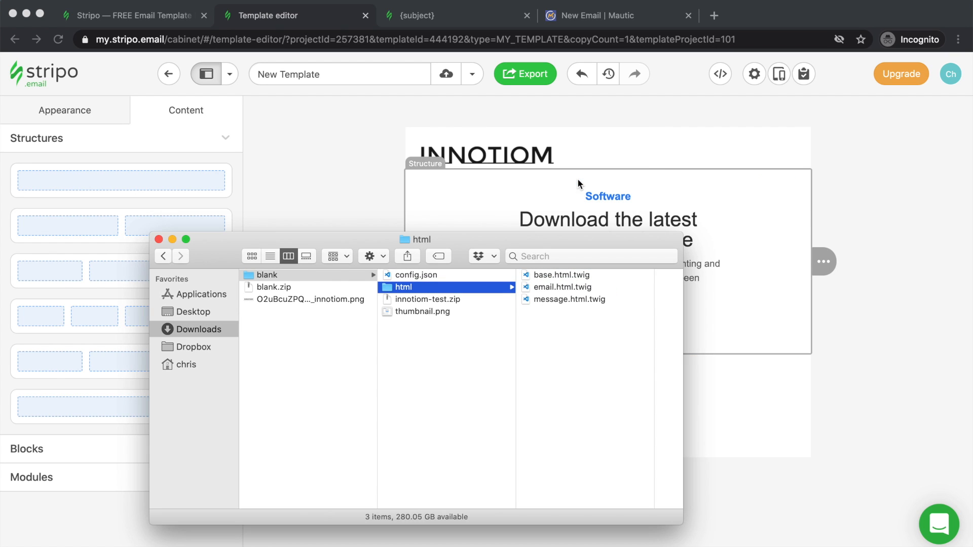
# Delete innotiom-test.zip and compress config.json, the html folder and thumbnail.png into an archive named test-2.zip
pyautogui.click(437, 298)
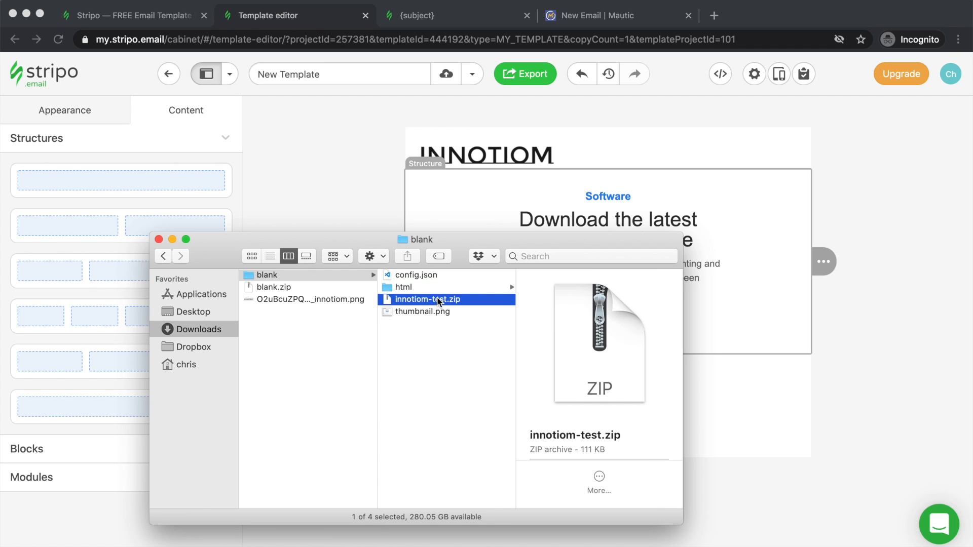
pyautogui.press('super+BackSpace')
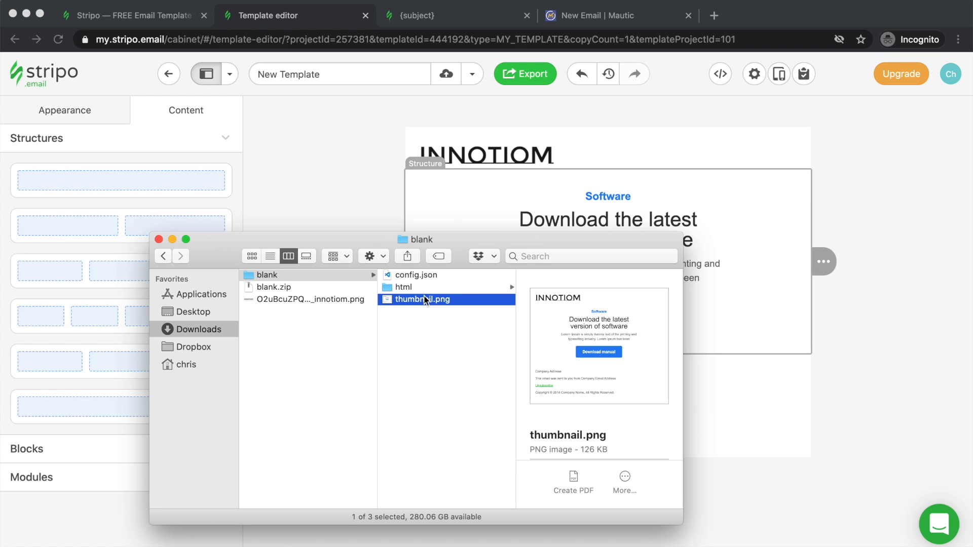
pyautogui.keyDown('shift'); pyautogui.click(407, 278); pyautogui.keyUp('shift')
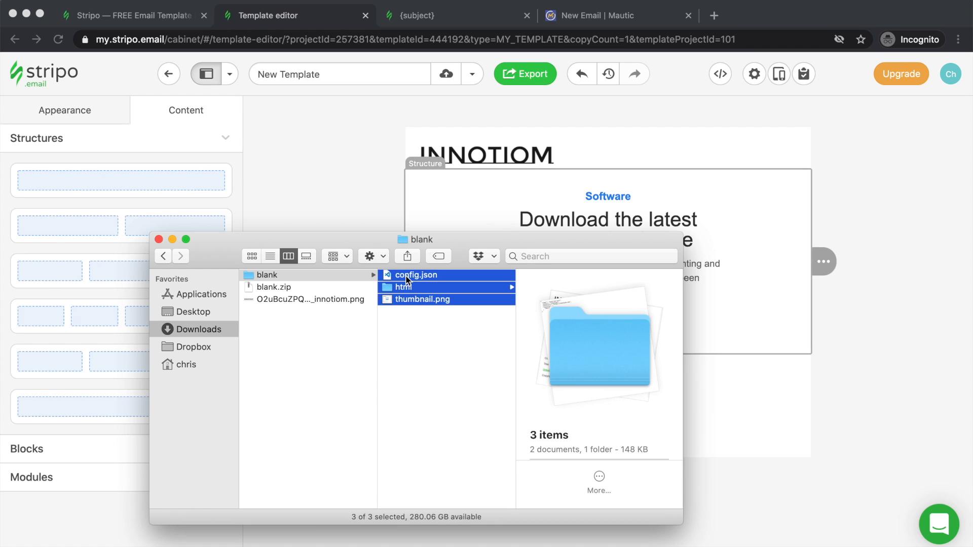
pyautogui.rightClick(407, 279)
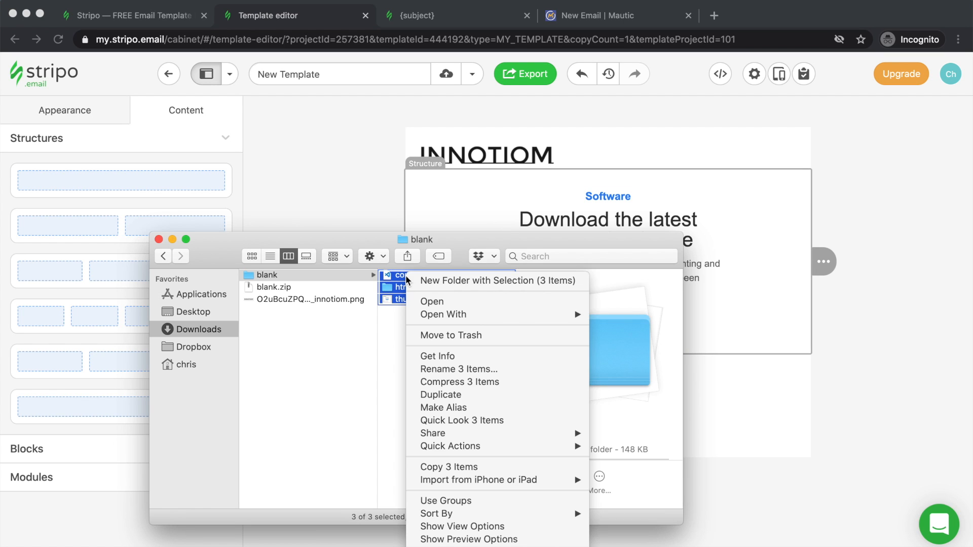
pyautogui.click(471, 383)
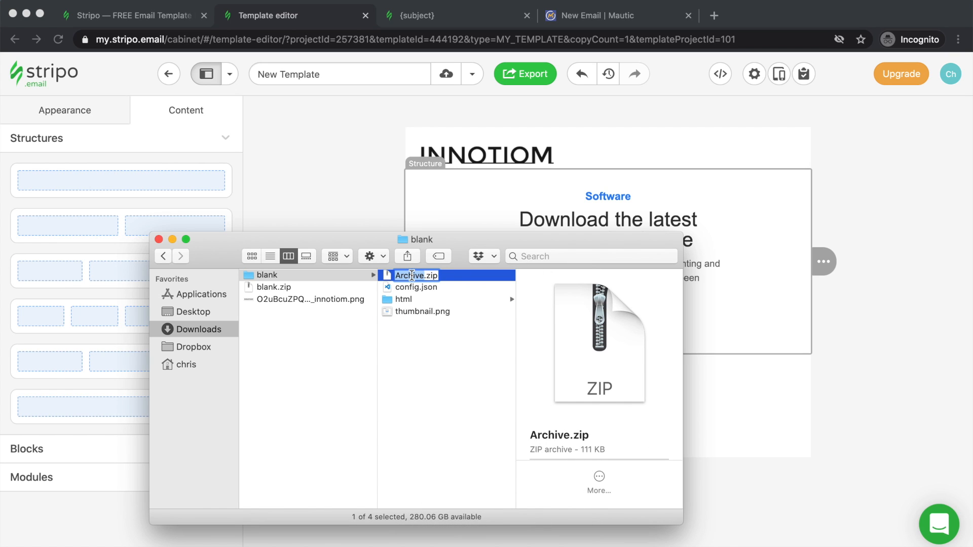
pyautogui.write('test-2')
pyautogui.press('Return')
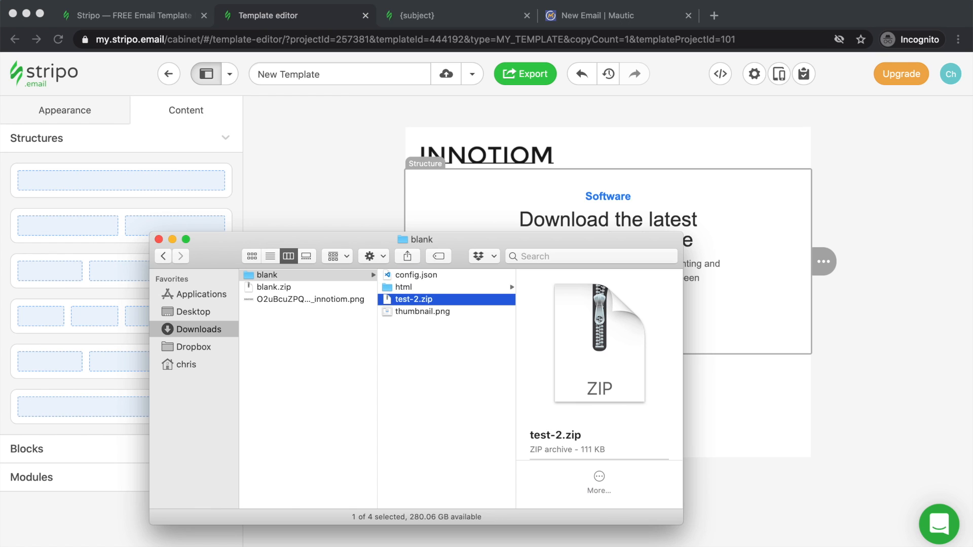
# Return to Mautic, close the email builder, and open the Themes settings page
pyautogui.click(694, 114)
pyautogui.click(611, 15)
pyautogui.scroll(7, 760, 228)
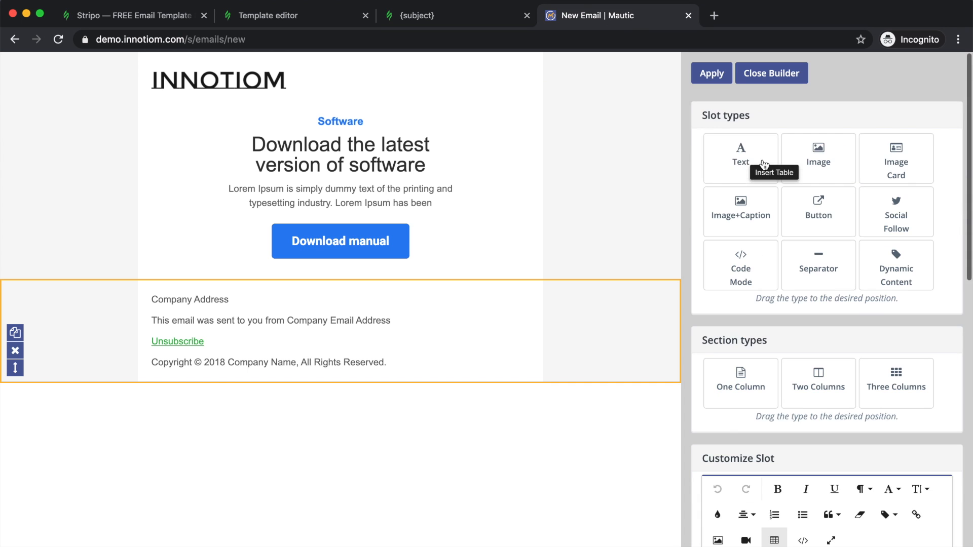
pyautogui.click(762, 77)
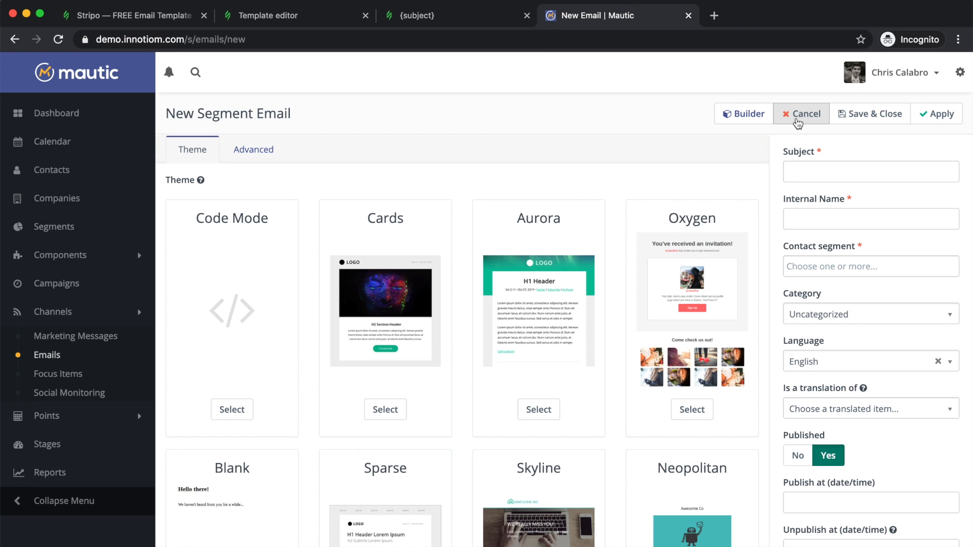
pyautogui.click(960, 72)
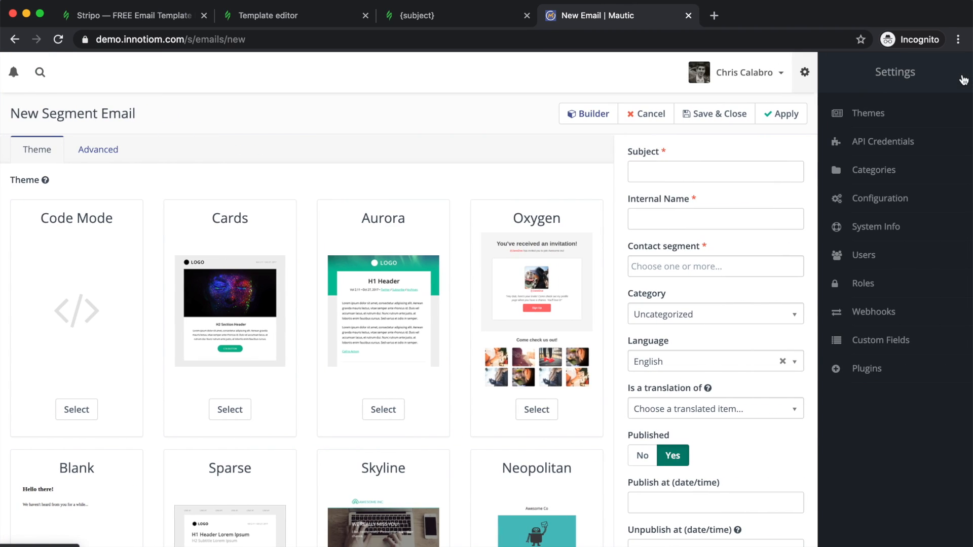
pyautogui.click(873, 119)
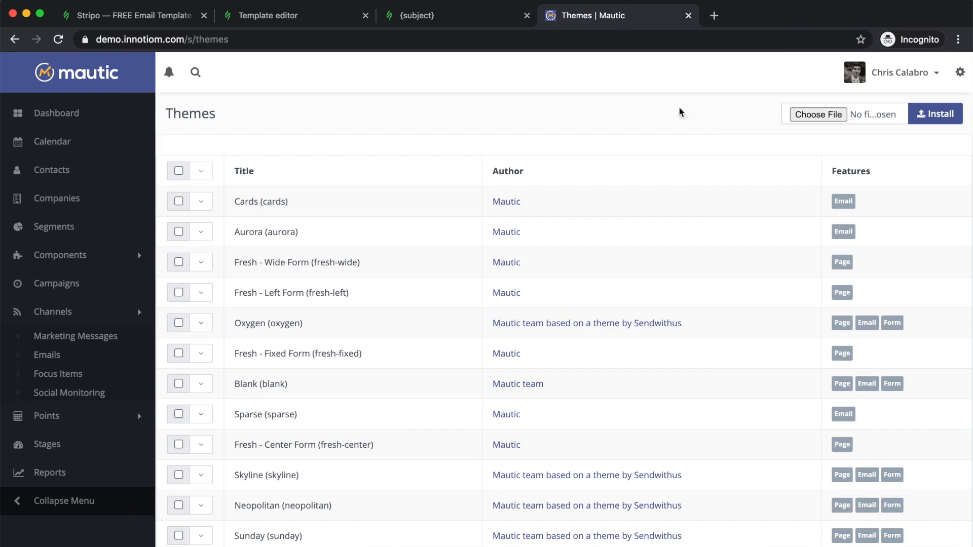
# Choose test-2.zip from the blank folder and install it as a new theme
pyautogui.click(821, 121)
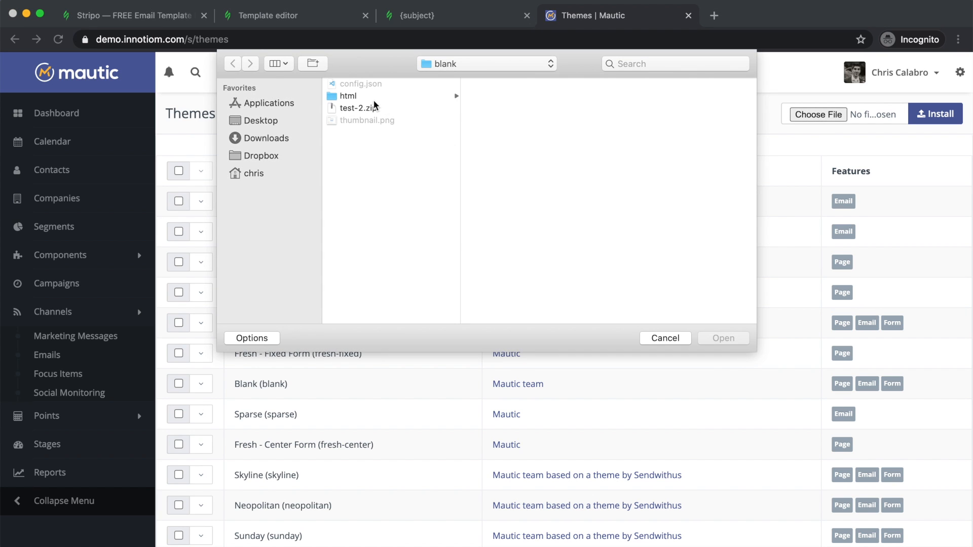
pyautogui.click(358, 109)
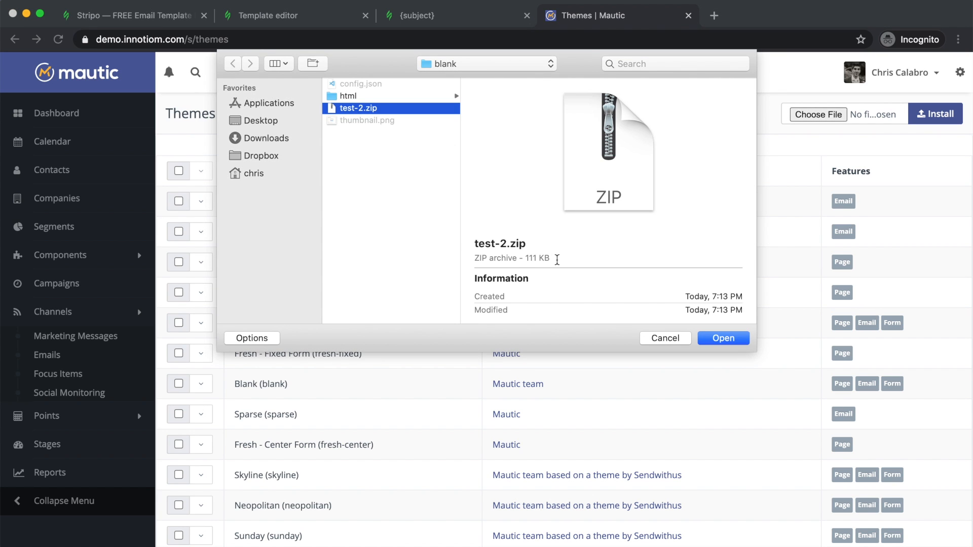
pyautogui.click(730, 342)
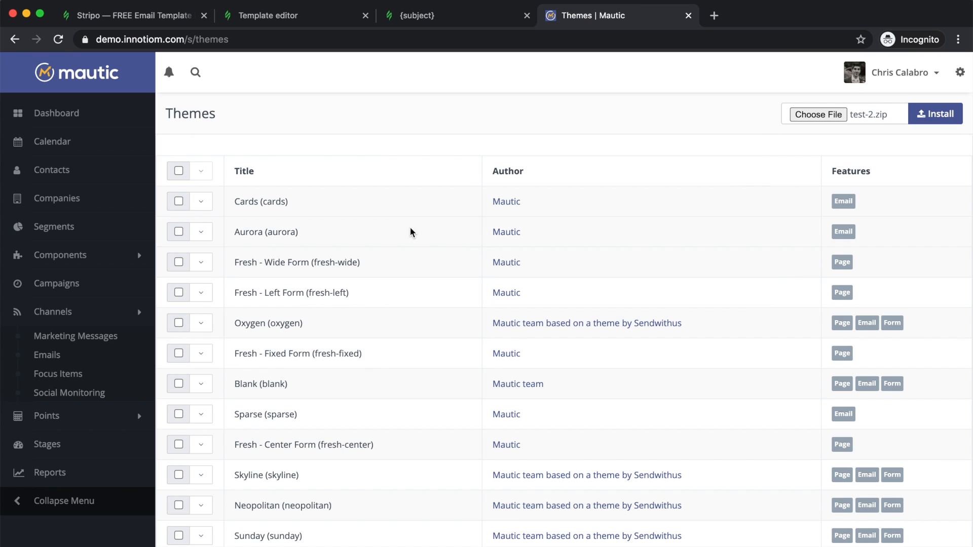
pyautogui.scroll(-3, 411, 232)
pyautogui.scroll(3, 411, 231)
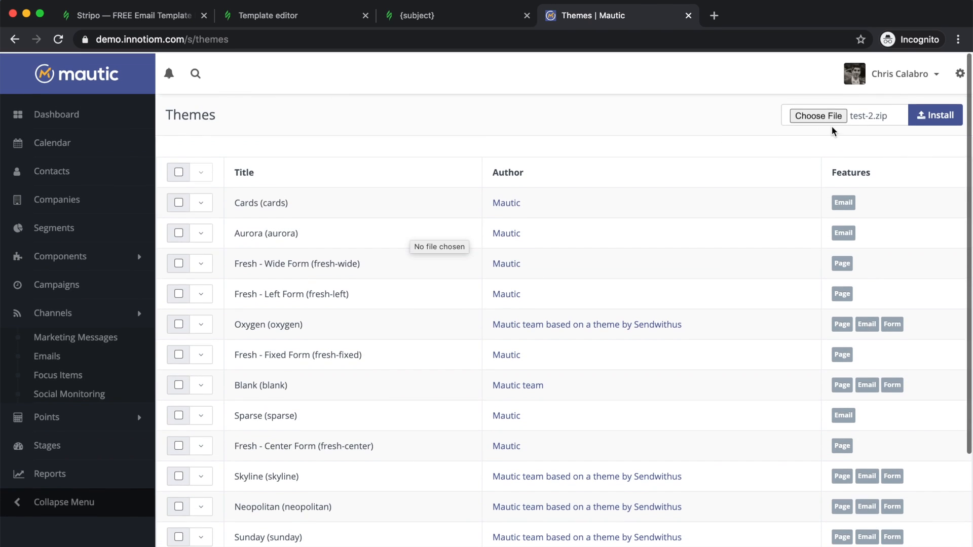
pyautogui.click(931, 113)
# Delete the older Innotiom Test (innotiom-test) theme from the themes list and confirm the deletion
pyautogui.scroll(-4, 560, 157)
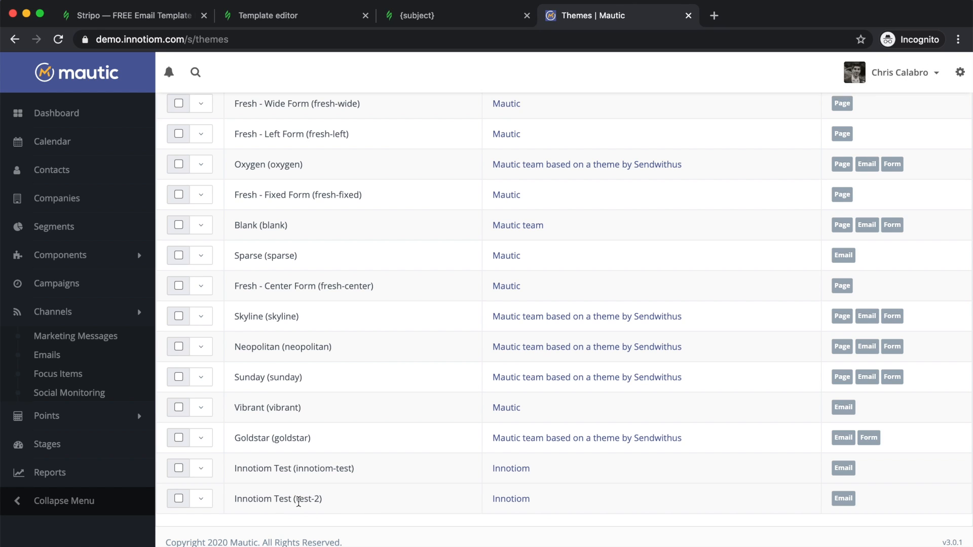
pyautogui.click(191, 470)
pyautogui.click(230, 496)
pyautogui.click(511, 170)
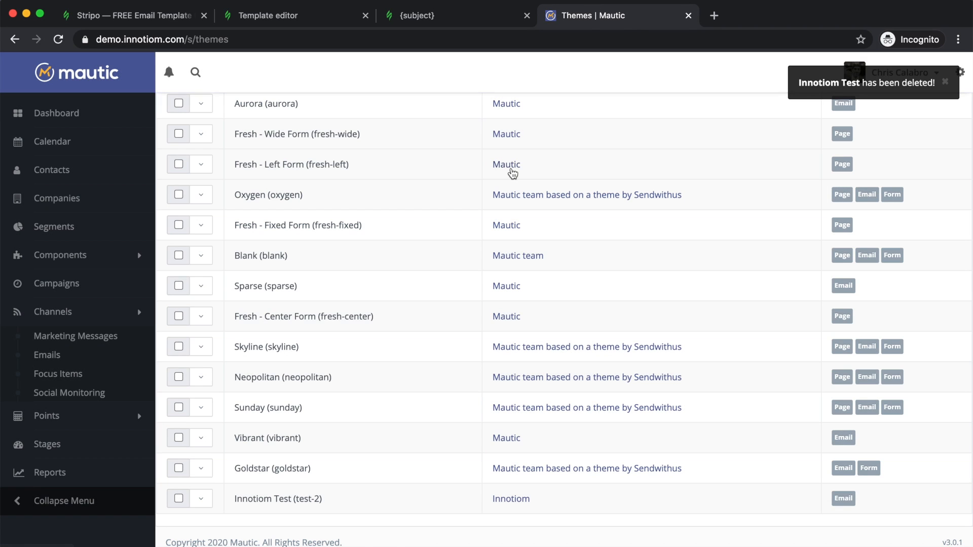
# Start a new segment email from the Emails page and select the Innotiom Test theme for it
pyautogui.click(52, 355)
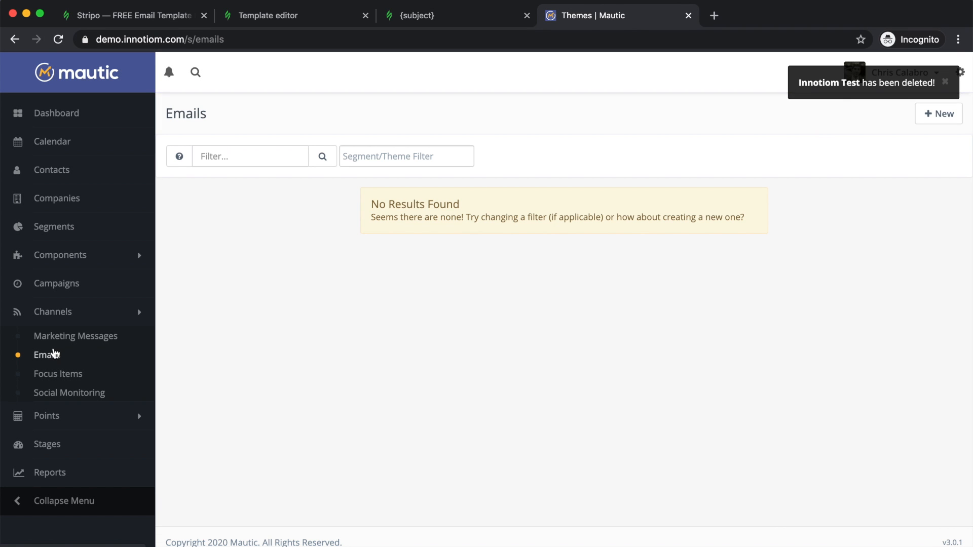
pyautogui.click(940, 119)
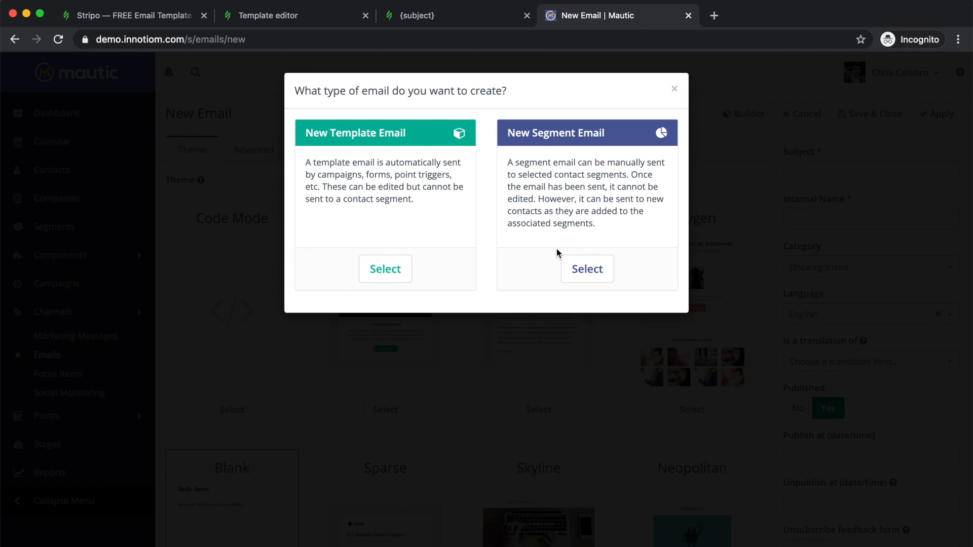
pyautogui.click(601, 269)
pyautogui.scroll(-3, 602, 269)
pyautogui.scroll(-5, 602, 268)
pyautogui.click(694, 474)
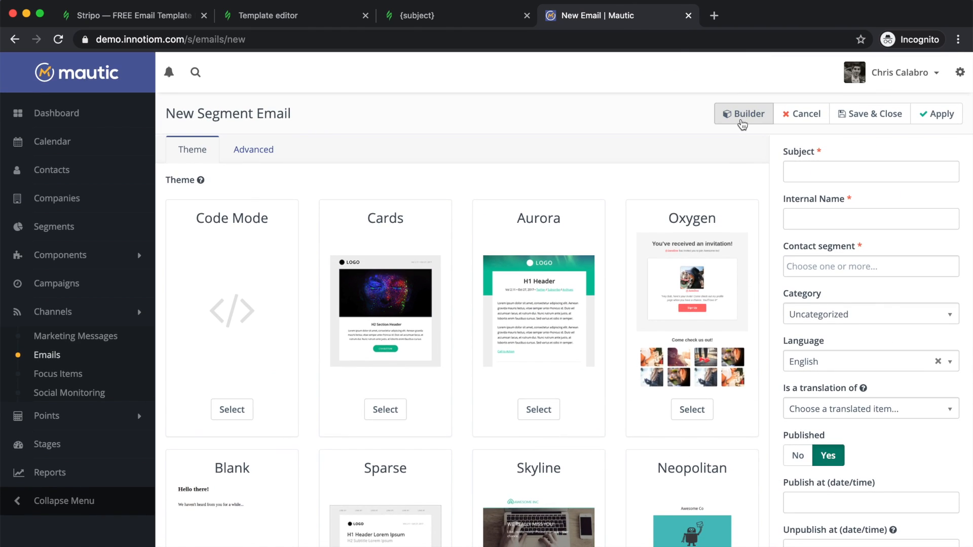
# Open the email in the builder and select the footer text slot to bring up its content editor
pyautogui.click(741, 121)
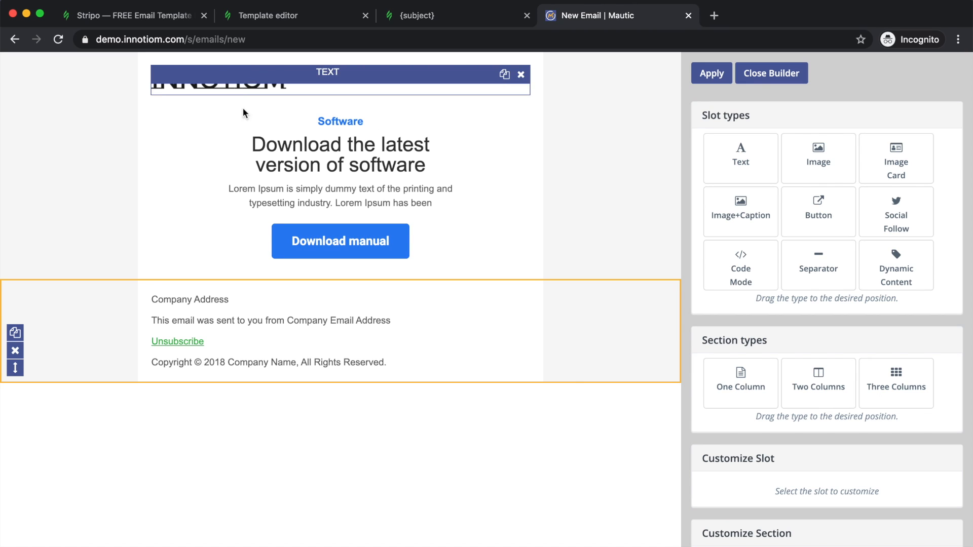
pyautogui.click(278, 329)
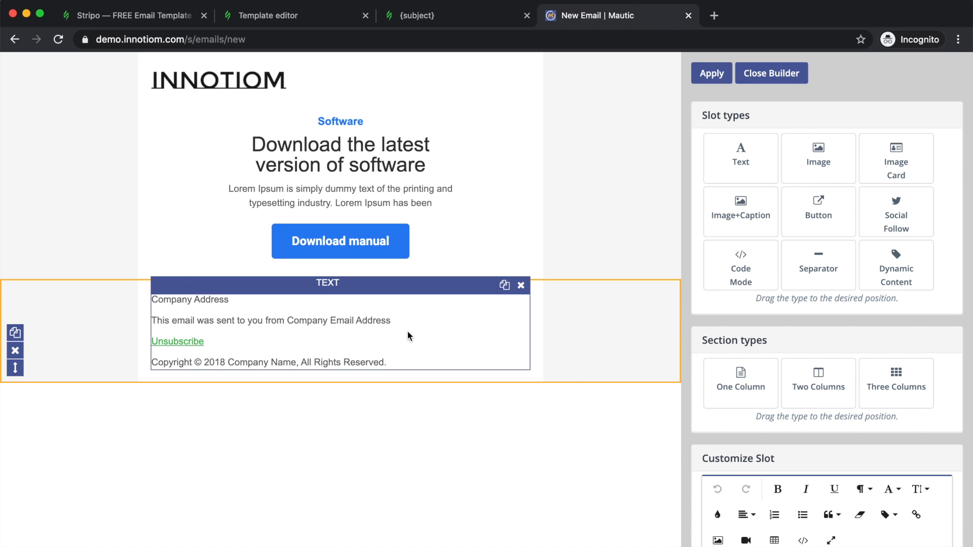
pyautogui.scroll(-5, 811, 410)
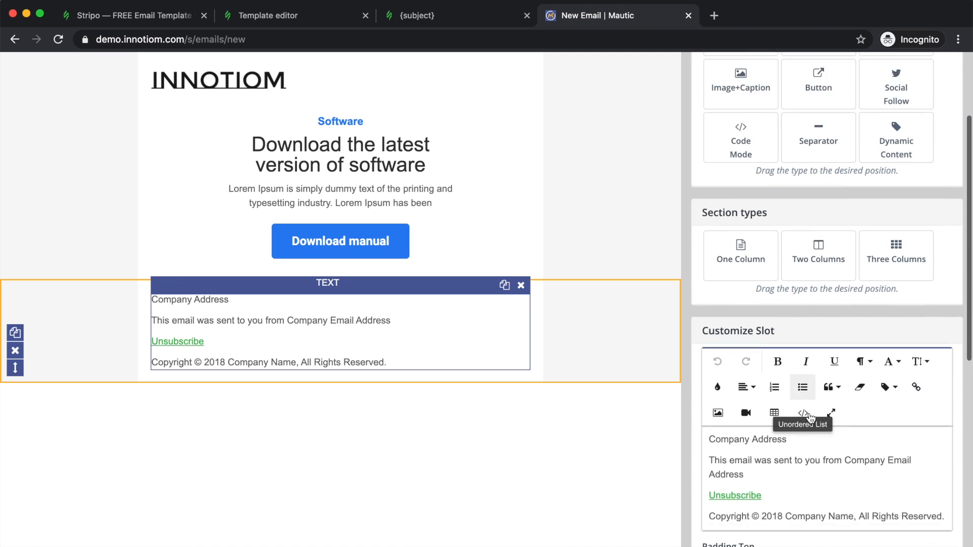